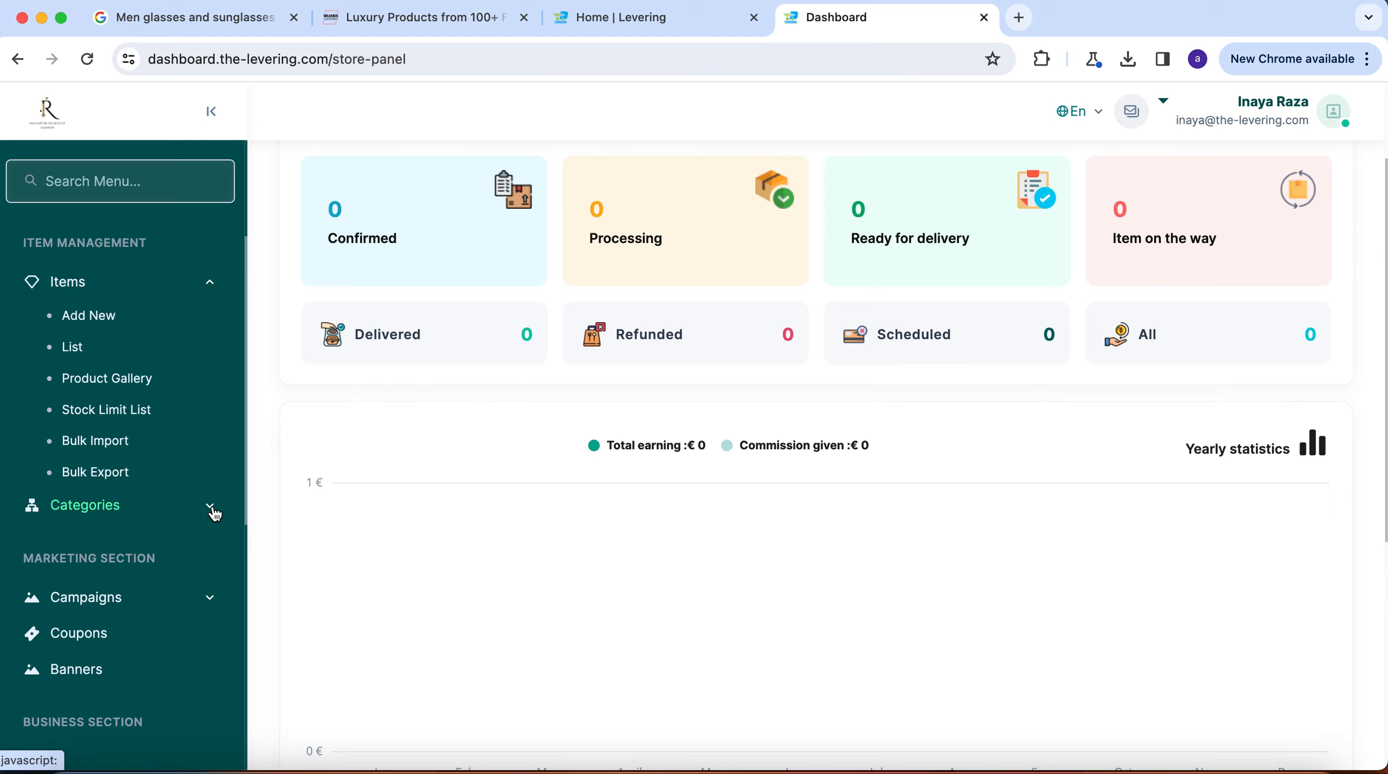
Open the store's list of main item categories.
{"action": "left_click", "coordinate": [214, 513]}
{"action": "left_click", "coordinate": [210, 291]}
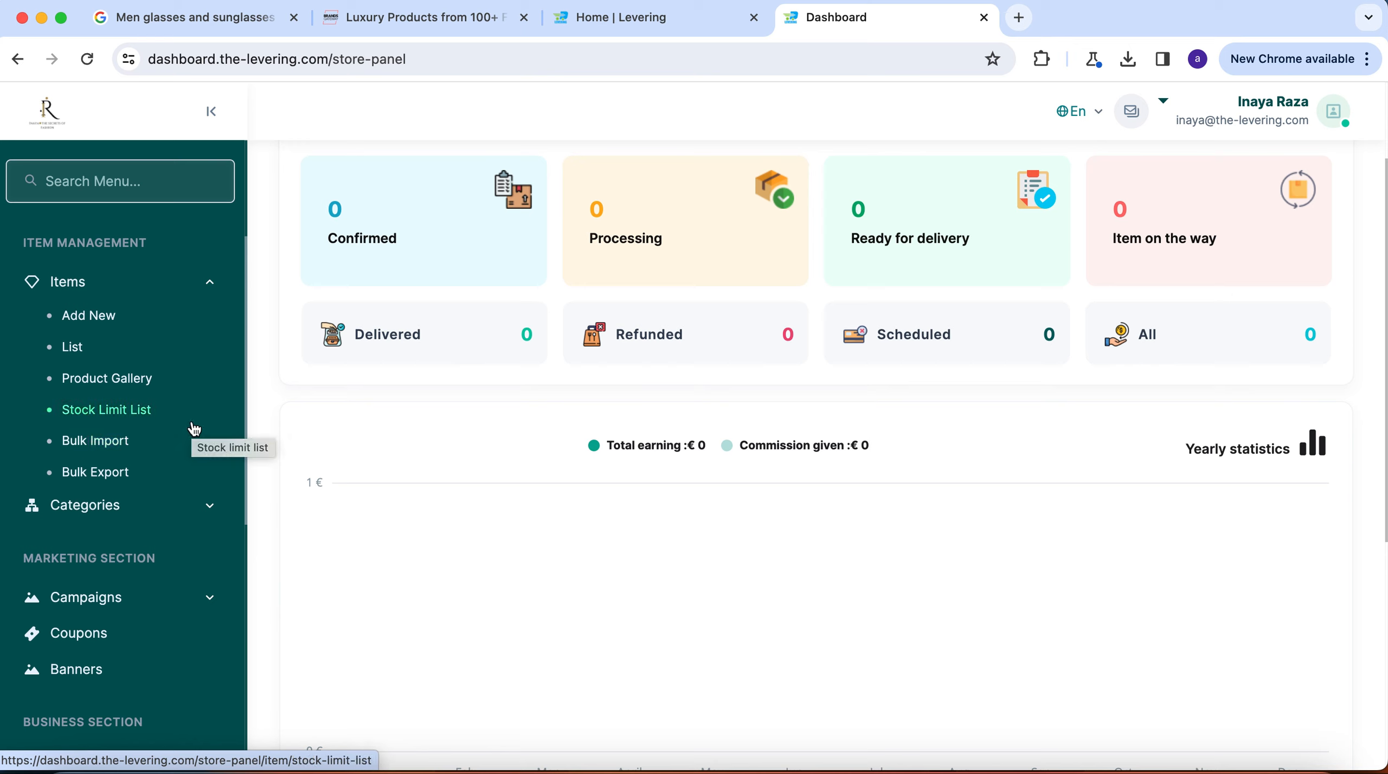
{"action": "left_click", "coordinate": [214, 514]}
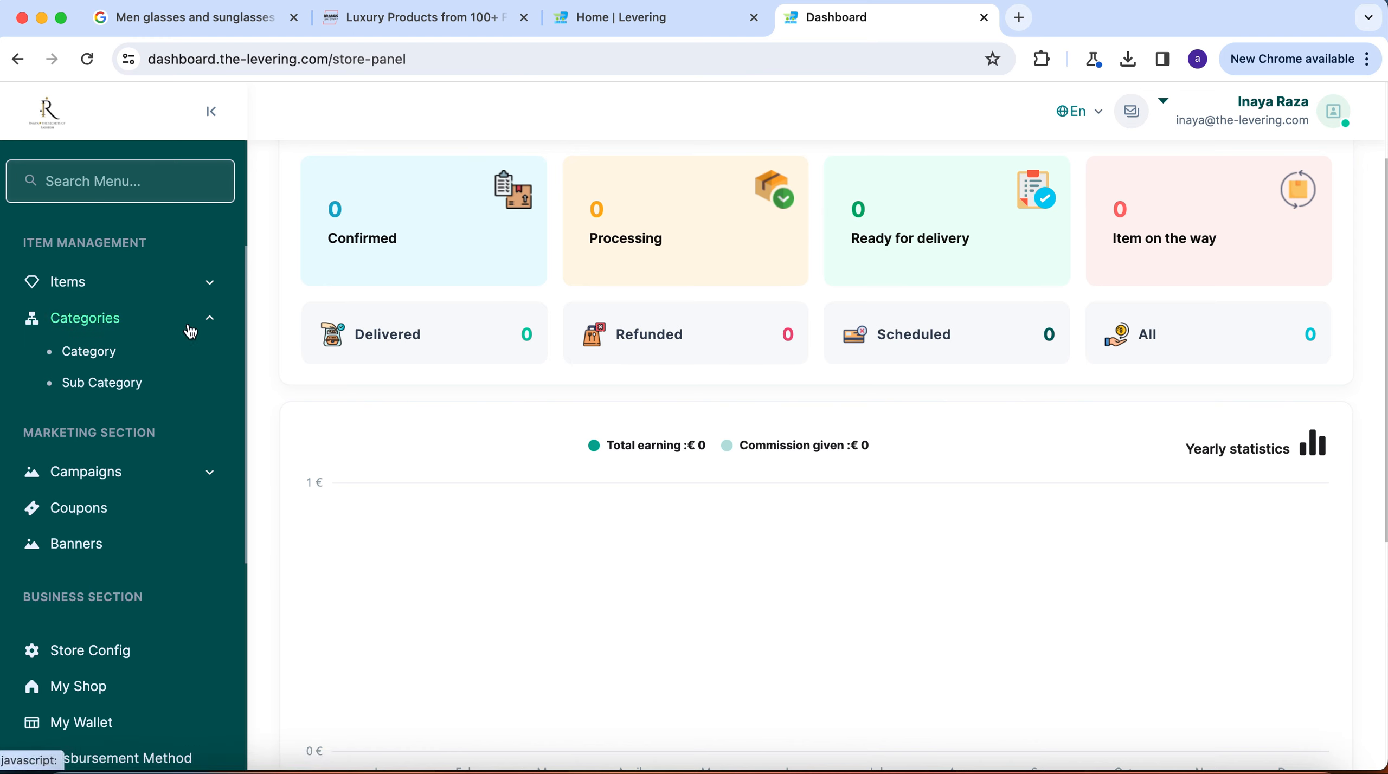
{"action": "left_click", "coordinate": [114, 353]}
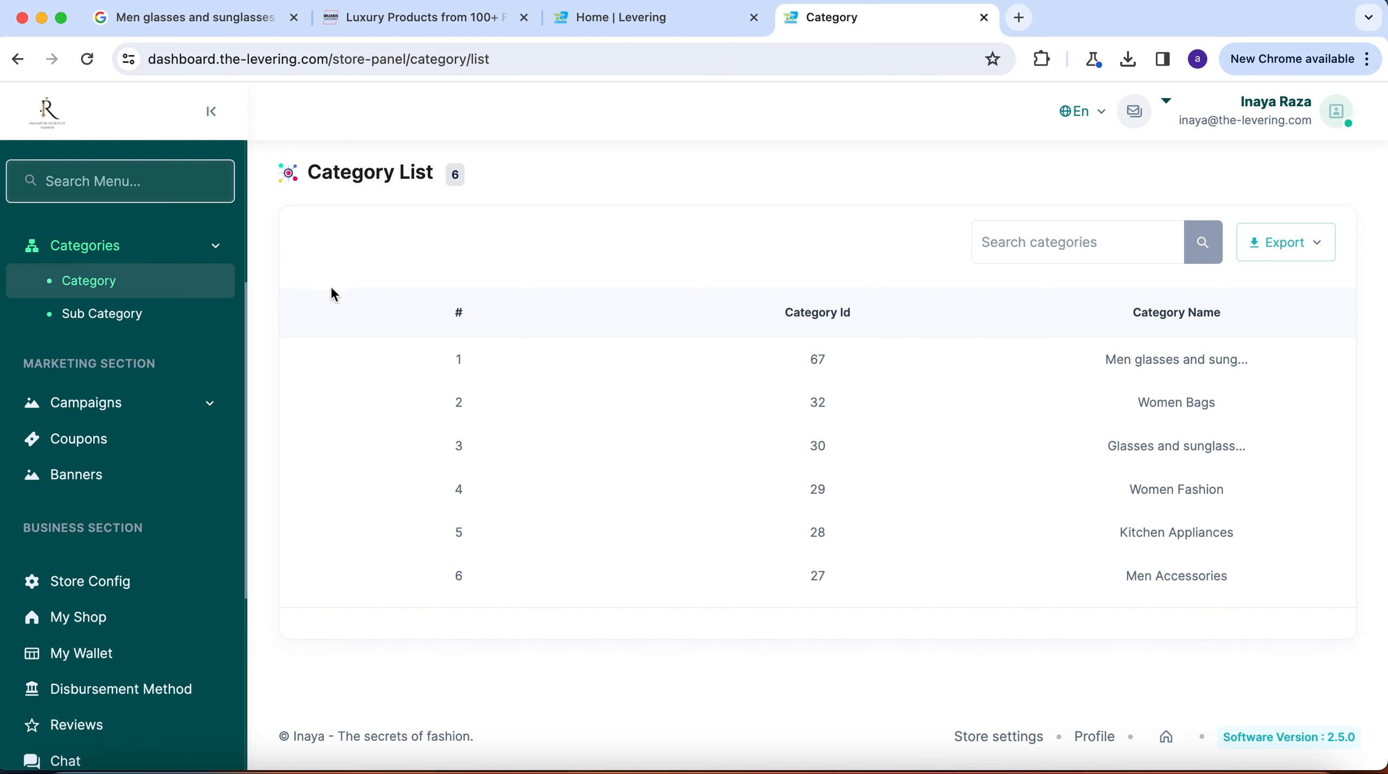
Open the sub category list and examine the main category and sub category names of its first entry.
{"action": "left_click", "coordinate": [122, 325]}
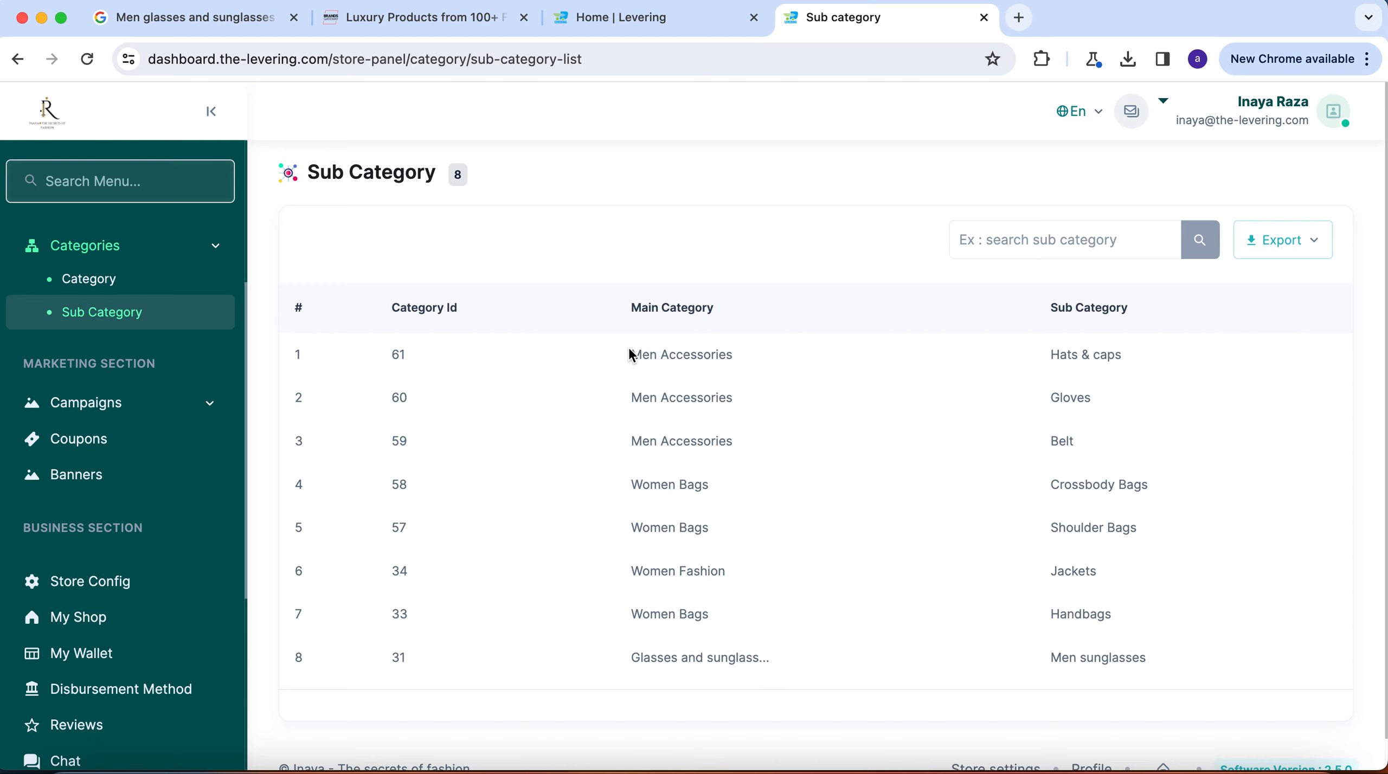
{"action": "left_click_drag", "start_coordinate": [630, 353], "coordinate": [807, 347]}
{"action": "left_click", "coordinate": [806, 347]}
{"action": "left_click_drag", "start_coordinate": [1052, 356], "coordinate": [1183, 353]}
{"action": "left_click", "coordinate": [1184, 354]}
Open the store's item list and check the options of its category and sub category filters.
{"action": "scroll", "coordinate": [163, 329], "scroll_direction": "up", "scroll_amount": 3}
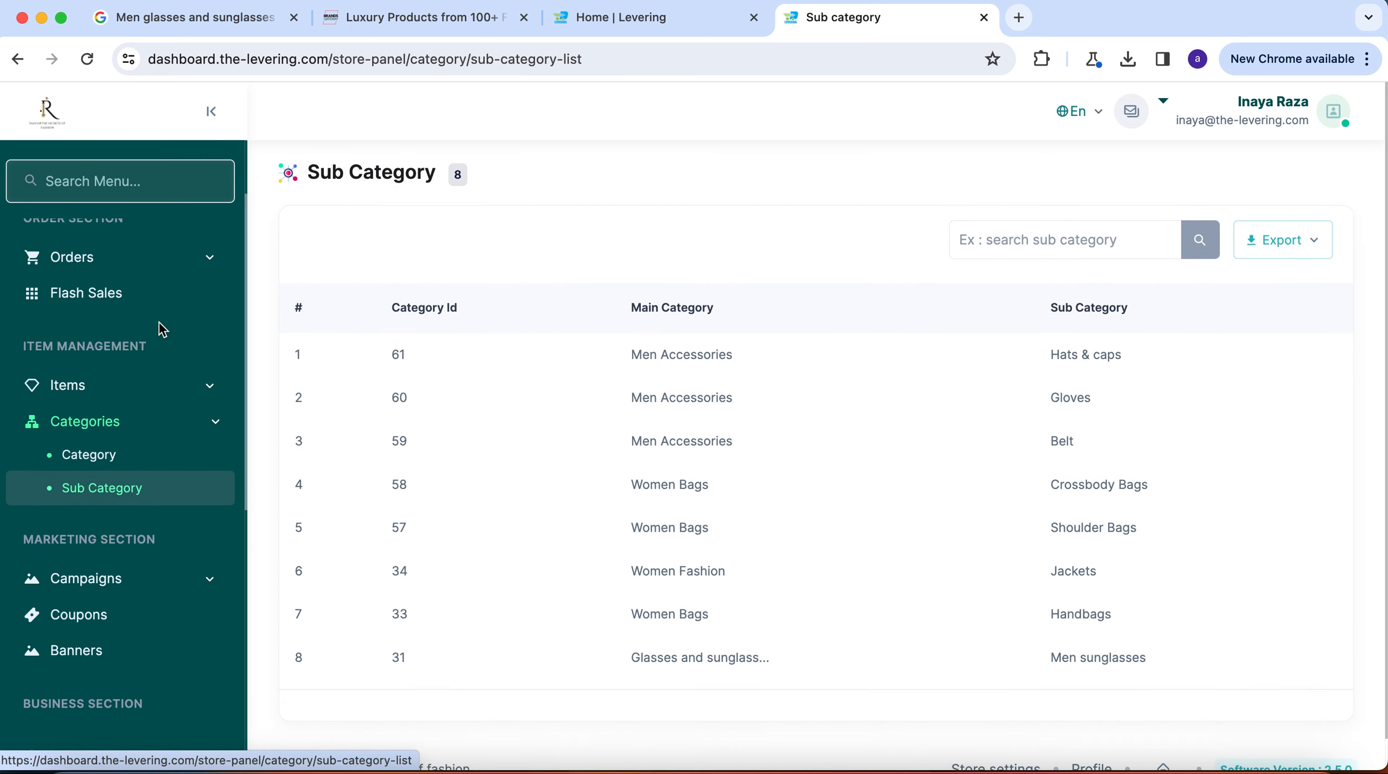
{"action": "left_click", "coordinate": [211, 395]}
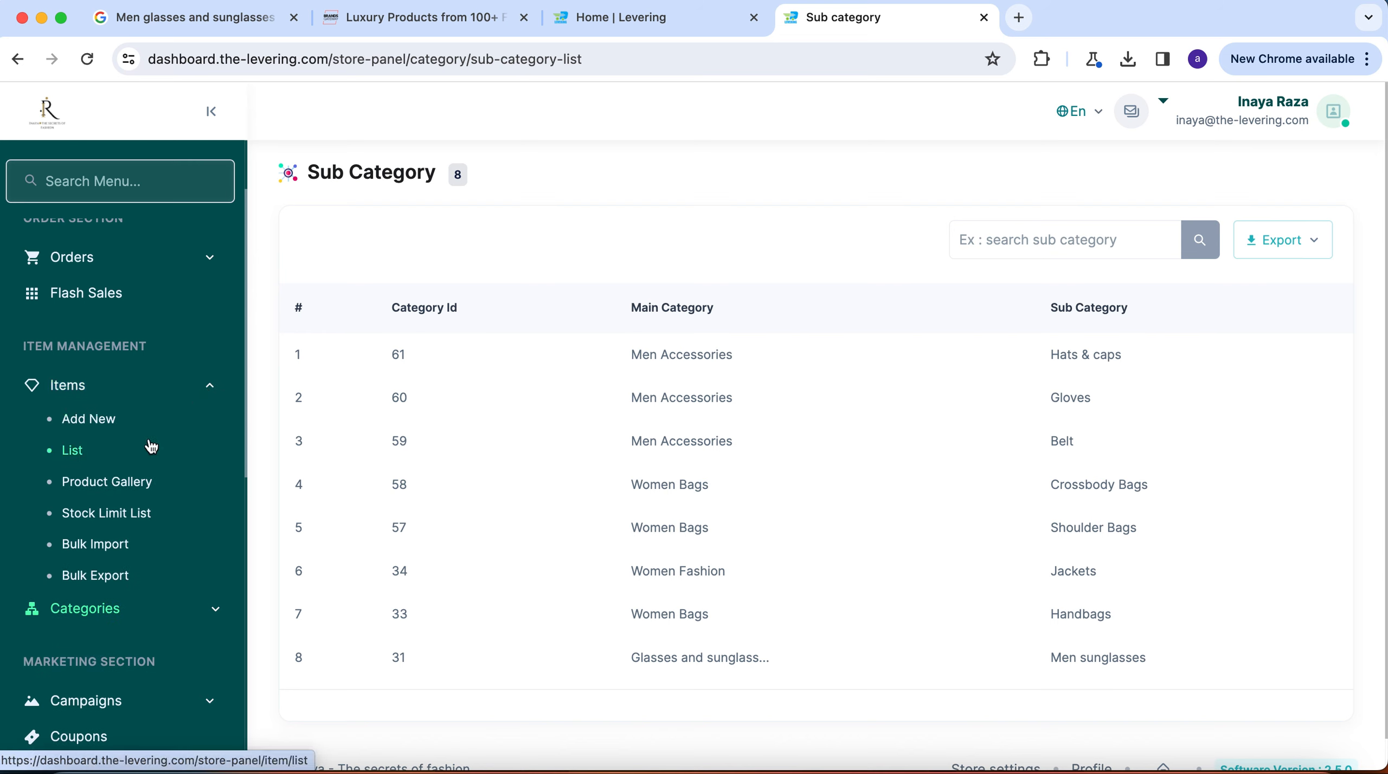
{"action": "left_click", "coordinate": [72, 452]}
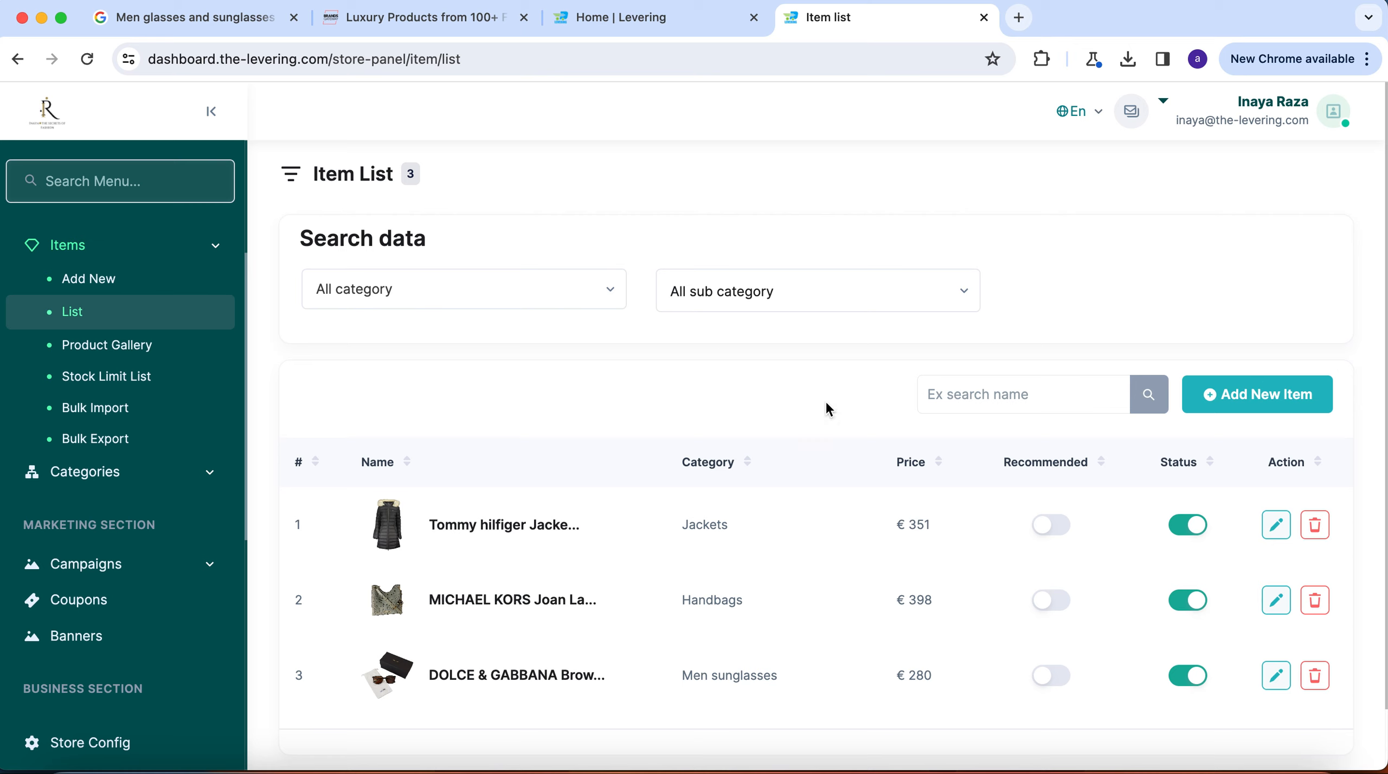
{"action": "left_click", "coordinate": [614, 298]}
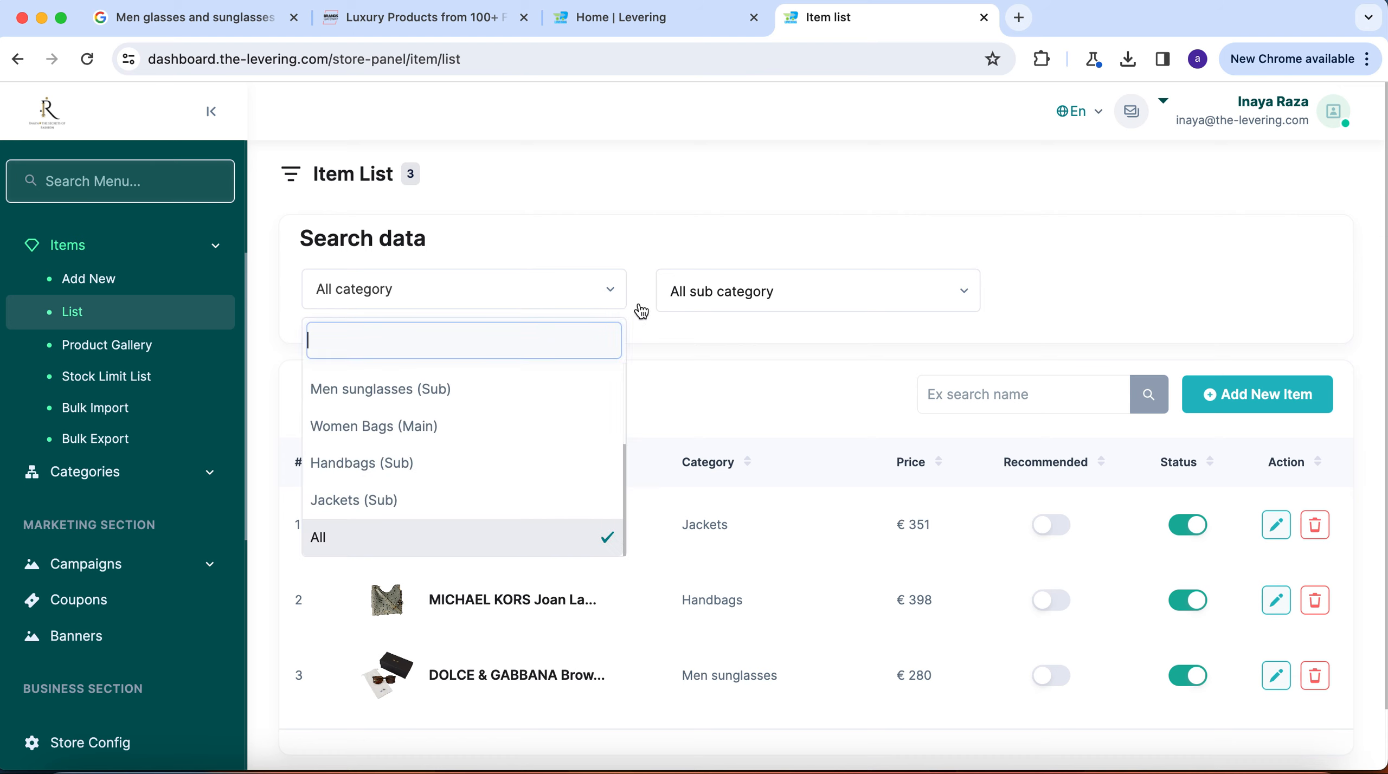
{"action": "left_click", "coordinate": [721, 367]}
{"action": "left_click", "coordinate": [893, 308]}
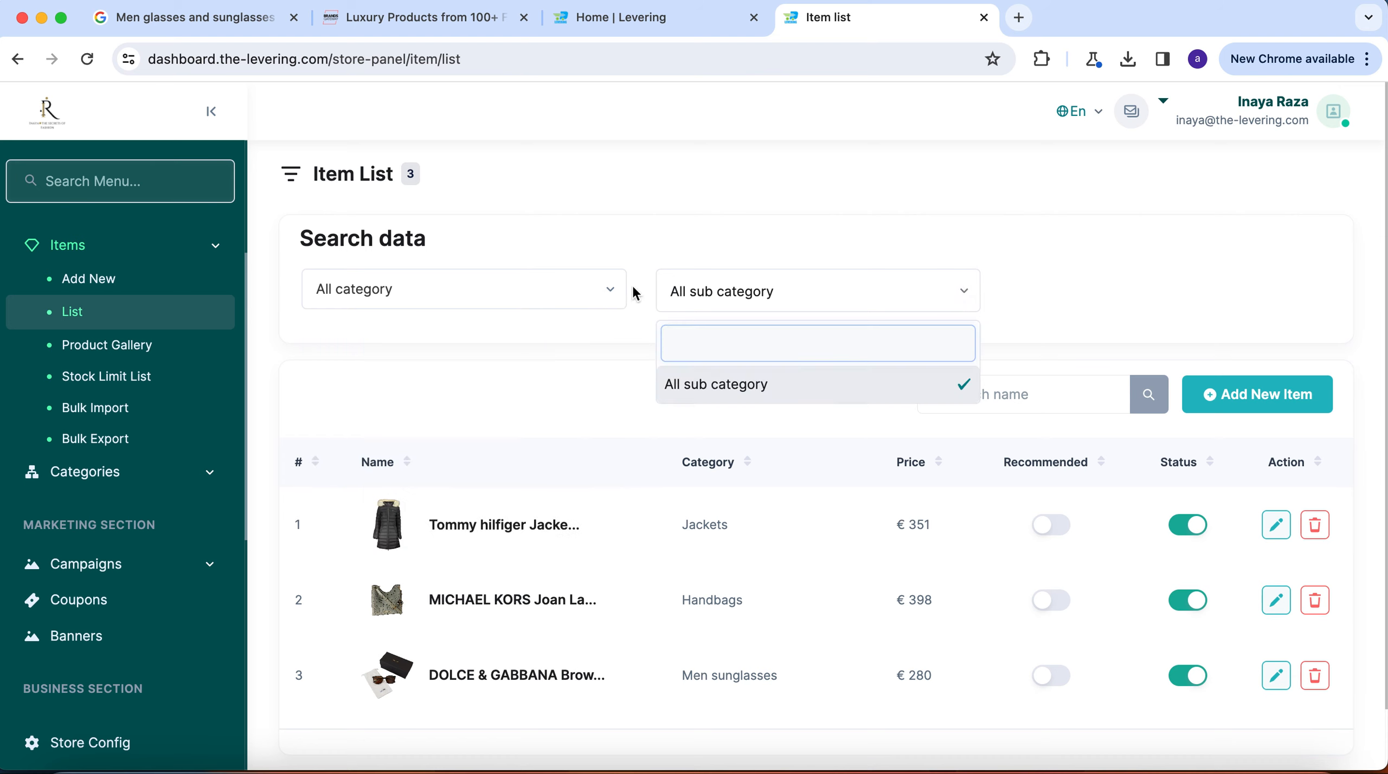
{"action": "left_click", "coordinate": [651, 246]}
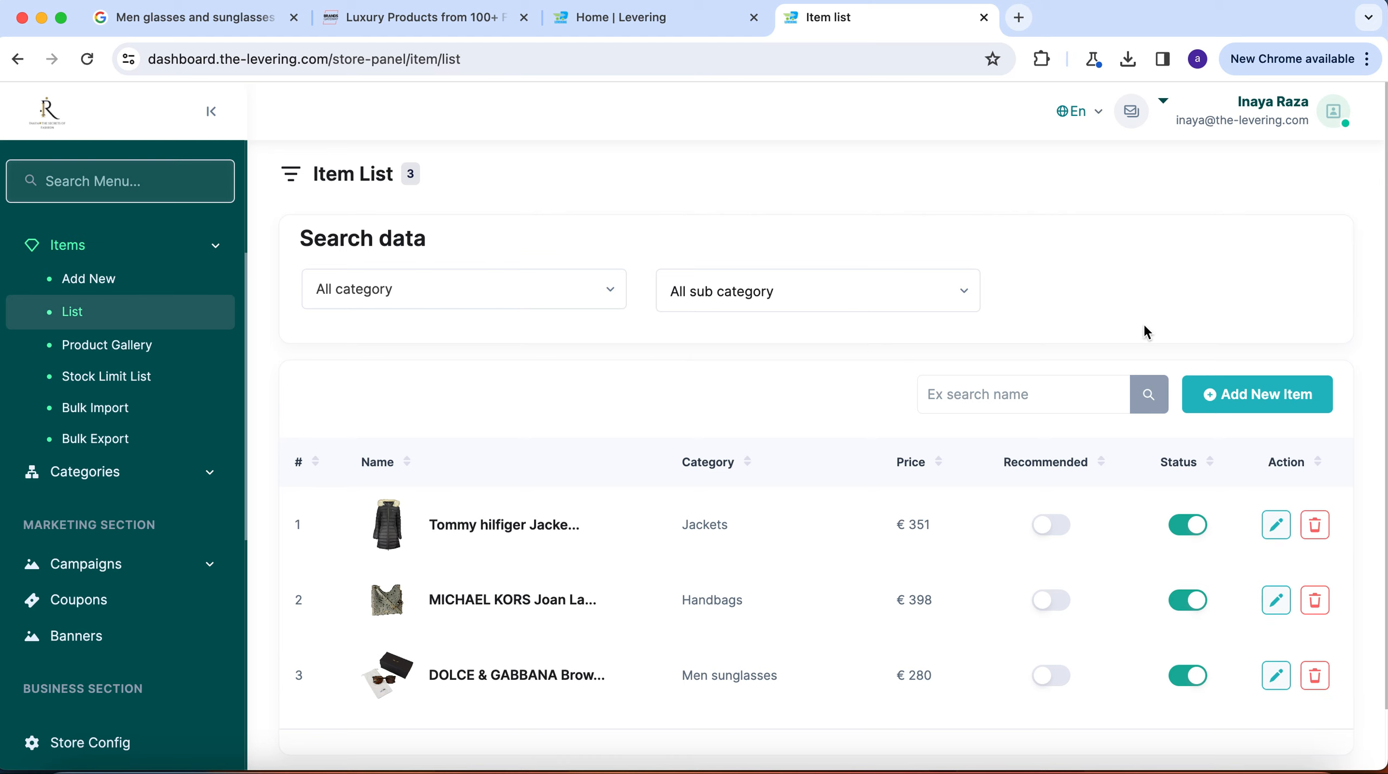
Start adding a new item and review the form's item info, image and item details sections.
{"action": "left_click", "coordinate": [1266, 393]}
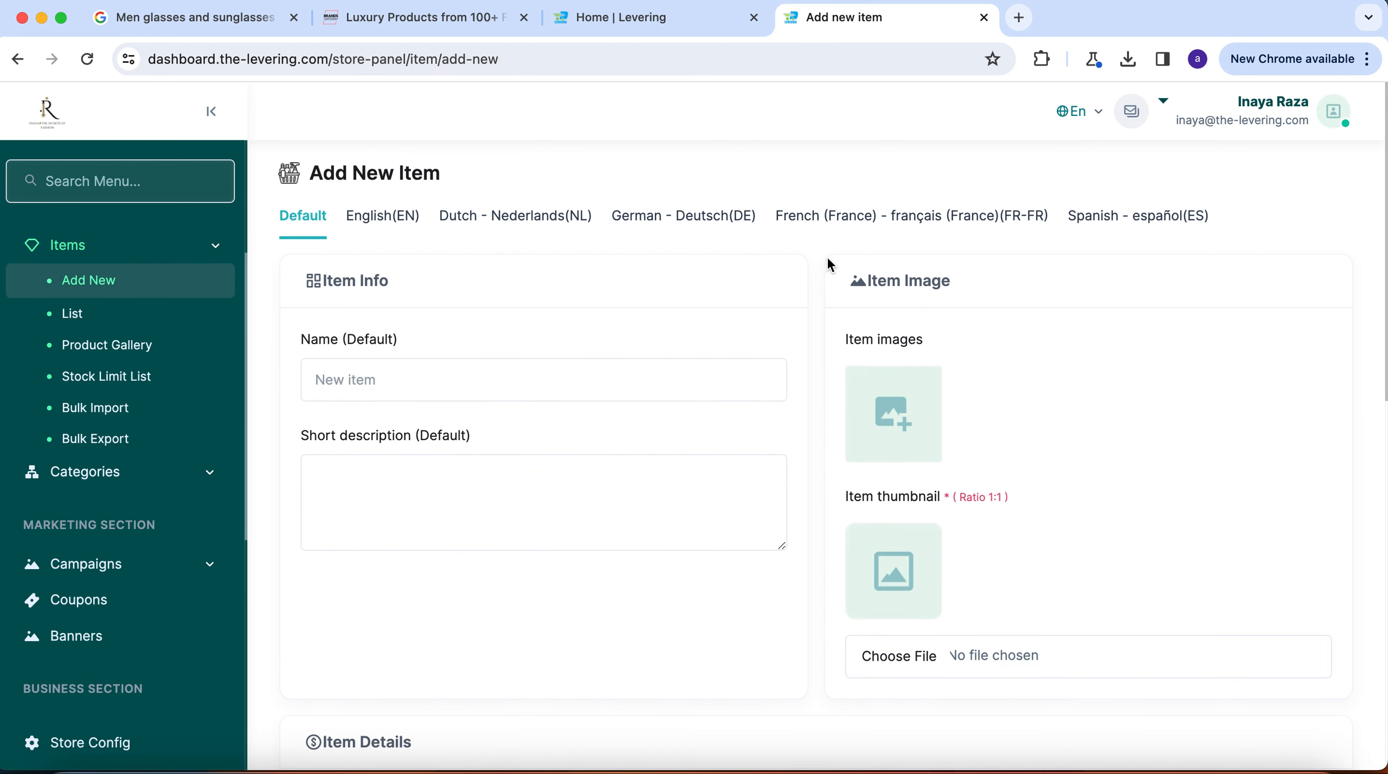
{"action": "scroll", "coordinate": [827, 255], "scroll_direction": "down", "scroll_amount": 2}
{"action": "scroll", "coordinate": [824, 302], "scroll_direction": "down", "scroll_amount": 2}
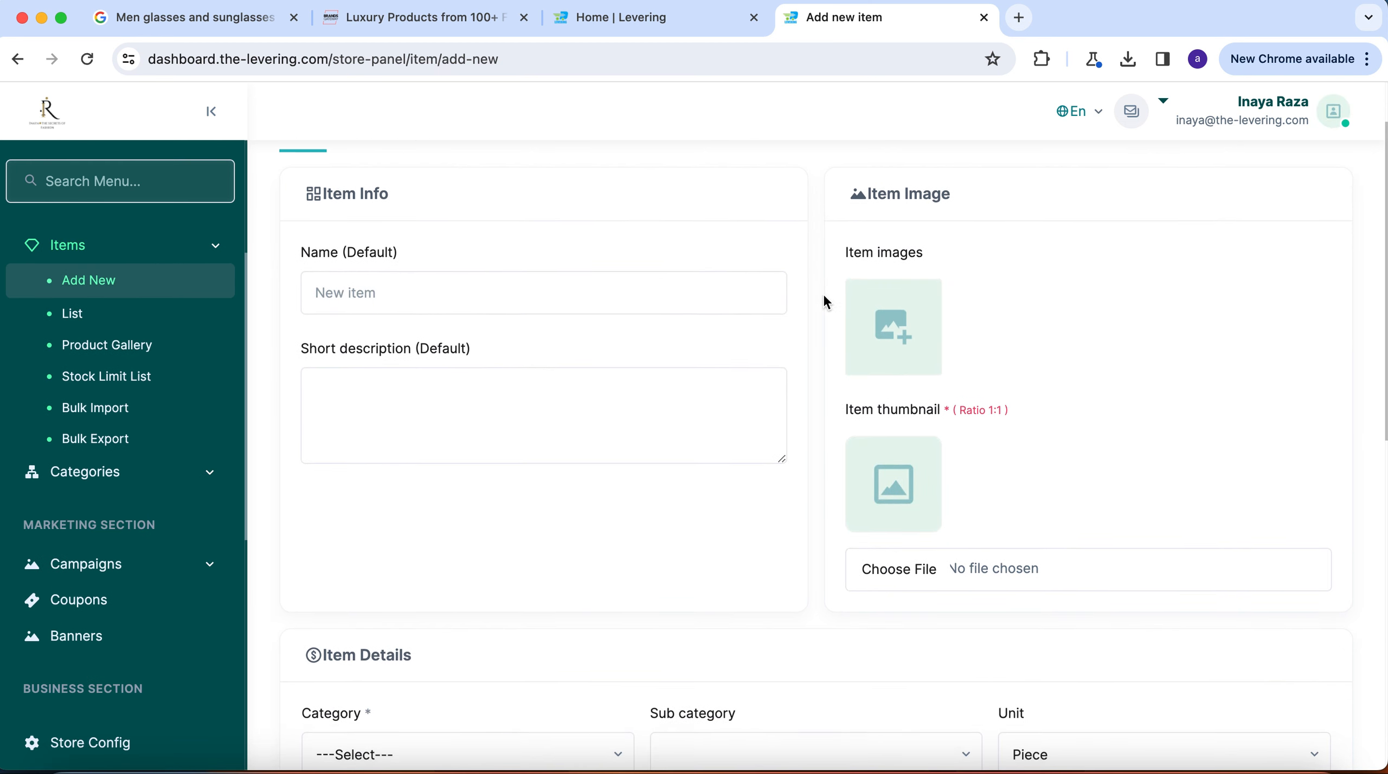
{"action": "scroll", "coordinate": [824, 302], "scroll_direction": "up", "scroll_amount": 2}
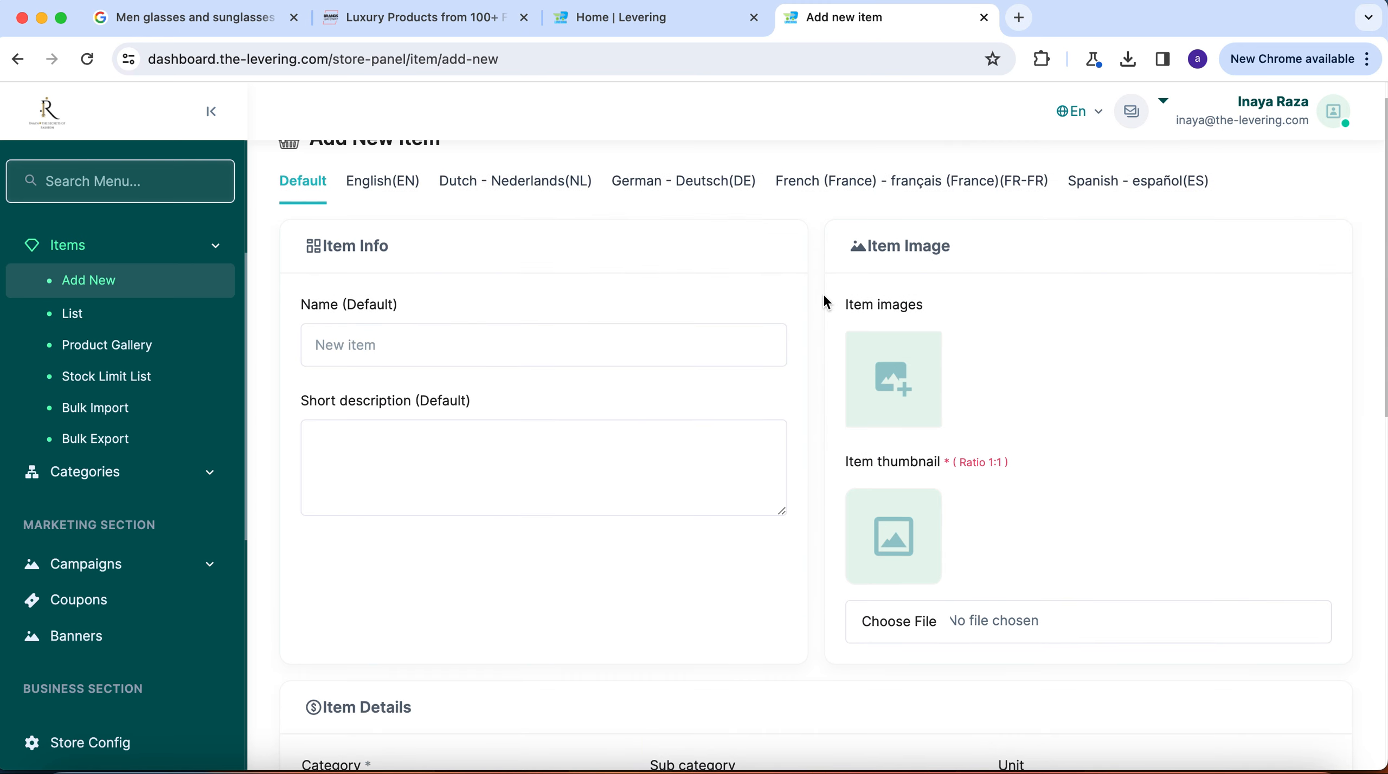
{"action": "scroll", "coordinate": [824, 297], "scroll_direction": "up", "scroll_amount": 1}
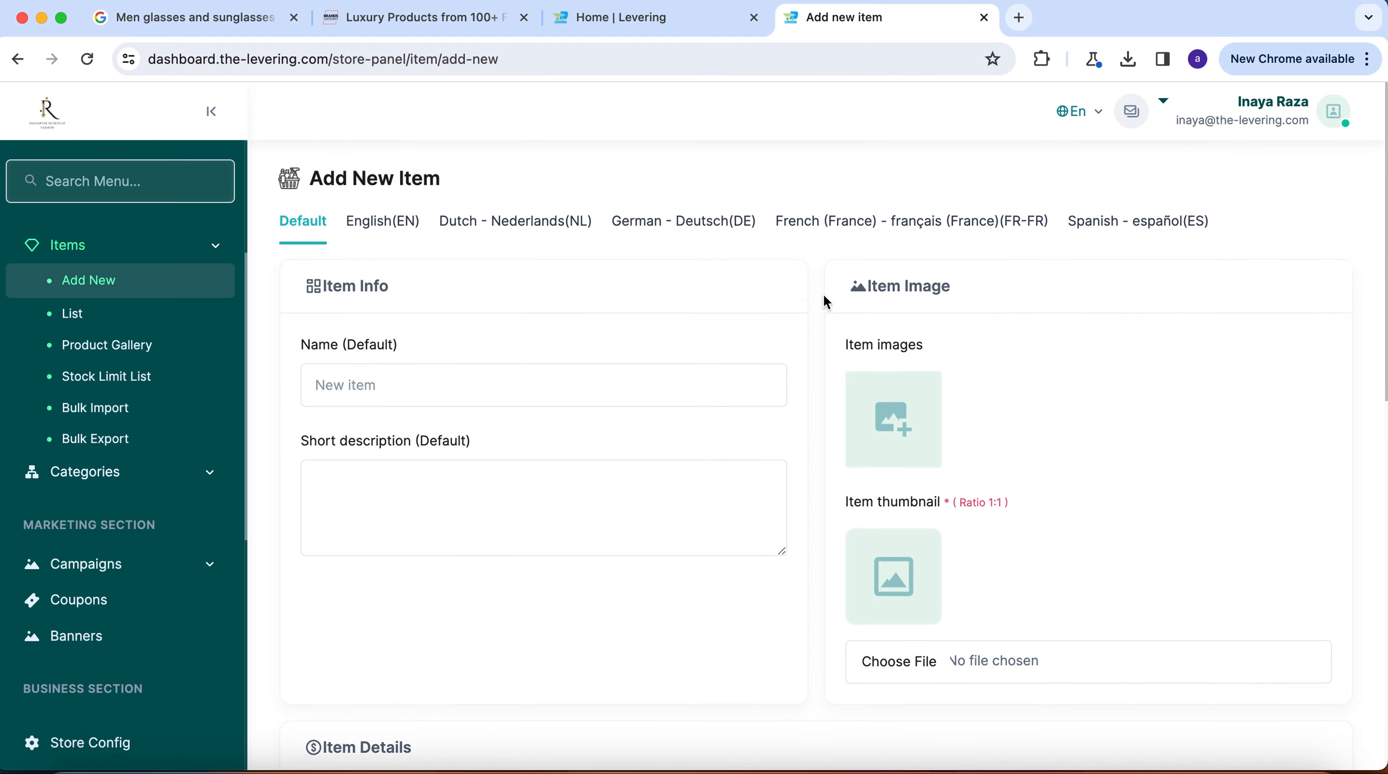
{"action": "scroll", "coordinate": [824, 296], "scroll_direction": "down", "scroll_amount": 10}
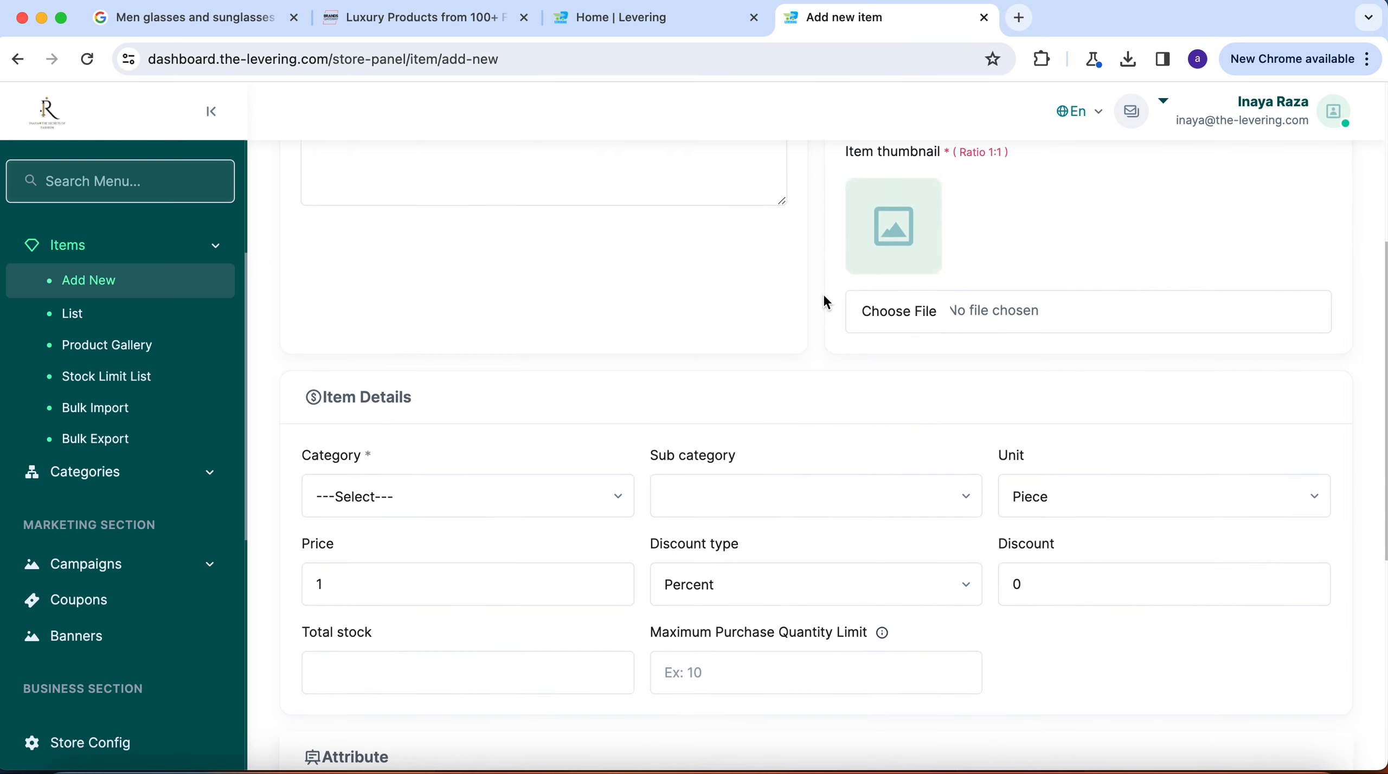
{"action": "scroll", "coordinate": [824, 295], "scroll_direction": "up", "scroll_amount": 10}
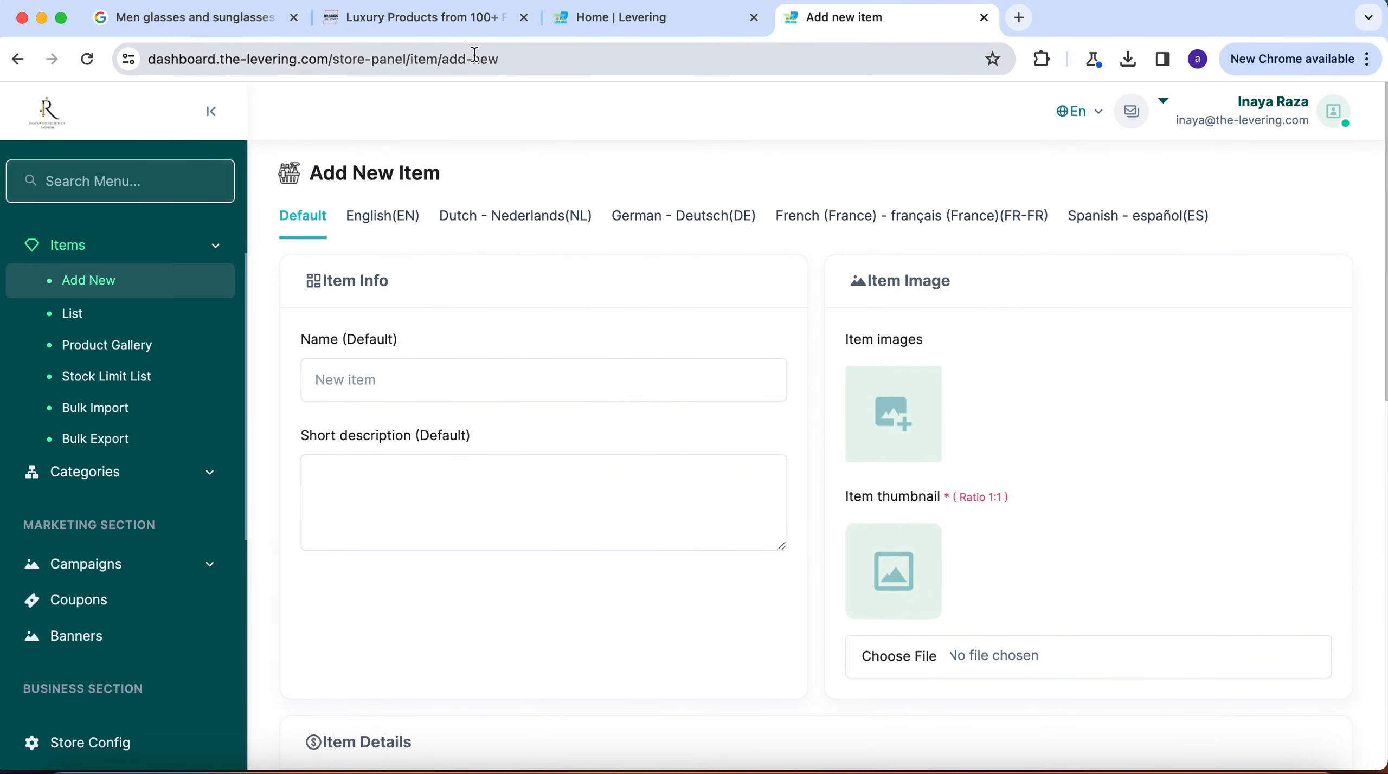
Switch to the BrandsGateway catalog and open the Dolce & Gabbana Solid Brown Leather Gray Buckle Belt from the men's belts.
{"action": "left_click", "coordinate": [410, 18]}
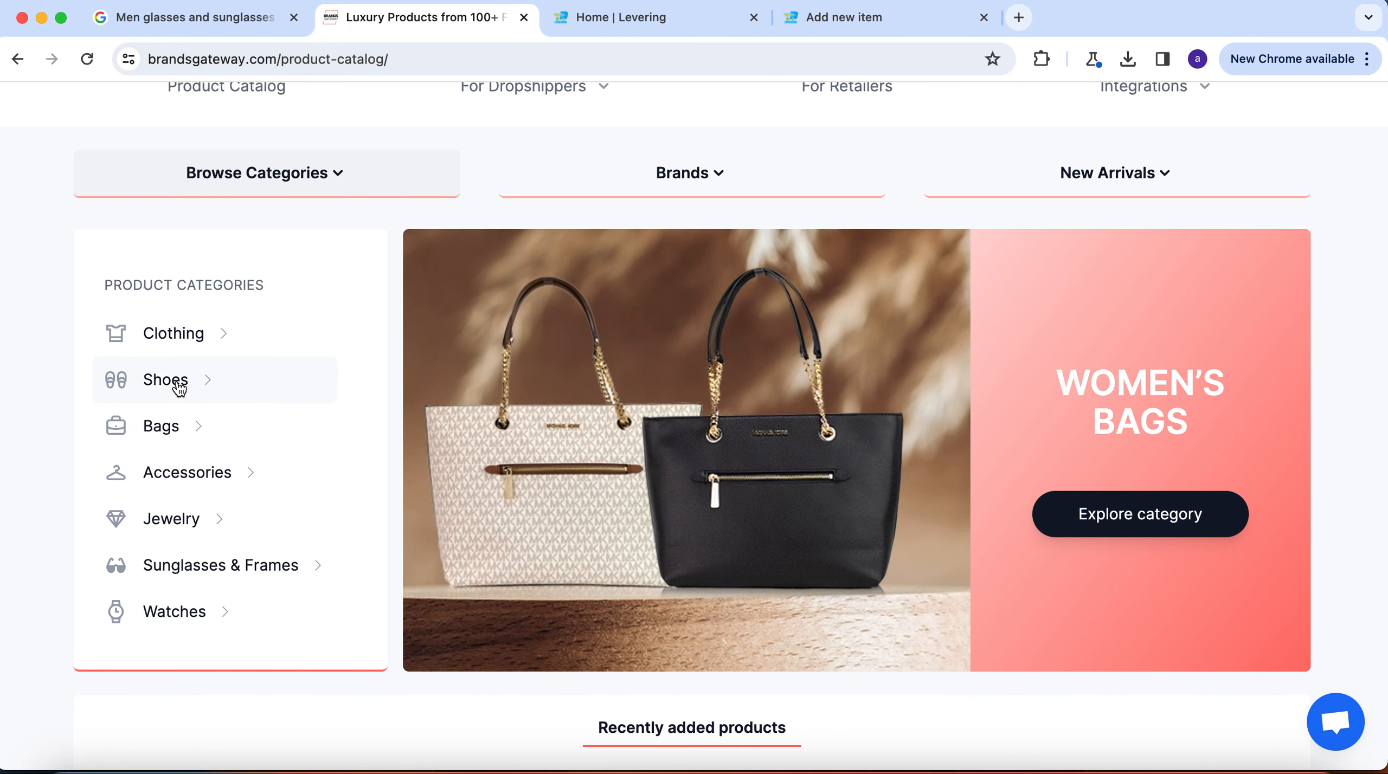
{"action": "left_click", "coordinate": [190, 474]}
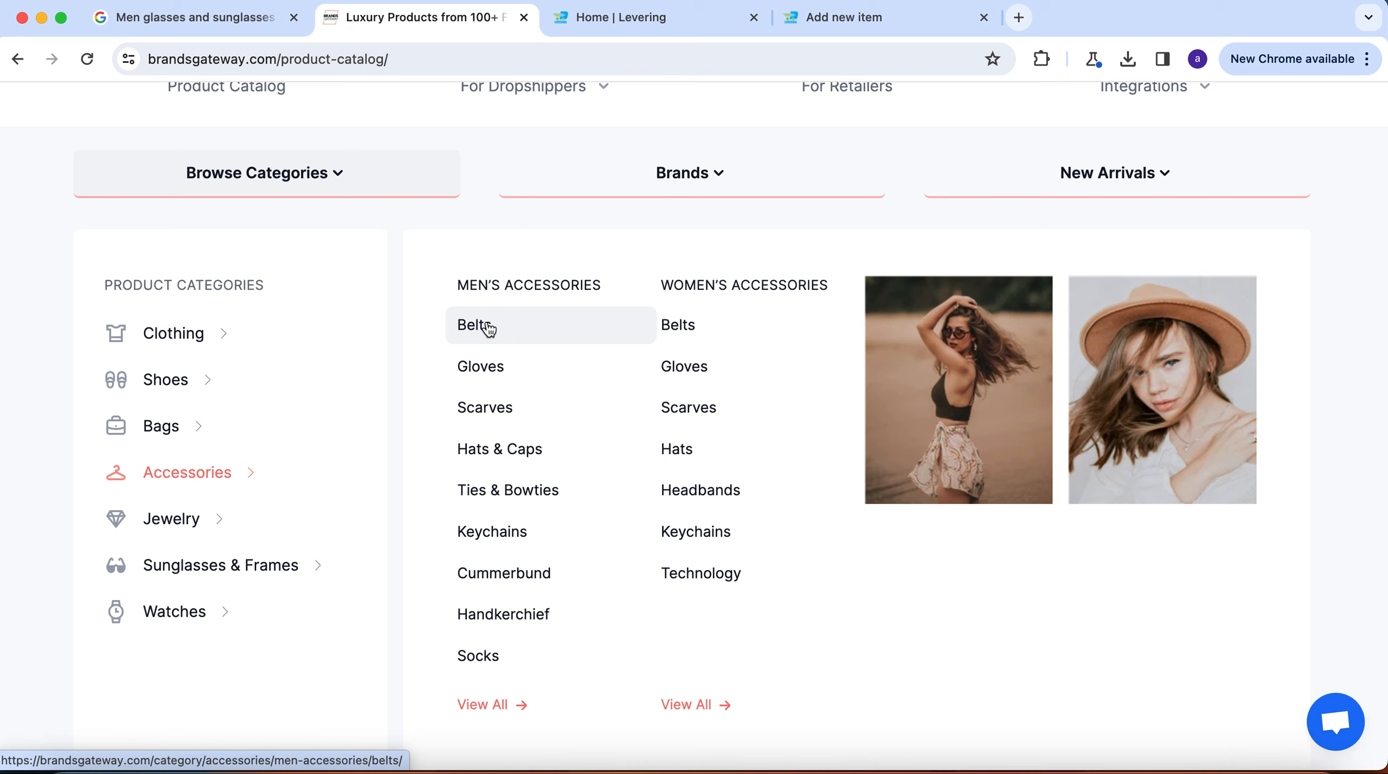
{"action": "left_click", "coordinate": [514, 332]}
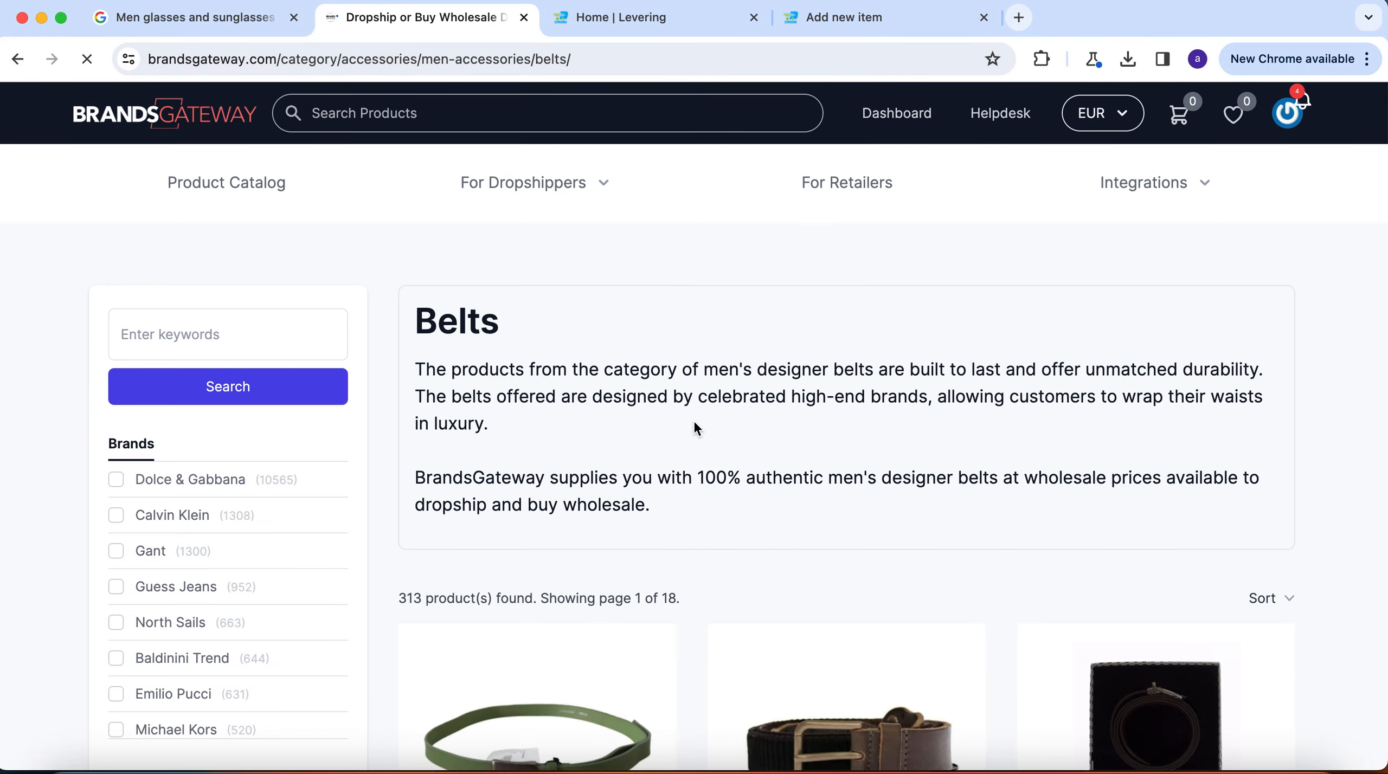
{"action": "scroll", "coordinate": [697, 428], "scroll_direction": "down", "scroll_amount": 10}
{"action": "scroll", "coordinate": [697, 428], "scroll_direction": "down", "scroll_amount": 7}
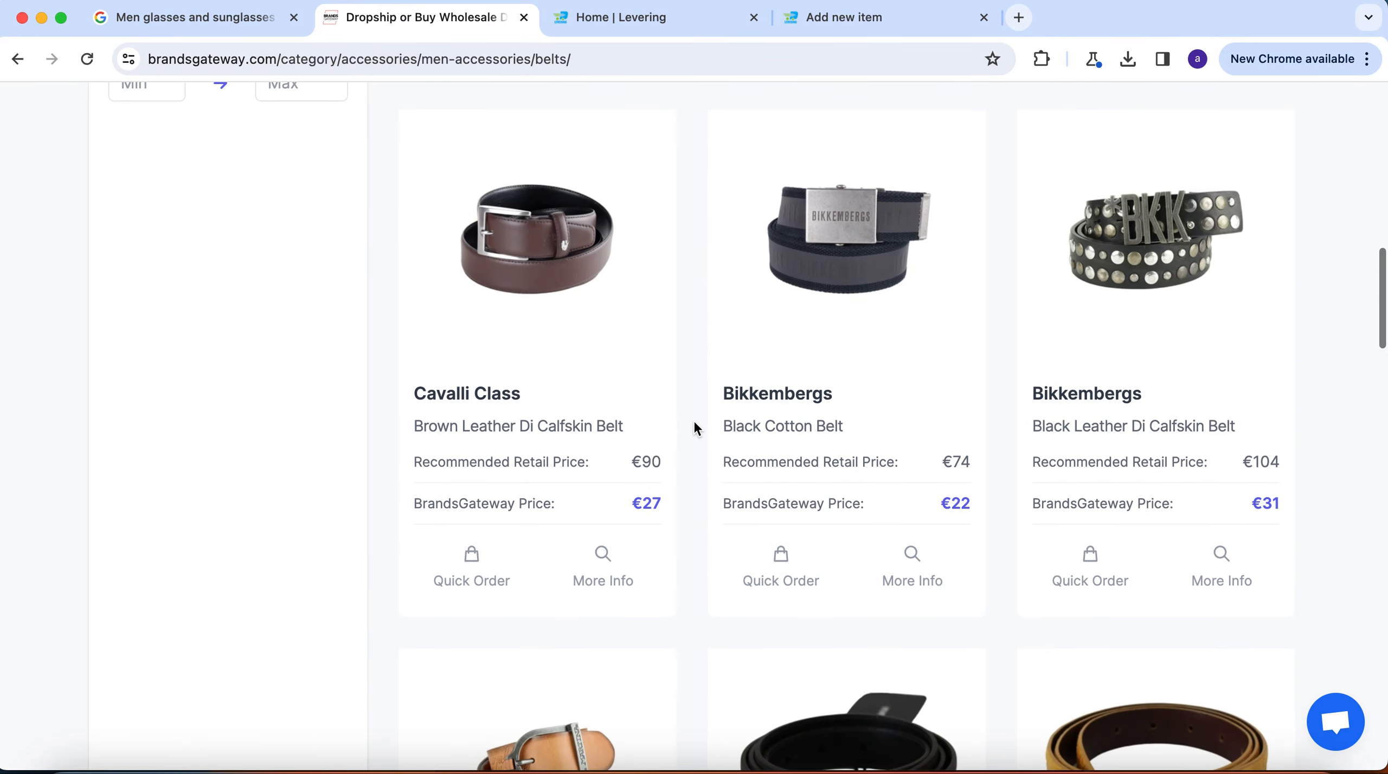
{"action": "scroll", "coordinate": [695, 428], "scroll_direction": "down", "scroll_amount": 8}
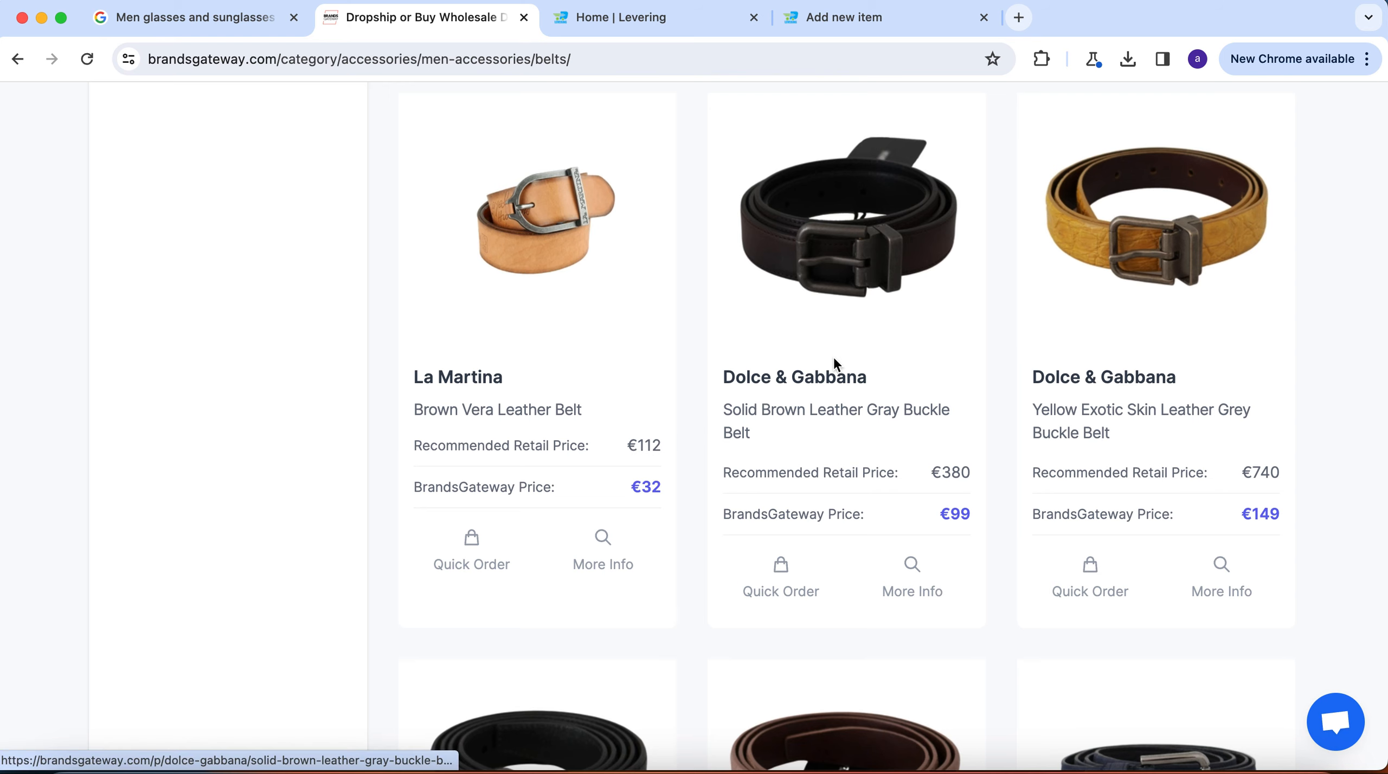
{"action": "left_click", "coordinate": [858, 310]}
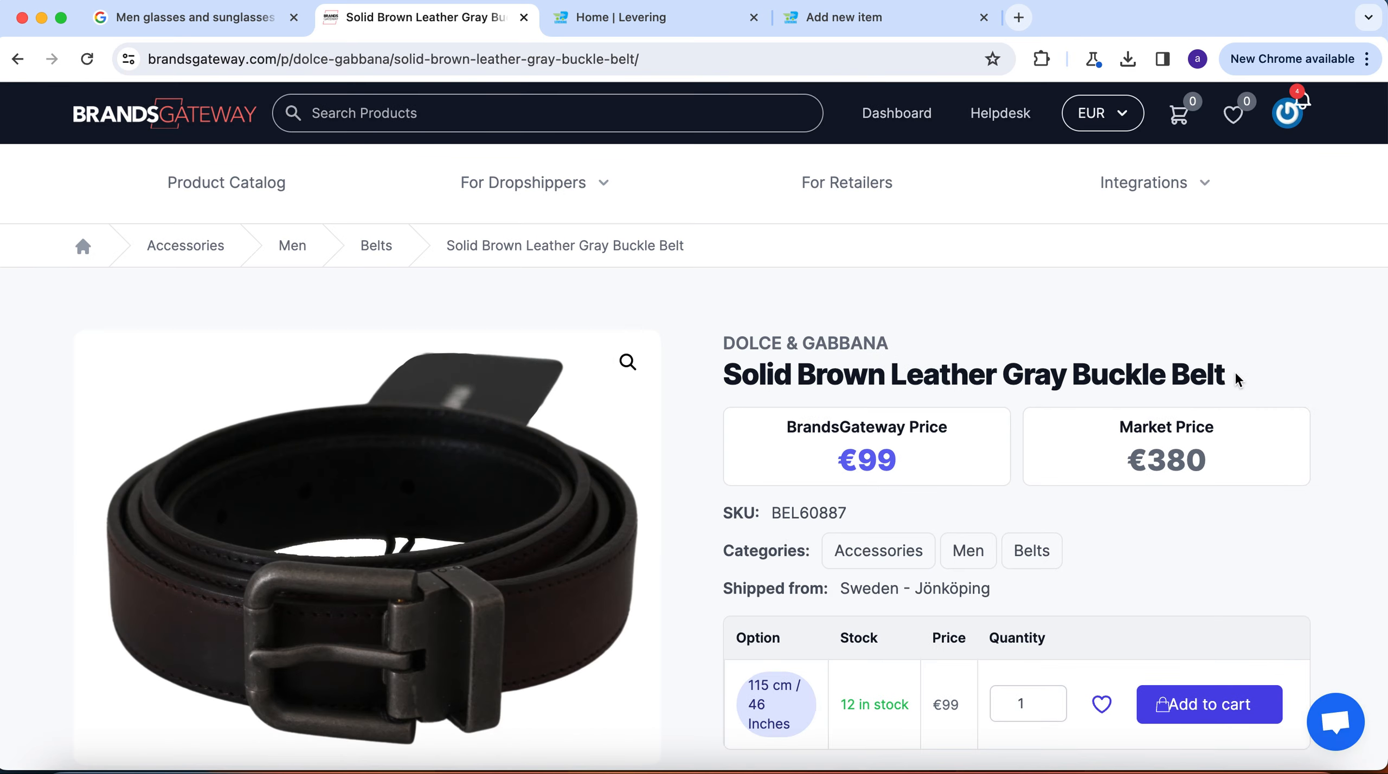
Copy the belt's brand and title from BrandsGateway into the default name and short description of the new item in the store dashboard.
{"action": "left_click_drag", "start_coordinate": [1237, 378], "coordinate": [779, 355]}
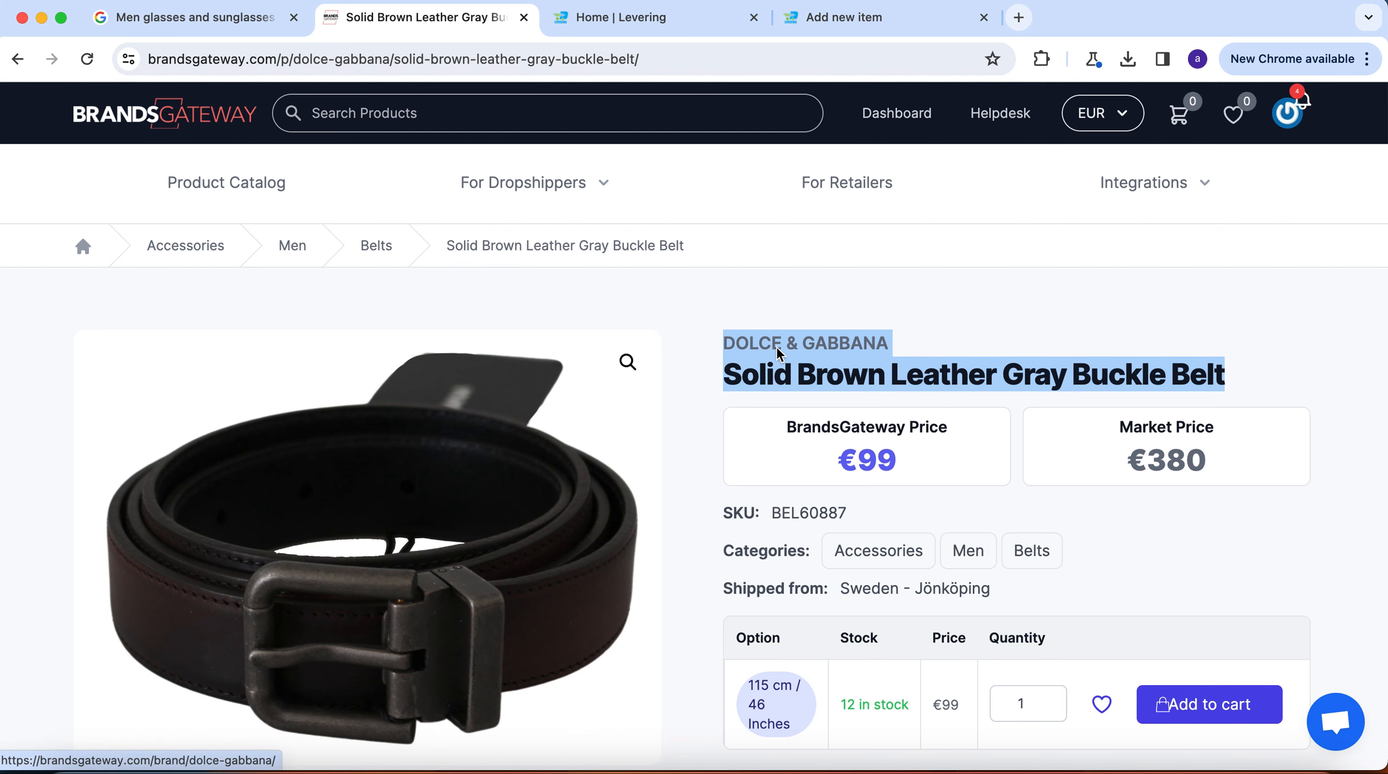
{"action": "right_click", "coordinate": [779, 347]}
{"action": "left_click", "coordinate": [961, 510]}
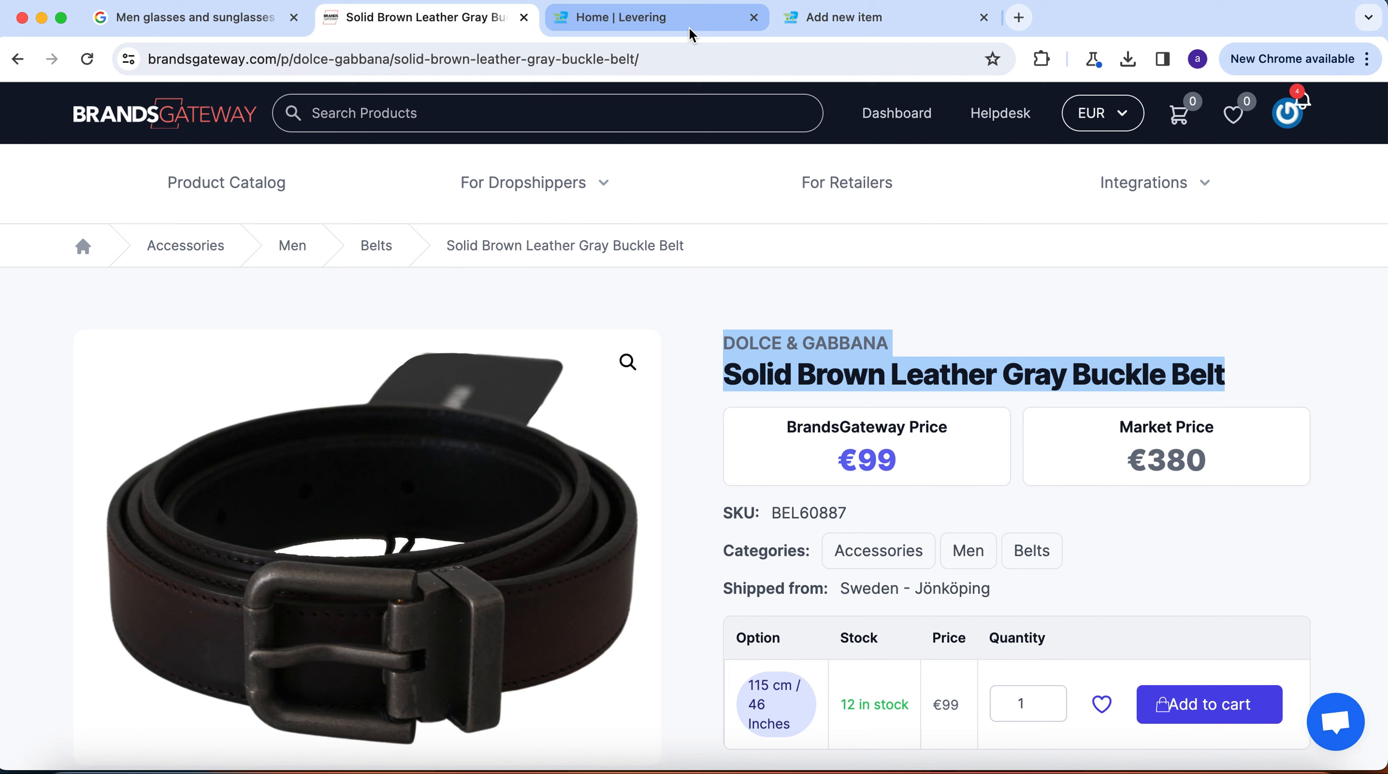
{"action": "left_click", "coordinate": [849, 24]}
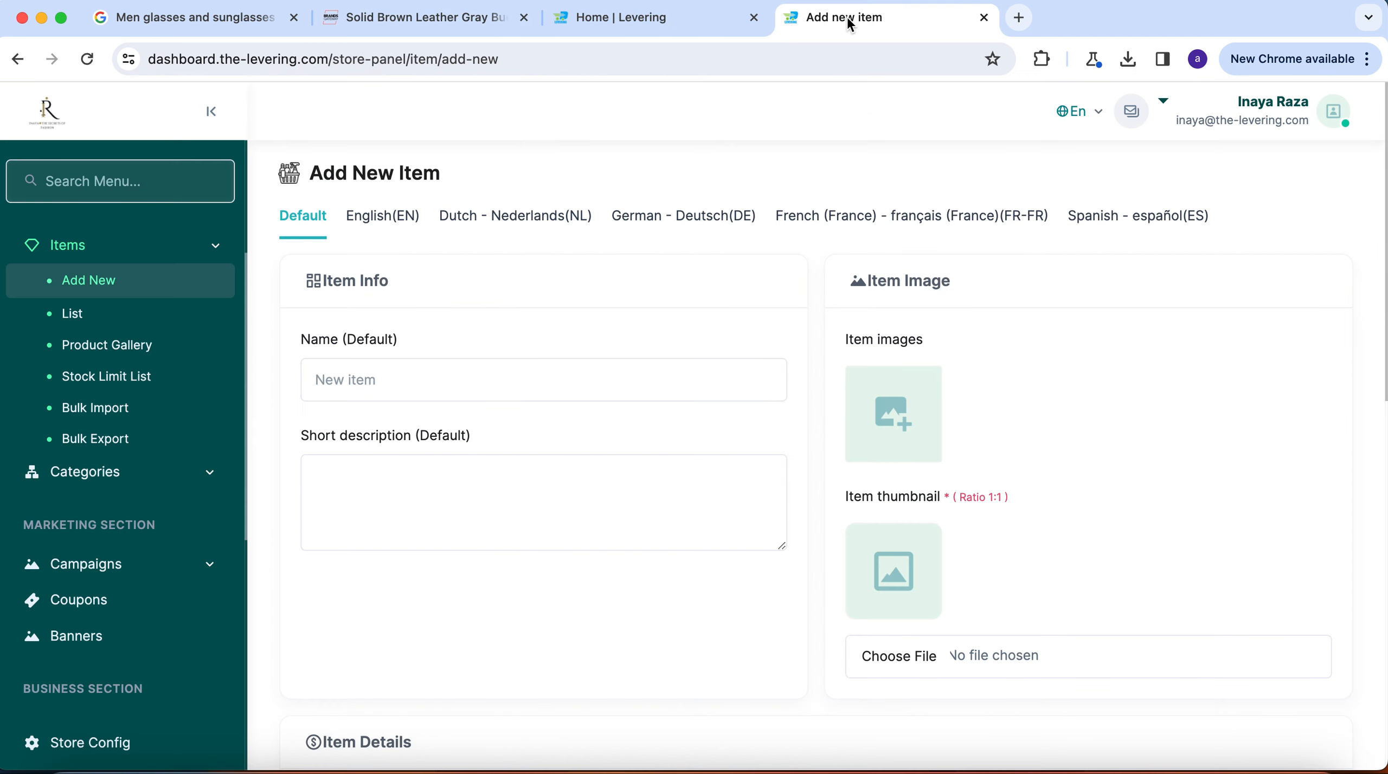
{"action": "left_click", "coordinate": [499, 382]}
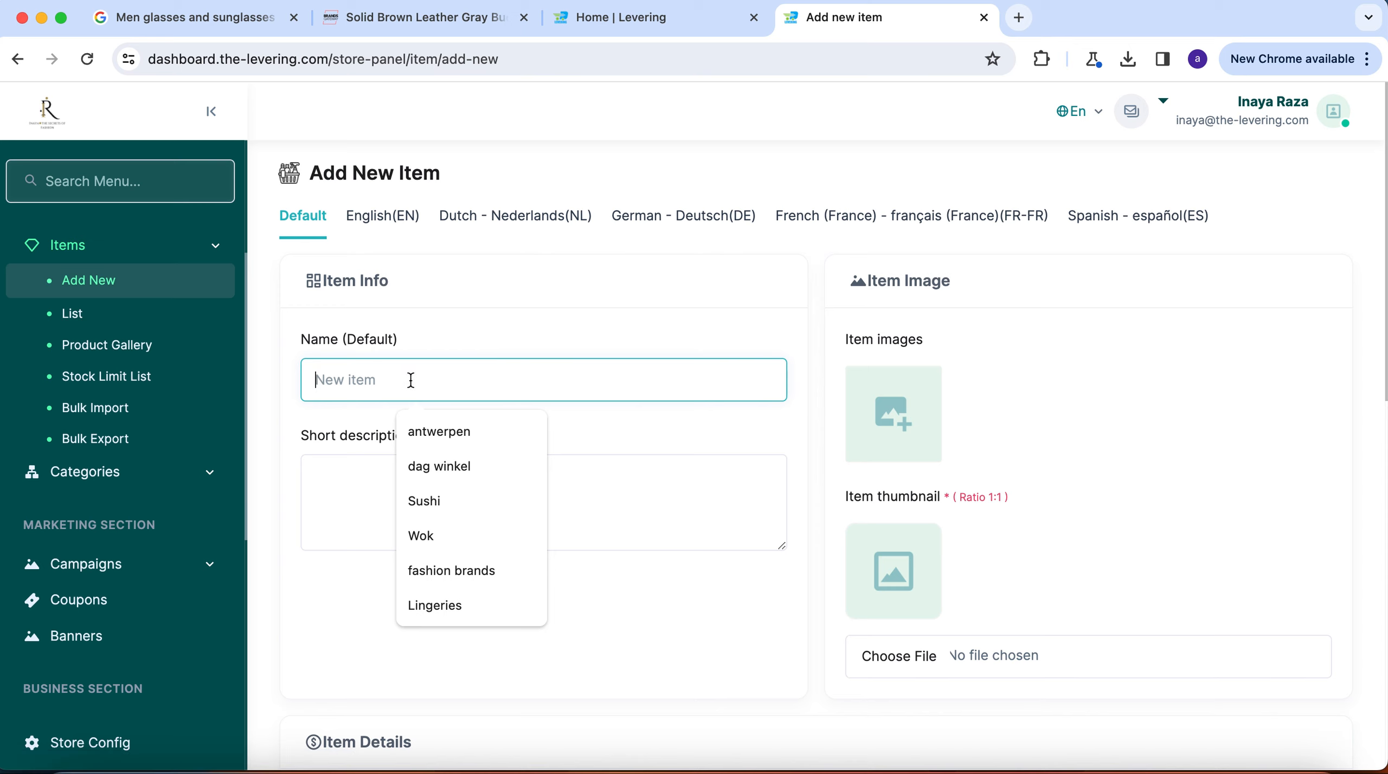
{"action": "key", "text": "super+v"}
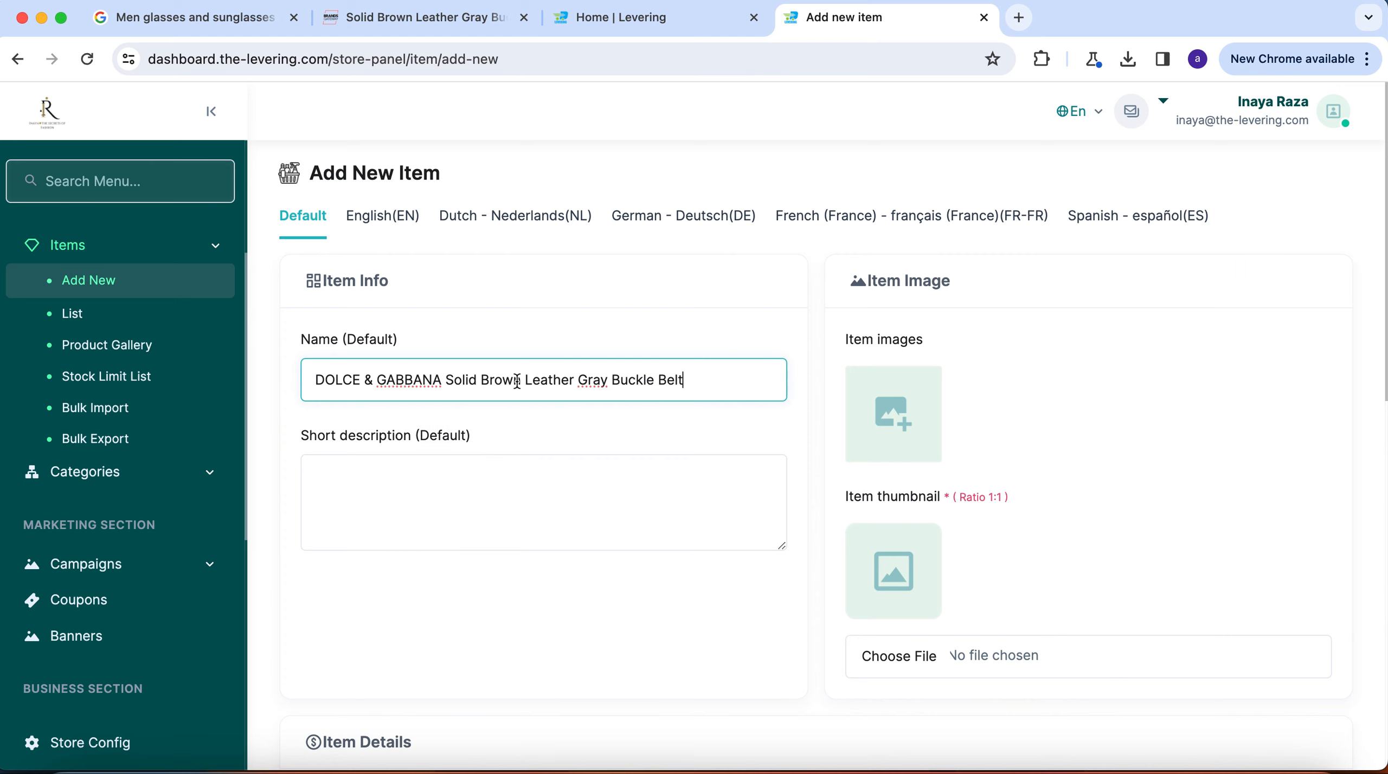
{"action": "left_click", "coordinate": [515, 479]}
{"action": "key", "text": "super+v"}
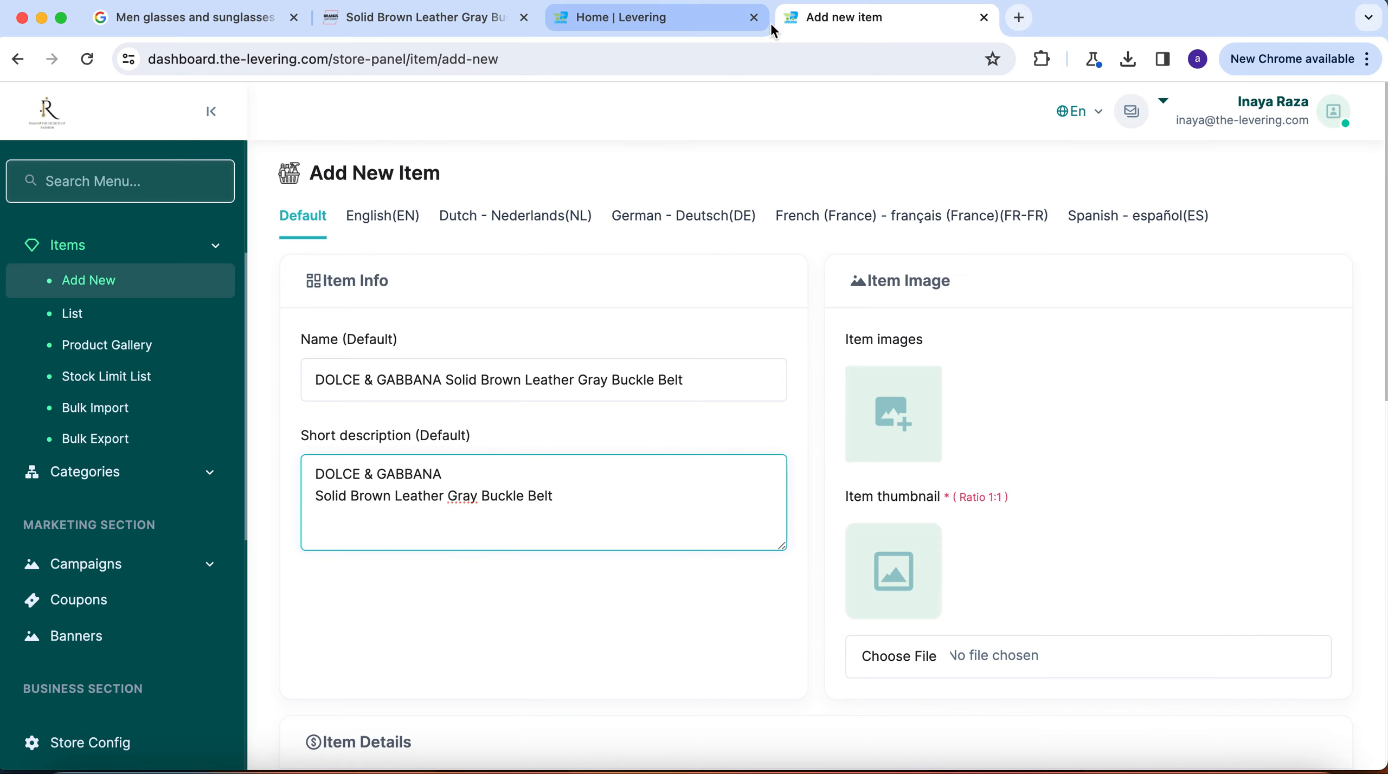
Copy the belt's full description from BrandsGateway and paste it below the title in the new item's short description.
{"action": "left_click", "coordinate": [337, 10]}
{"action": "scroll", "coordinate": [905, 564], "scroll_direction": "down", "scroll_amount": 10}
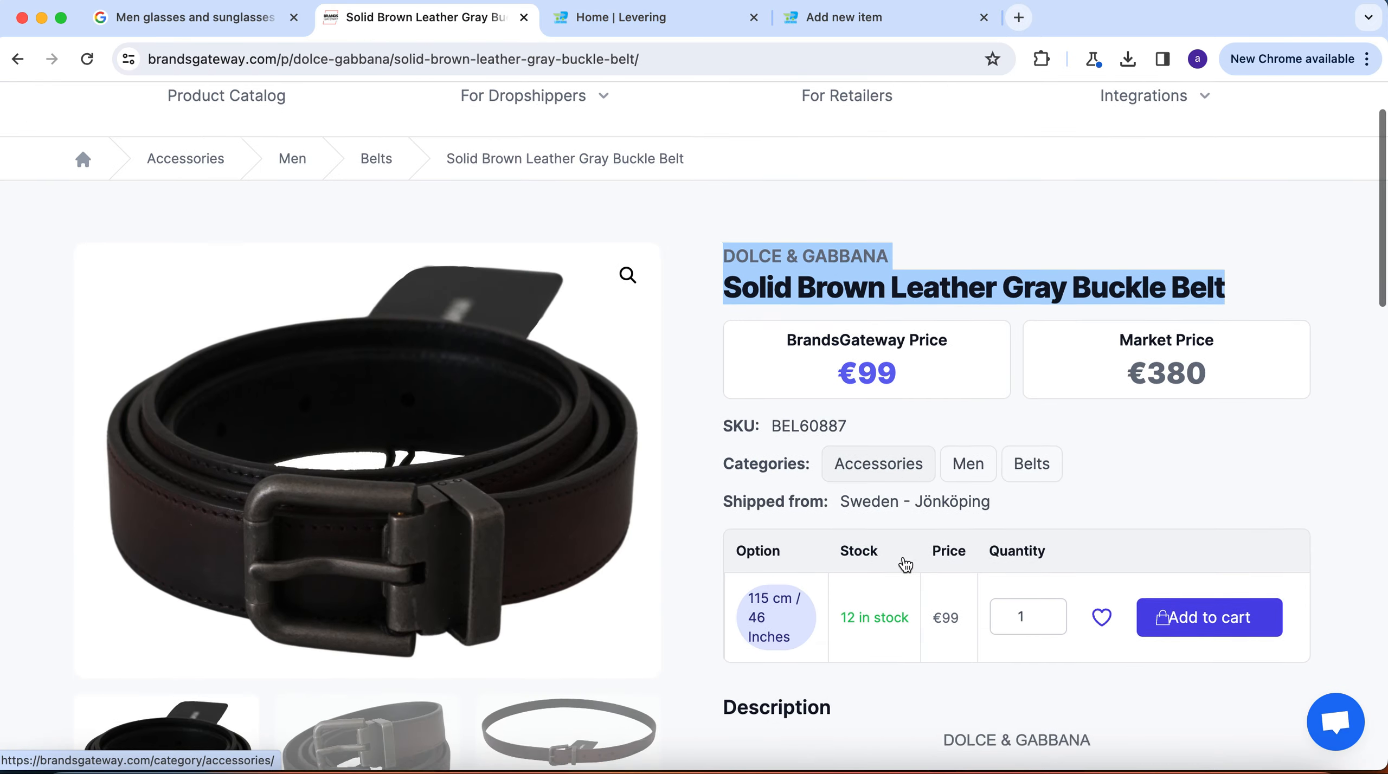
{"action": "scroll", "coordinate": [903, 555], "scroll_direction": "down", "scroll_amount": 1}
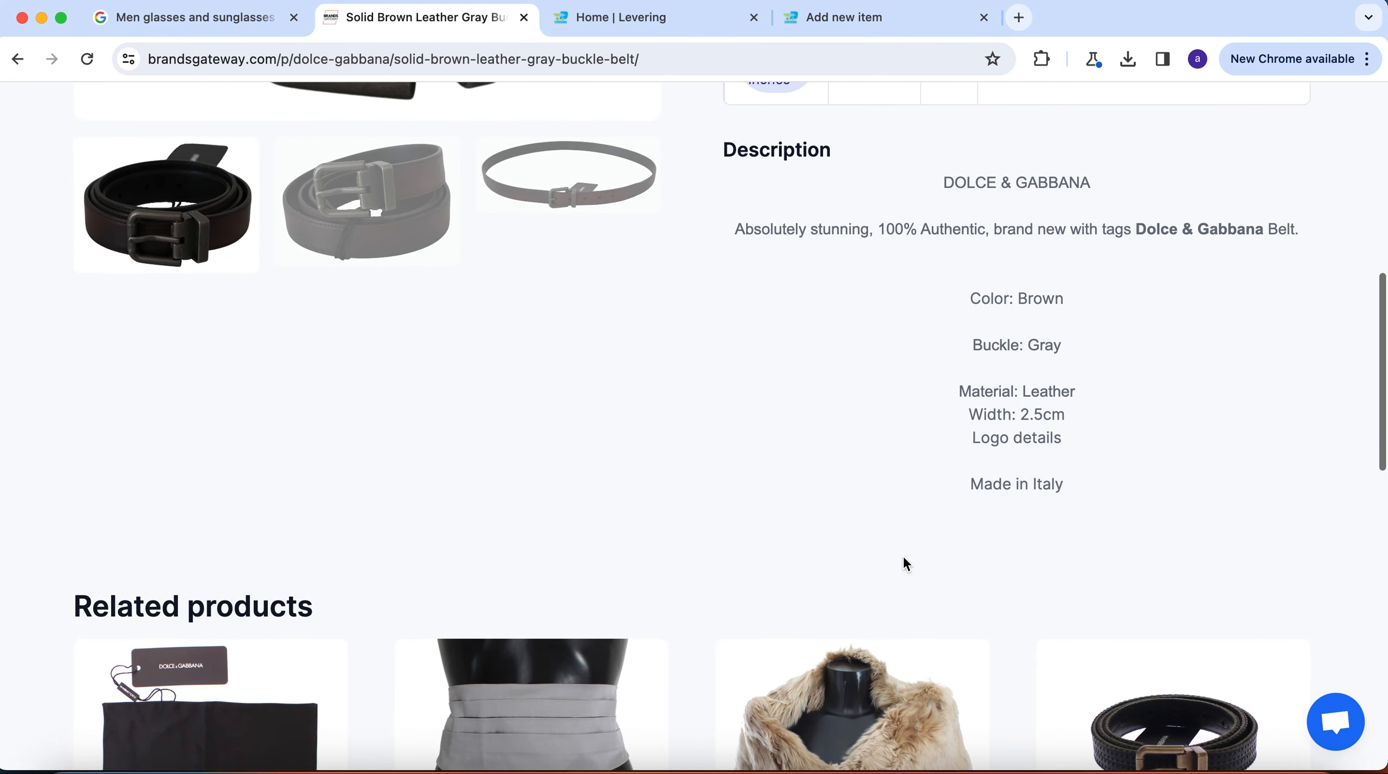
{"action": "left_click_drag", "start_coordinate": [1107, 475], "coordinate": [729, 184]}
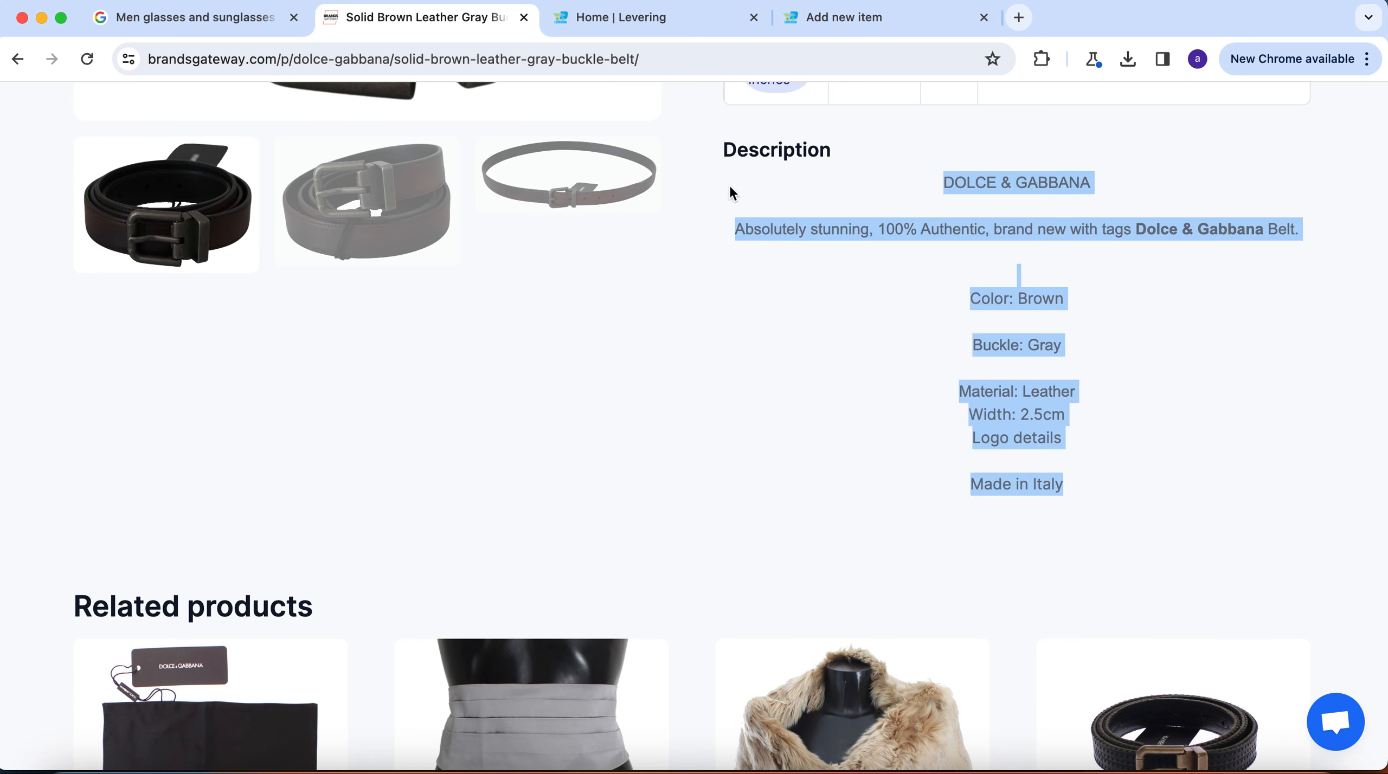
{"action": "right_click", "coordinate": [1001, 172]}
{"action": "left_click", "coordinate": [911, 224]}
{"action": "left_click", "coordinate": [884, 21]}
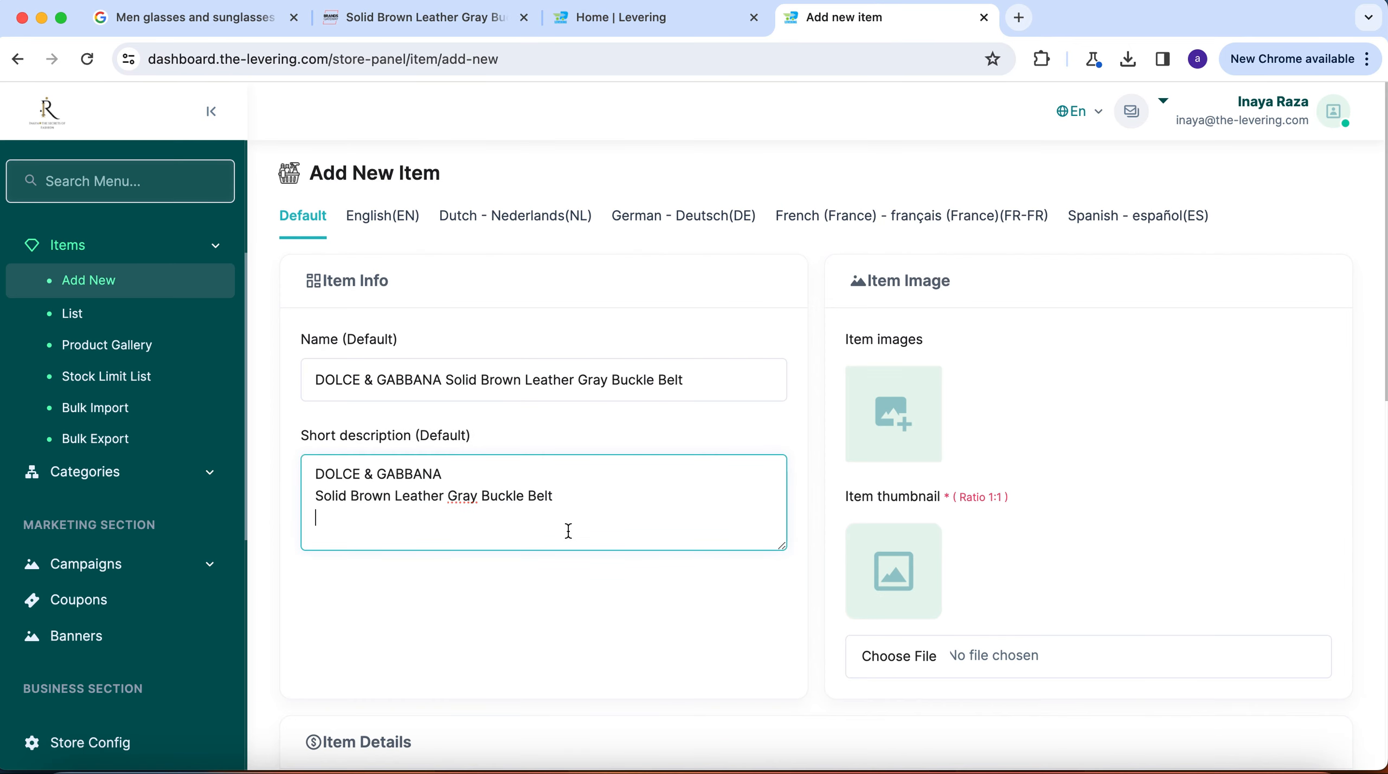
{"action": "key", "text": "super+v"}
Switch to the BrandsGateway belt page and save the first product photo to Downloads as IMG_3508-e32d0b9f-427.
{"action": "left_click", "coordinate": [394, 17]}
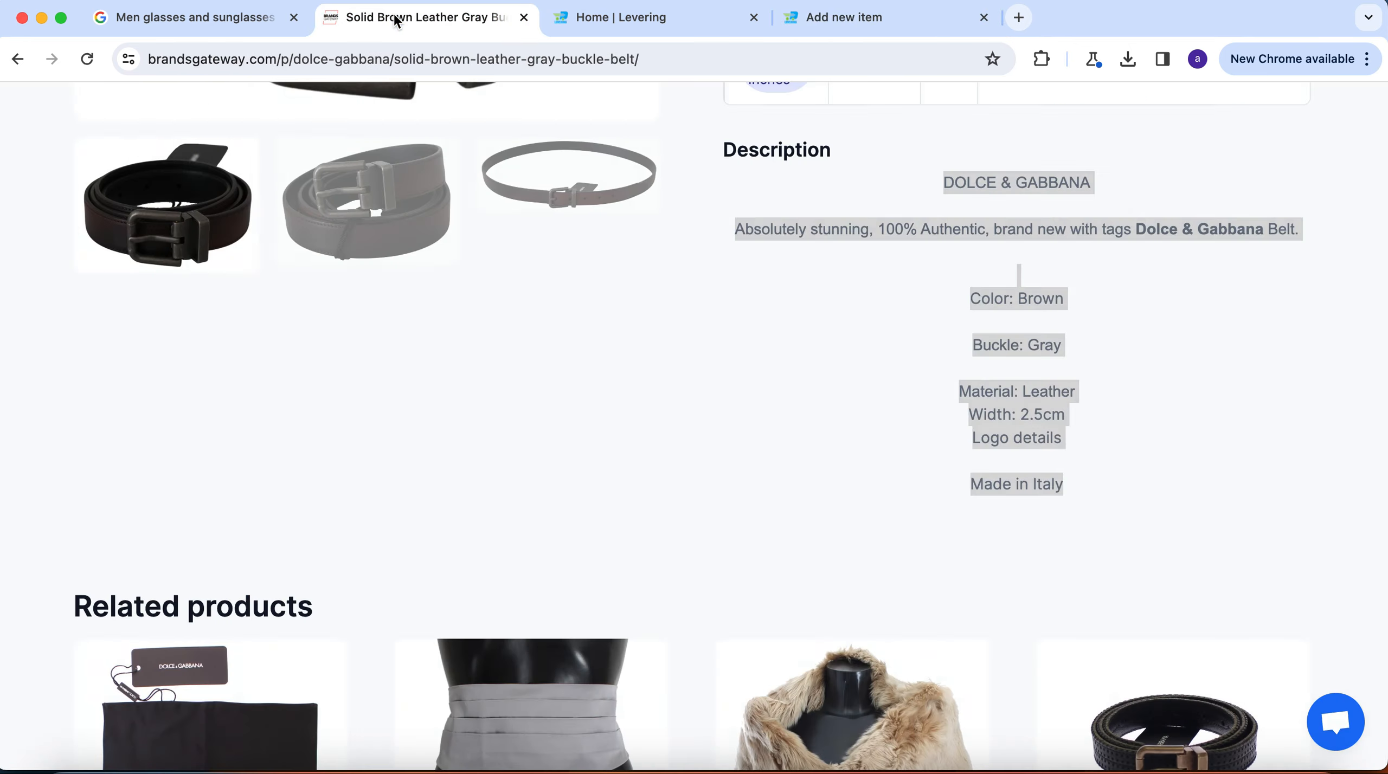
{"action": "scroll", "coordinate": [1027, 434], "scroll_direction": "up", "scroll_amount": 5}
{"action": "scroll", "coordinate": [1026, 433], "scroll_direction": "up", "scroll_amount": 5}
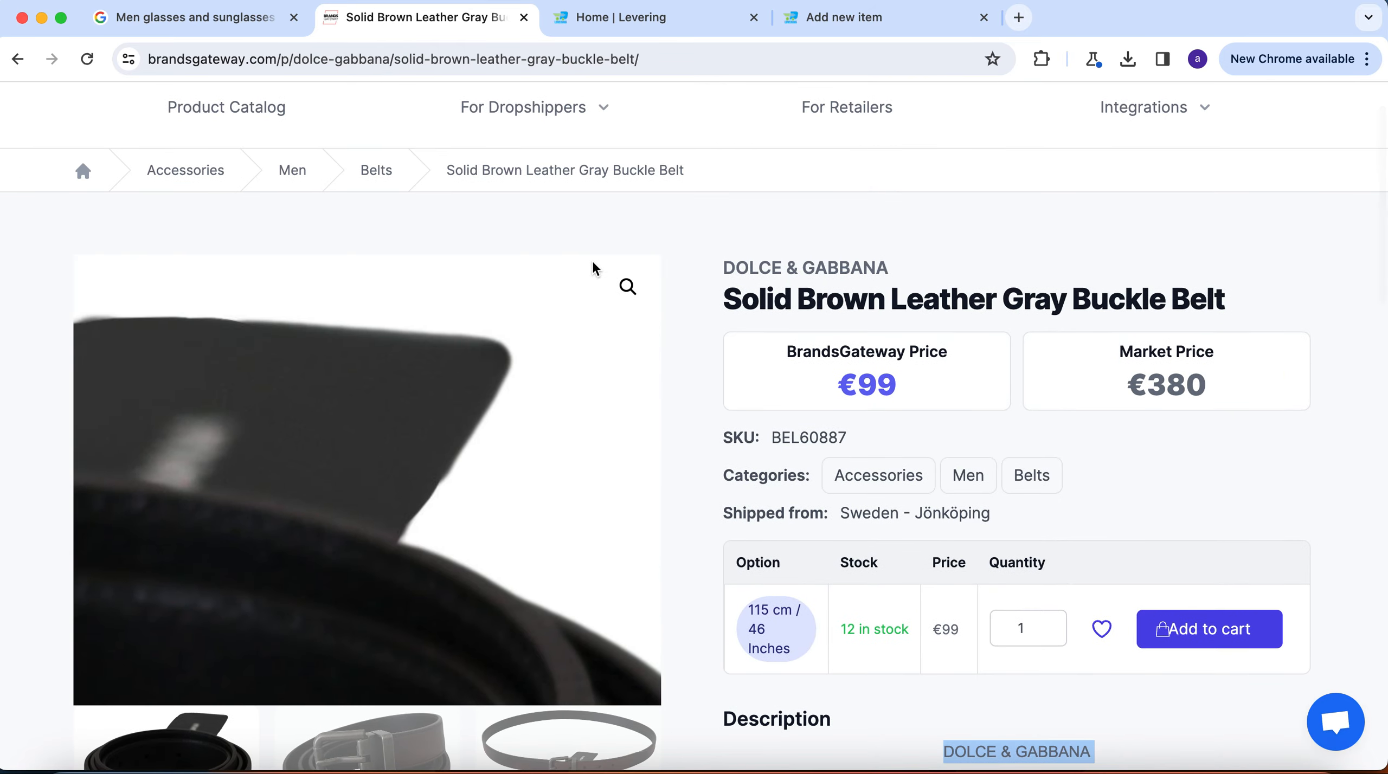
{"action": "left_click", "coordinate": [629, 287]}
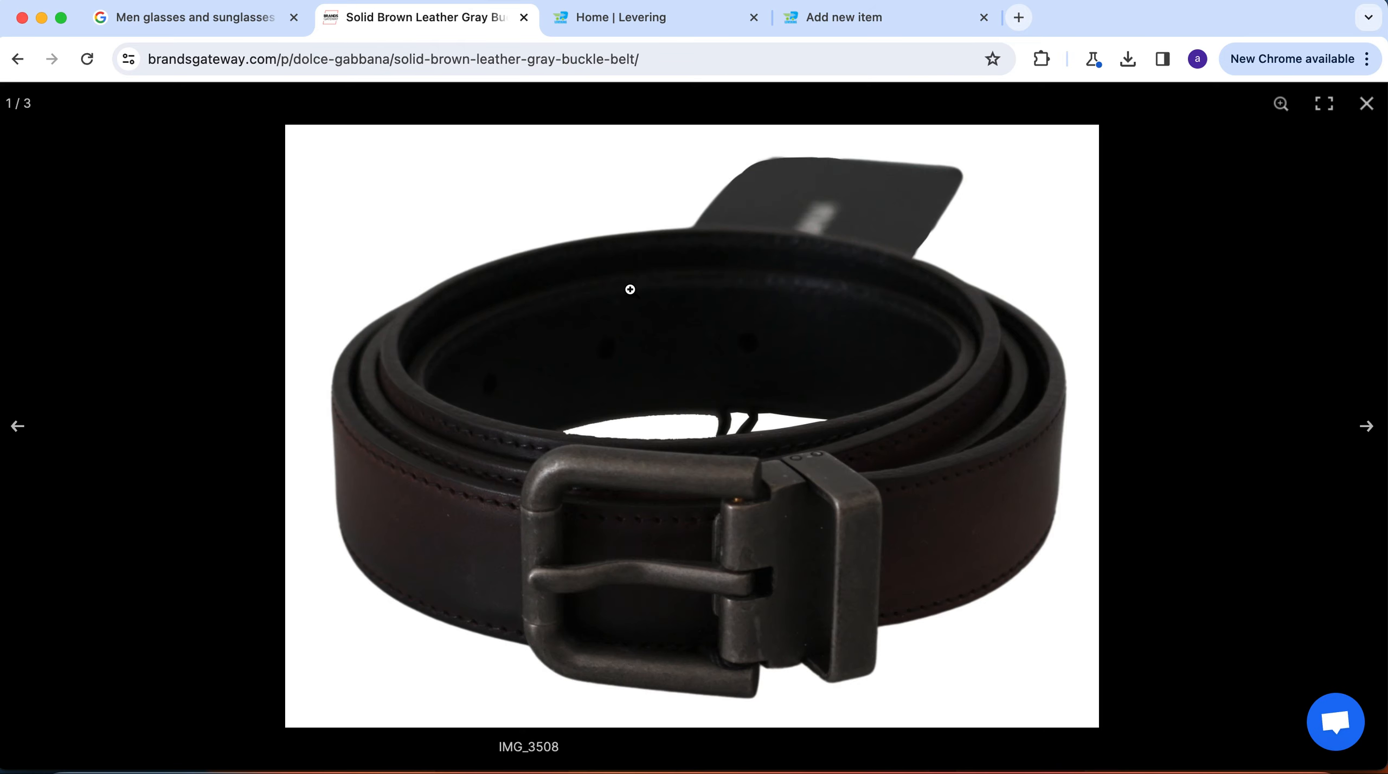
{"action": "right_click", "coordinate": [815, 359]}
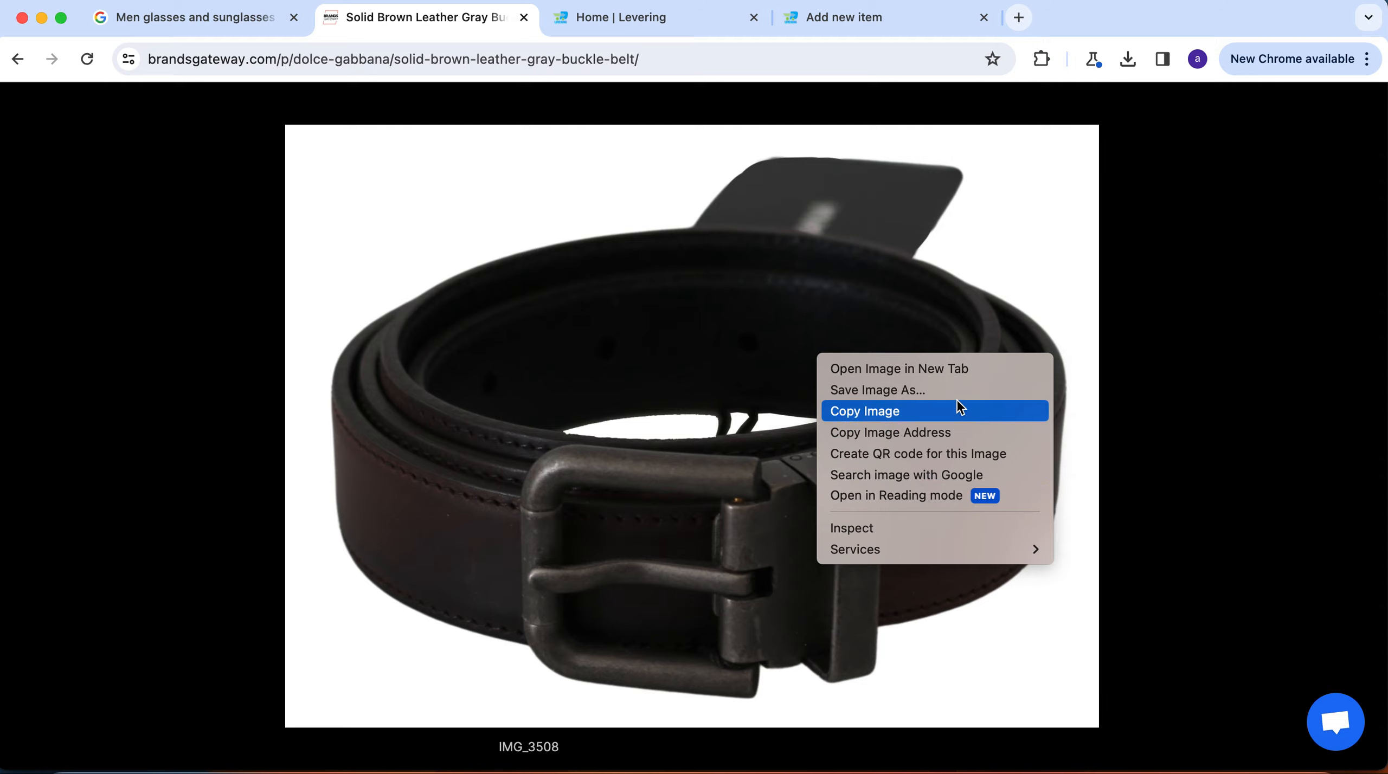
{"action": "left_click", "coordinate": [965, 382]}
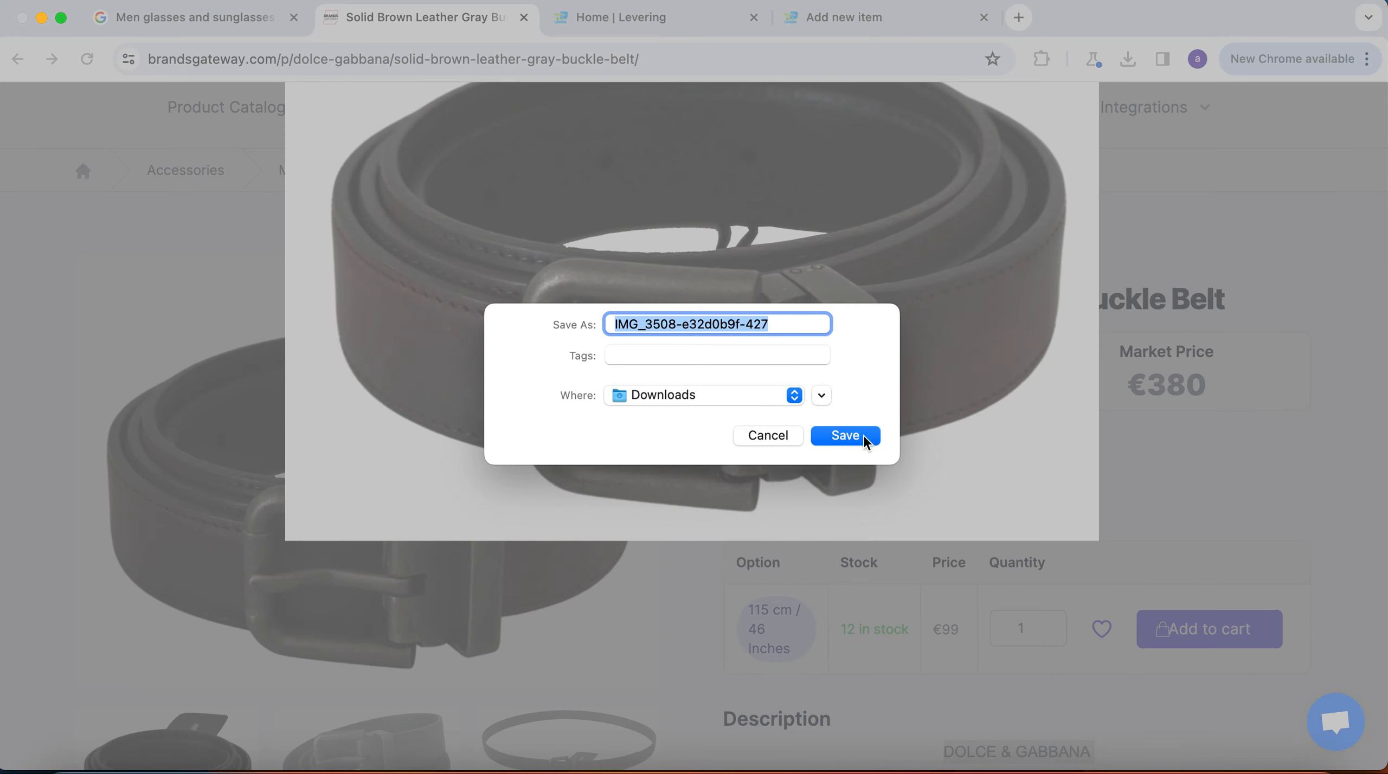
{"action": "left_click", "coordinate": [846, 435]}
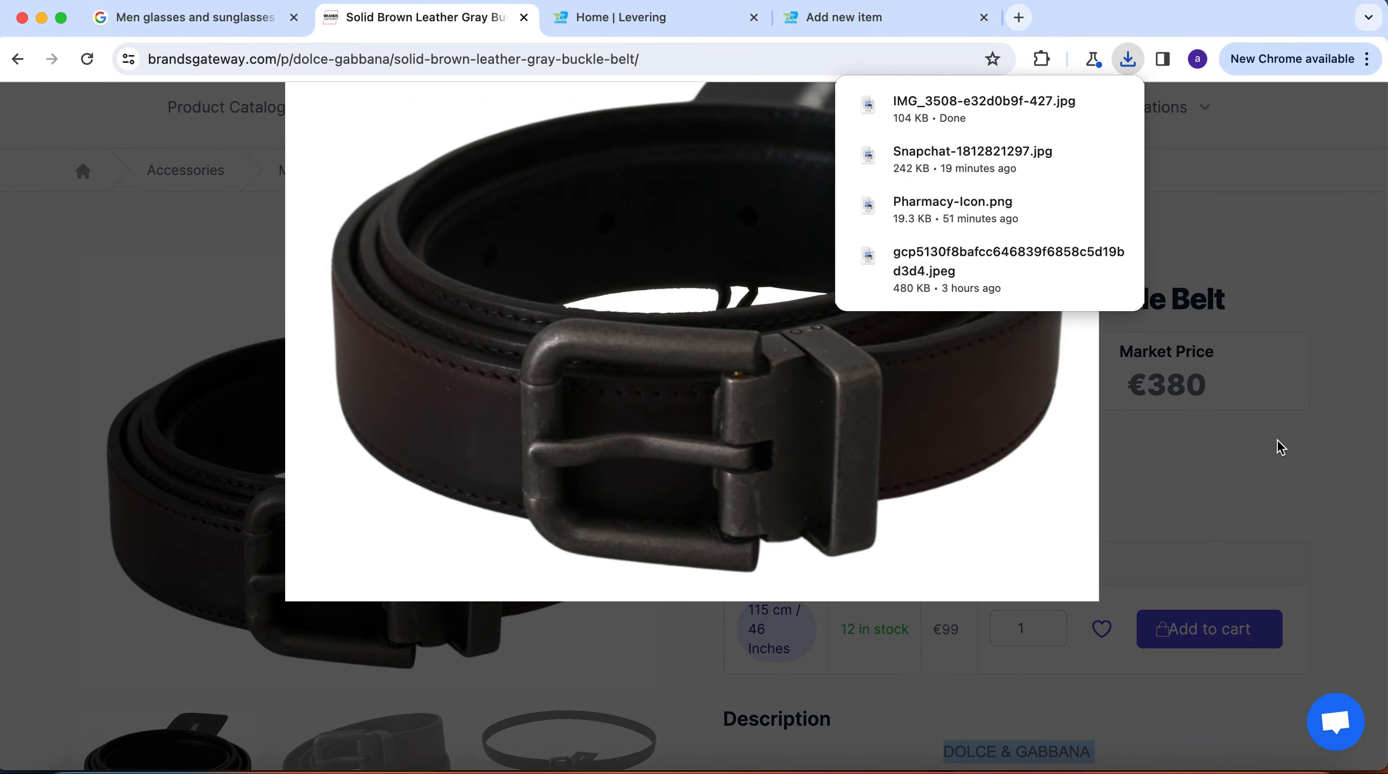
{"action": "left_click", "coordinate": [1276, 446]}
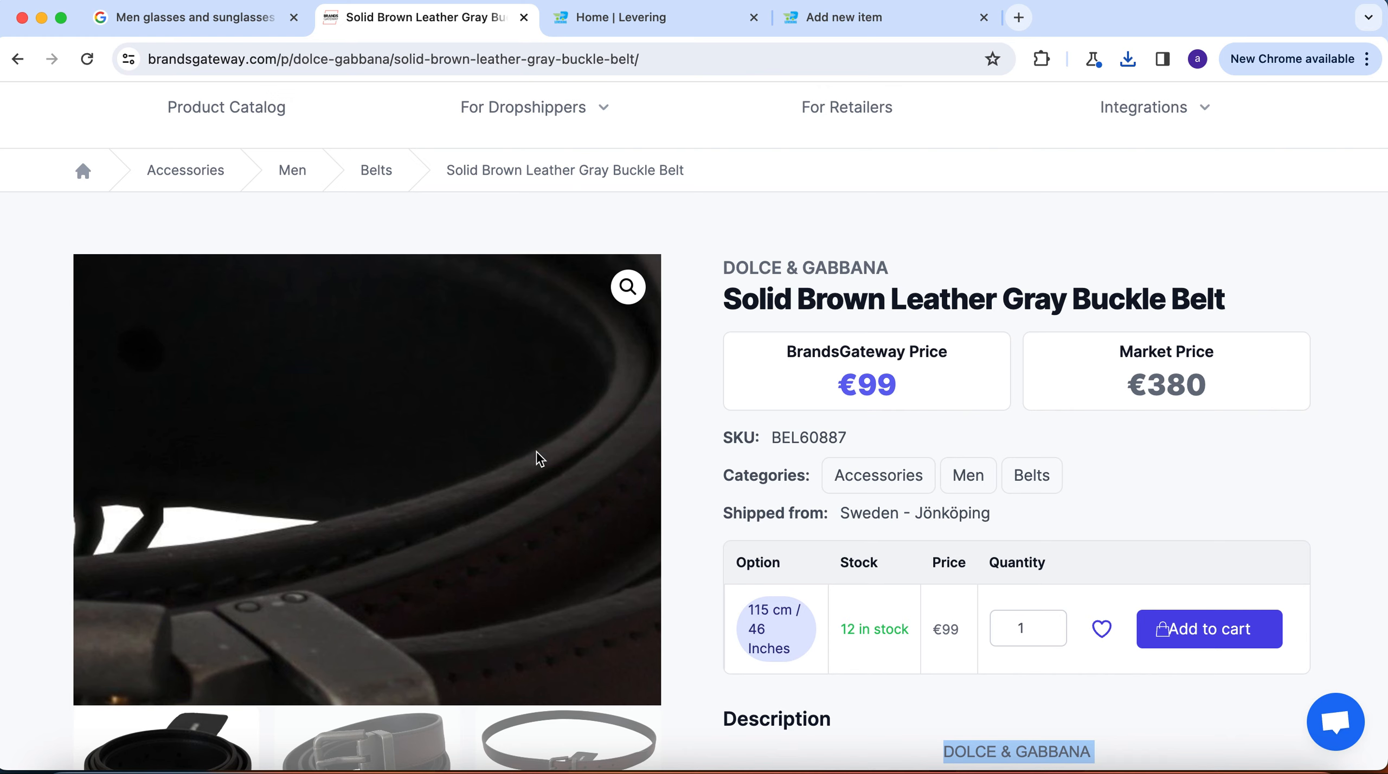
Save the belt's second gallery photo to Downloads as IMG_3509-bd04fe15-897.
{"action": "left_click", "coordinate": [628, 286]}
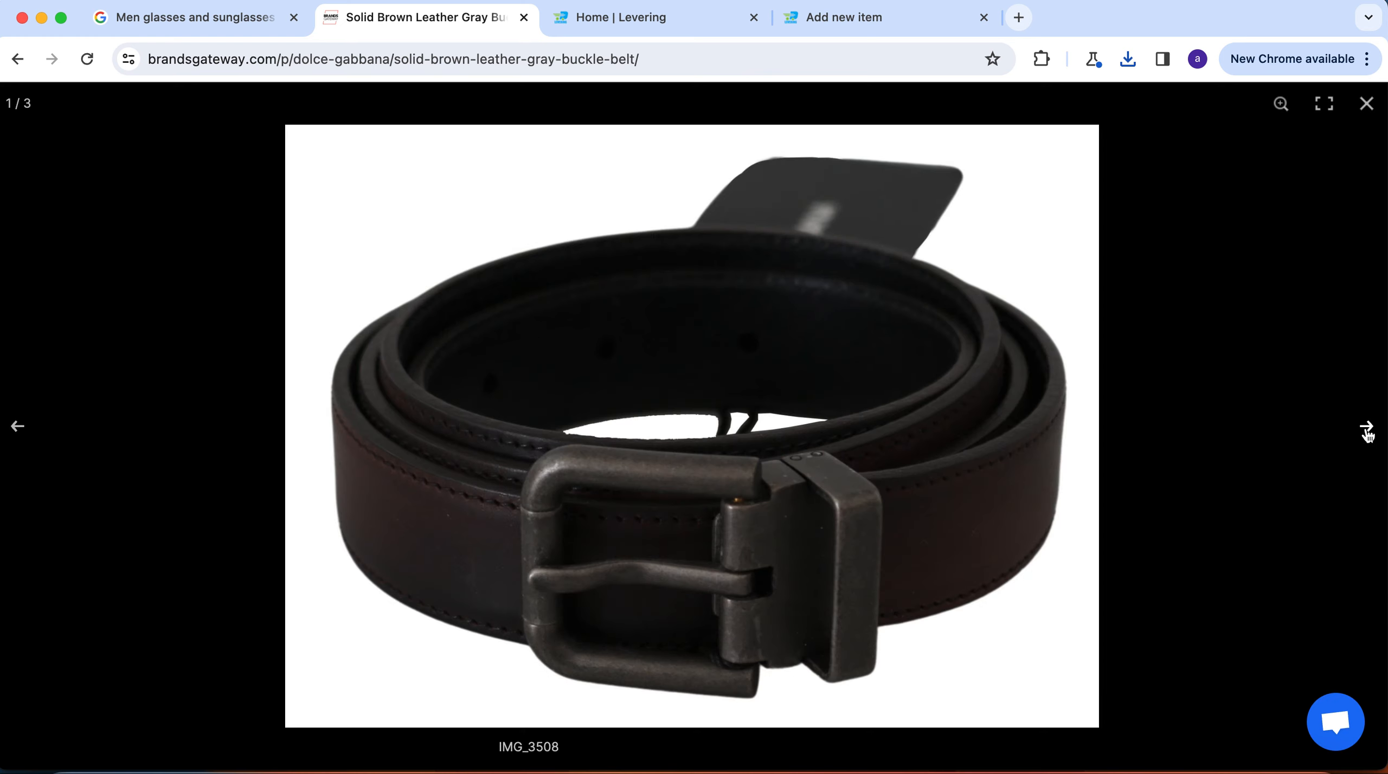
{"action": "left_click", "coordinate": [1367, 429]}
{"action": "right_click", "coordinate": [788, 346]}
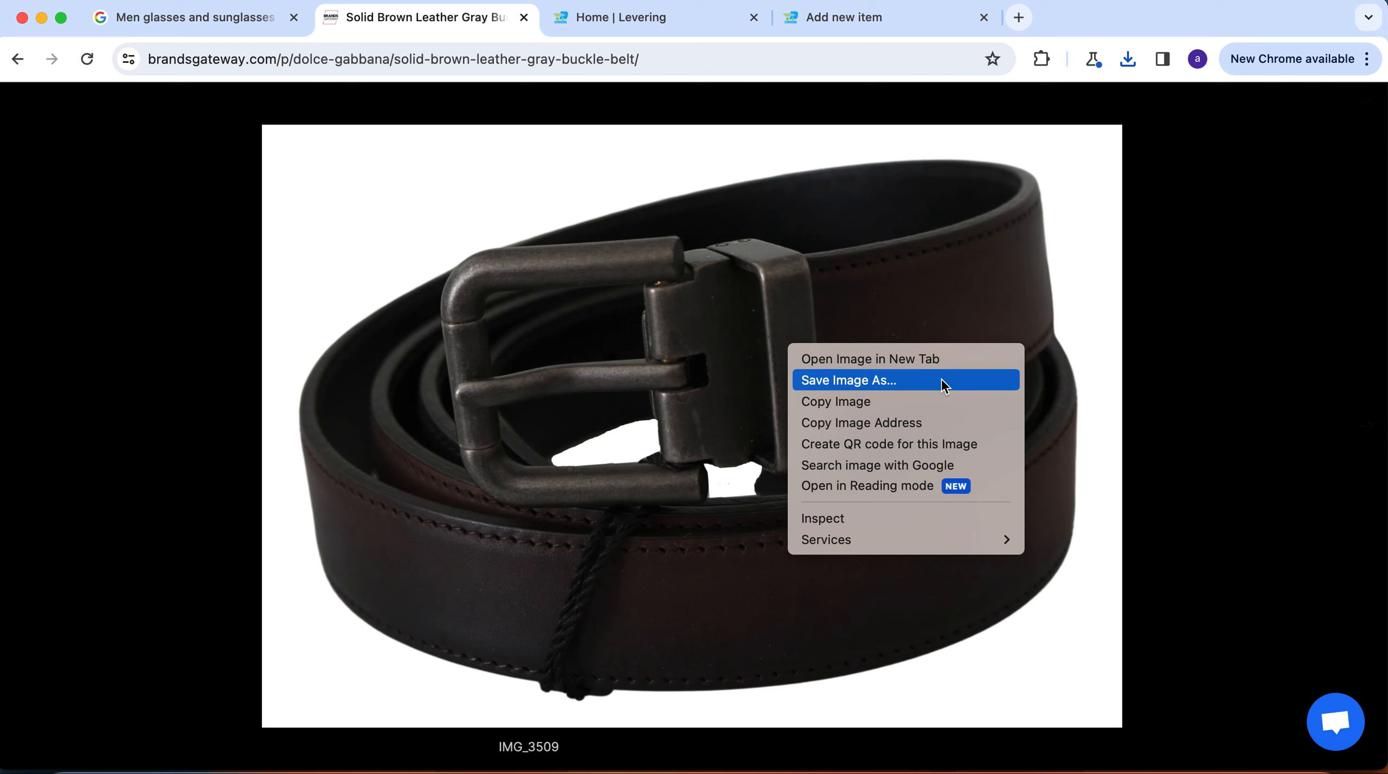
{"action": "left_click", "coordinate": [942, 382]}
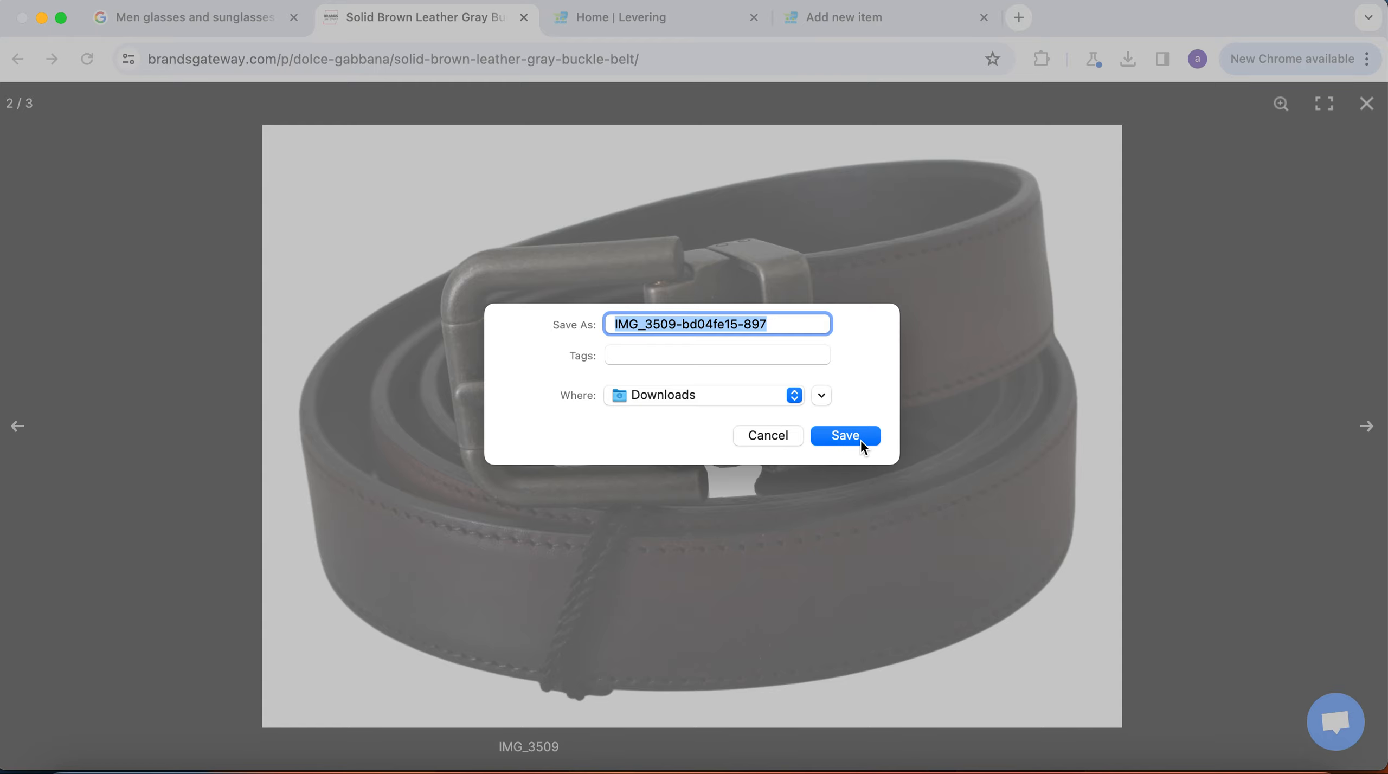
{"action": "left_click", "coordinate": [859, 437]}
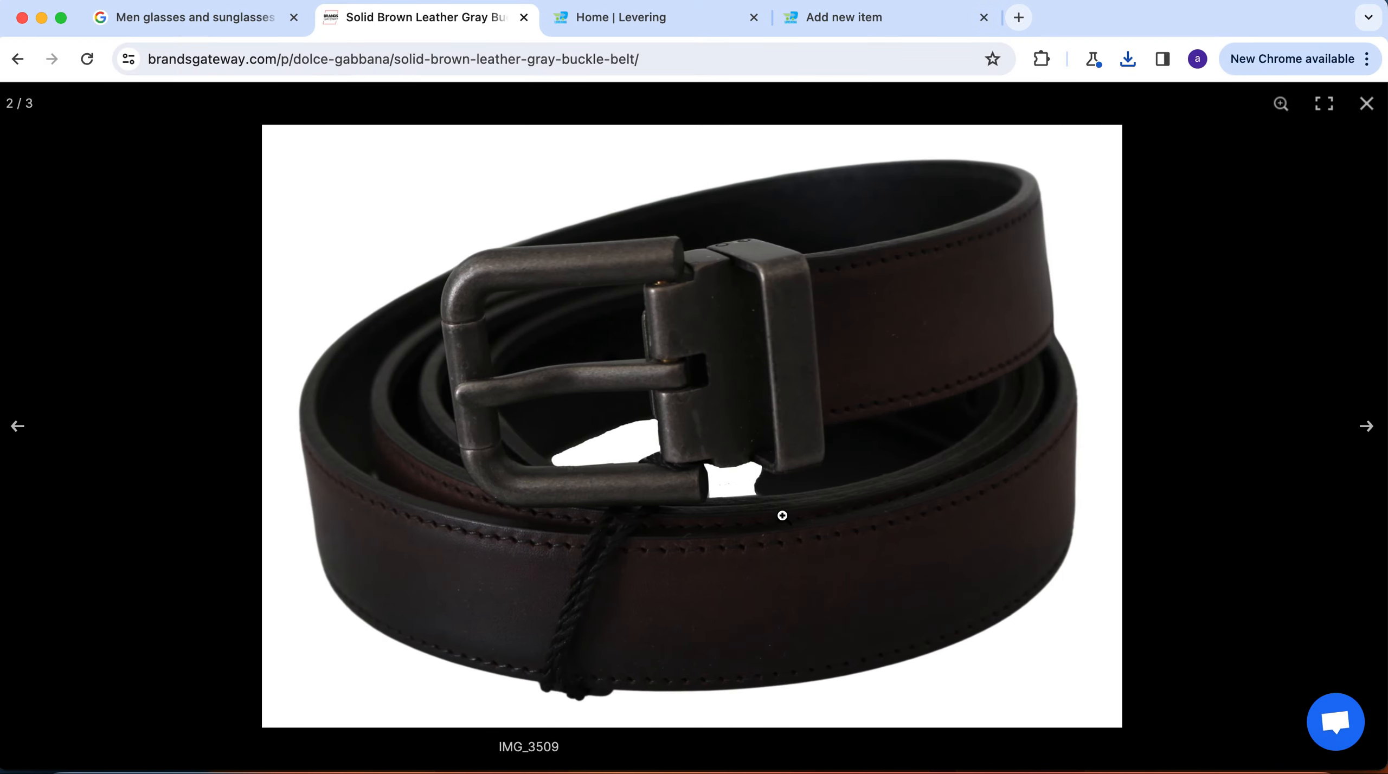
Save the belt's third gallery photo to Downloads as IMG_3510-scaled-fe47a82c-5e7.
{"action": "left_click", "coordinate": [782, 516]}
{"action": "left_click", "coordinate": [1371, 428]}
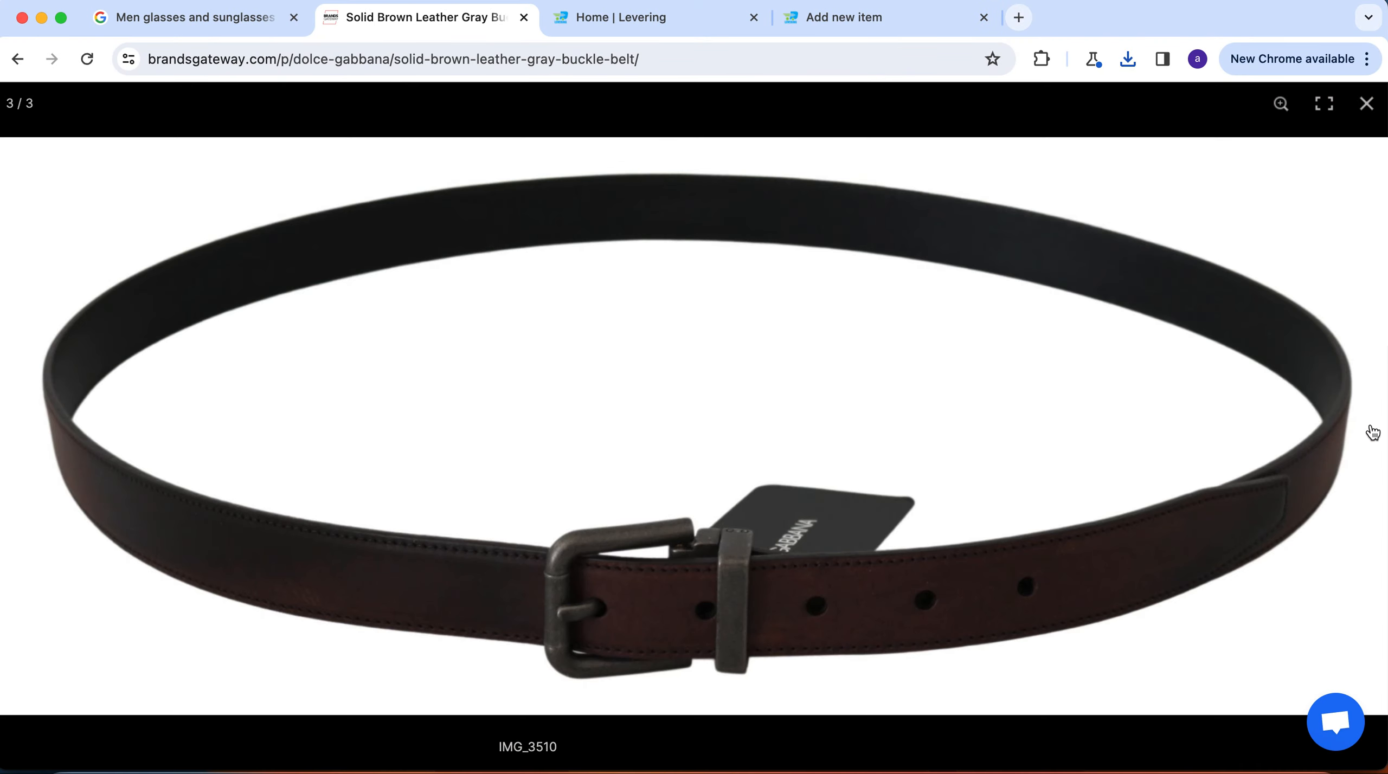
{"action": "right_click", "coordinate": [705, 399]}
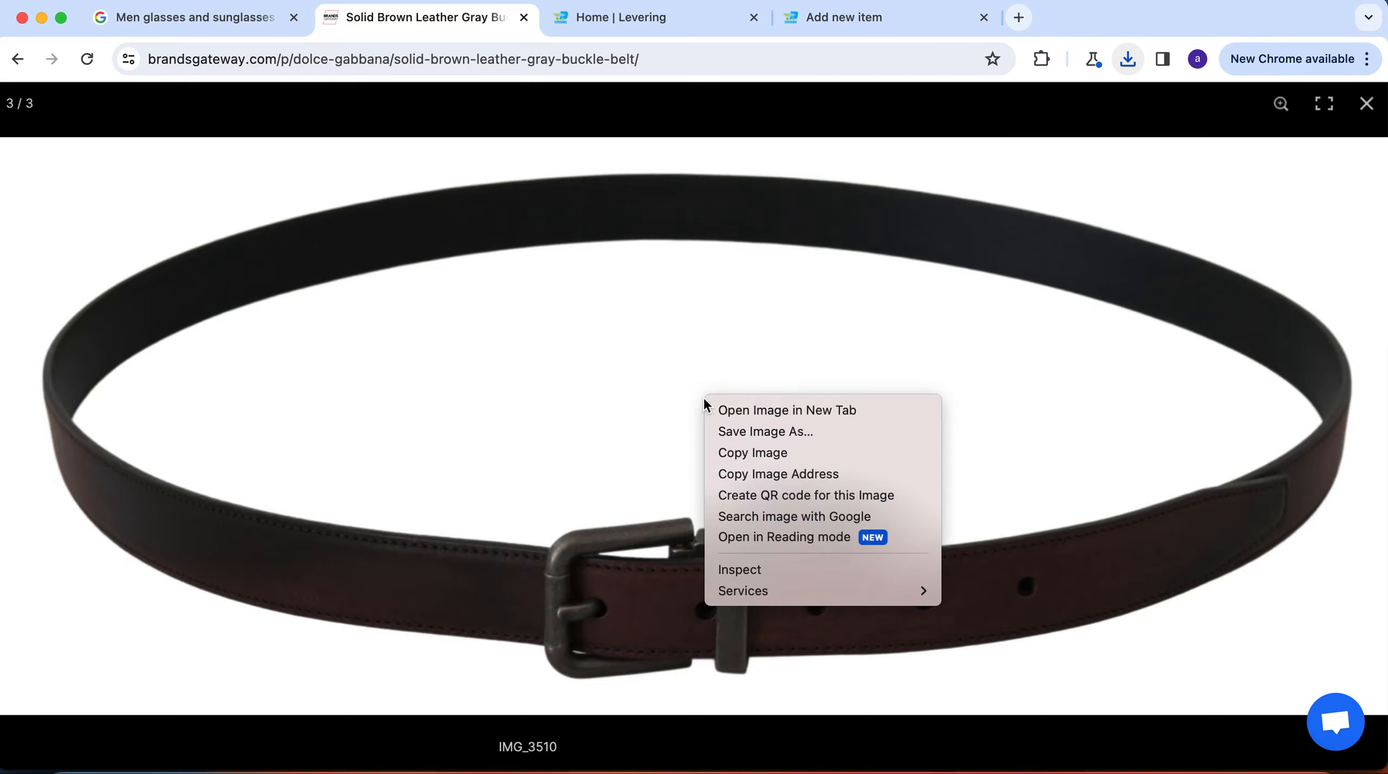
{"action": "left_click", "coordinate": [821, 437]}
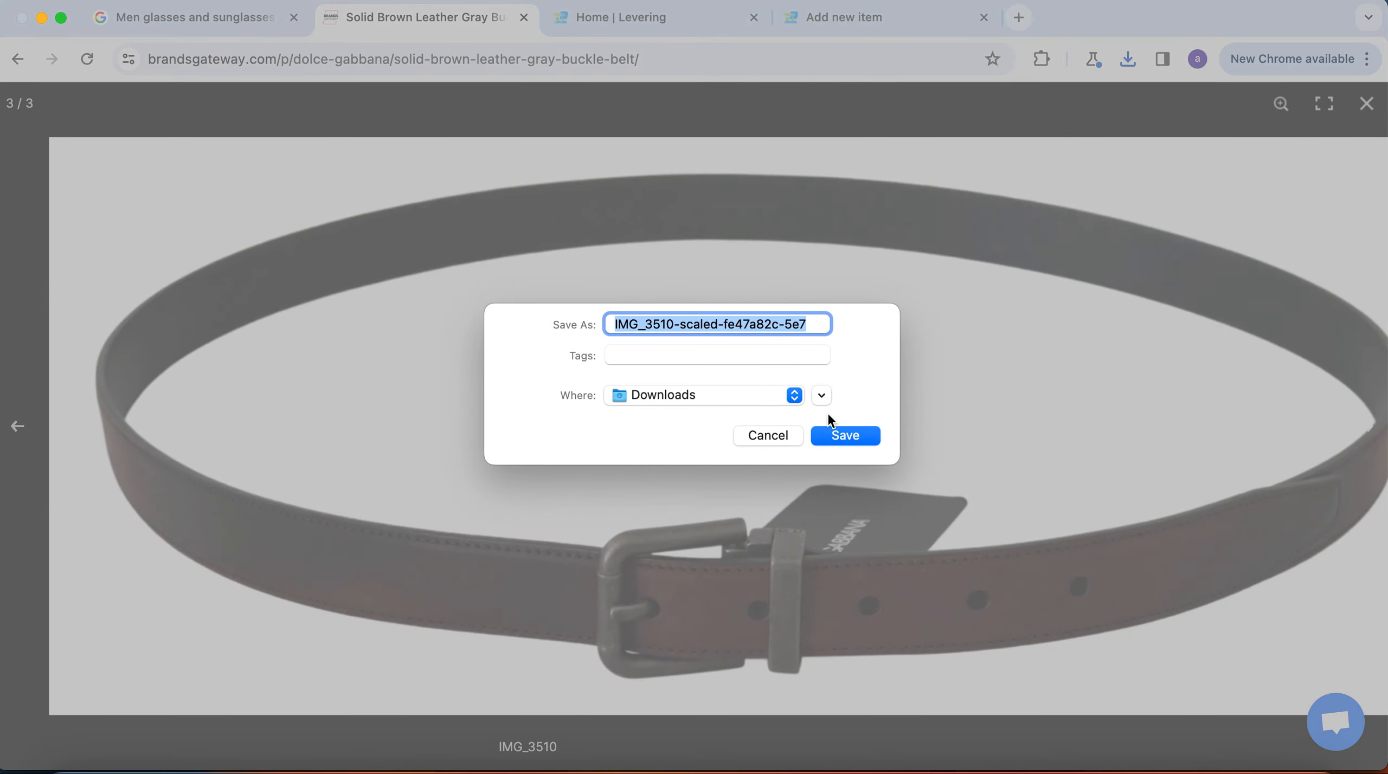
{"action": "left_click", "coordinate": [841, 434]}
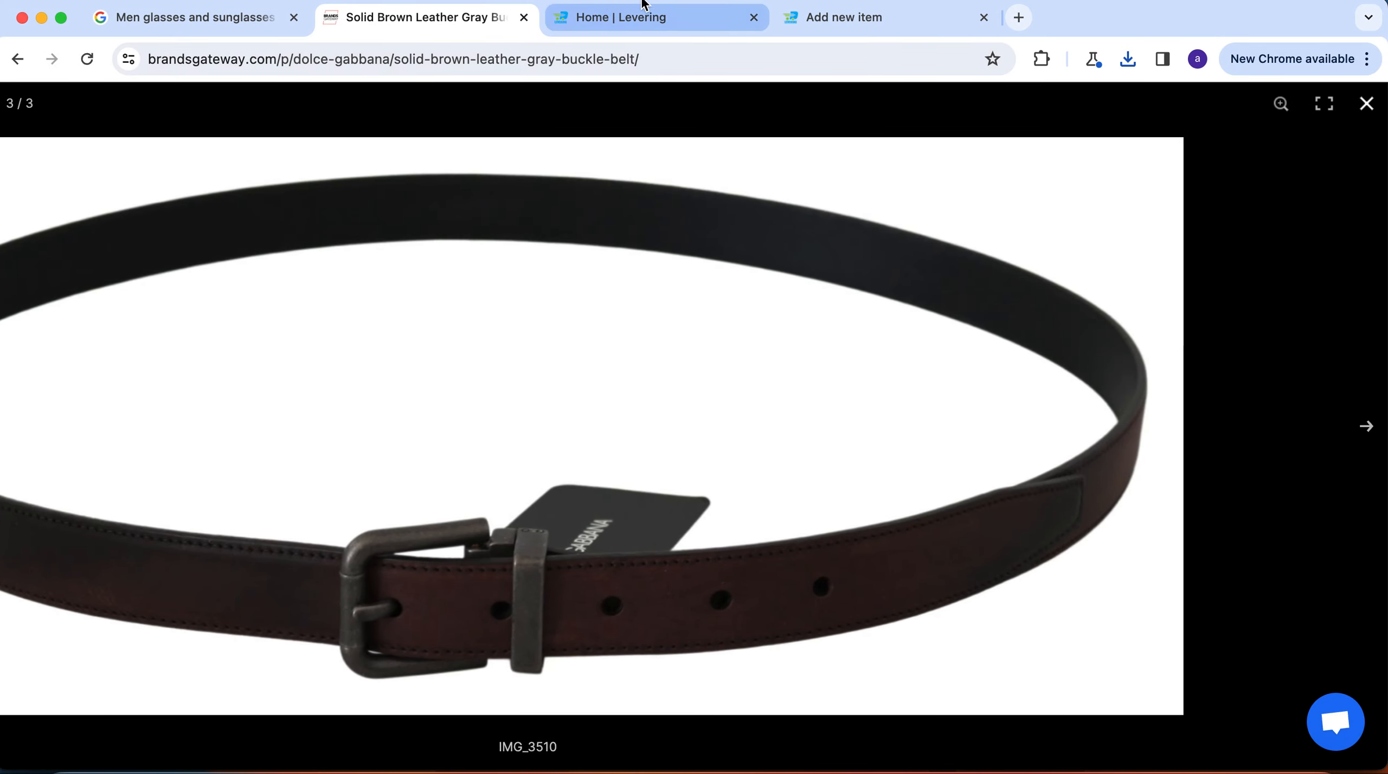
Return to the store dashboard's new item form and upload IMG_3509-bd04fe15-897.jpg from Downloads as the first item image.
{"action": "left_click", "coordinate": [655, 17]}
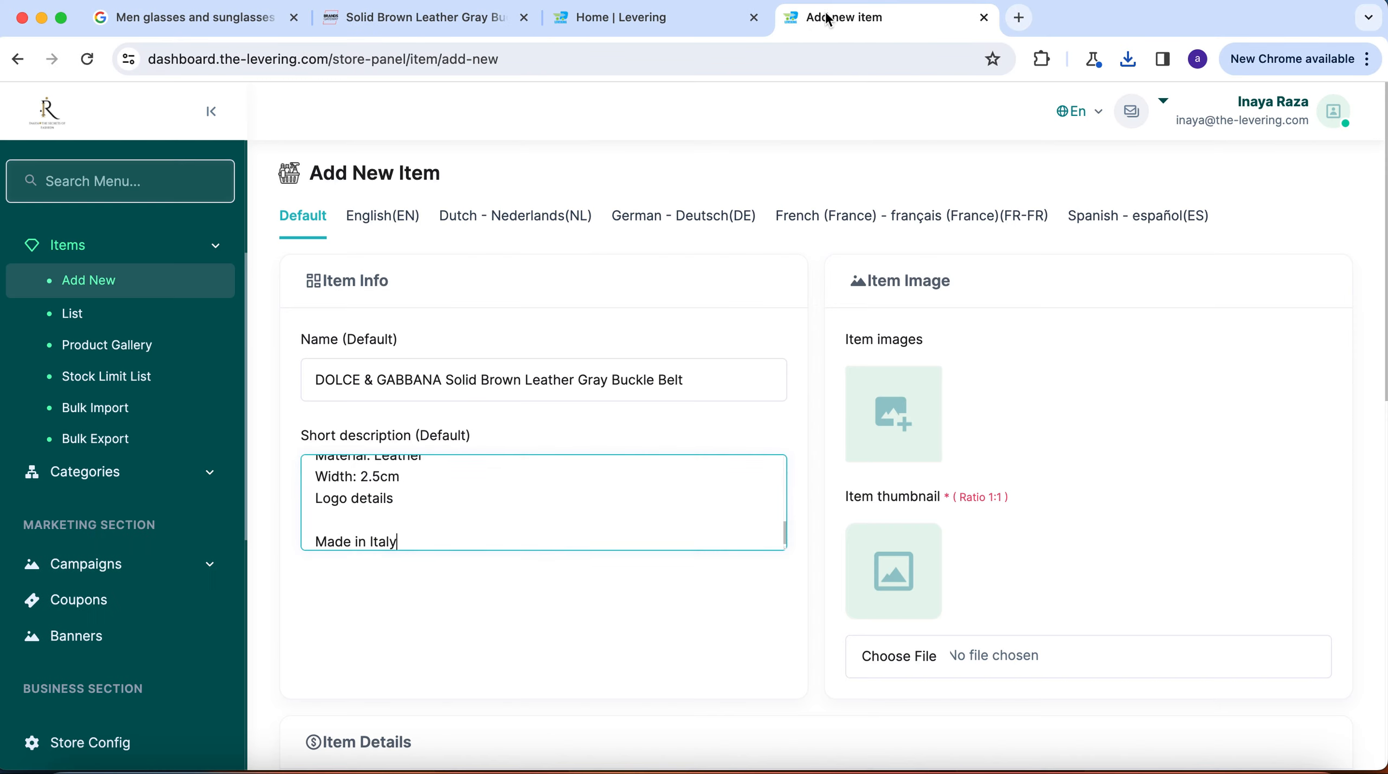
{"action": "left_click", "coordinate": [881, 27]}
{"action": "scroll", "coordinate": [1103, 434], "scroll_direction": "down", "scroll_amount": 2}
{"action": "left_click", "coordinate": [905, 378]}
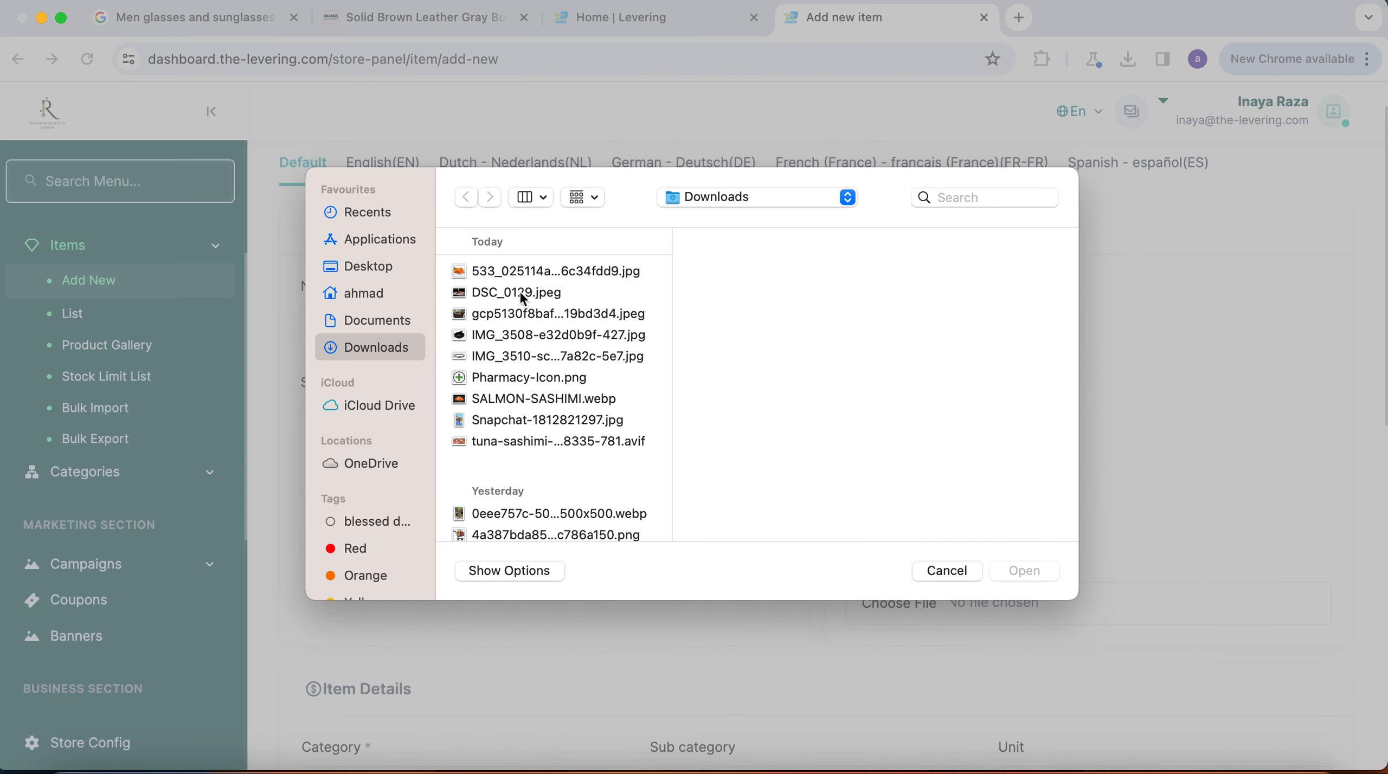
{"action": "left_click", "coordinate": [521, 293]}
{"action": "left_click", "coordinate": [529, 315]}
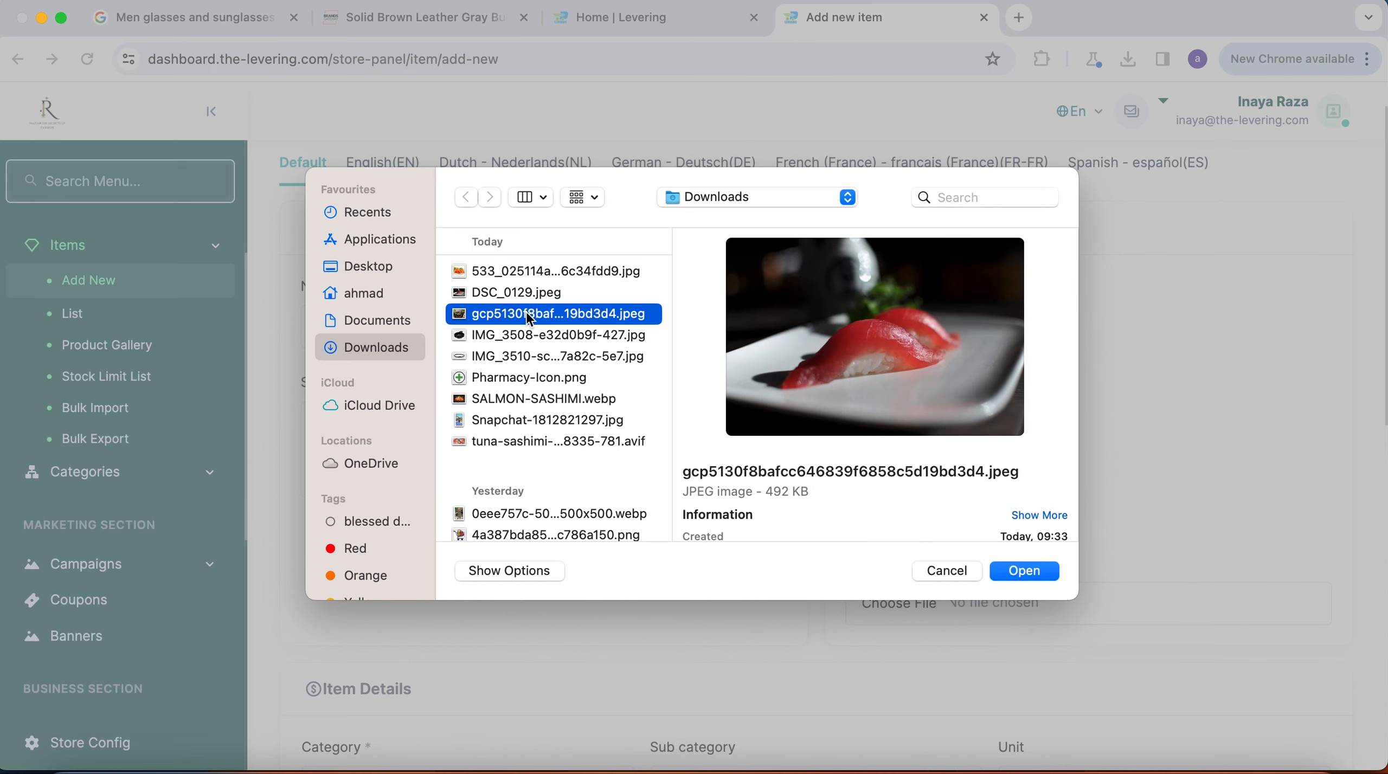
{"action": "scroll", "coordinate": [529, 319], "scroll_direction": "down", "scroll_amount": 10}
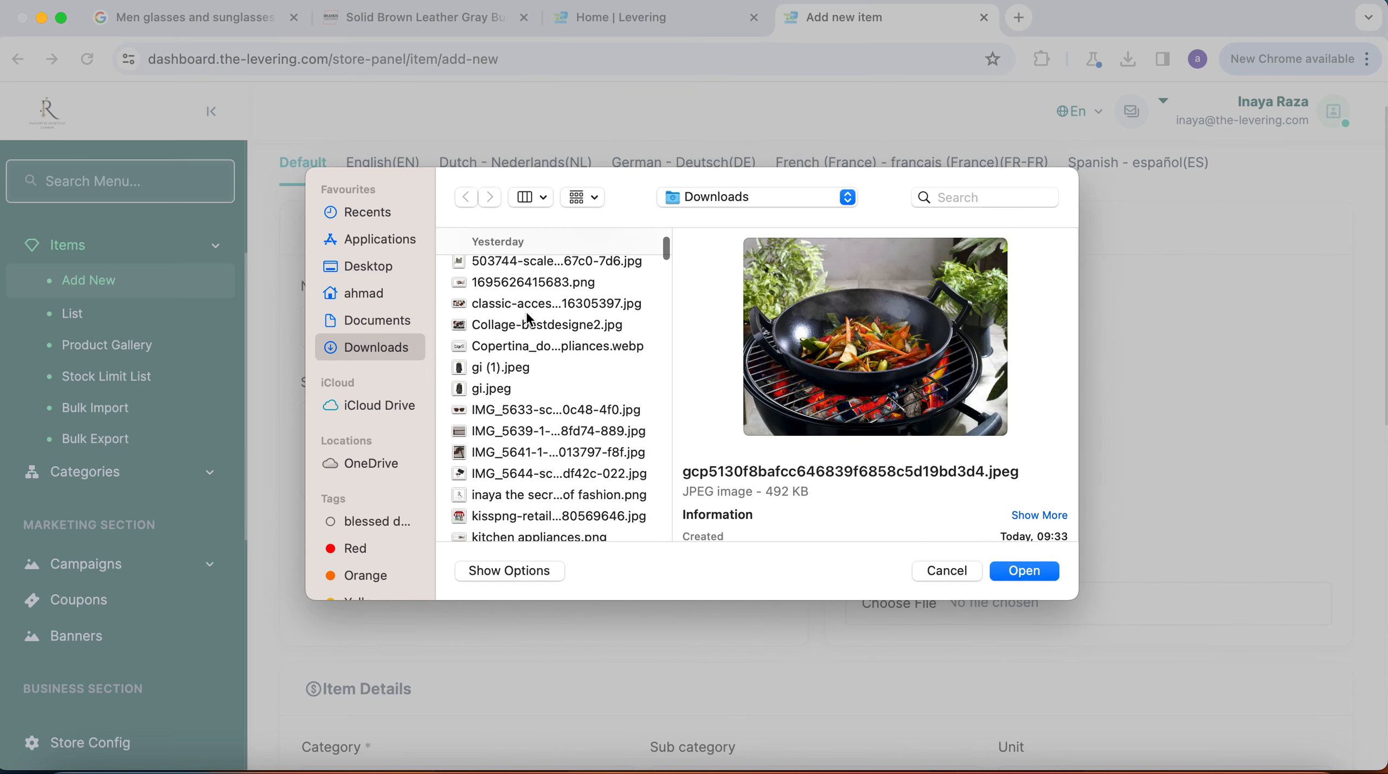
{"action": "scroll", "coordinate": [529, 317], "scroll_direction": "up", "scroll_amount": 10}
{"action": "left_click", "coordinate": [540, 276]}
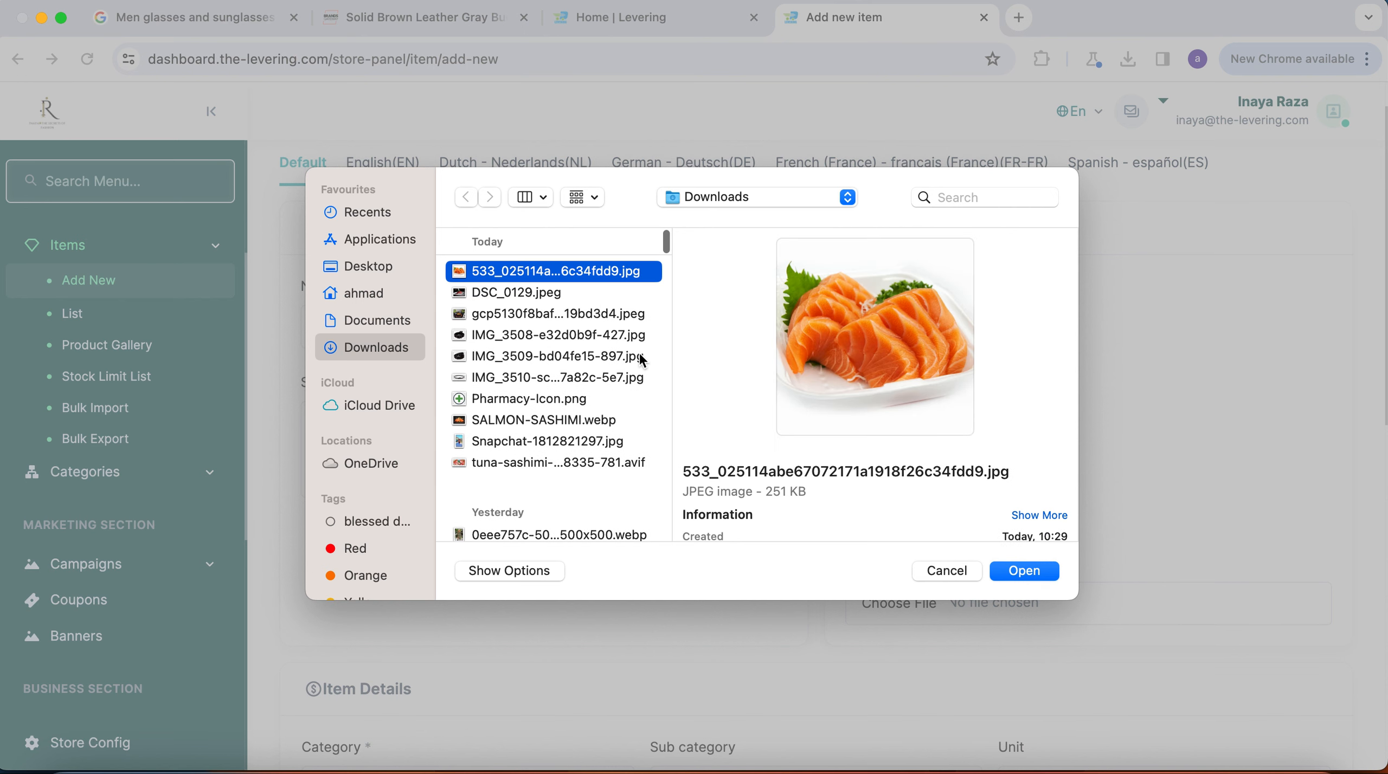
{"action": "left_click", "coordinate": [550, 296]}
{"action": "left_click", "coordinate": [561, 336]}
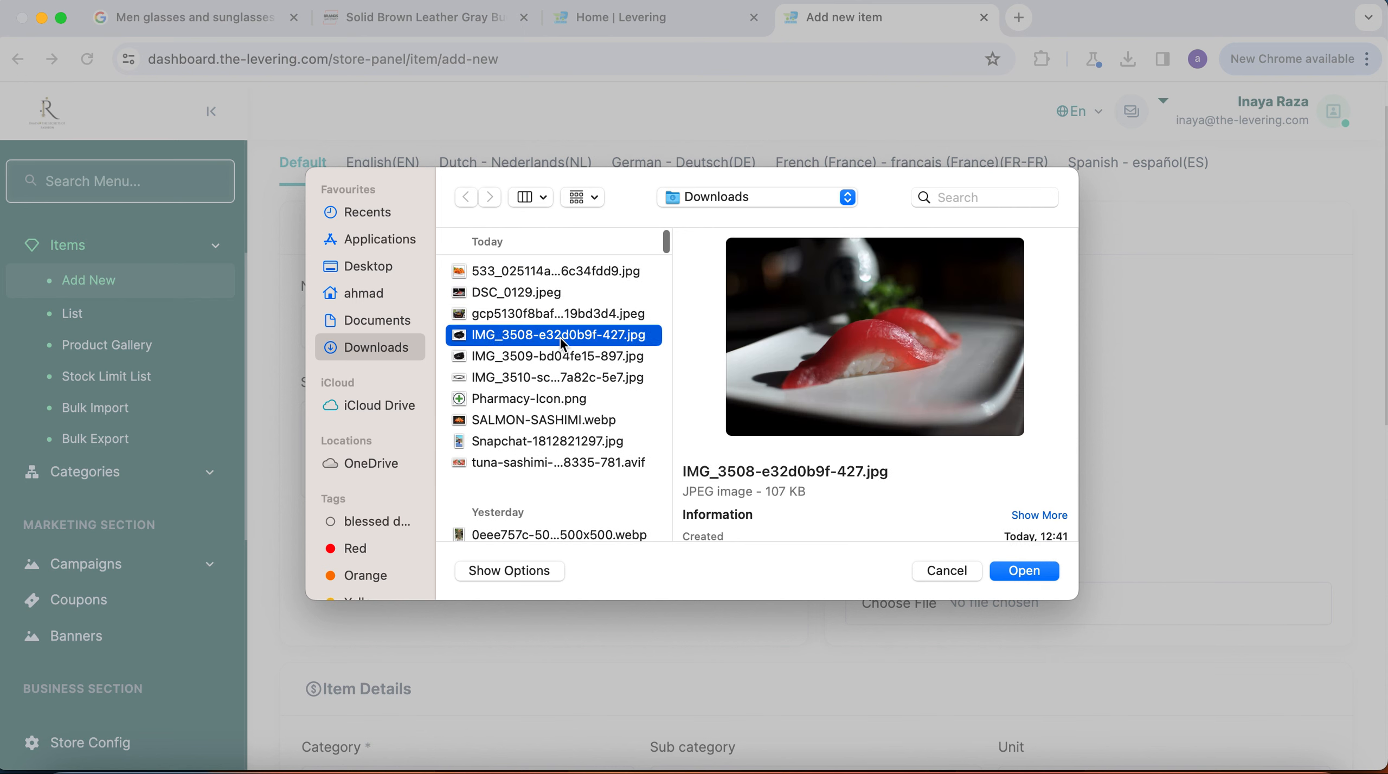
{"action": "left_click", "coordinate": [548, 357]}
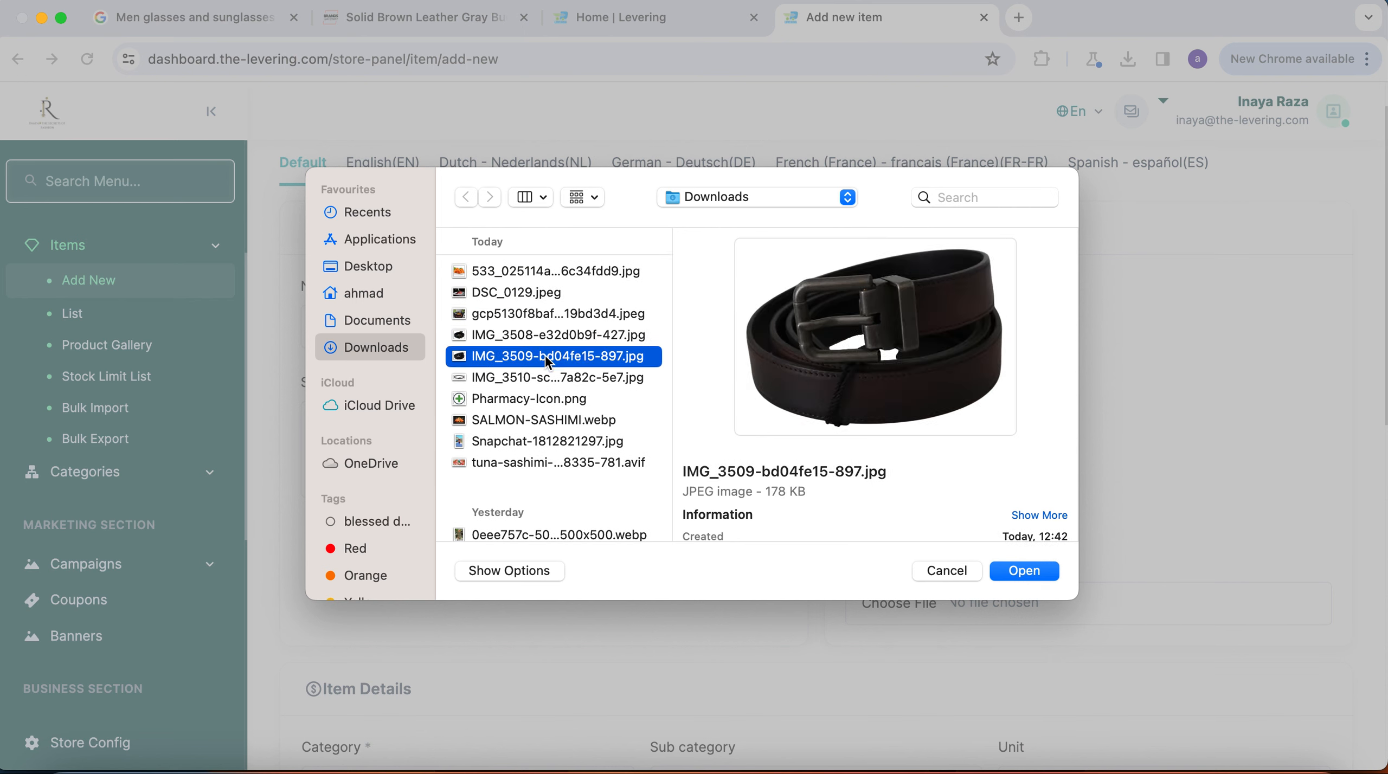
{"action": "left_click", "coordinate": [1025, 571]}
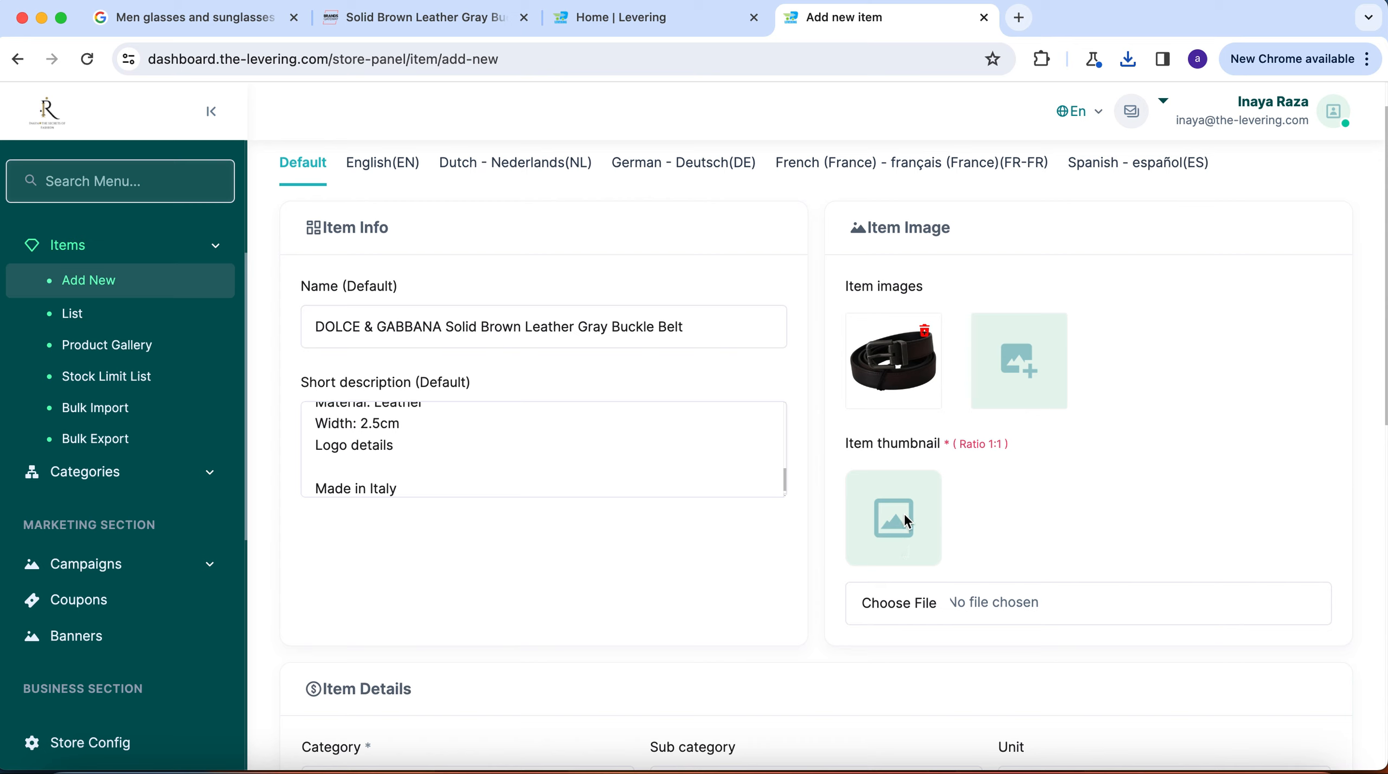
Upload IMG_3508-e32d0b9f-427.jpg from Downloads as the item thumbnail.
{"action": "left_click", "coordinate": [1008, 602]}
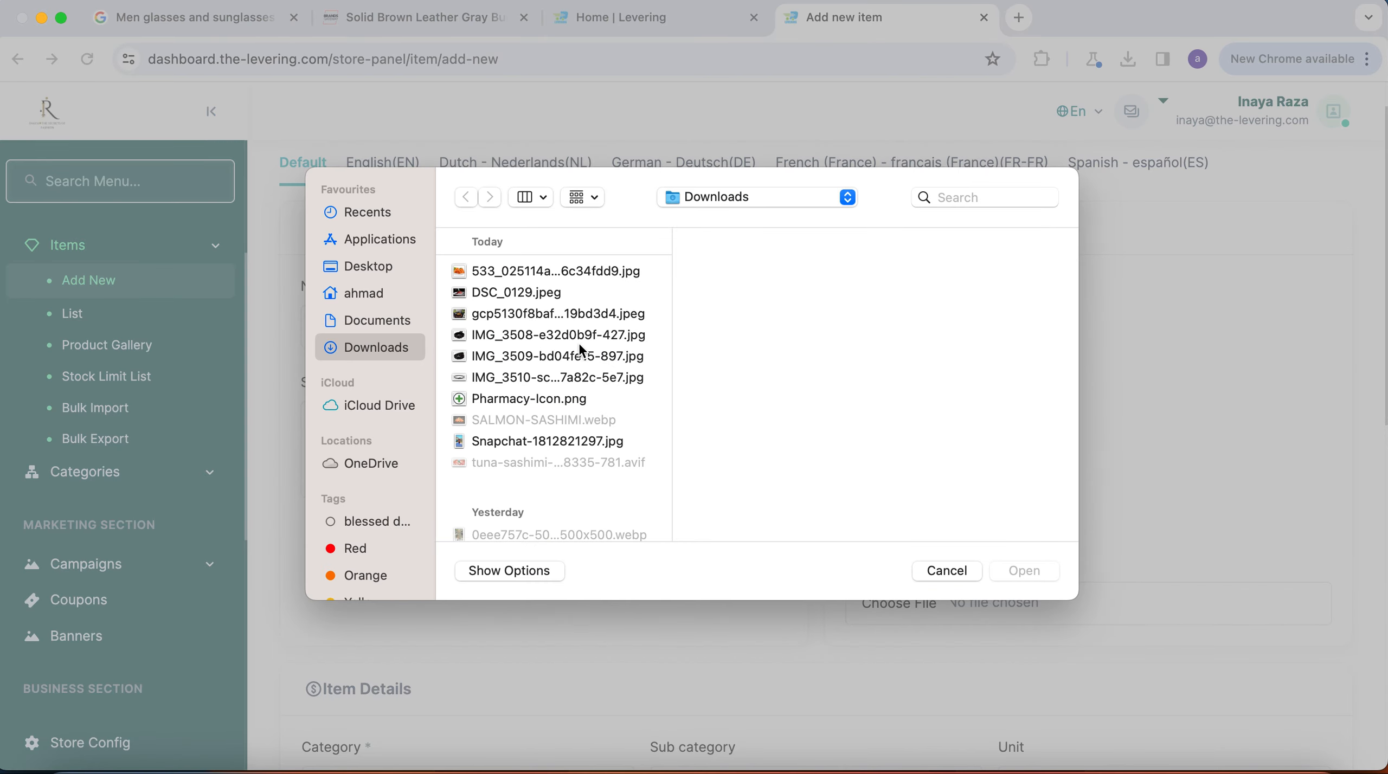
{"action": "left_click", "coordinate": [574, 355]}
{"action": "left_click", "coordinate": [575, 335]}
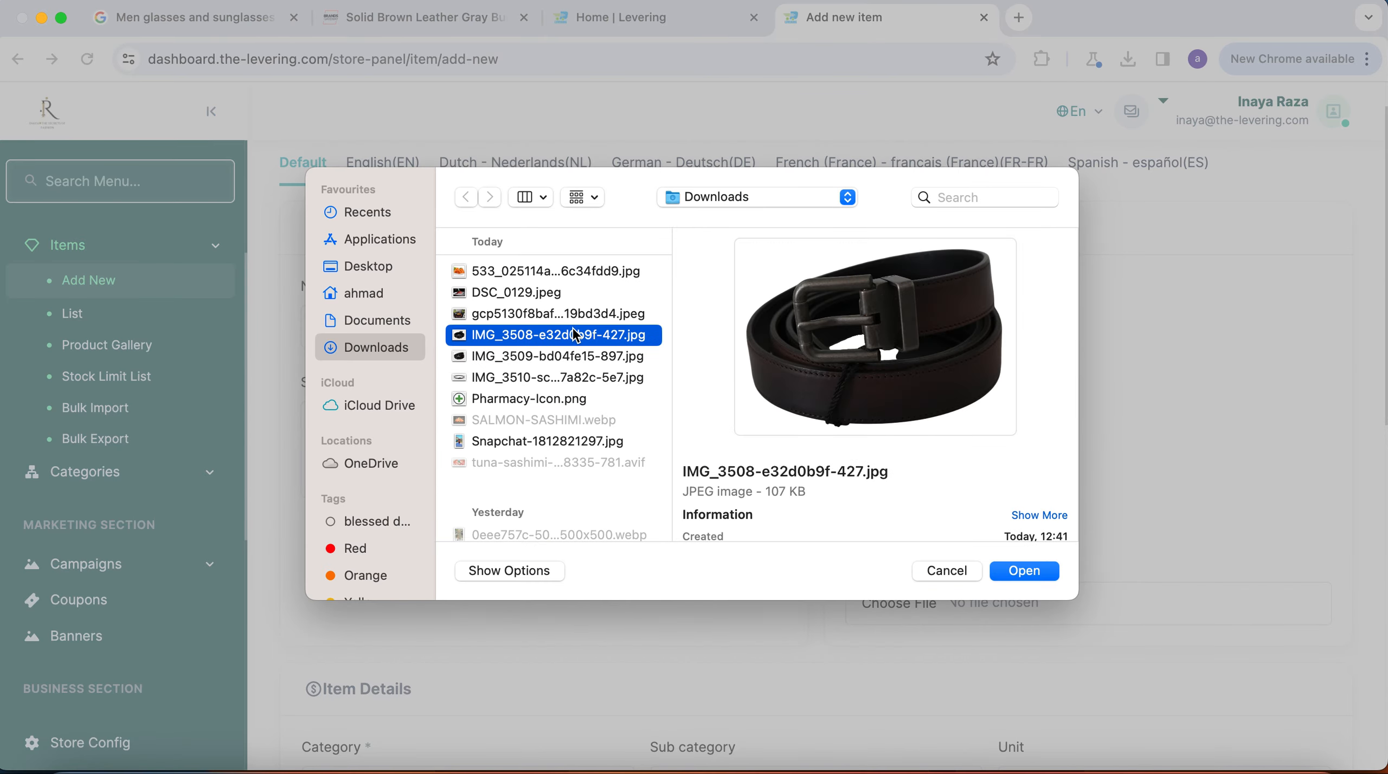
{"action": "left_click", "coordinate": [1026, 571]}
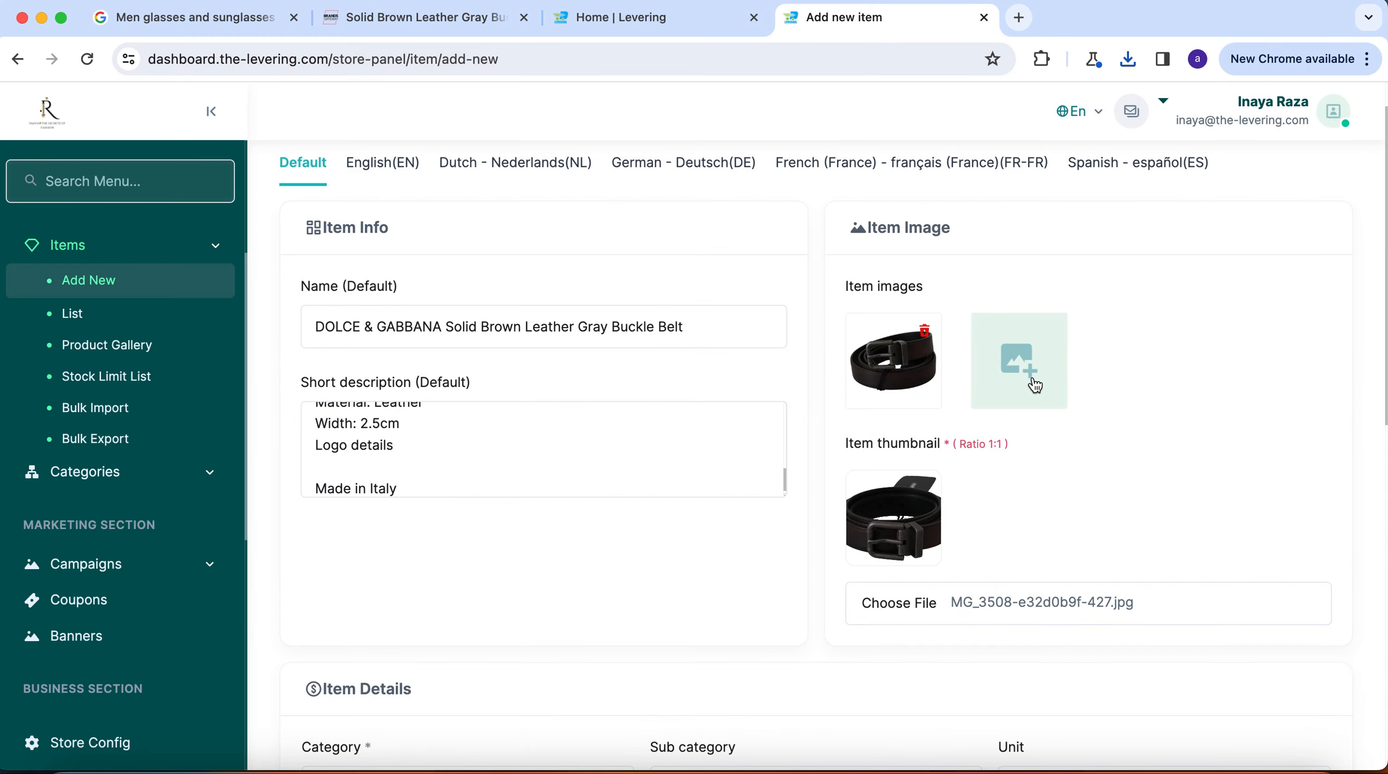
Add IMG_3510-scaled-fe47a82c-5e7.jpg from Downloads as the second item image.
{"action": "left_click", "coordinate": [1036, 385]}
{"action": "left_click", "coordinate": [562, 319]}
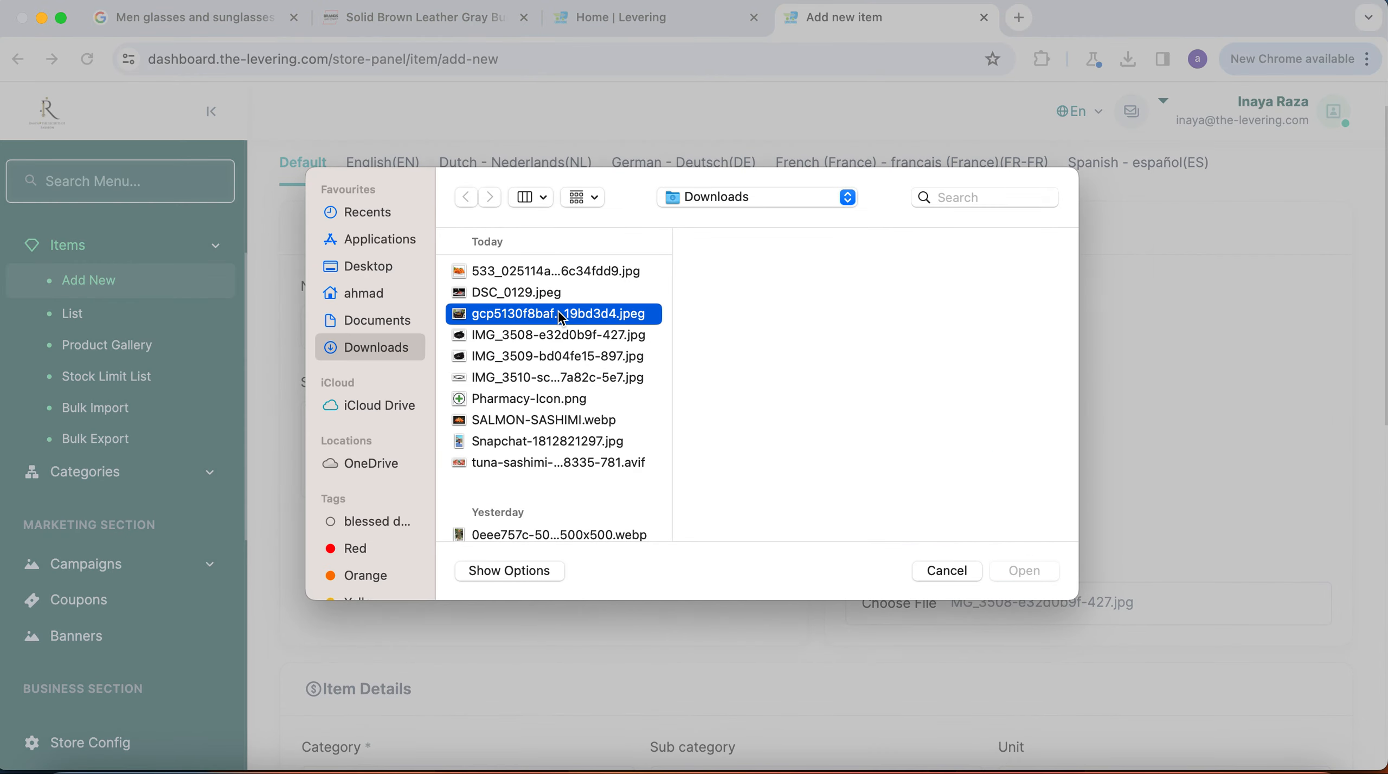
{"action": "key", "text": "Up"}
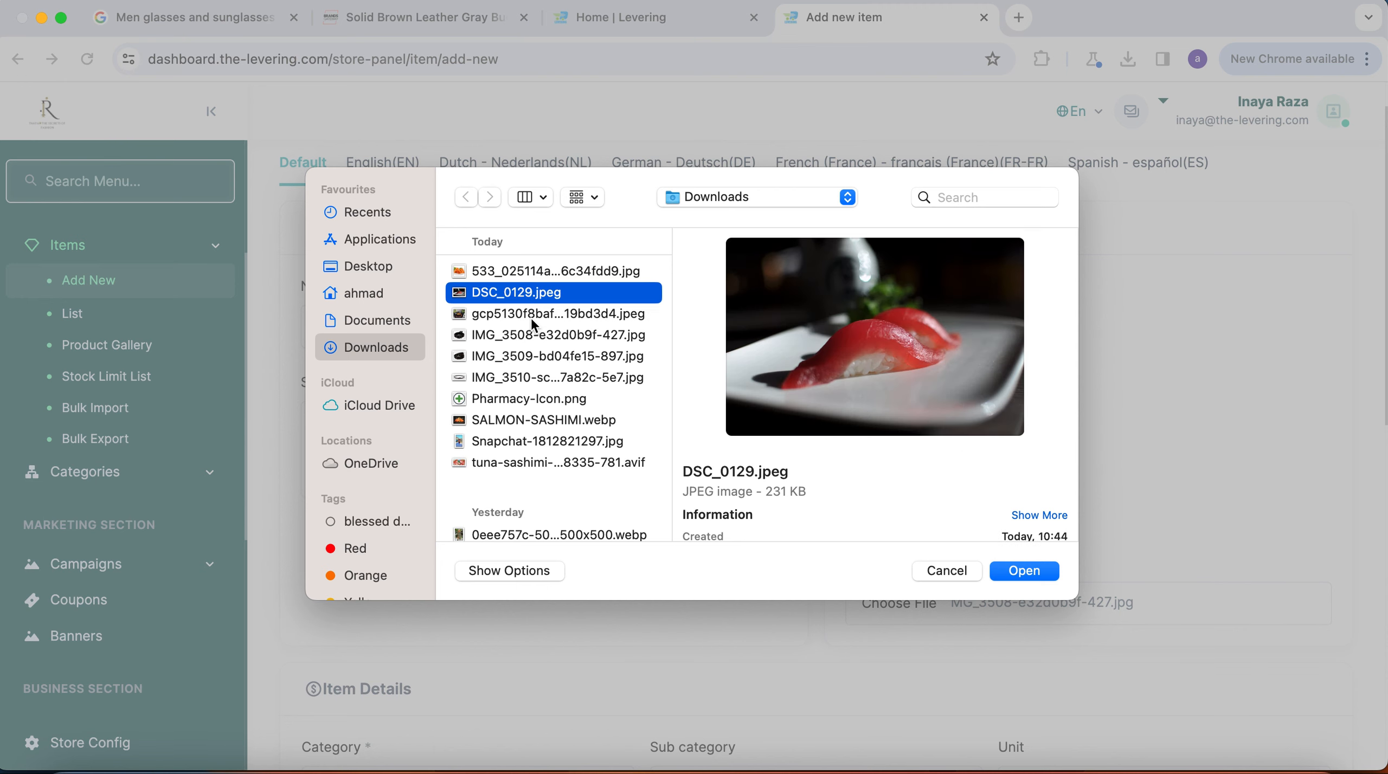
{"action": "key", "text": "Down"}
{"action": "left_click", "coordinate": [534, 336]}
{"action": "left_click", "coordinate": [530, 355]}
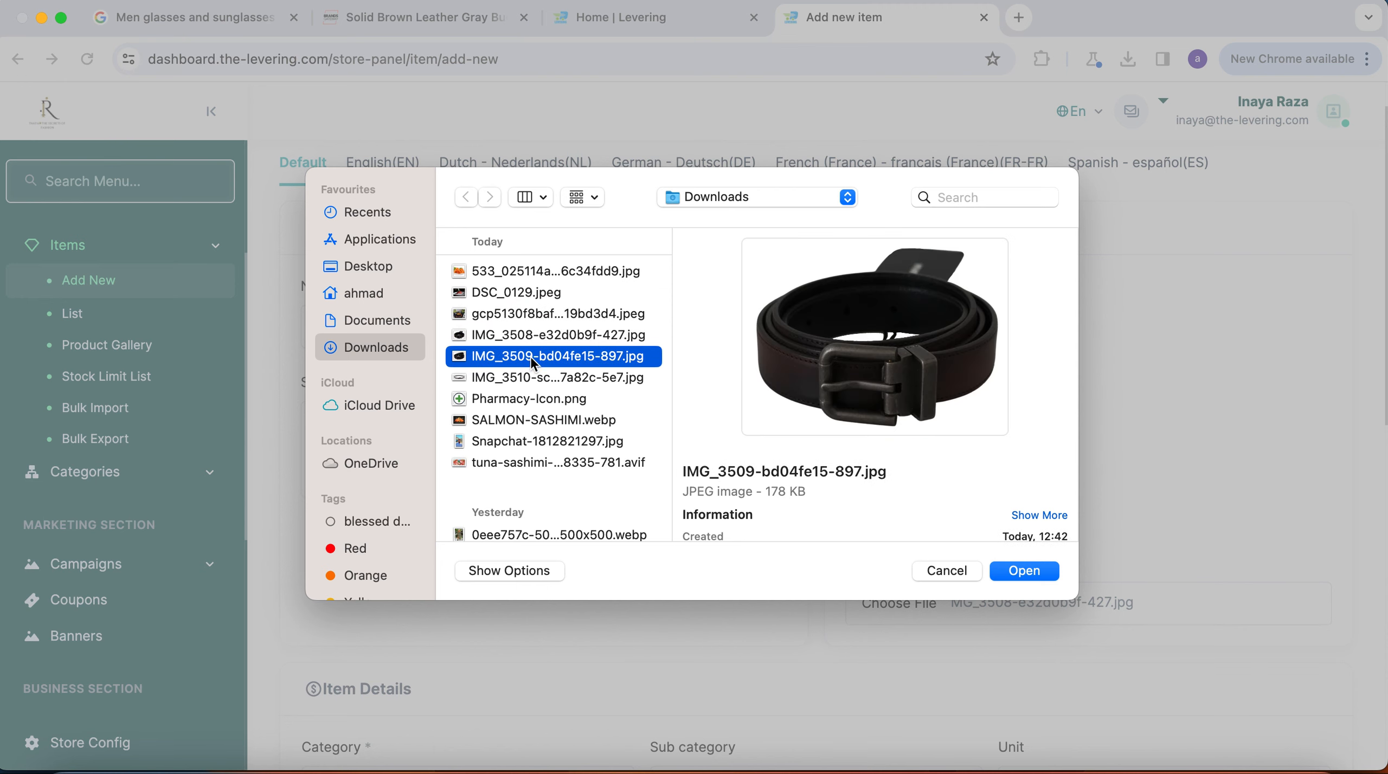
{"action": "left_click", "coordinate": [558, 379]}
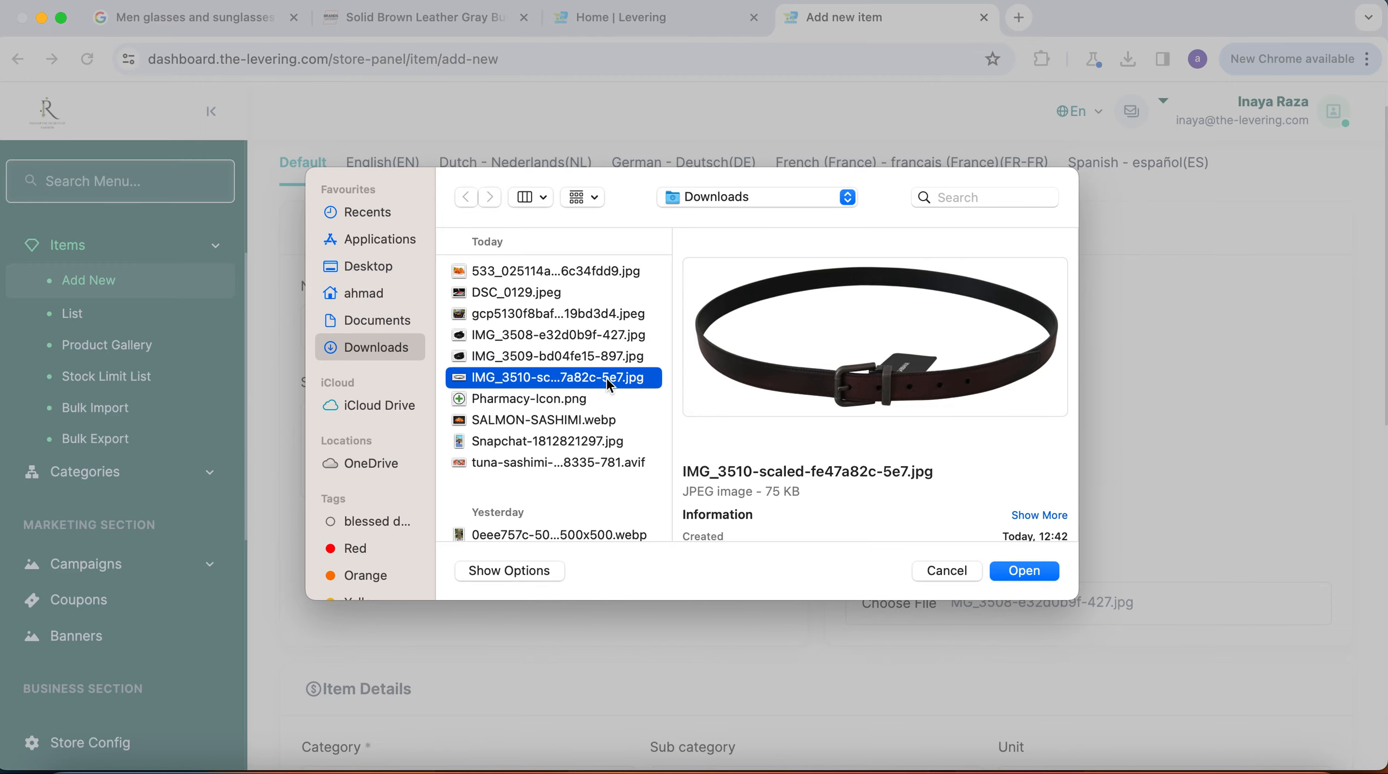
{"action": "left_click", "coordinate": [1034, 574]}
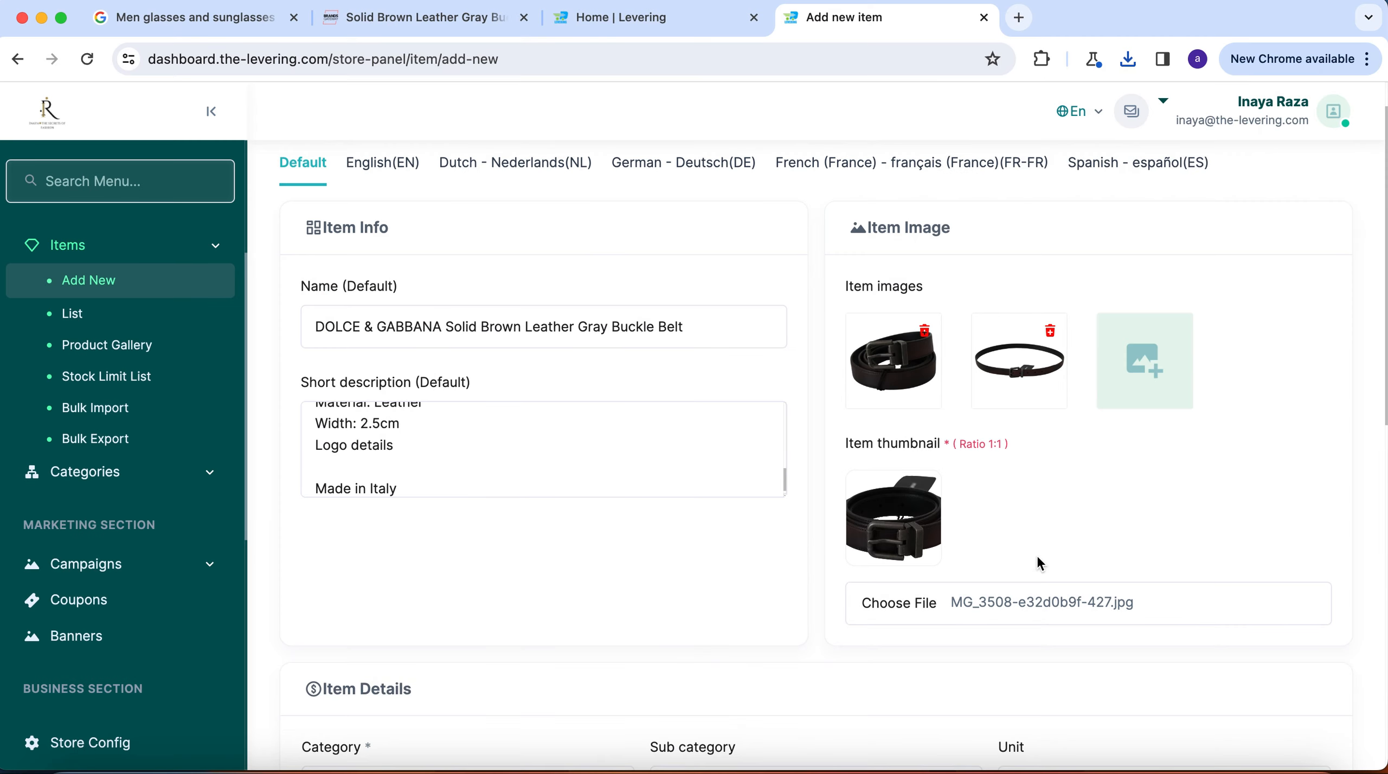
Review the item details section and the English and Dutch versions of the name and short description fields.
{"action": "scroll", "coordinate": [657, 412], "scroll_direction": "down", "scroll_amount": 5}
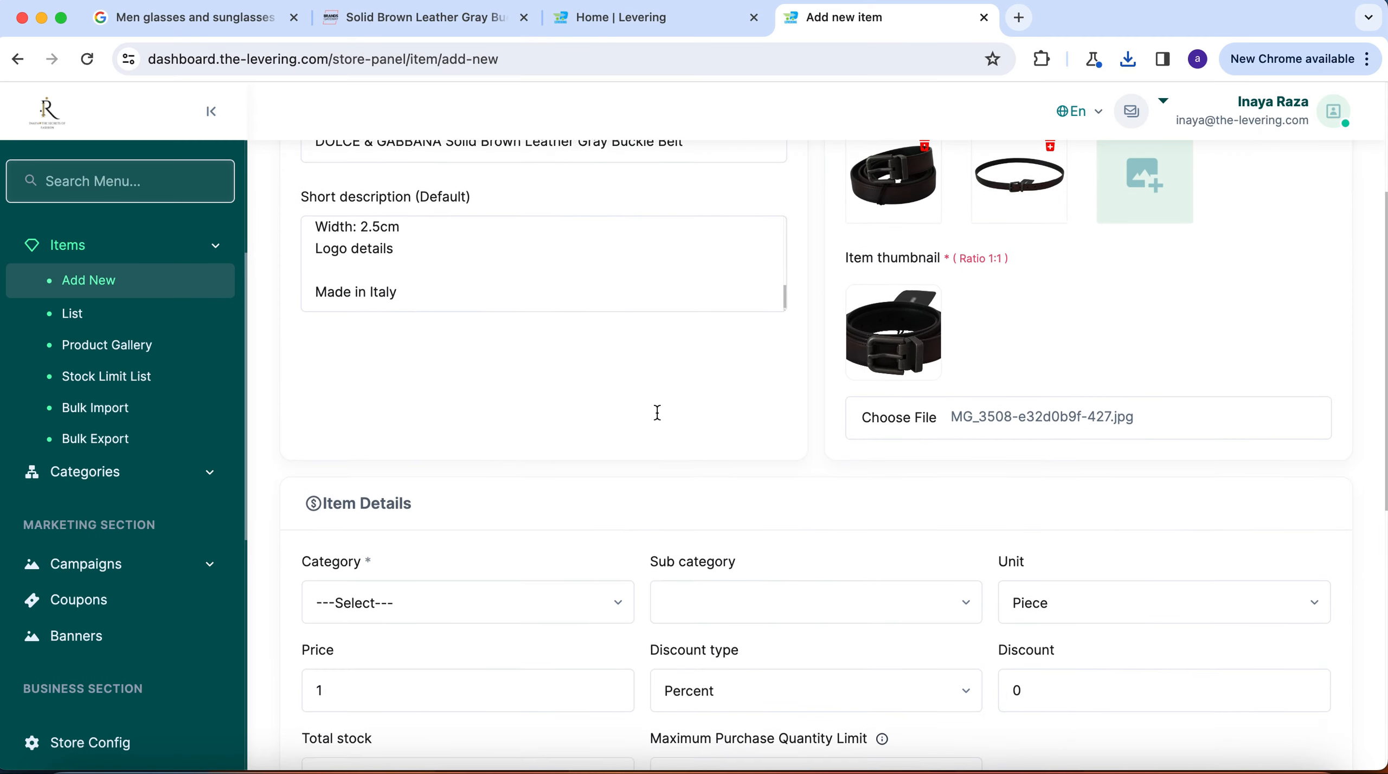
{"action": "scroll", "coordinate": [658, 413], "scroll_direction": "up", "scroll_amount": 6}
{"action": "left_click", "coordinate": [404, 218]}
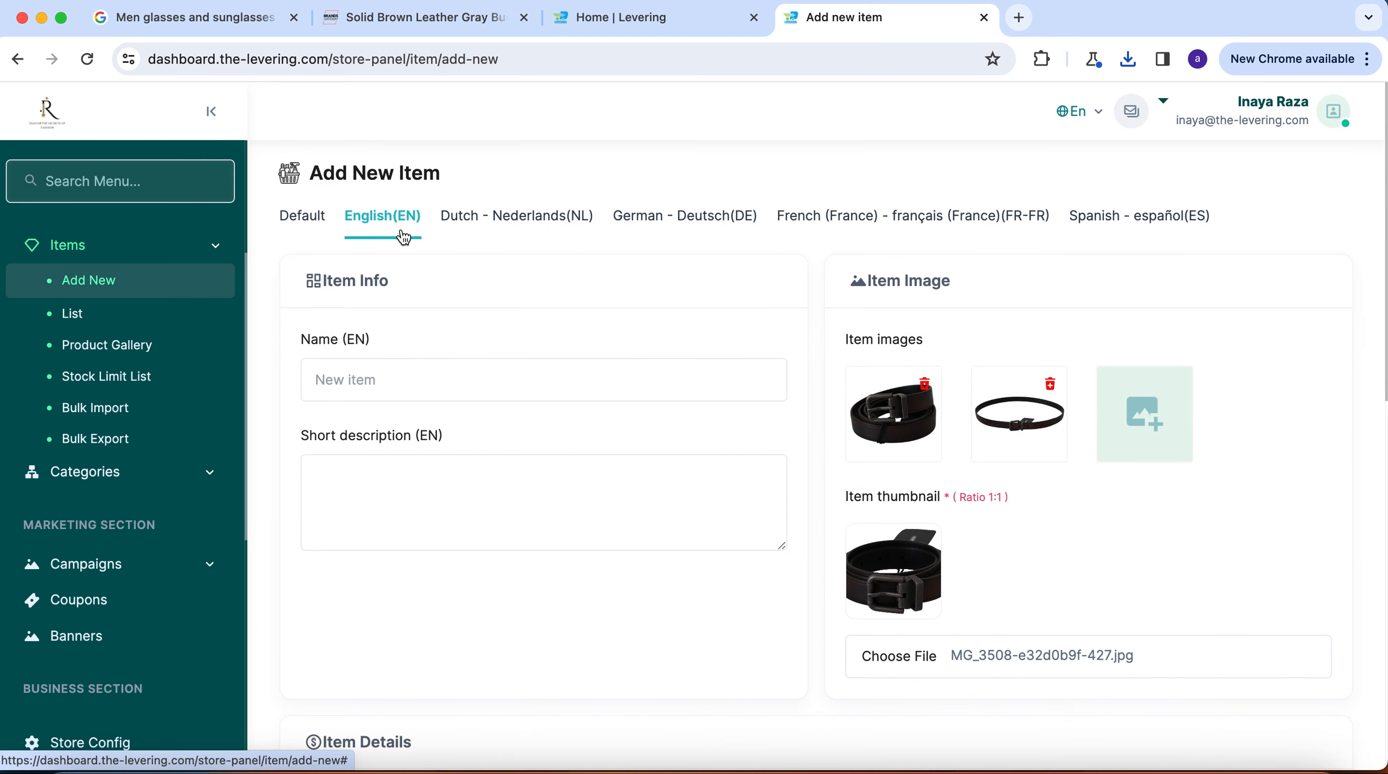
{"action": "left_click", "coordinate": [529, 218]}
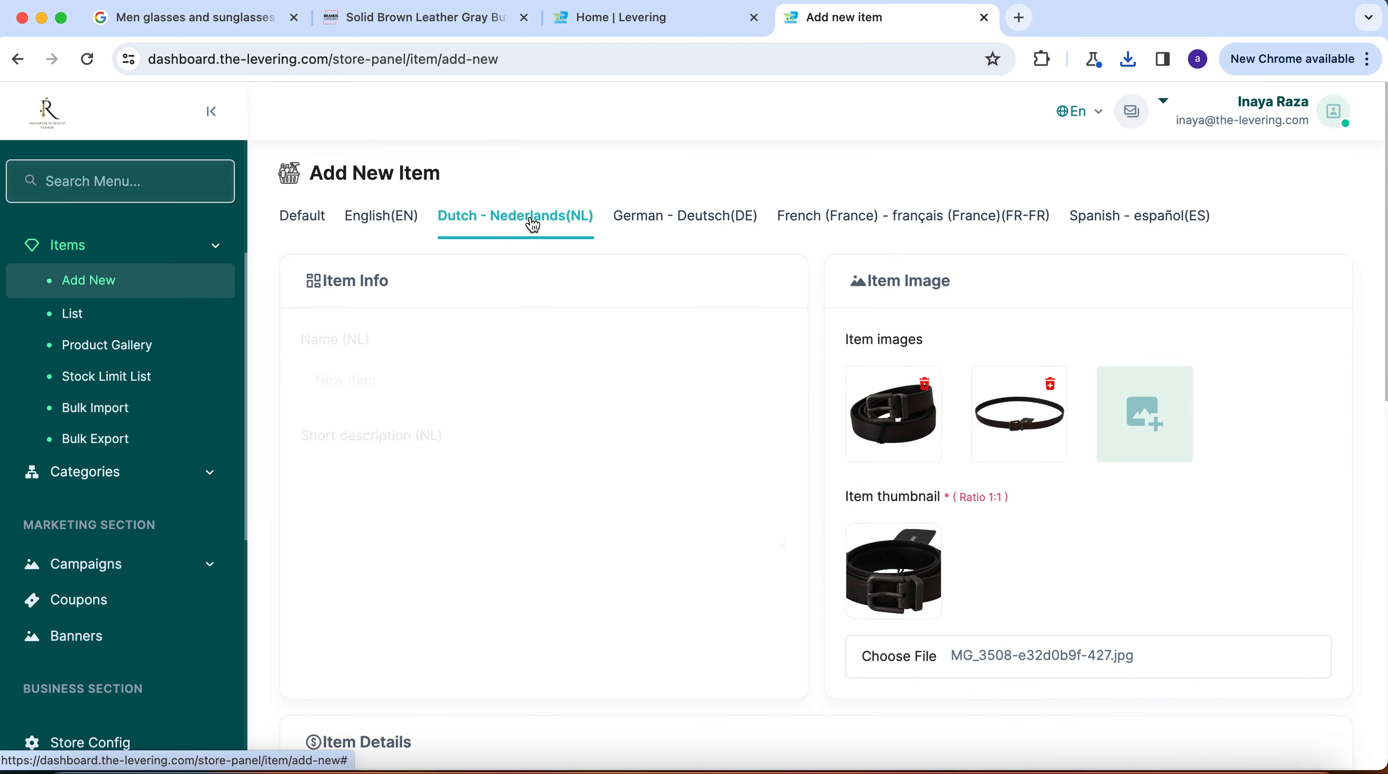
Copy the item name "DOLCE & GABBANA Solid Brown Leather Gray Buckle Belt" from the default language version of the form.
{"action": "left_click", "coordinate": [304, 223]}
{"action": "left_click", "coordinate": [480, 374]}
{"action": "triple_click", "coordinate": [481, 375]}
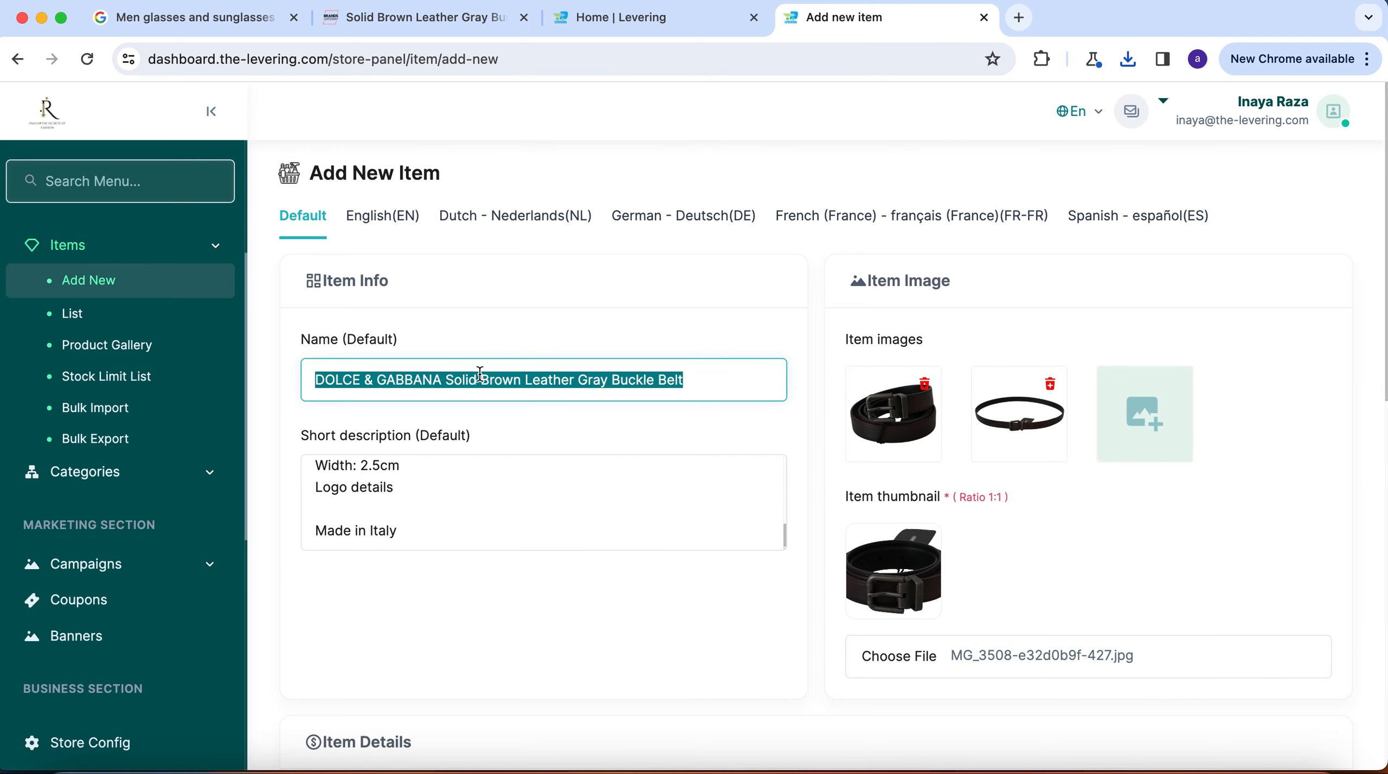
{"action": "right_click", "coordinate": [479, 374]}
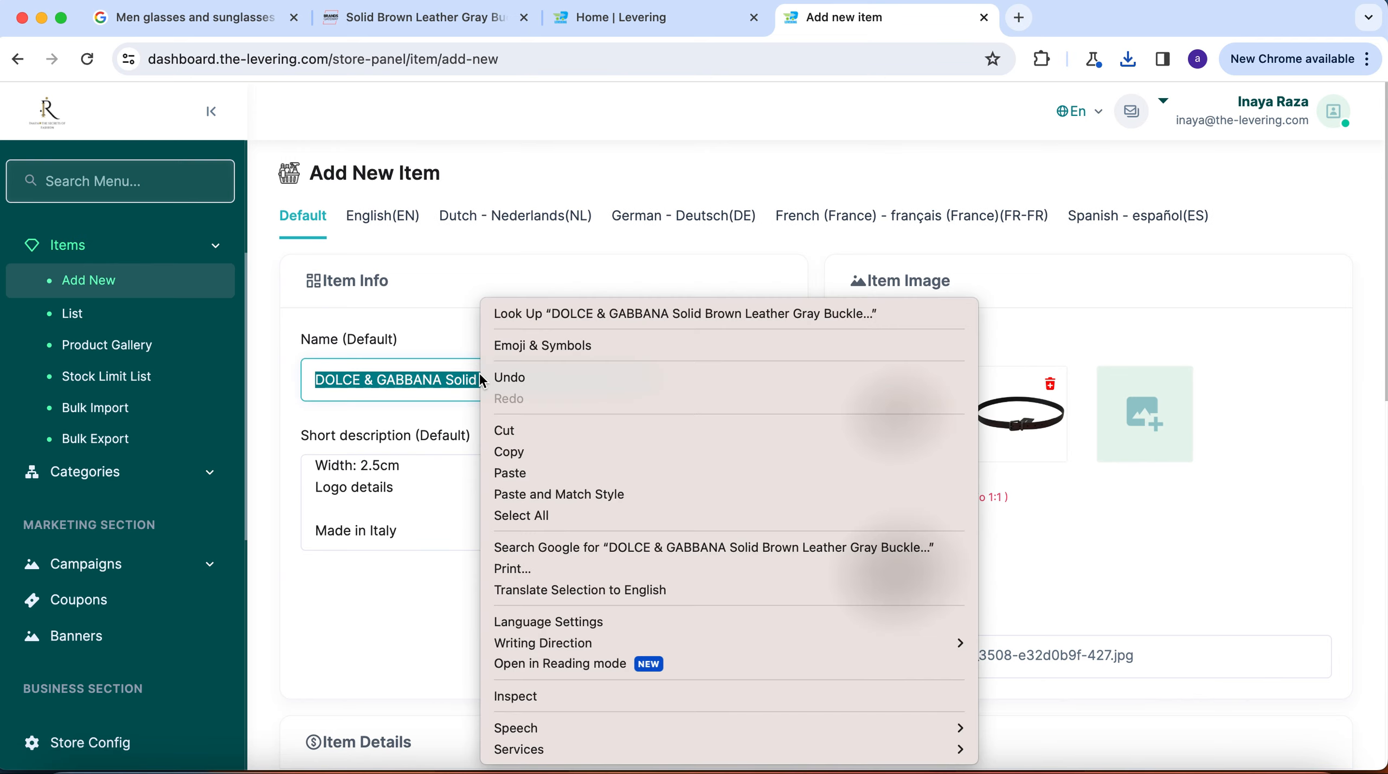
{"action": "left_click", "coordinate": [761, 454]}
Open Google Translate in a new browser tab and translate the copied item name into Dutch.
{"action": "left_click", "coordinate": [1019, 17]}
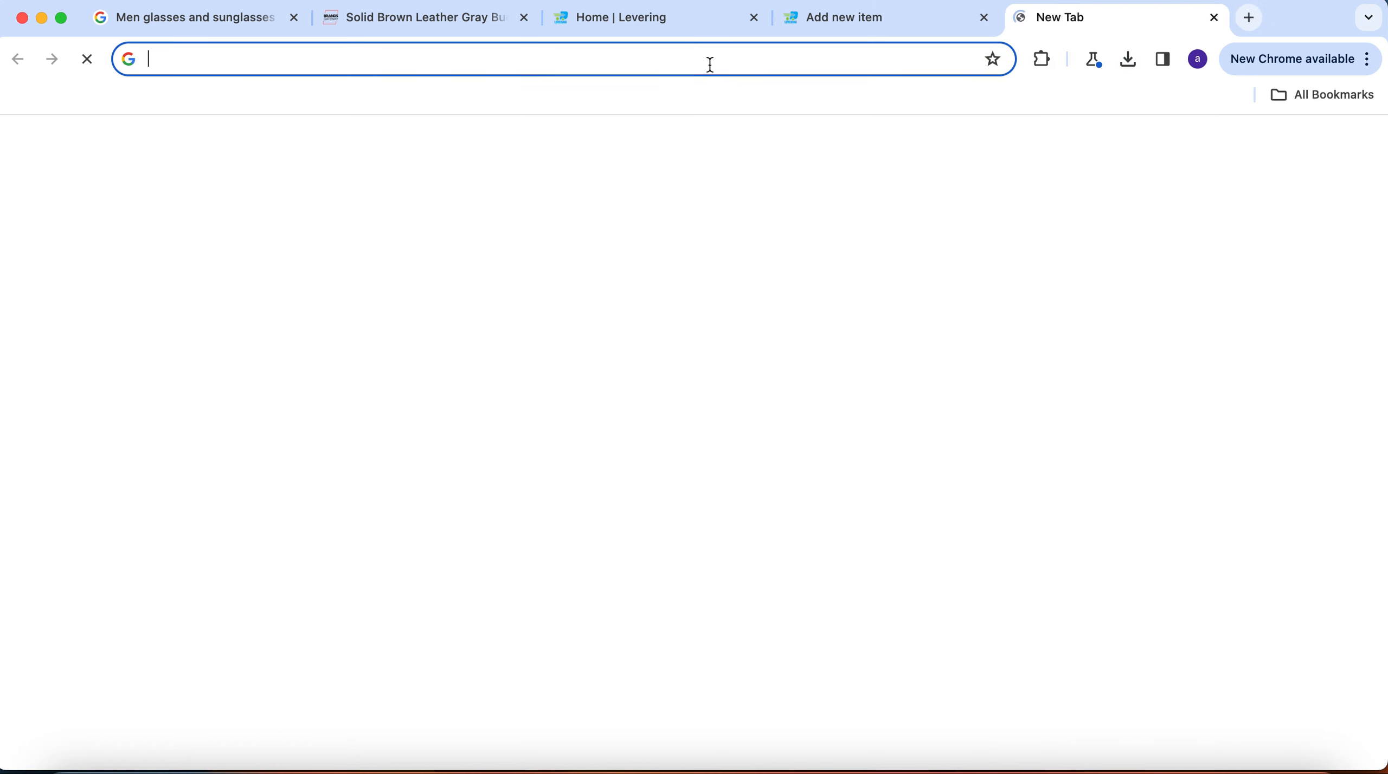
{"action": "type", "text": "transl"}
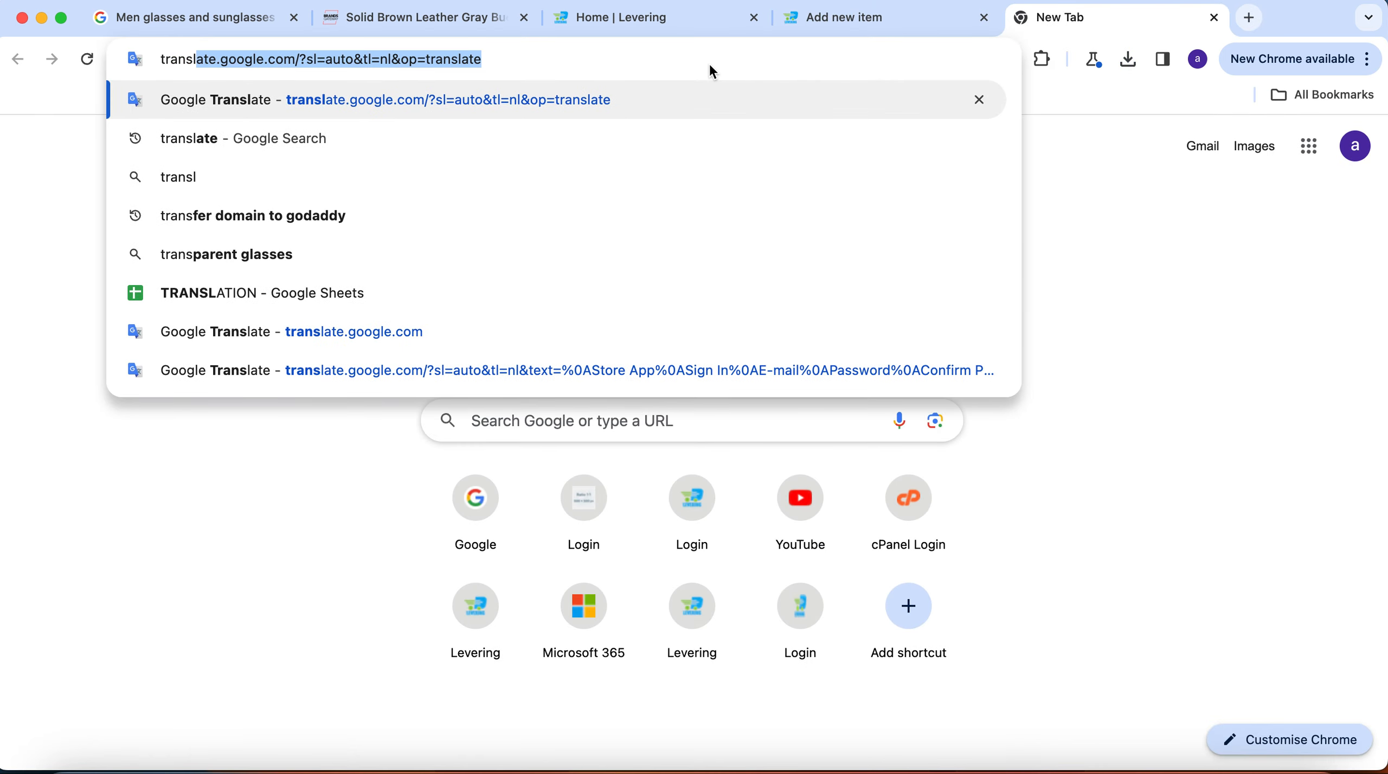
{"action": "key", "text": "Right"}
{"action": "key", "text": "BackSpace"}
{"action": "key", "text": "BackSpace"}
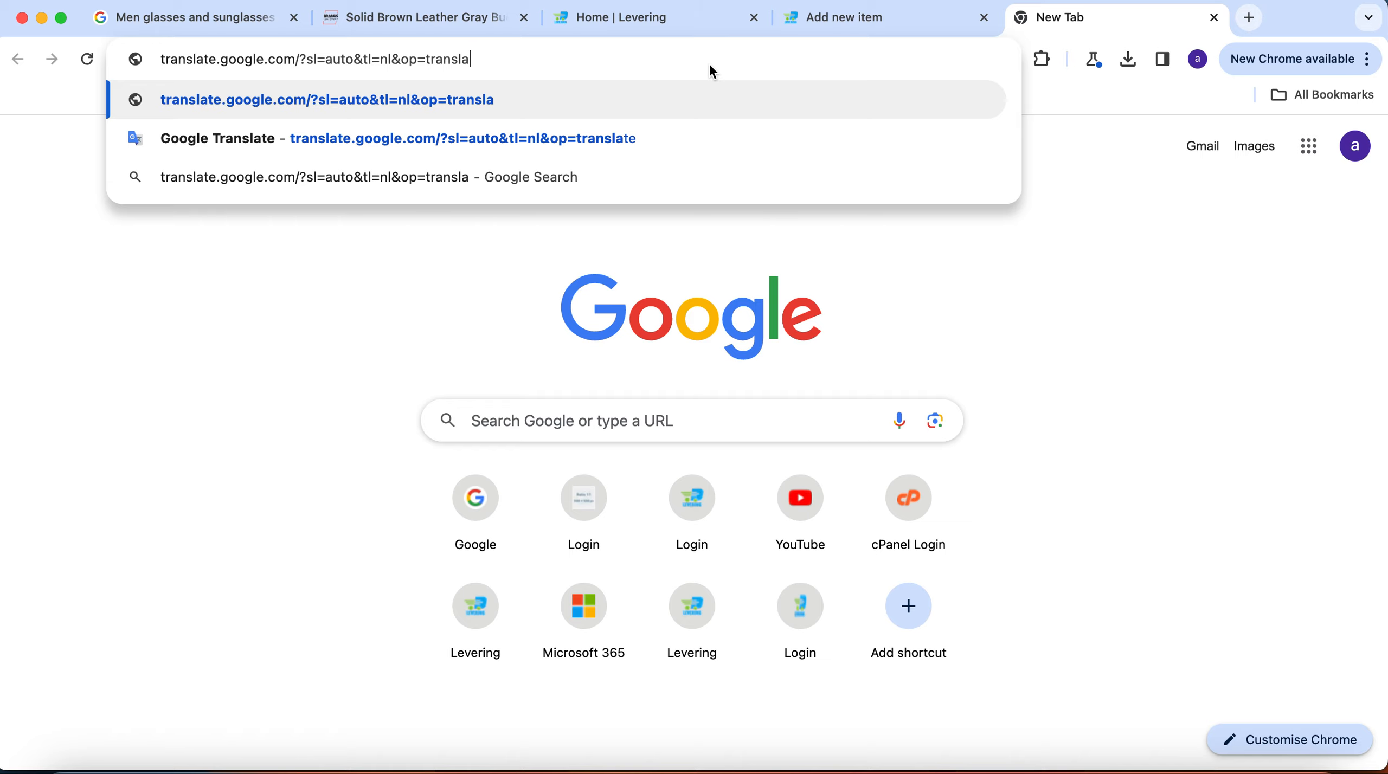
{"action": "key", "text": "Return"}
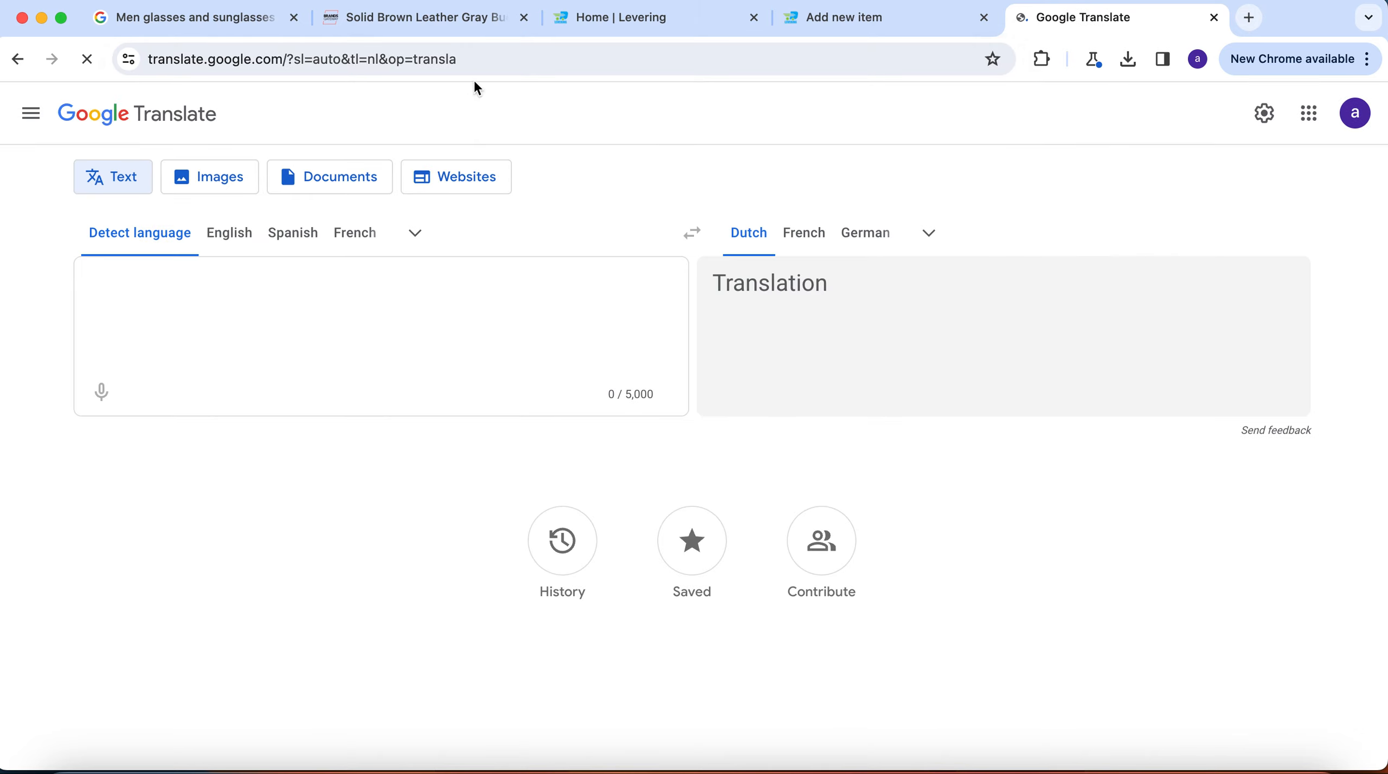
{"action": "left_click", "coordinate": [272, 270]}
{"action": "key", "text": "super+v"}
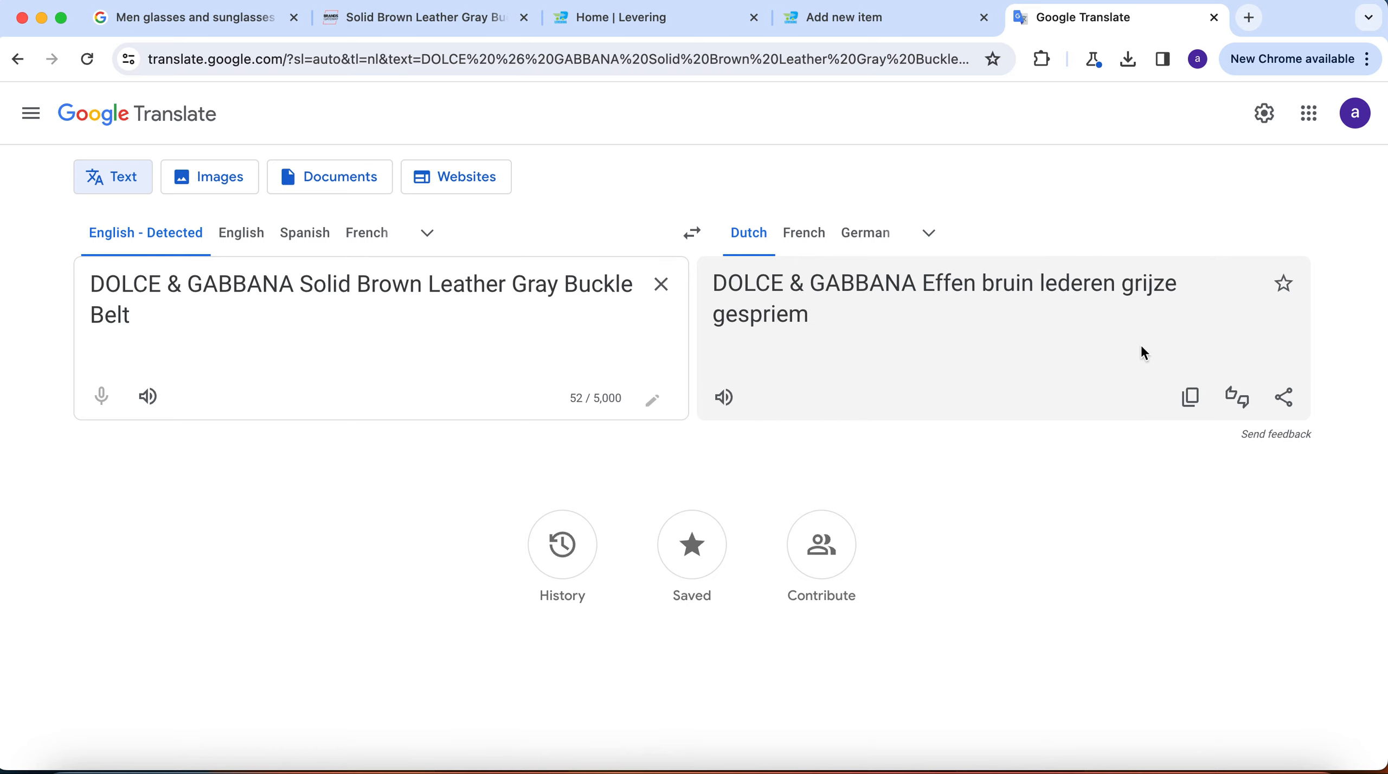
Copy the Dutch translation and paste it as the item's Dutch name, "DOLCE & GABBANA Effen bruin lederen grijze gespriem", in the new item form.
{"action": "left_click", "coordinate": [1191, 401]}
{"action": "left_click", "coordinate": [636, 22]}
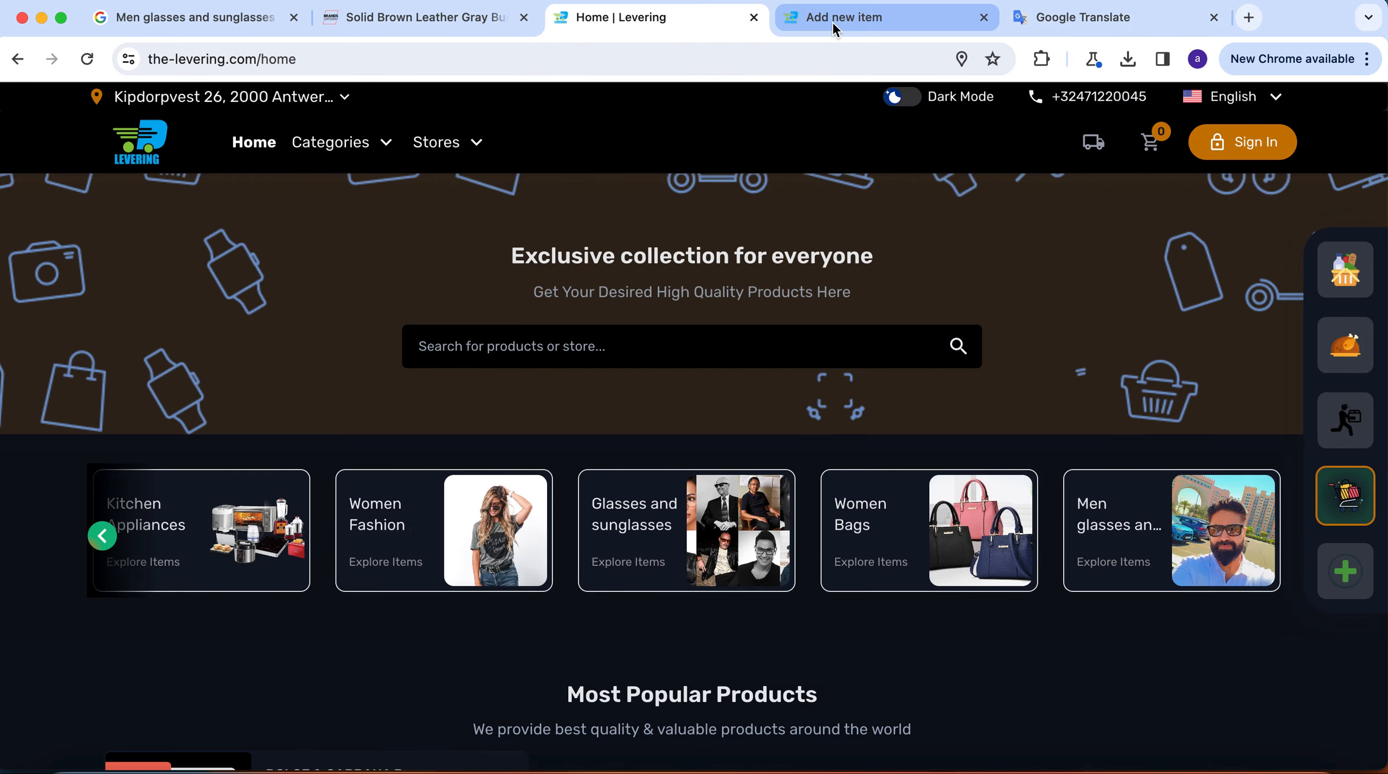
{"action": "left_click", "coordinate": [832, 20]}
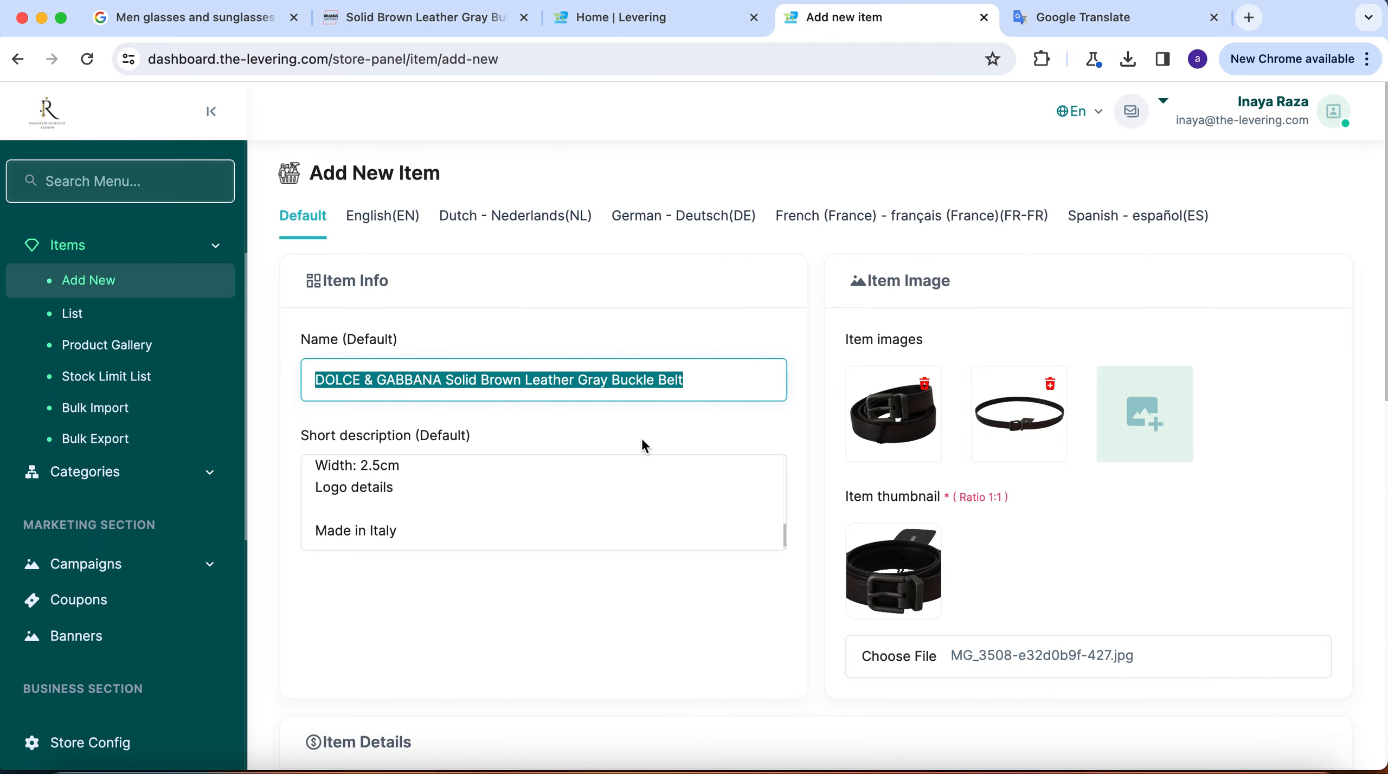
{"action": "left_click", "coordinate": [543, 216]}
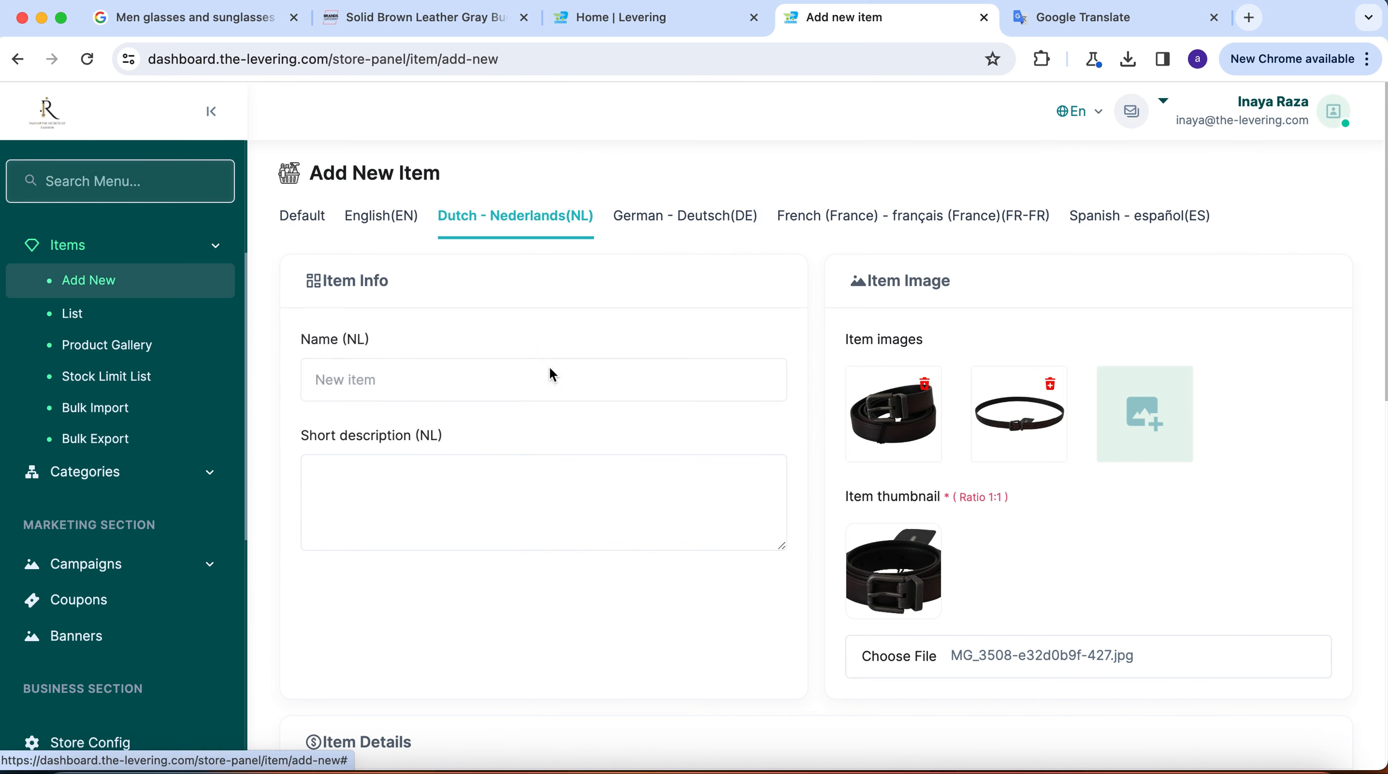
{"action": "left_click", "coordinate": [484, 381]}
{"action": "key", "text": "super+v"}
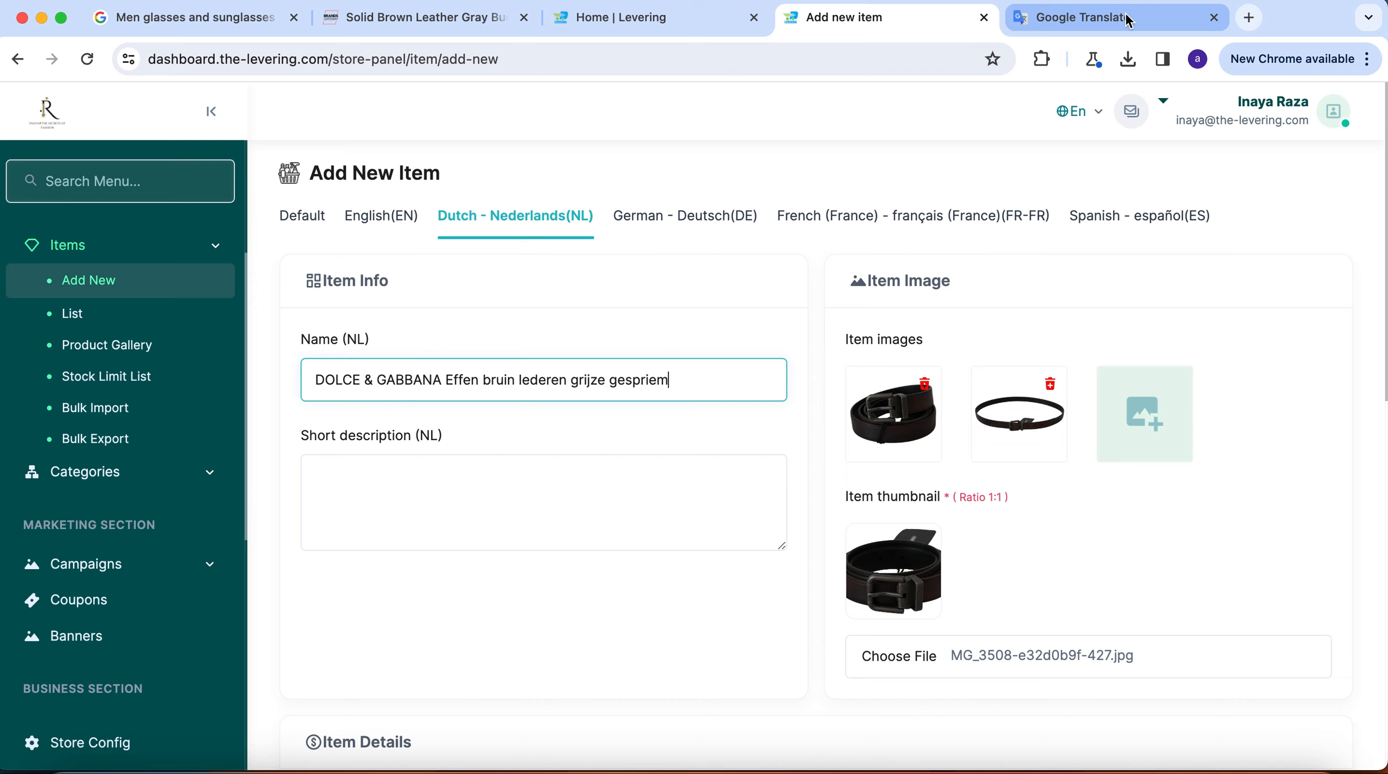
{"action": "left_click", "coordinate": [703, 21]}
{"action": "left_click", "coordinate": [852, 23]}
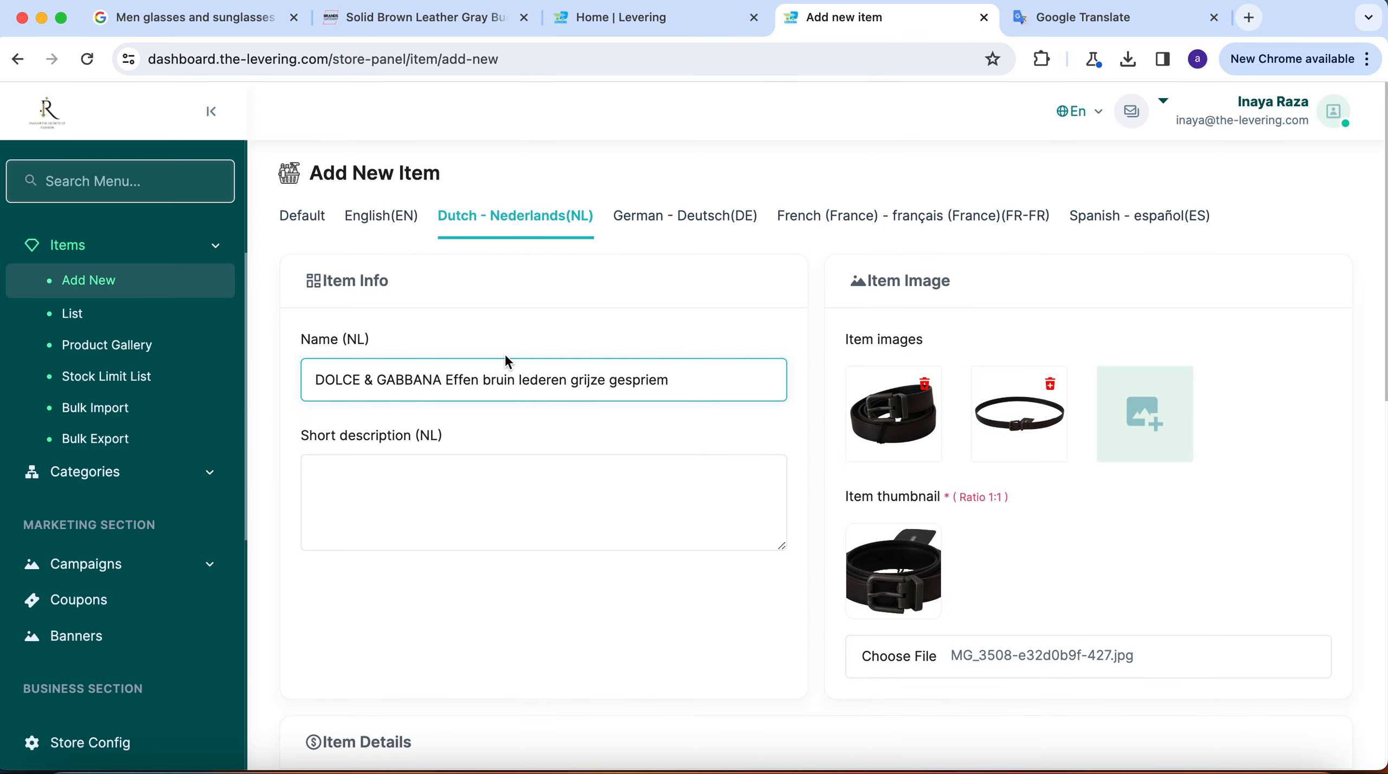
Copy the complete short description from the default language version of the form.
{"action": "left_click", "coordinate": [302, 216]}
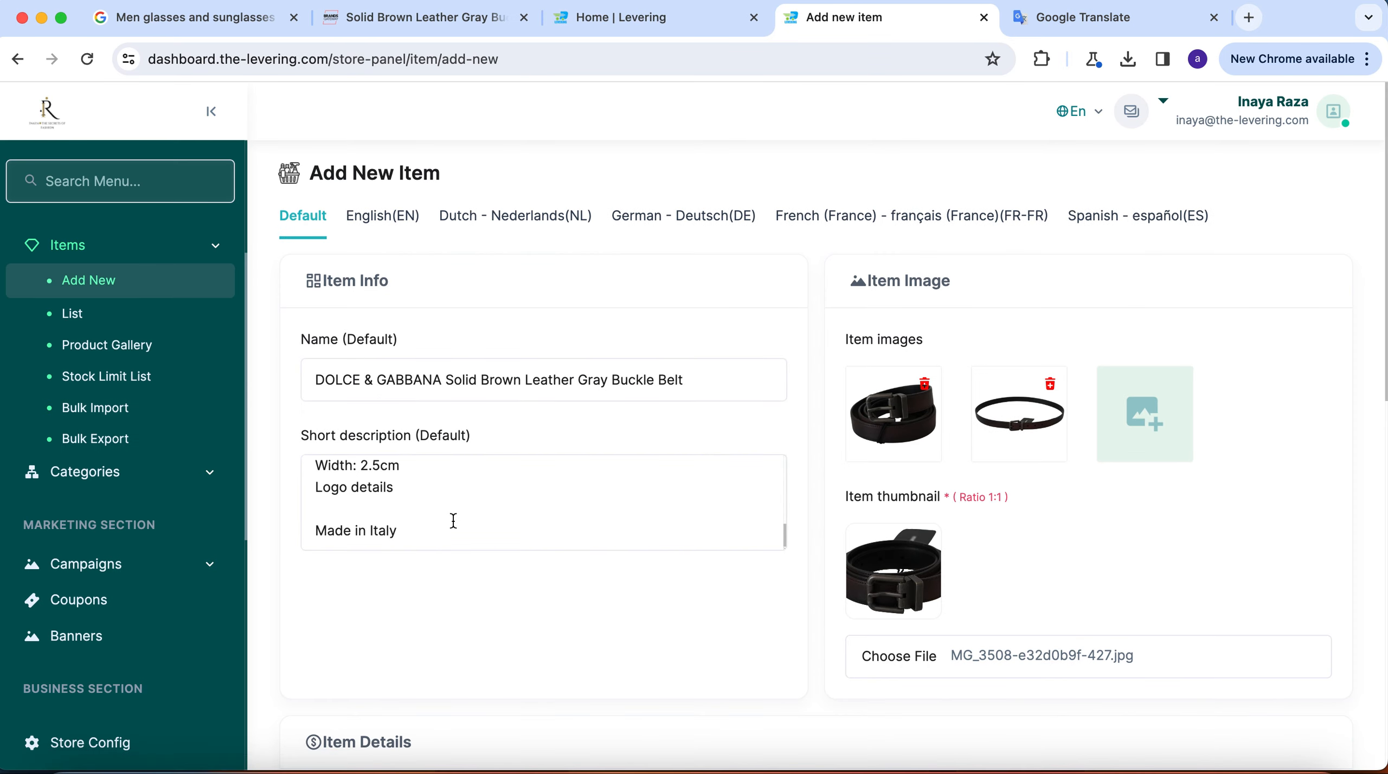
{"action": "left_click", "coordinate": [453, 516]}
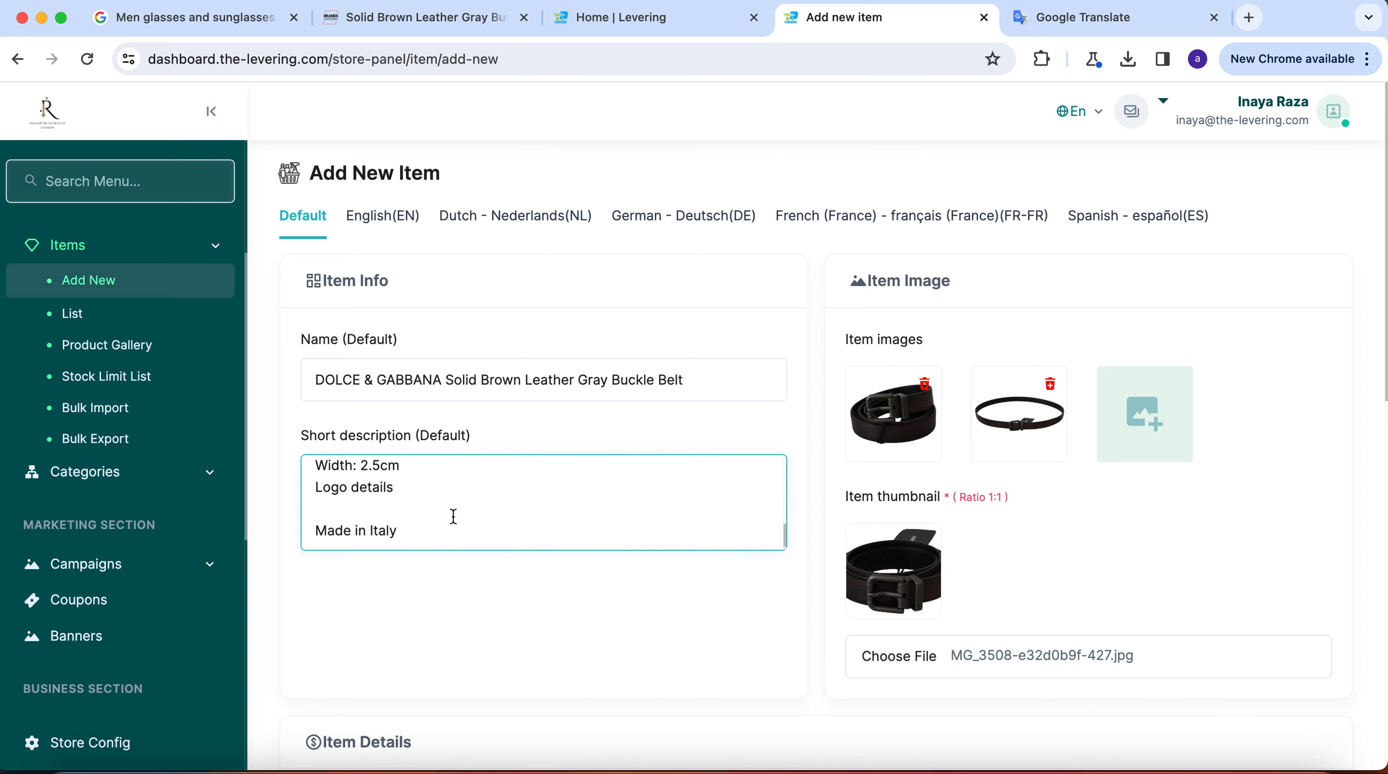
{"action": "key", "text": "super+a"}
{"action": "right_click", "coordinate": [353, 488]}
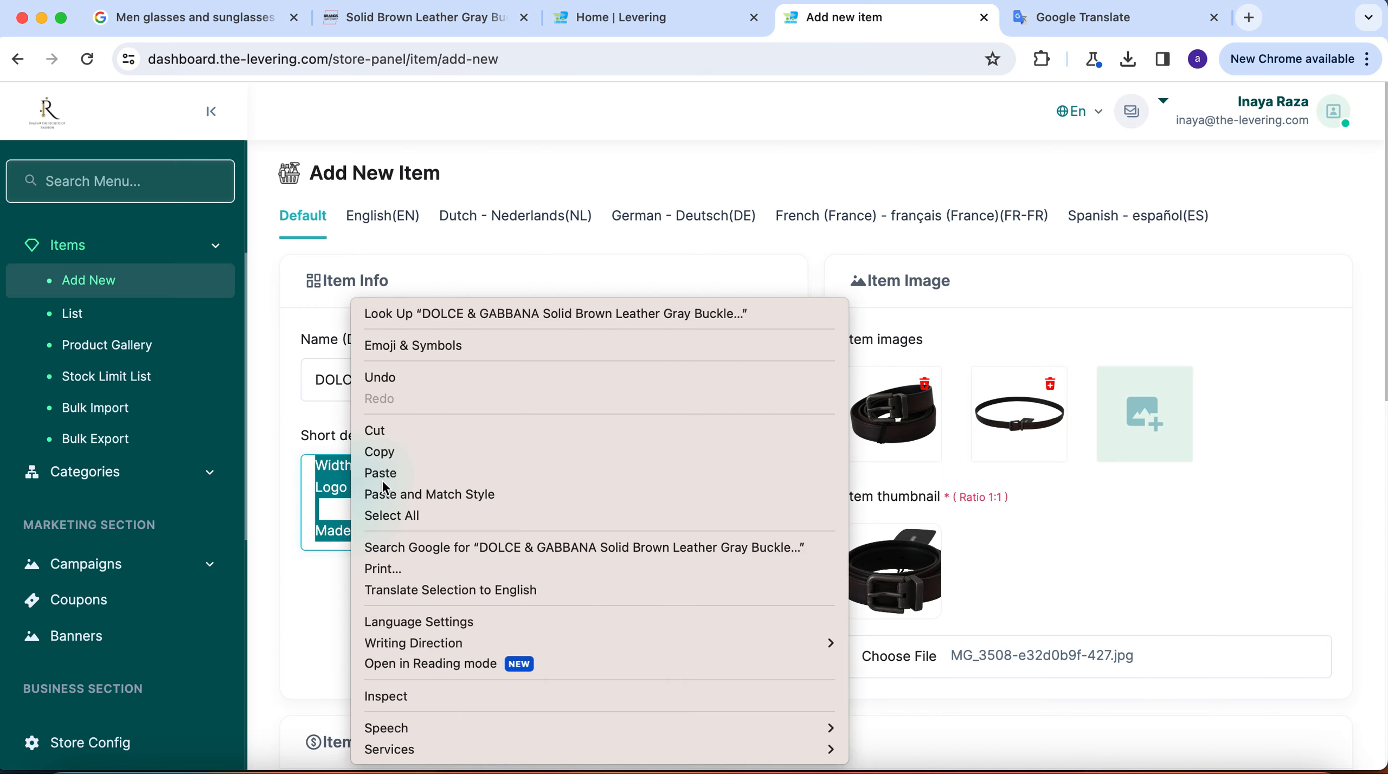
{"action": "left_click", "coordinate": [488, 452]}
Switch to Google Translate, replace the source text with the copied description, translate it into French and copy the translation.
{"action": "left_click", "coordinate": [1112, 19]}
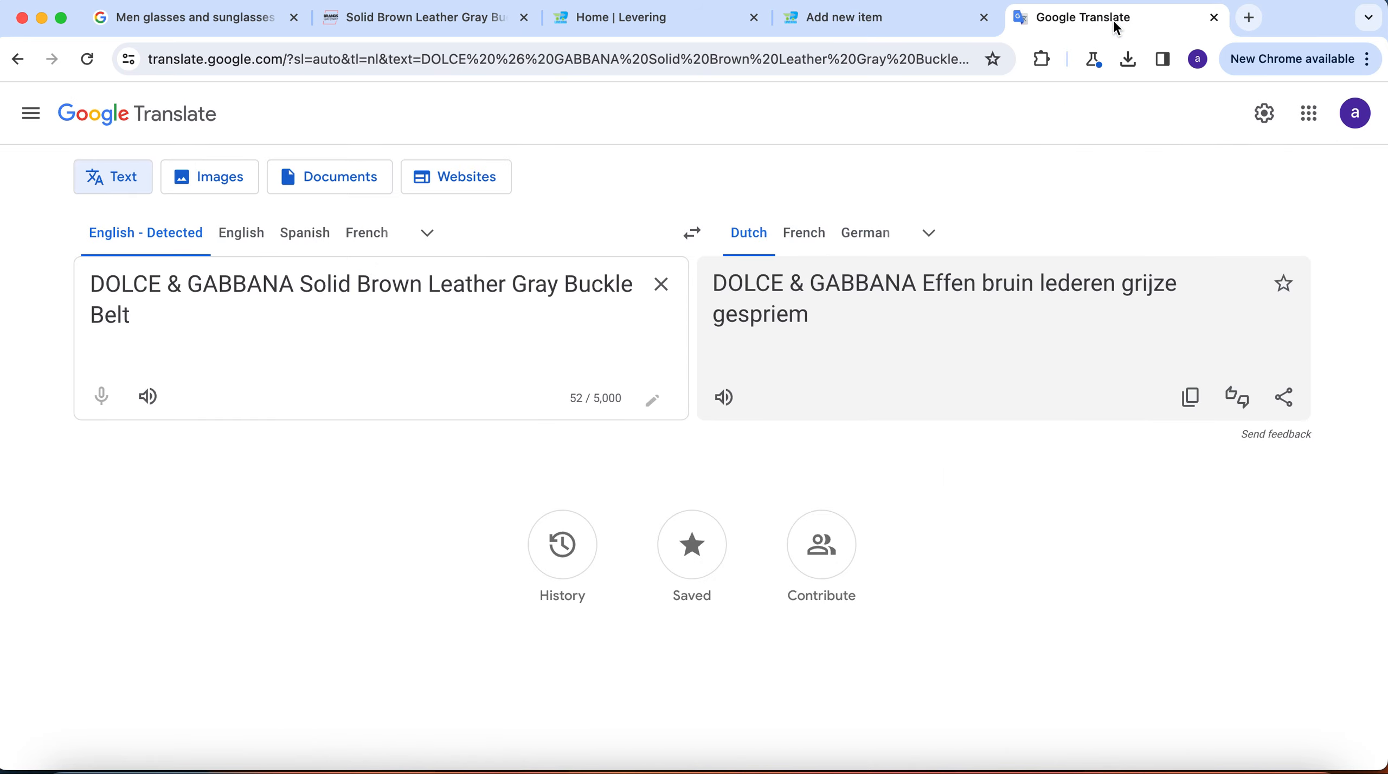
{"action": "left_click", "coordinate": [808, 235]}
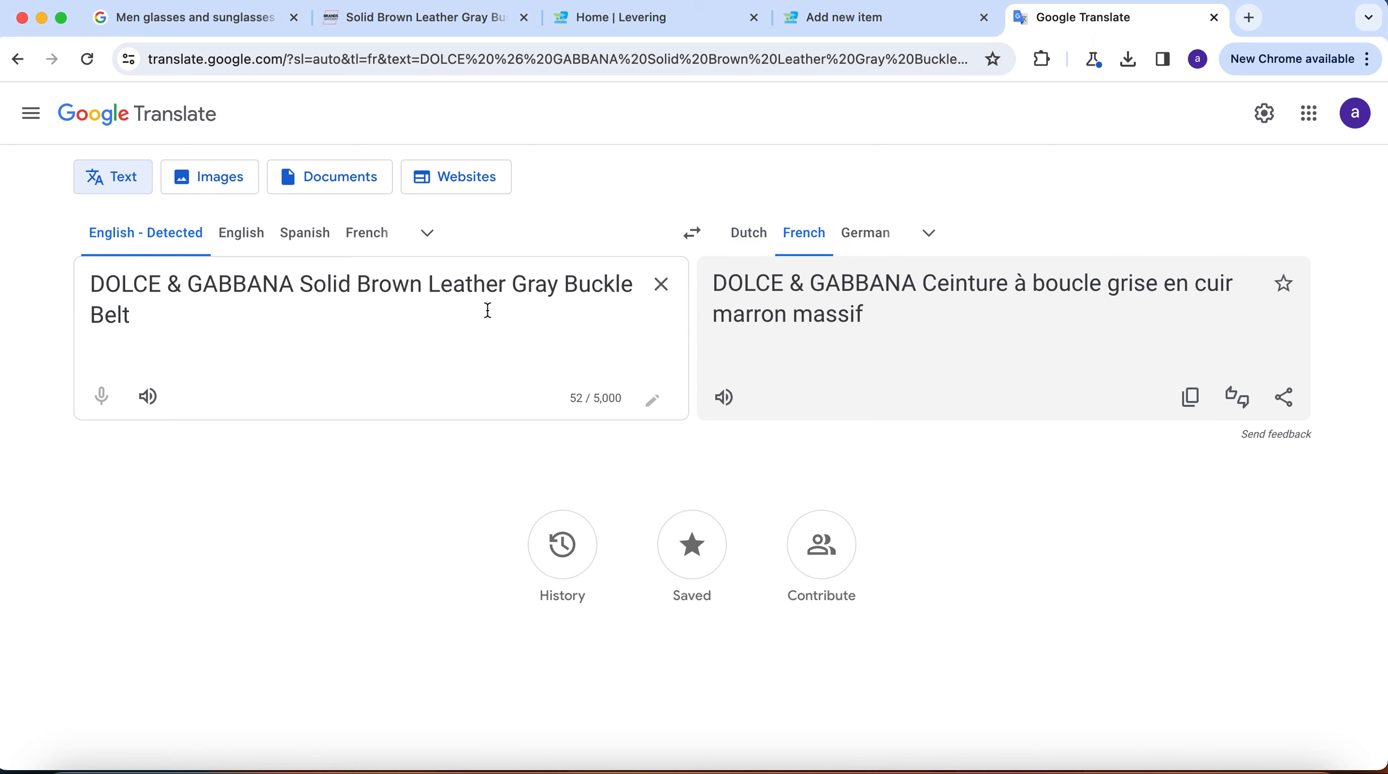
{"action": "left_click", "coordinate": [660, 284]}
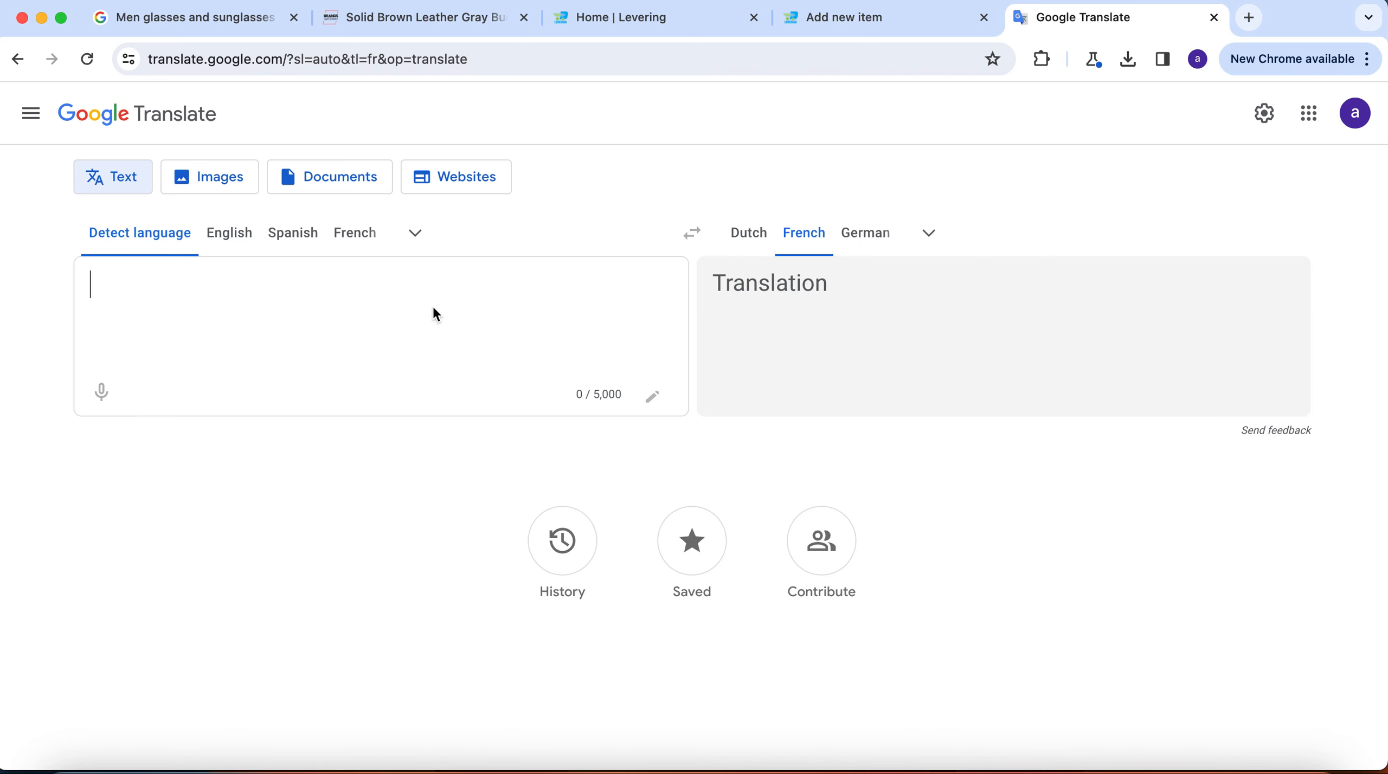
{"action": "key", "text": "super+v"}
{"action": "scroll", "coordinate": [834, 369], "scroll_direction": "down", "scroll_amount": 6}
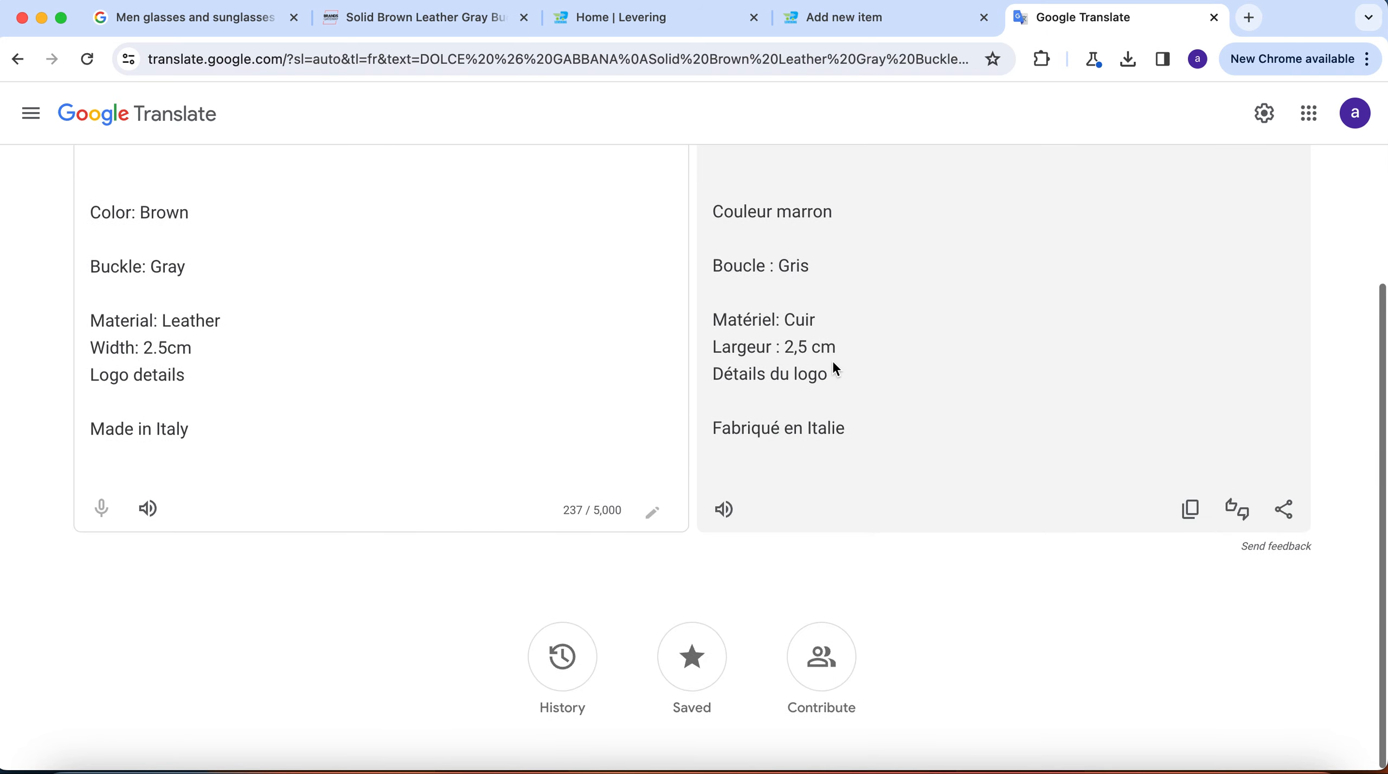
{"action": "left_click", "coordinate": [1190, 510]}
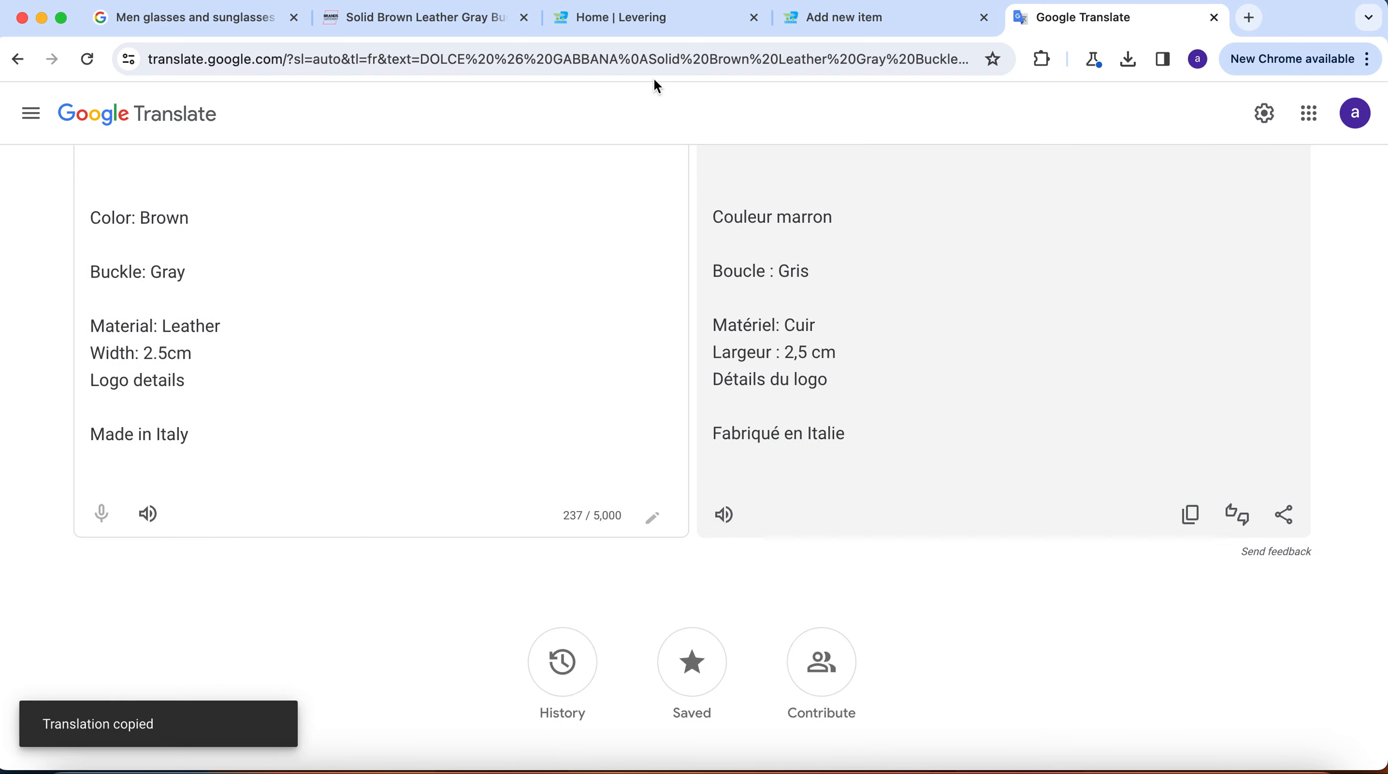
Try pasting the French translation over the default short description in the new item form, and undo the replacement.
{"action": "left_click", "coordinate": [843, 17]}
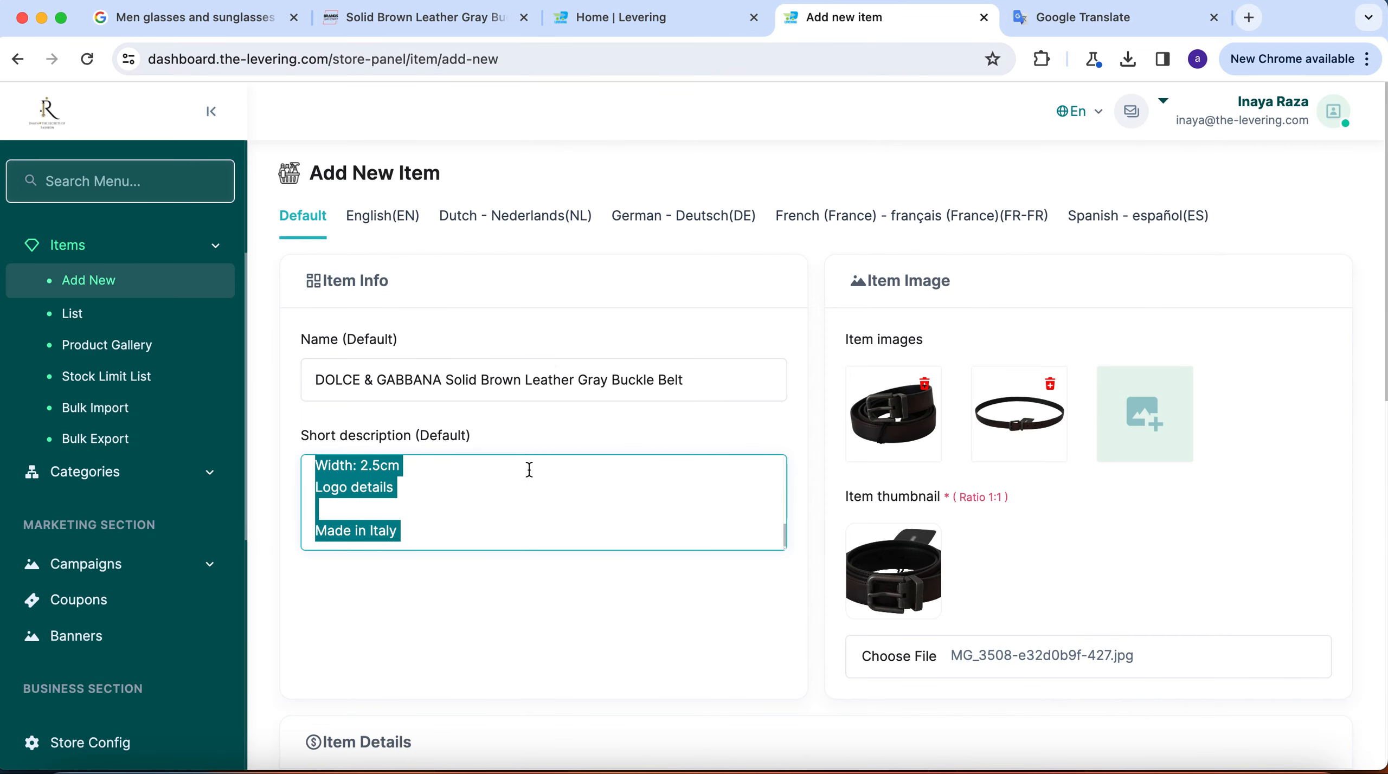
{"action": "key", "text": "super+v"}
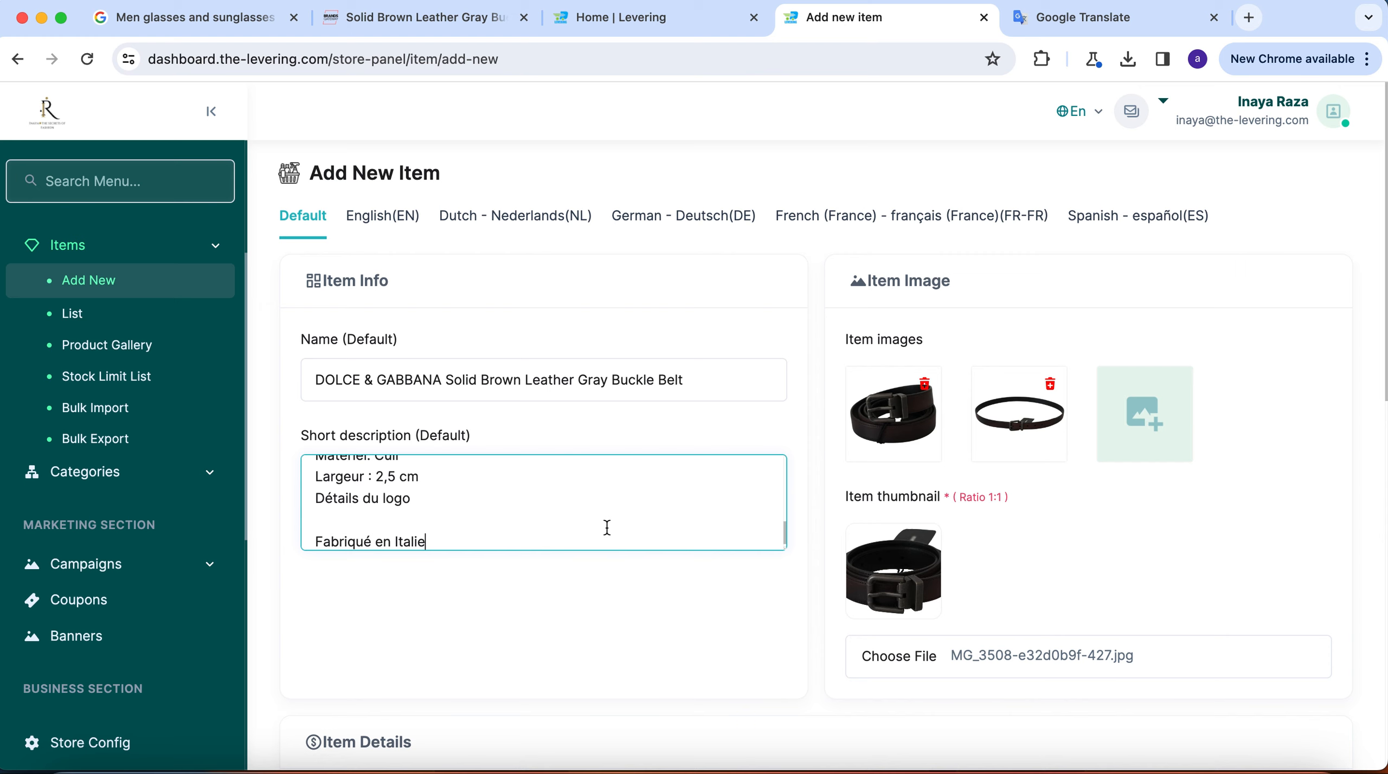
{"action": "key", "text": "super+z"}
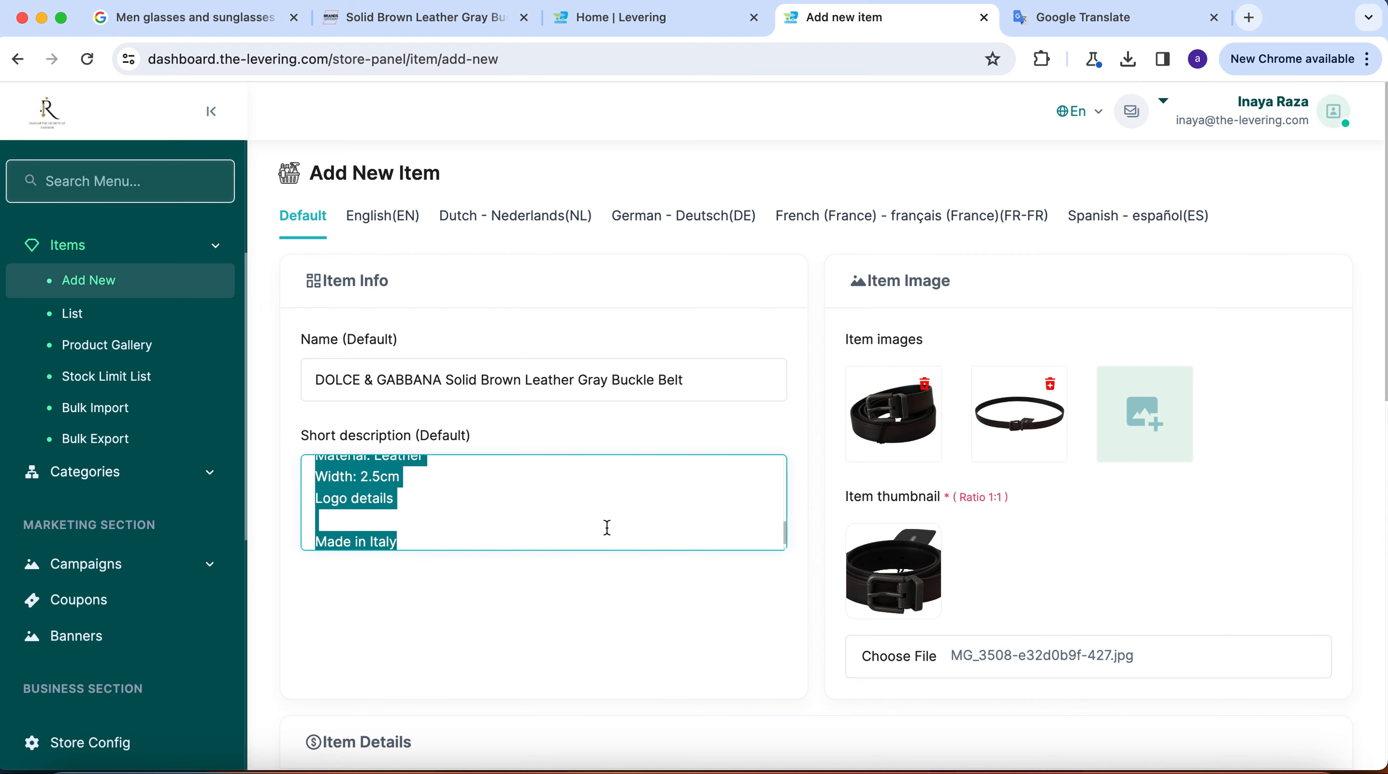
{"action": "left_click", "coordinate": [607, 528]}
{"action": "scroll", "coordinate": [607, 528], "scroll_direction": "up", "scroll_amount": 5}
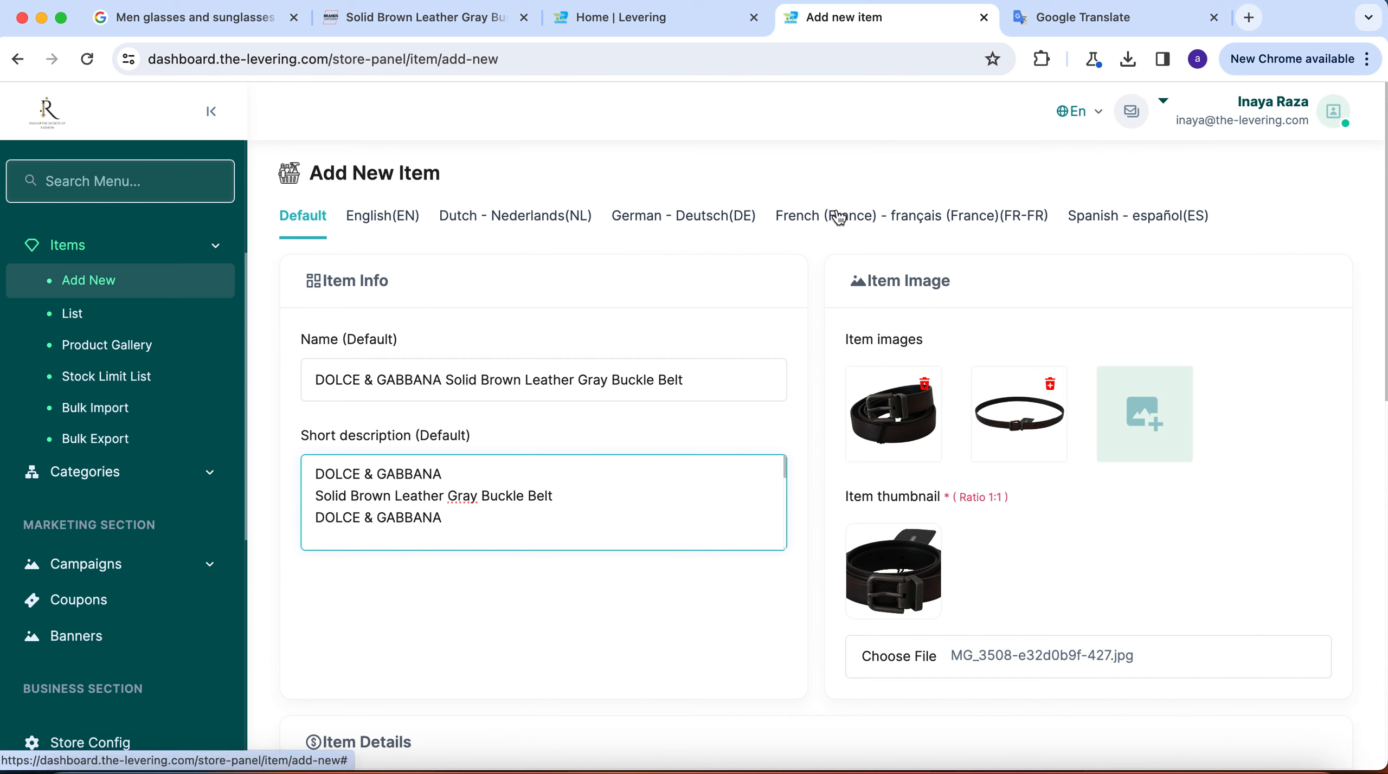
Translate the belt description into Dutch in Google Translate and paste the translation into the item's Dutch short description.
{"action": "left_click", "coordinate": [496, 218]}
{"action": "left_click", "coordinate": [483, 477]}
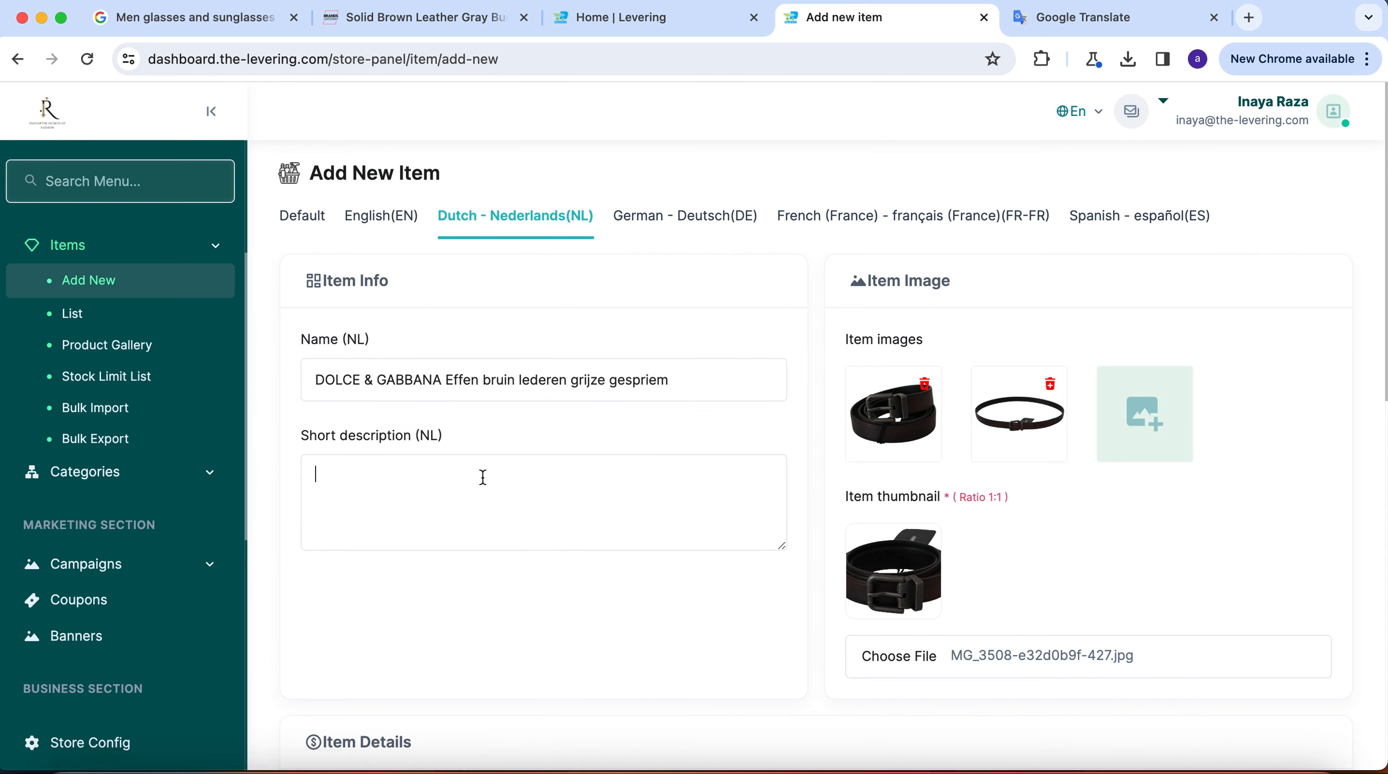
{"action": "left_click", "coordinate": [1088, 5]}
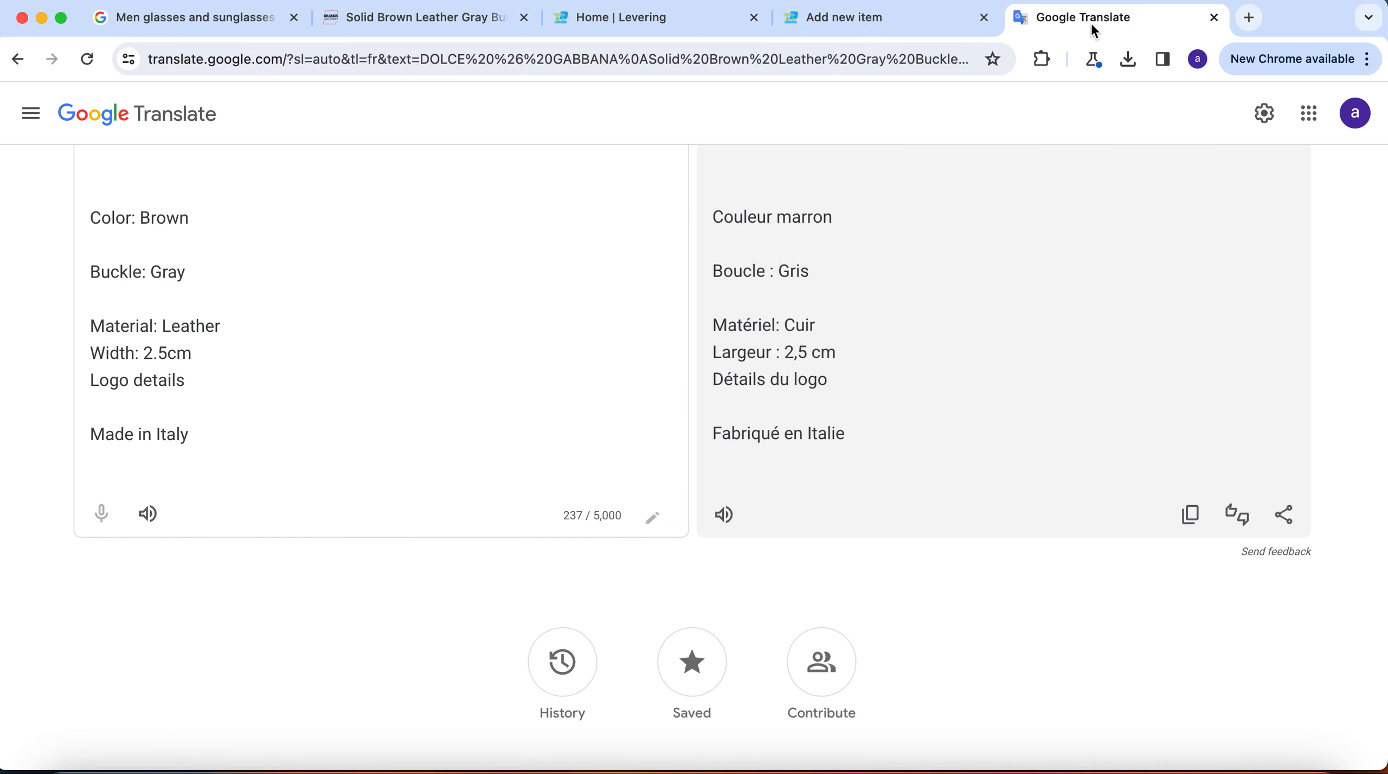
{"action": "scroll", "coordinate": [813, 347], "scroll_direction": "up", "scroll_amount": 6}
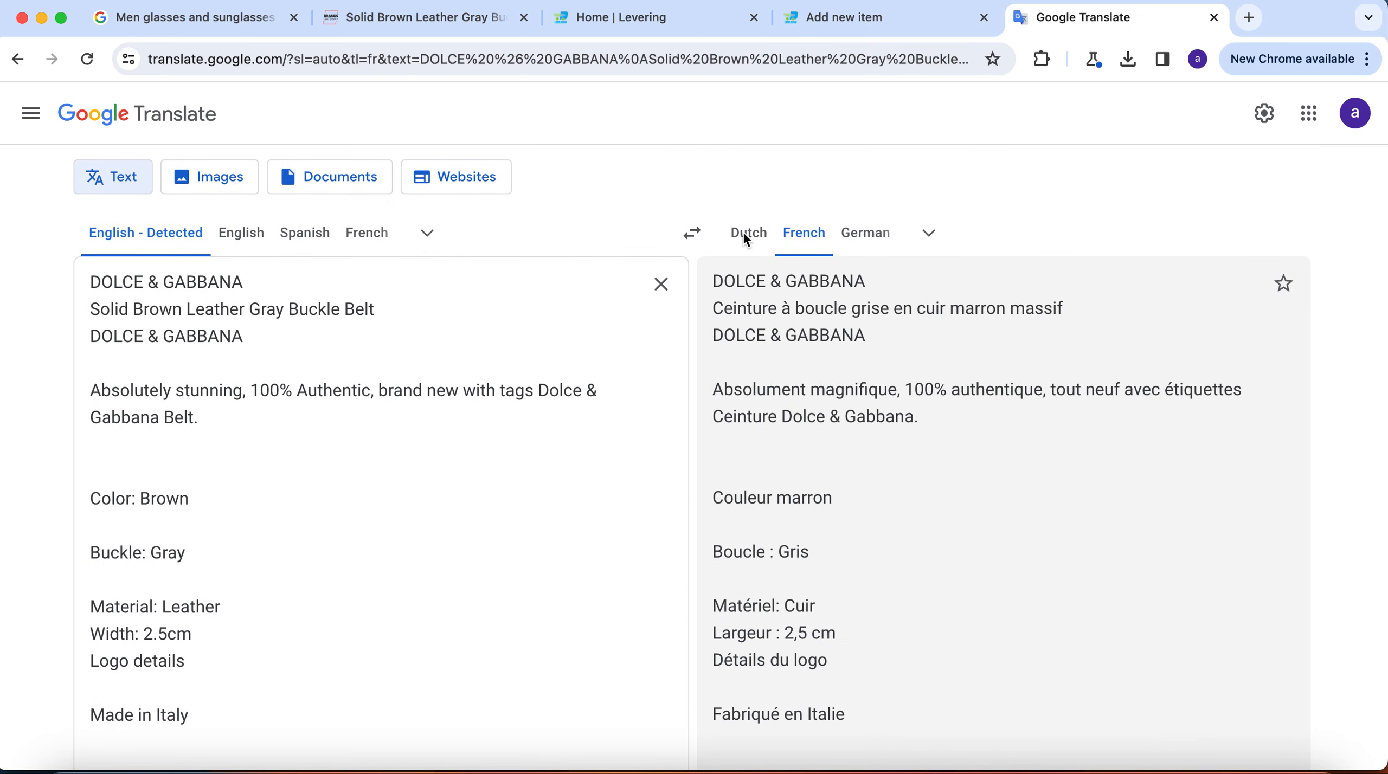
{"action": "left_click", "coordinate": [748, 233]}
{"action": "scroll", "coordinate": [1128, 420], "scroll_direction": "down", "scroll_amount": 5}
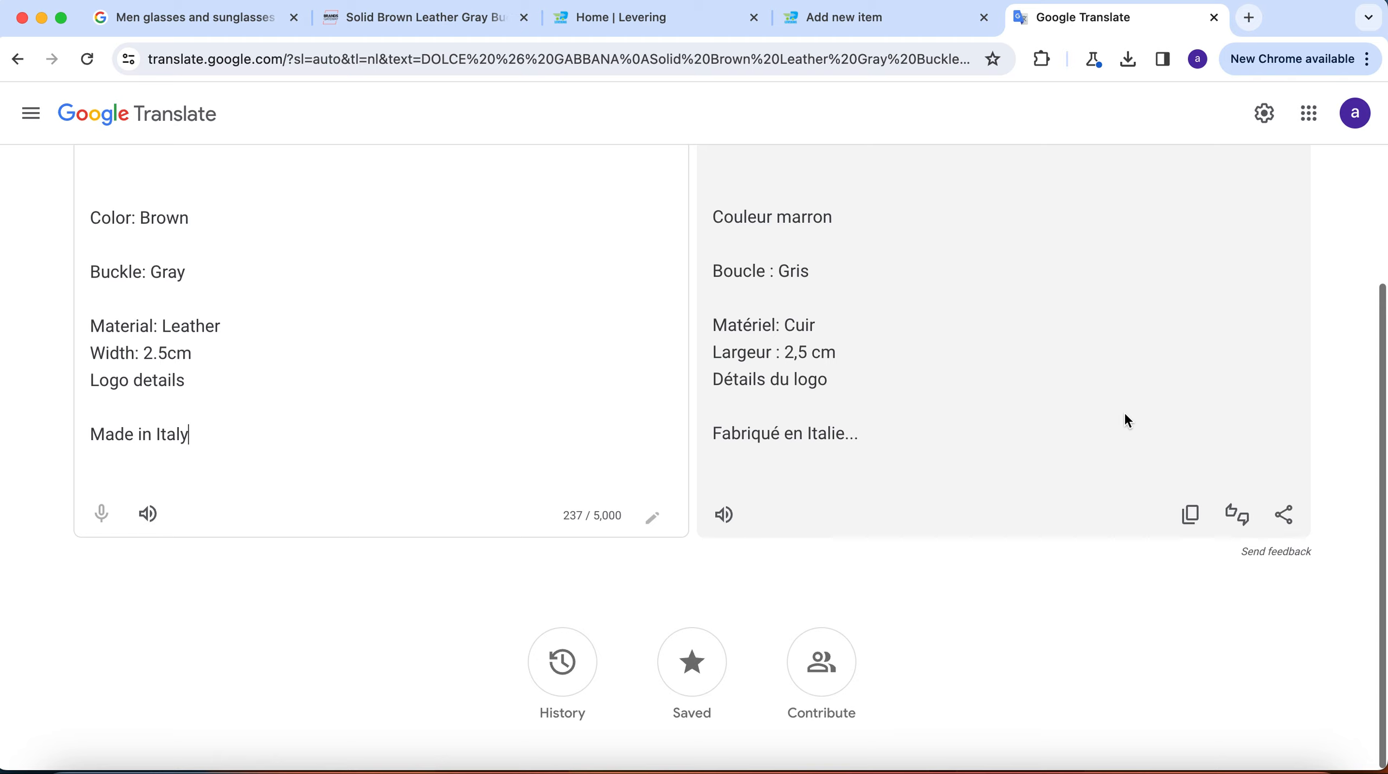
{"action": "left_click", "coordinate": [1191, 514]}
{"action": "left_click", "coordinate": [868, 23]}
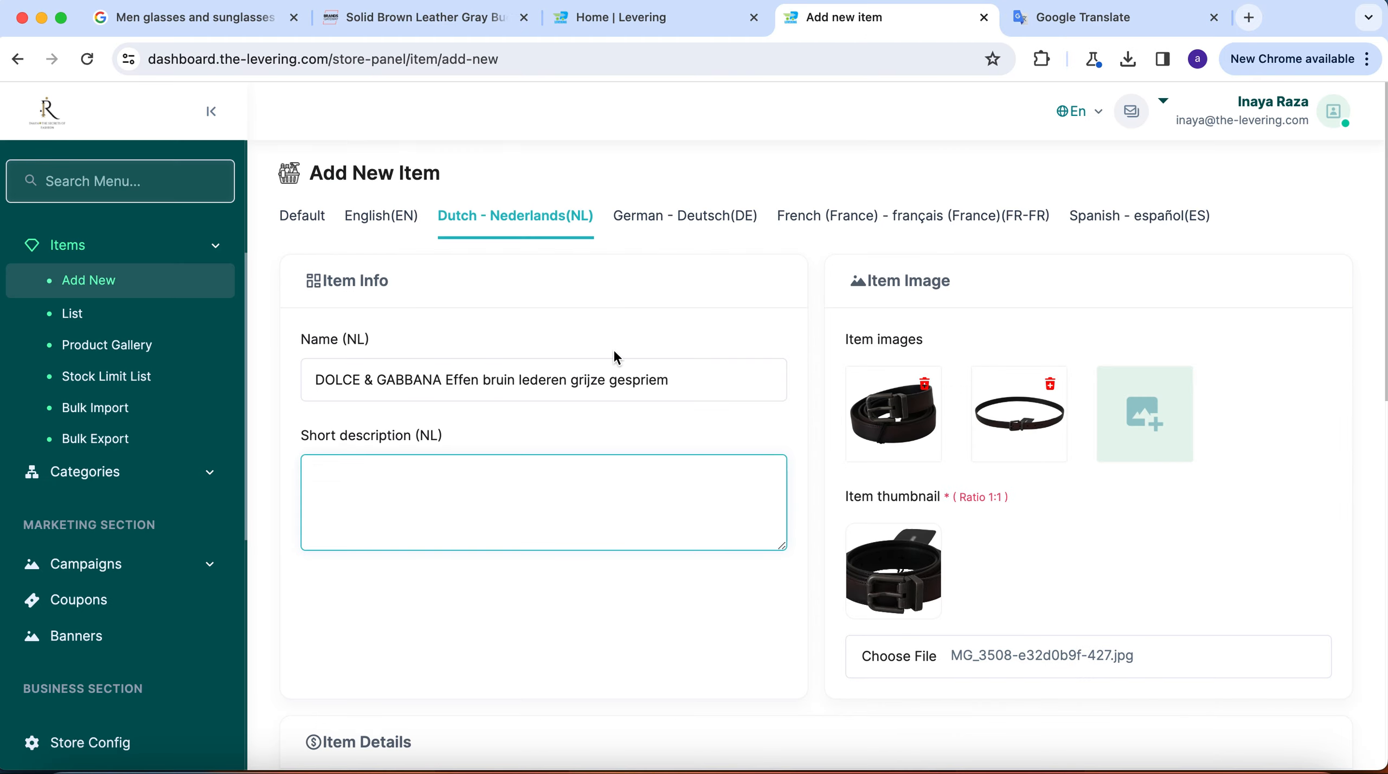
{"action": "key", "text": "super+v"}
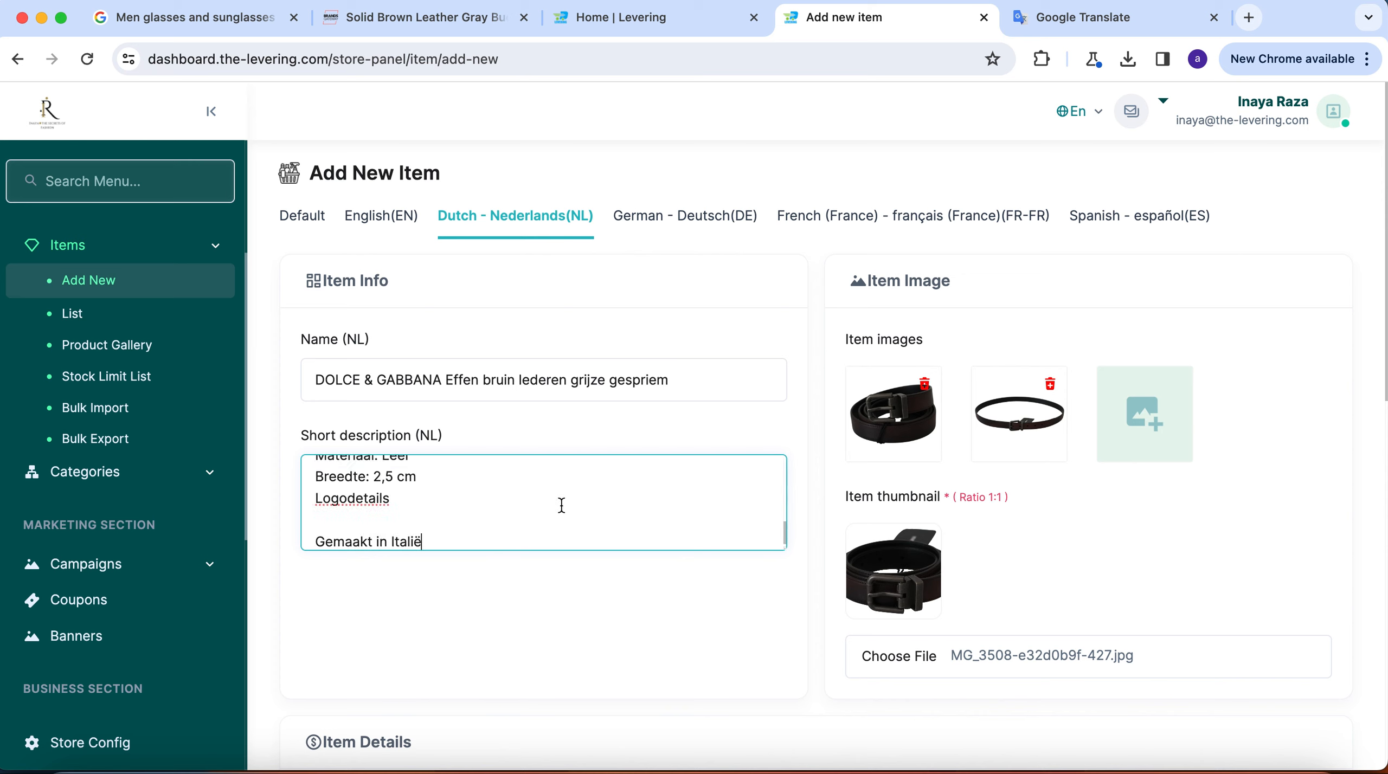
{"action": "scroll", "coordinate": [561, 506], "scroll_direction": "down", "scroll_amount": 1}
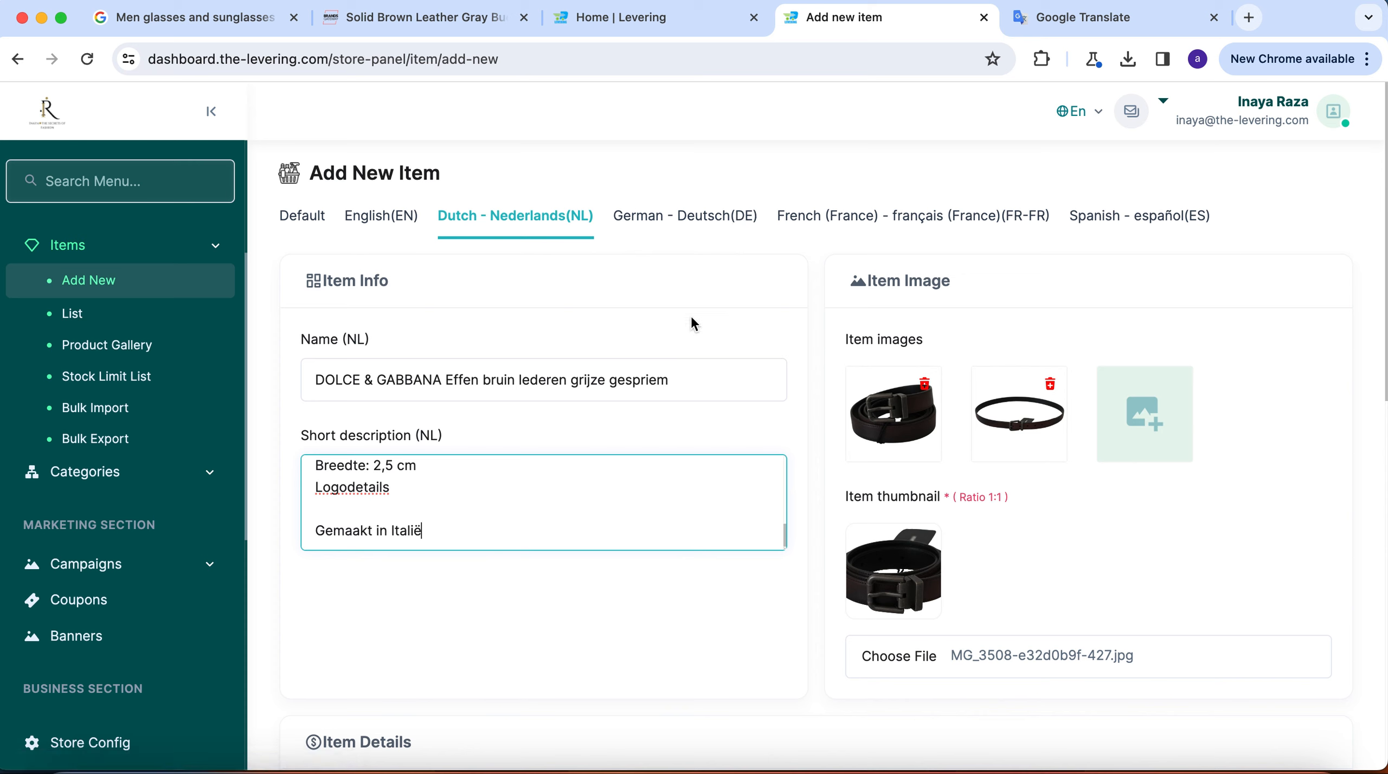
Return to the default language version and review the item info and the Item Details fields.
{"action": "left_click", "coordinate": [298, 218]}
{"action": "scroll", "coordinate": [579, 334], "scroll_direction": "down", "scroll_amount": 4}
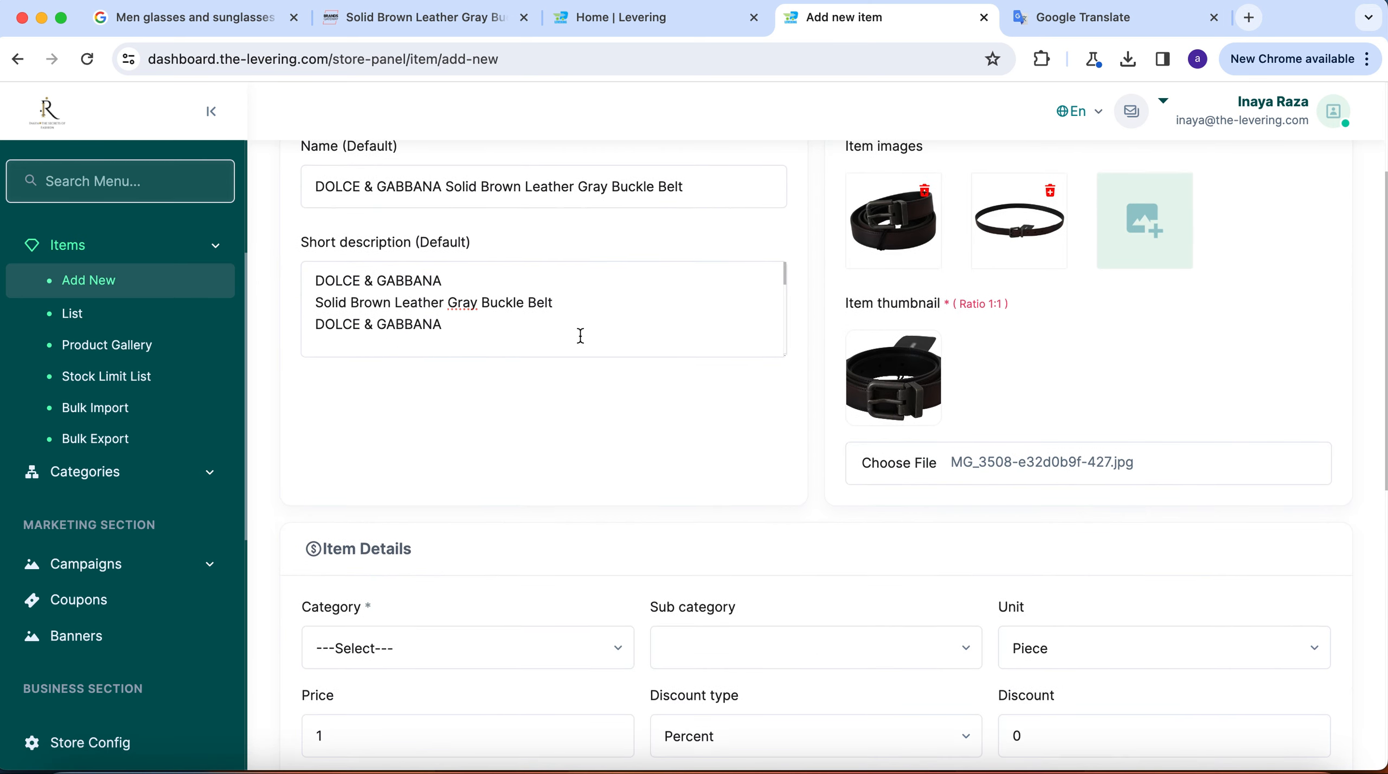
{"action": "scroll", "coordinate": [580, 336], "scroll_direction": "up", "scroll_amount": 4}
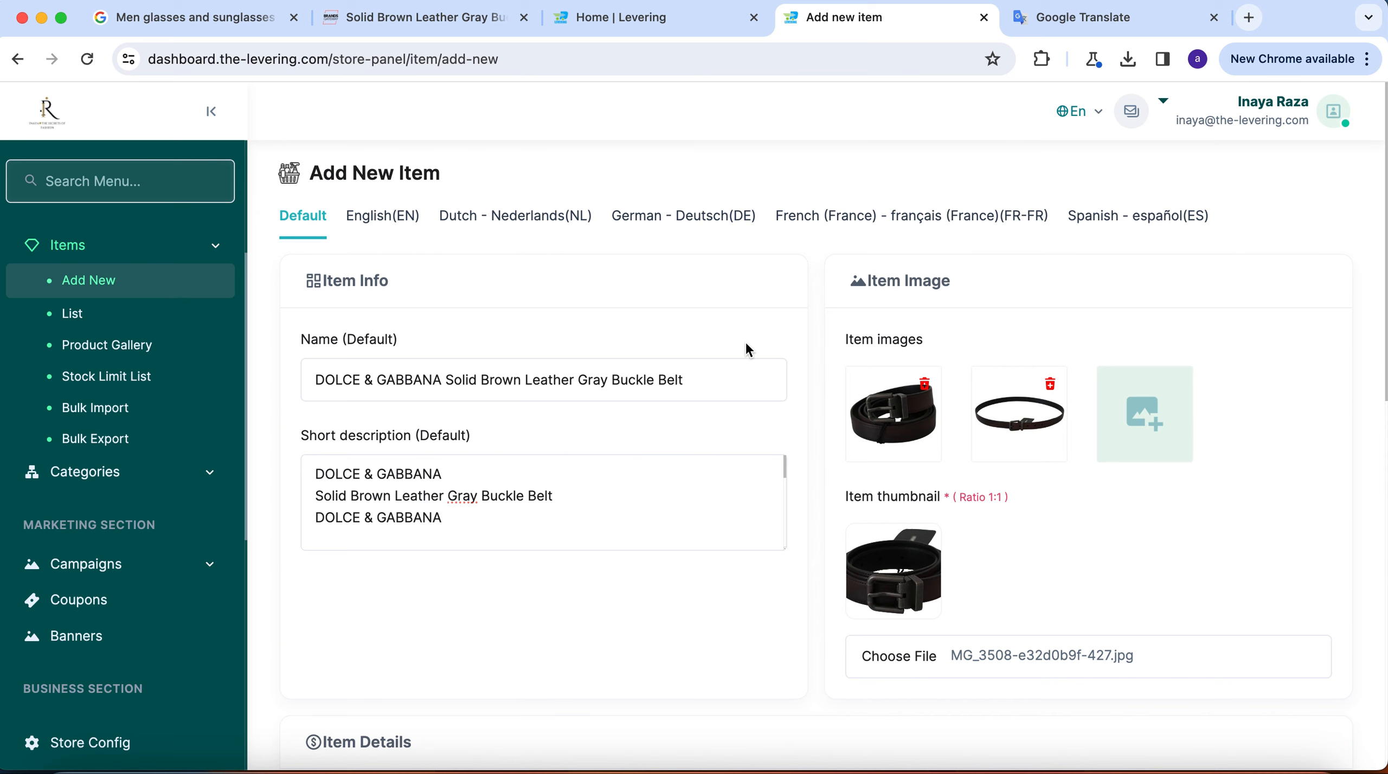
{"action": "scroll", "coordinate": [746, 347], "scroll_direction": "down", "scroll_amount": 10}
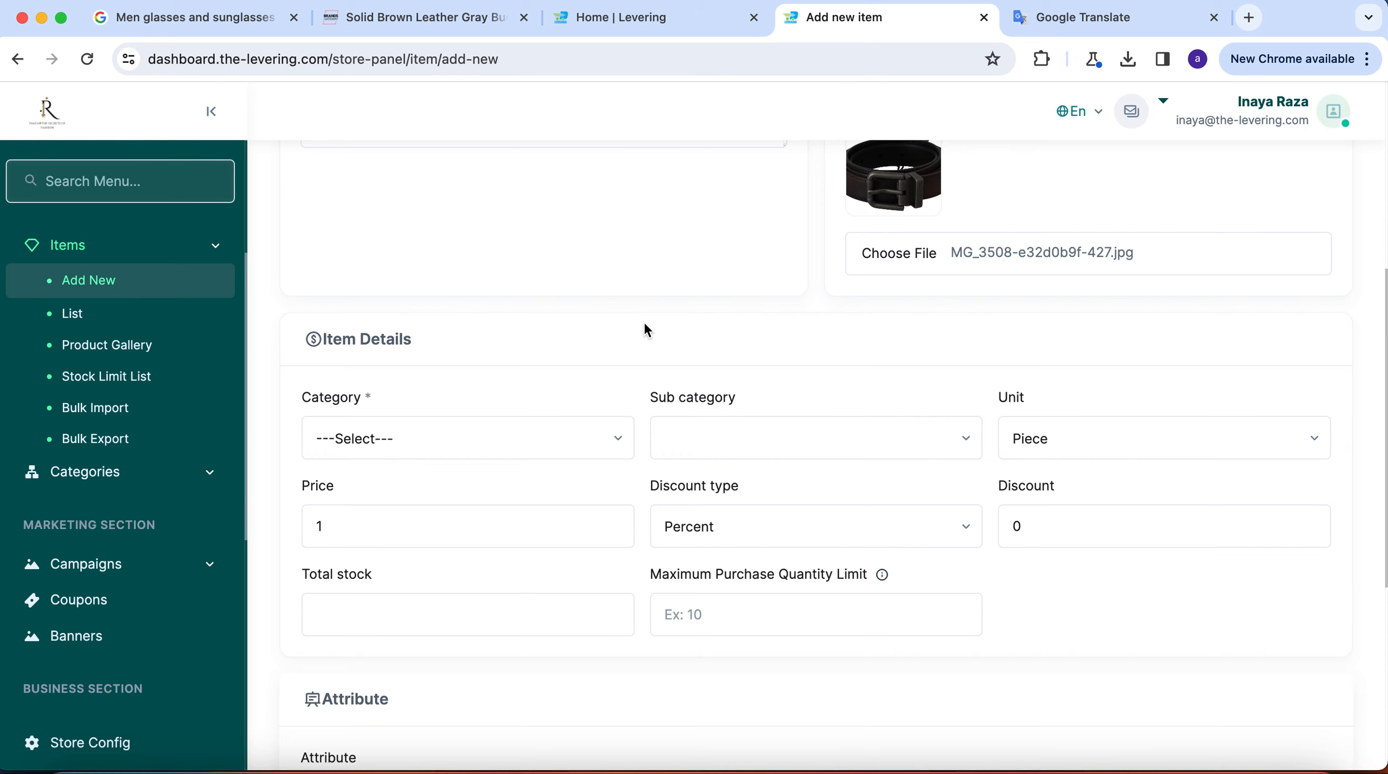
{"action": "scroll", "coordinate": [644, 324], "scroll_direction": "down", "scroll_amount": 2}
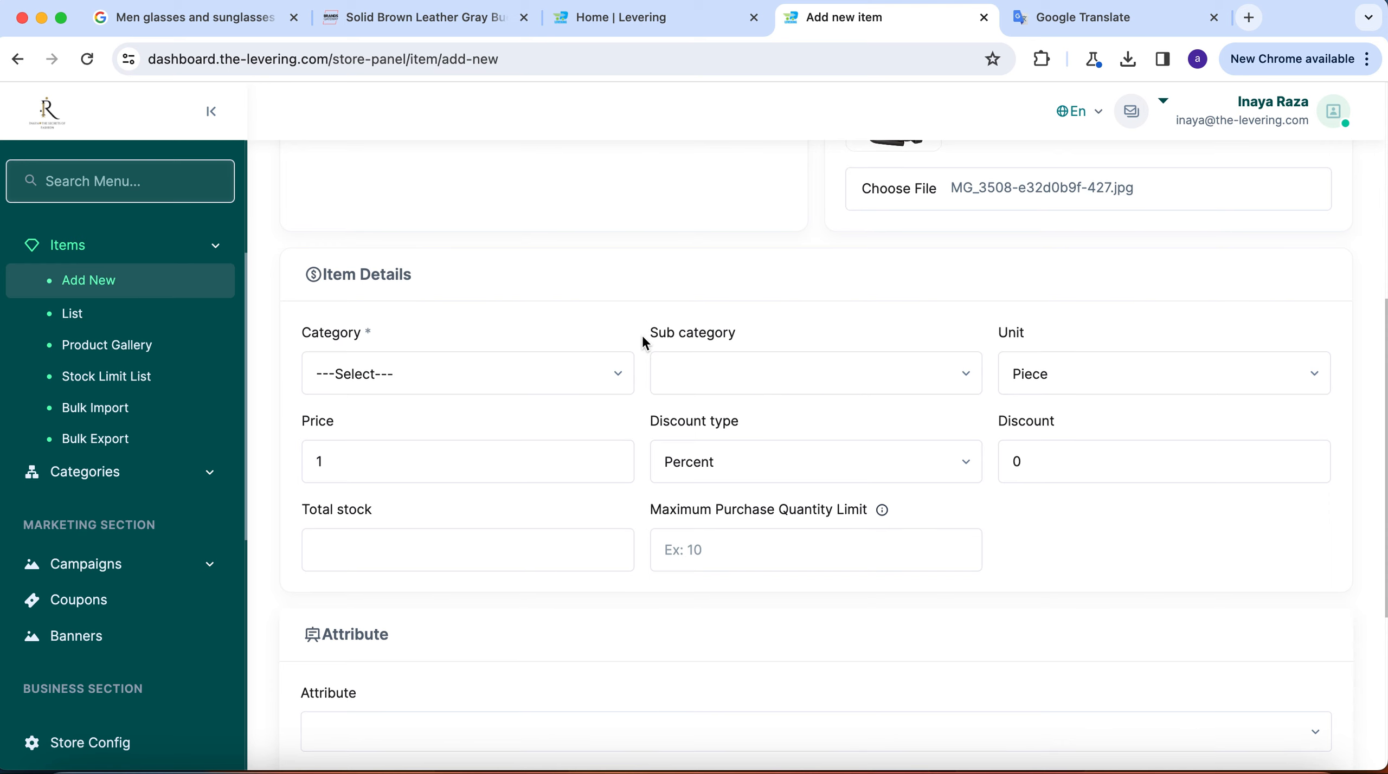
Set the item's category to Men Accessories and its sub category to Belt.
{"action": "scroll", "coordinate": [642, 334], "scroll_direction": "down", "scroll_amount": 2}
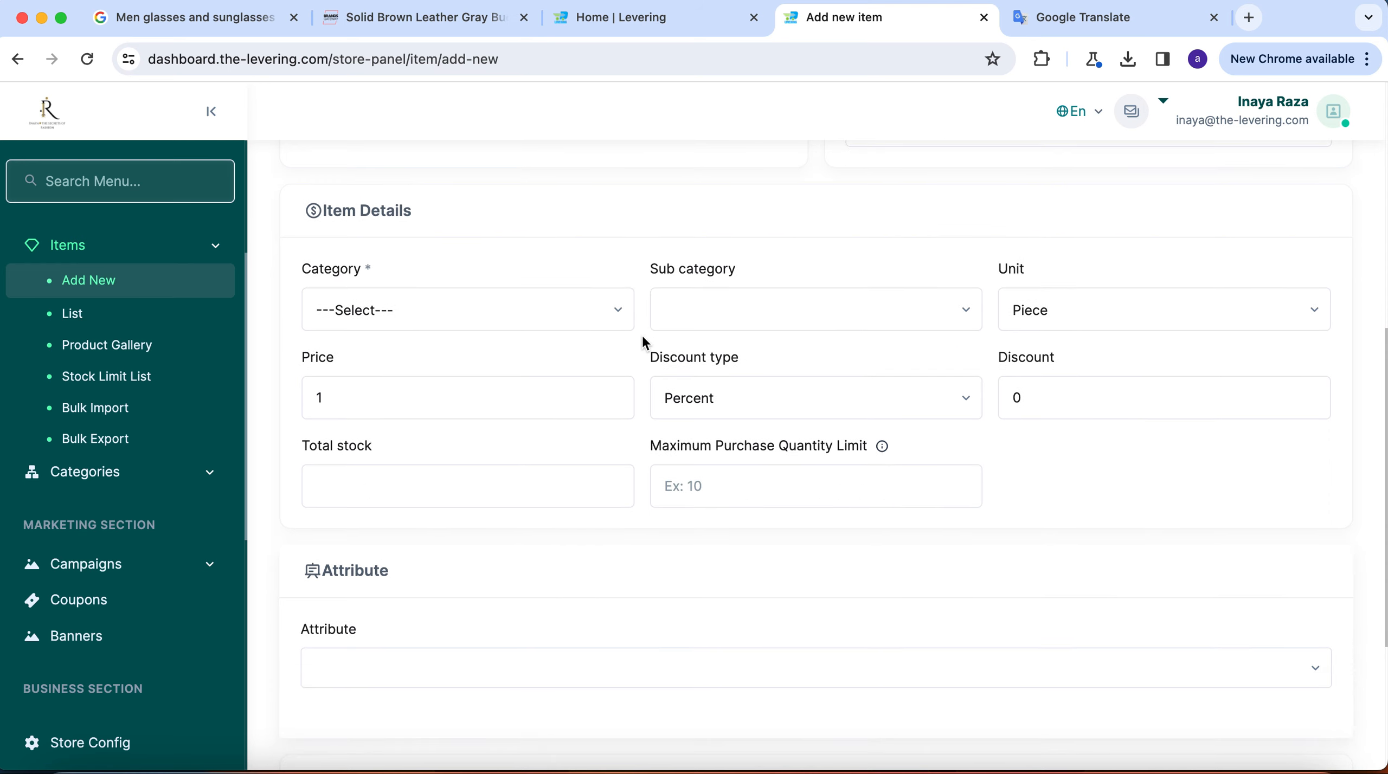
{"action": "left_click", "coordinate": [622, 314]}
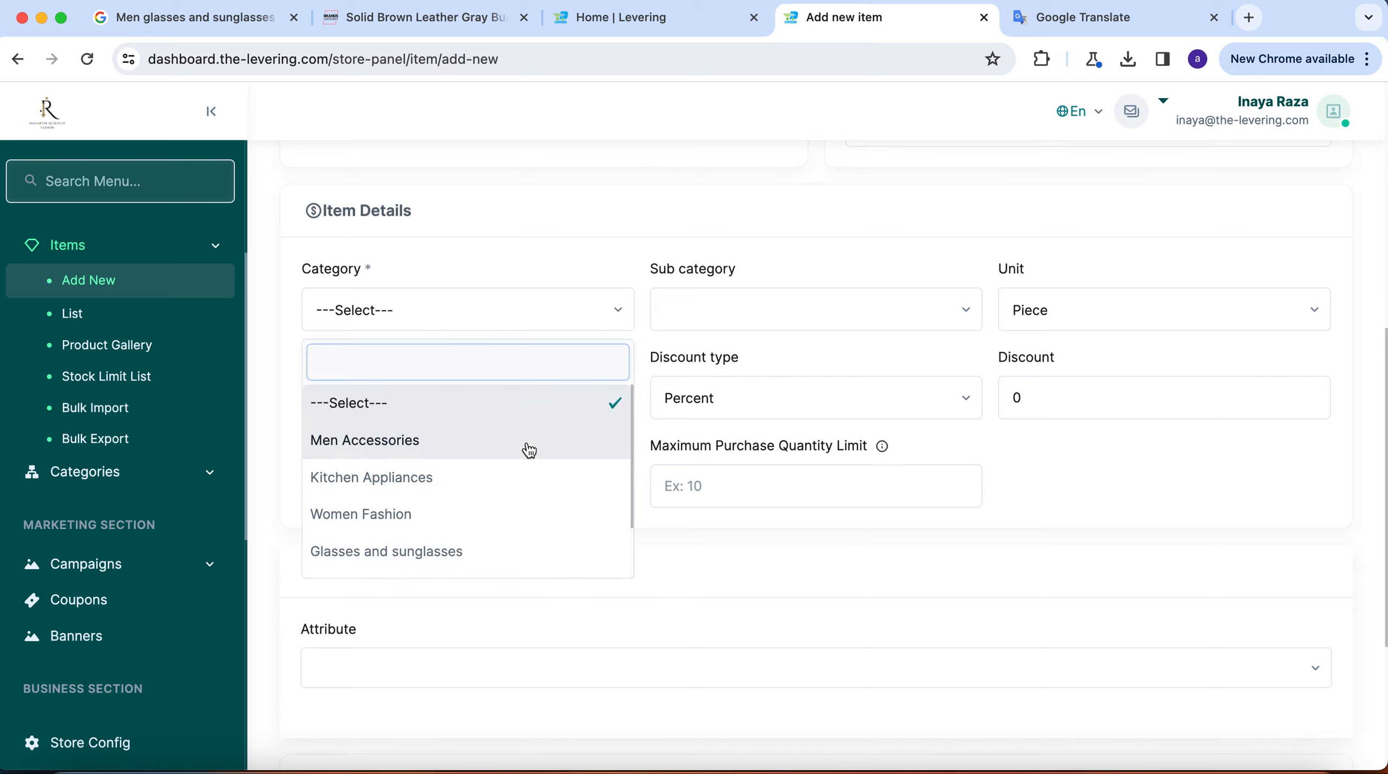
{"action": "scroll", "coordinate": [527, 452], "scroll_direction": "down", "scroll_amount": 1}
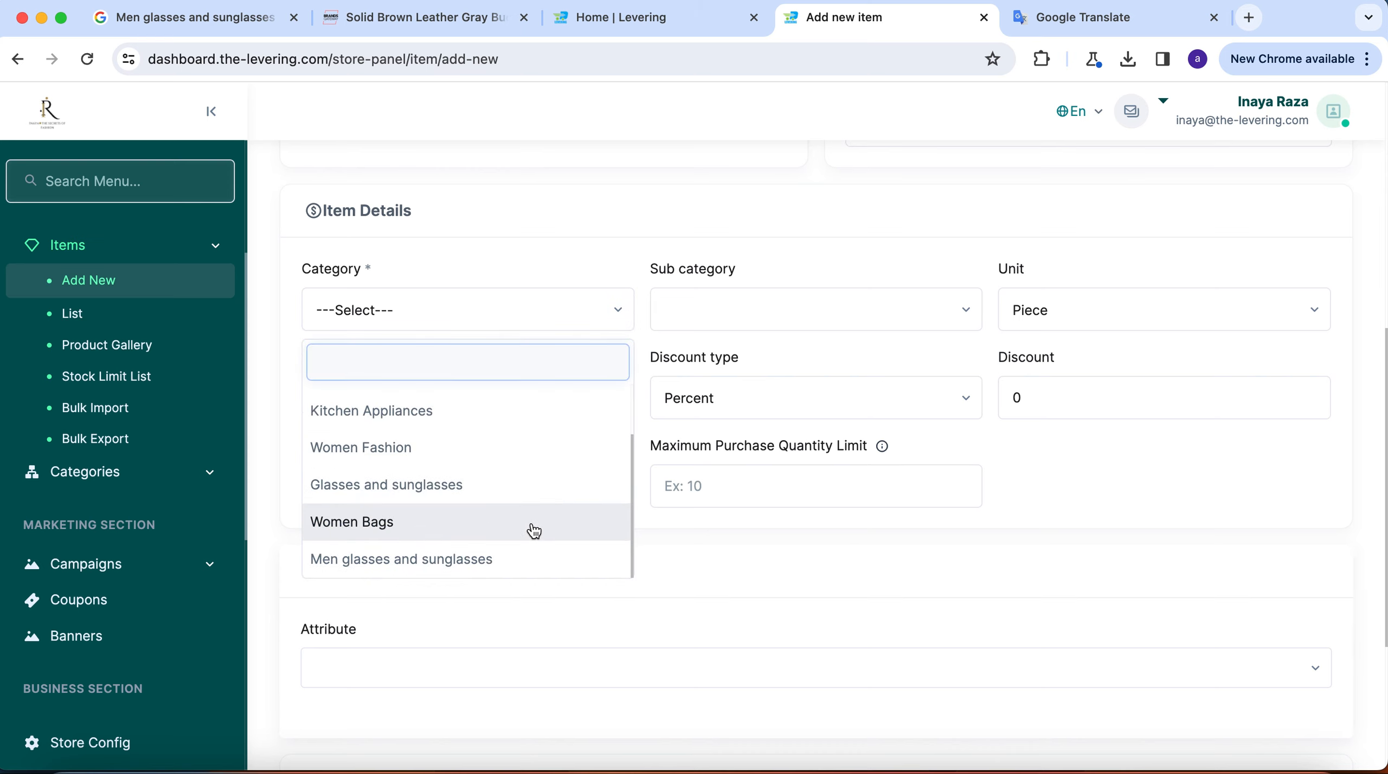
{"action": "scroll", "coordinate": [545, 490], "scroll_direction": "up", "scroll_amount": 2}
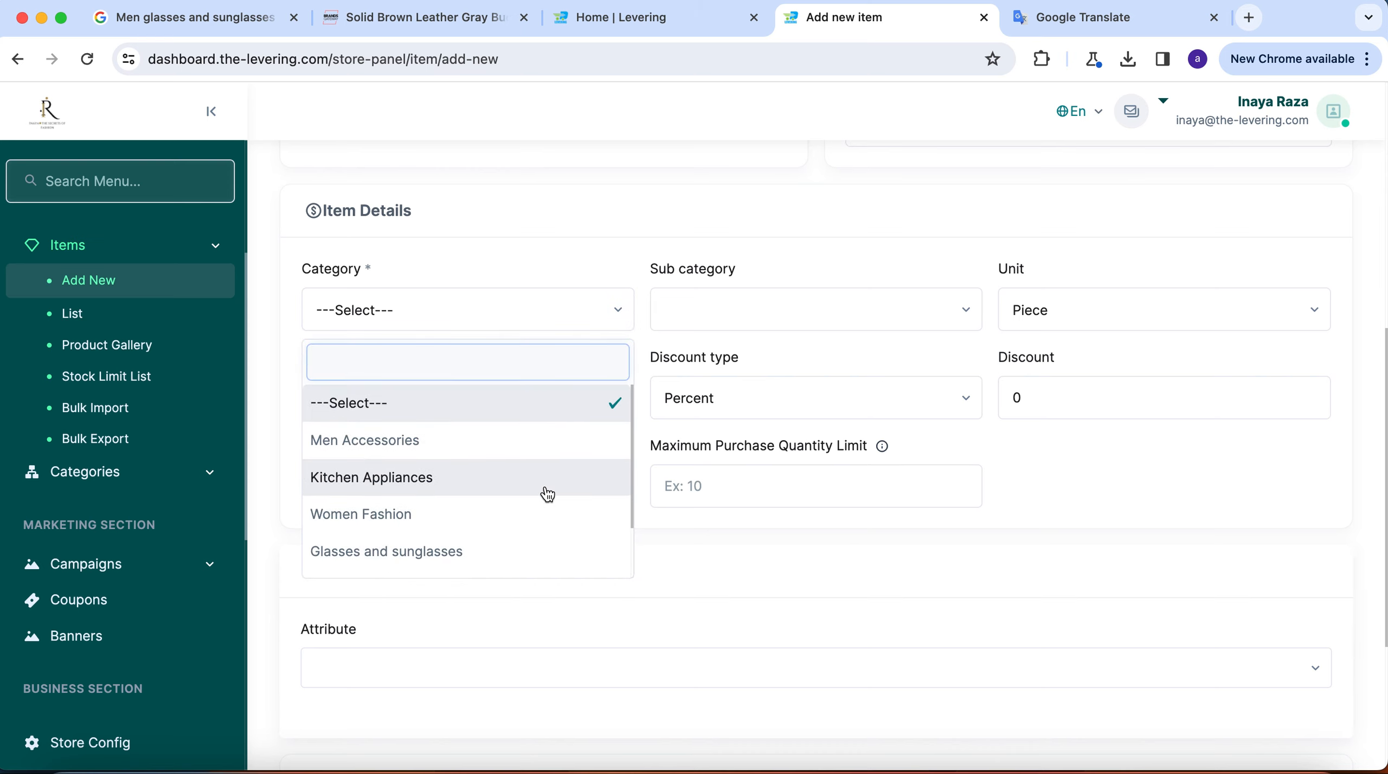
{"action": "left_click", "coordinate": [522, 445]}
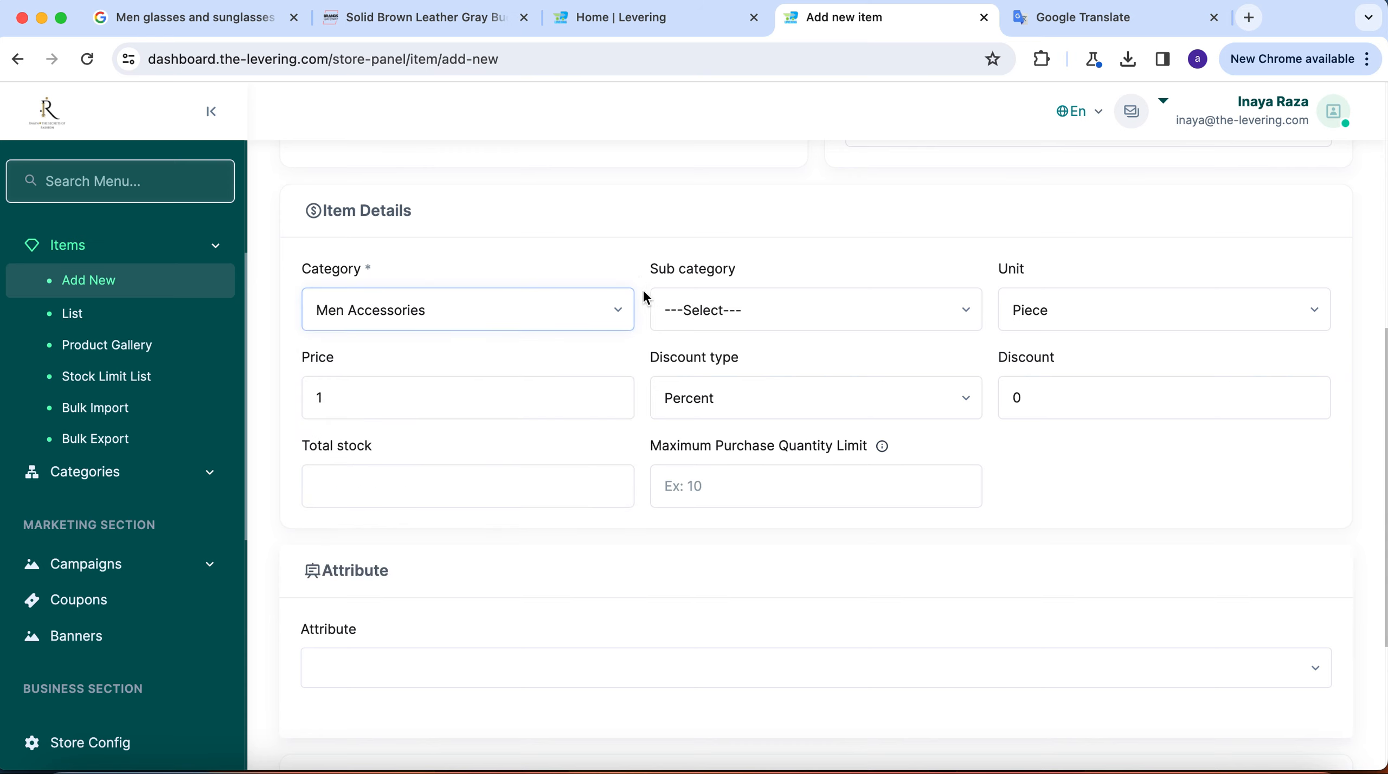
{"action": "left_click", "coordinate": [956, 305]}
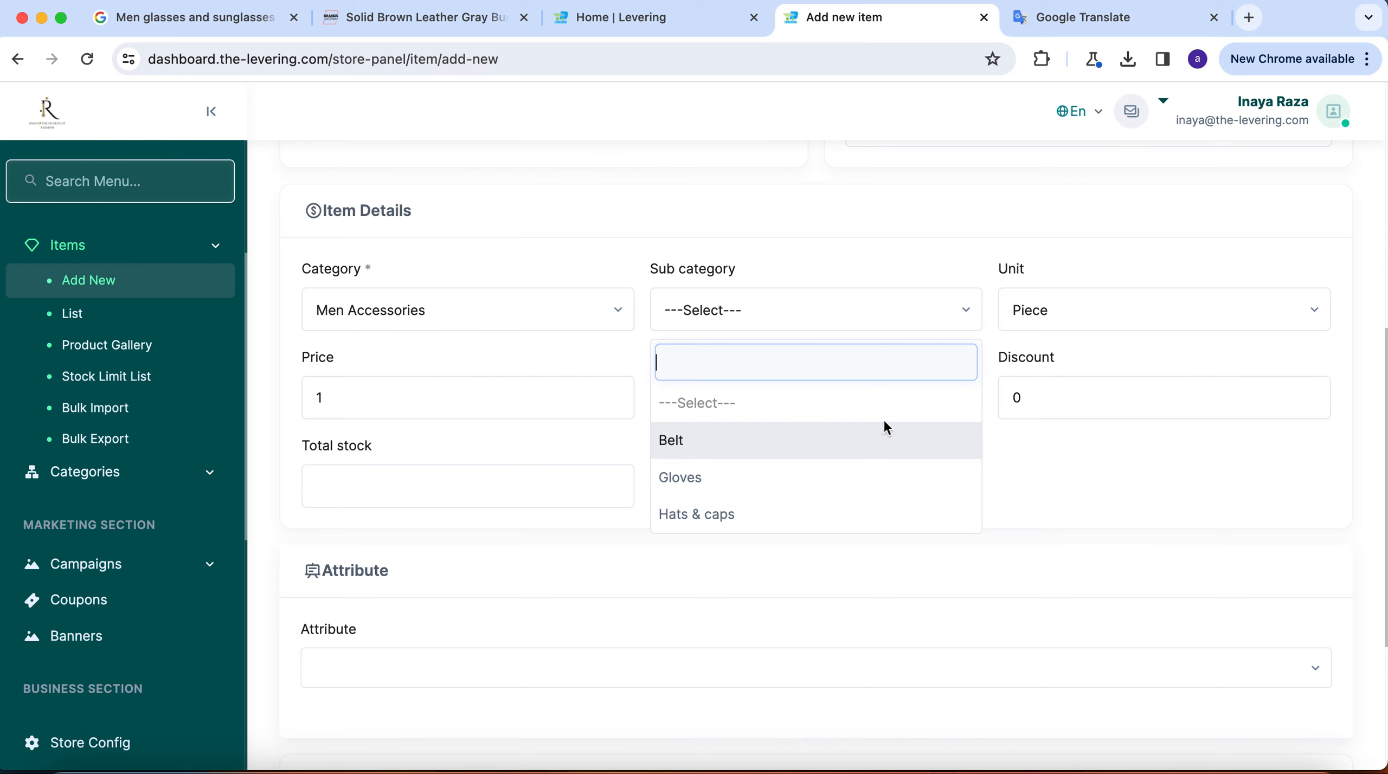
{"action": "left_click", "coordinate": [855, 442]}
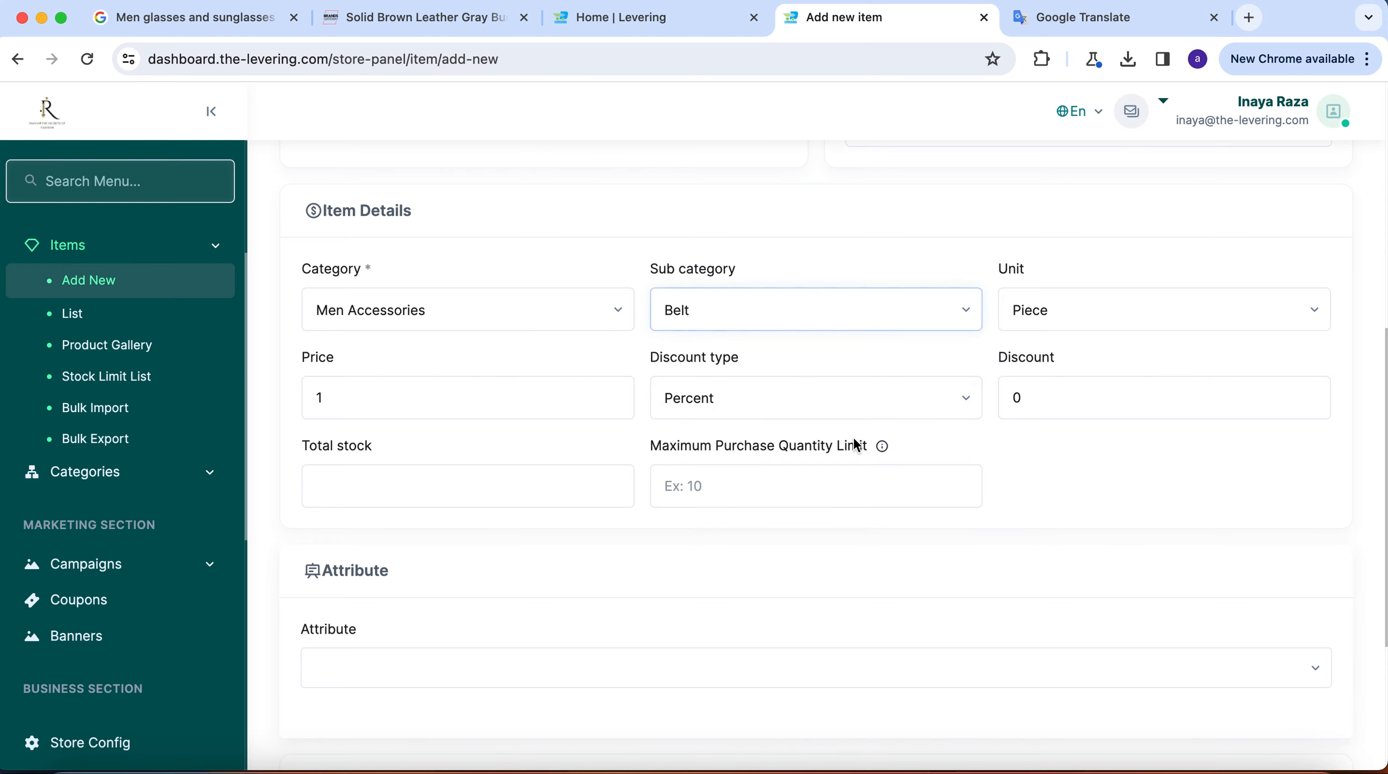
Choose Piece as the item's unit and set the maximum purchase quantity limit to 3.
{"action": "left_click", "coordinate": [1190, 318]}
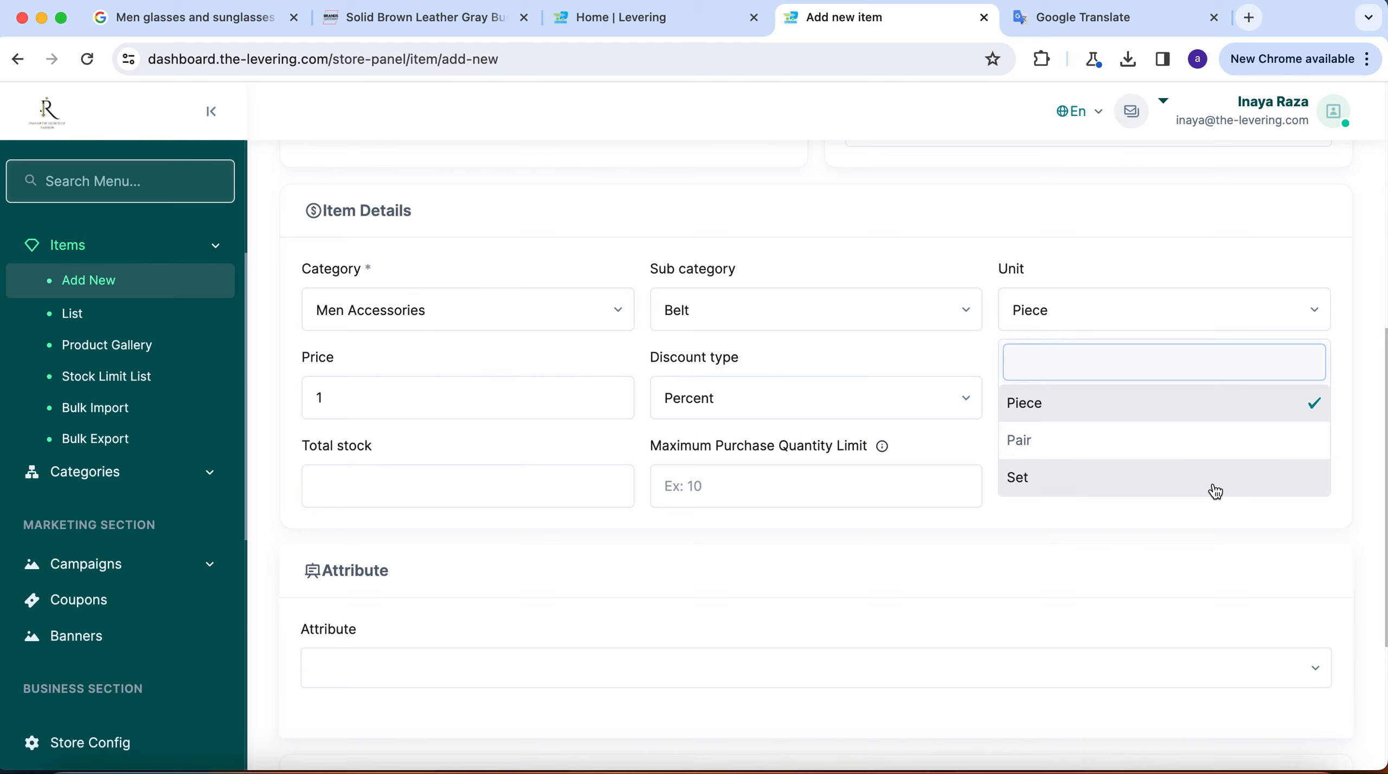
{"action": "left_click", "coordinate": [1185, 404]}
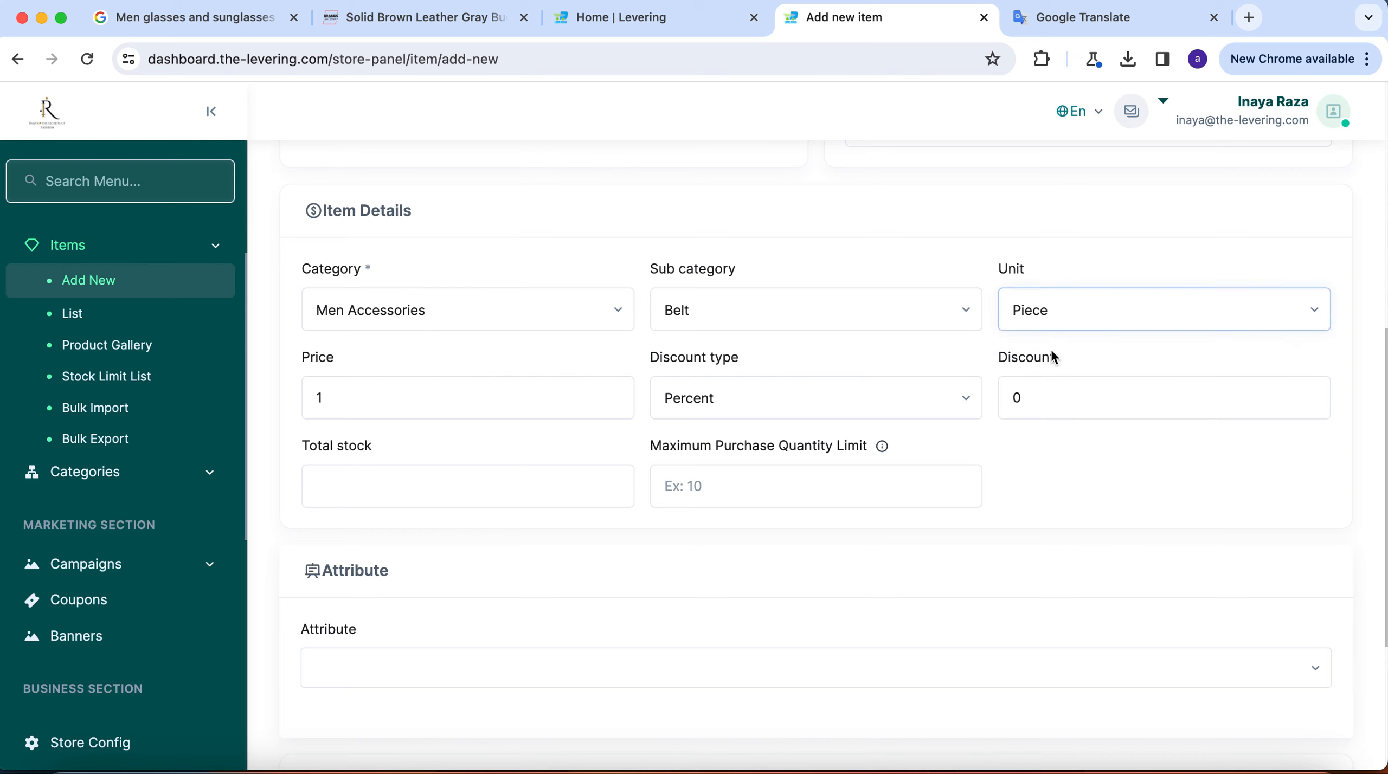
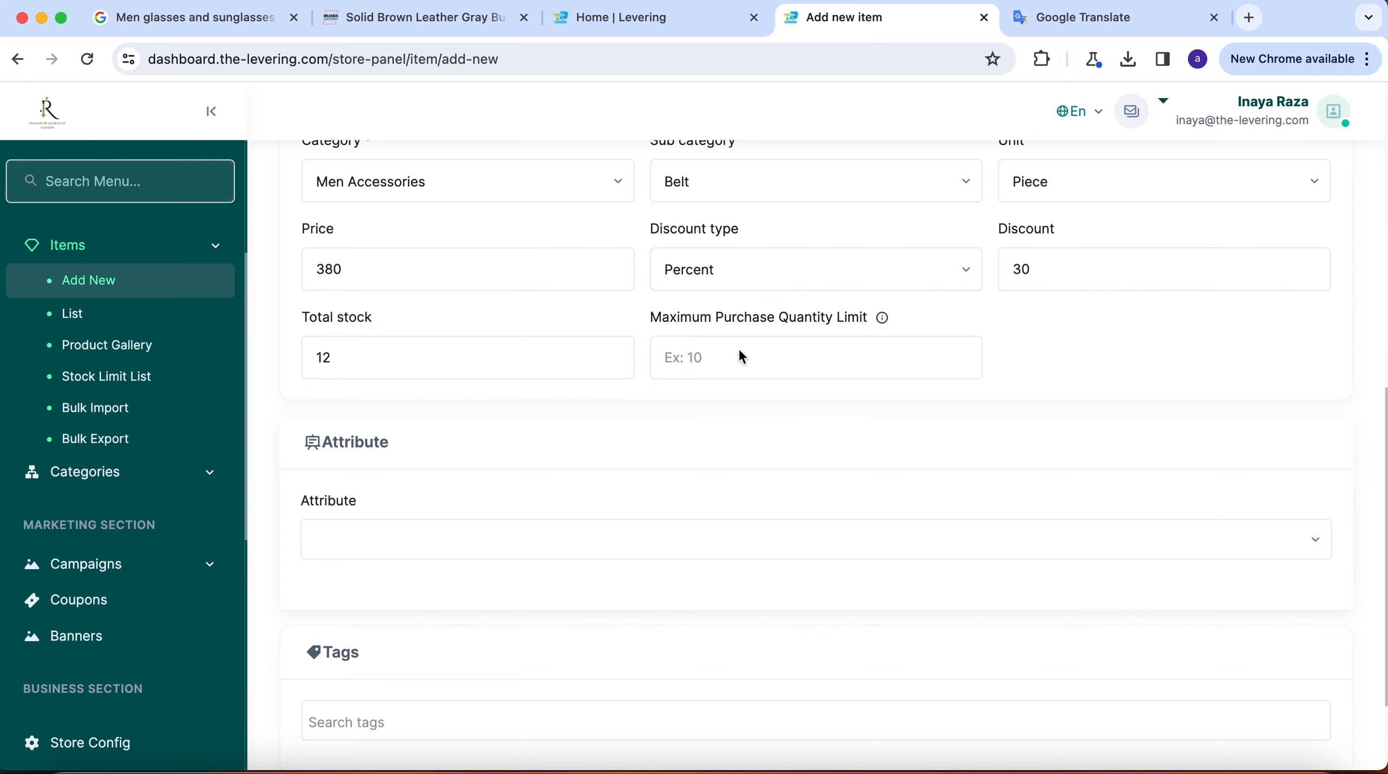
{"action": "left_click", "coordinate": [742, 356]}
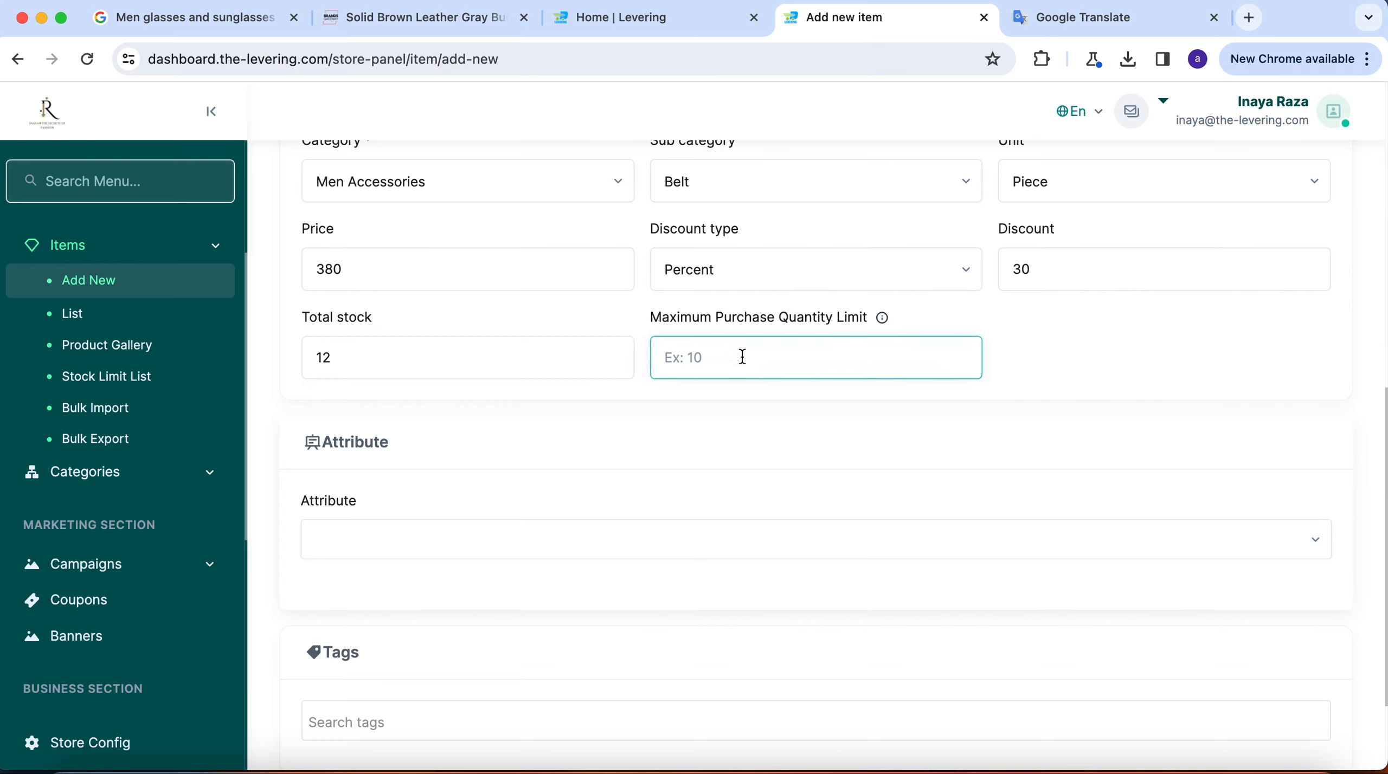
{"action": "type", "text": "3"}
{"action": "left_click", "coordinate": [792, 418]}
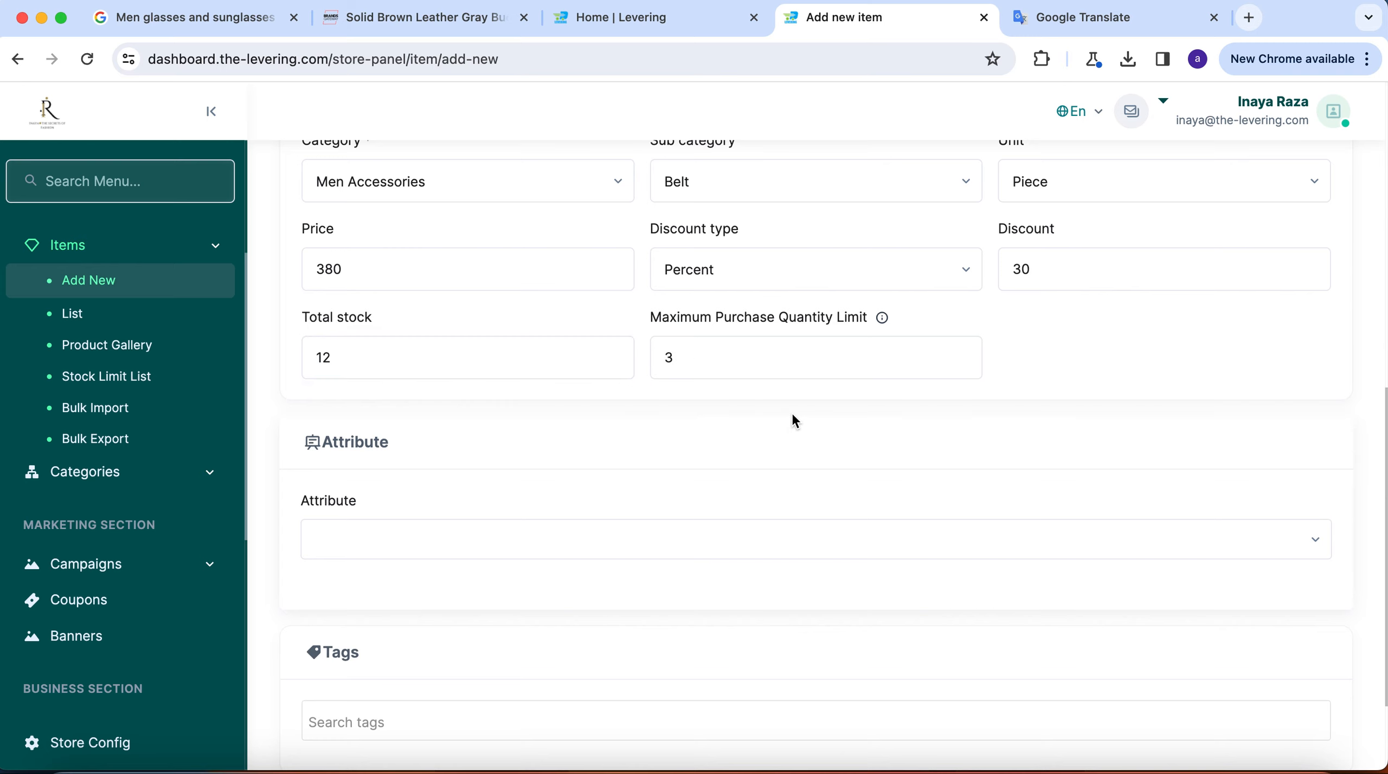
Add the Brand attribute to the new item.
{"action": "scroll", "coordinate": [791, 417], "scroll_direction": "down", "scroll_amount": 2}
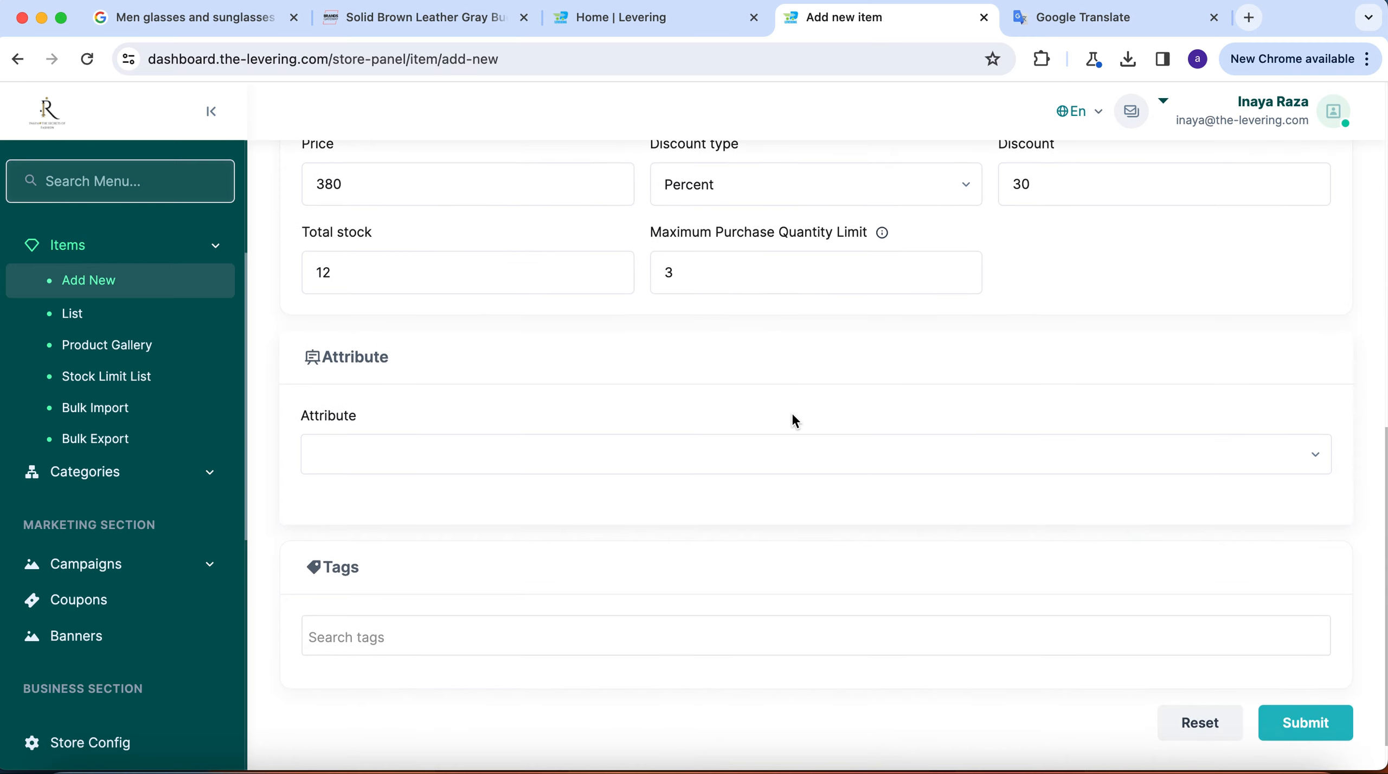
{"action": "left_click", "coordinate": [947, 461]}
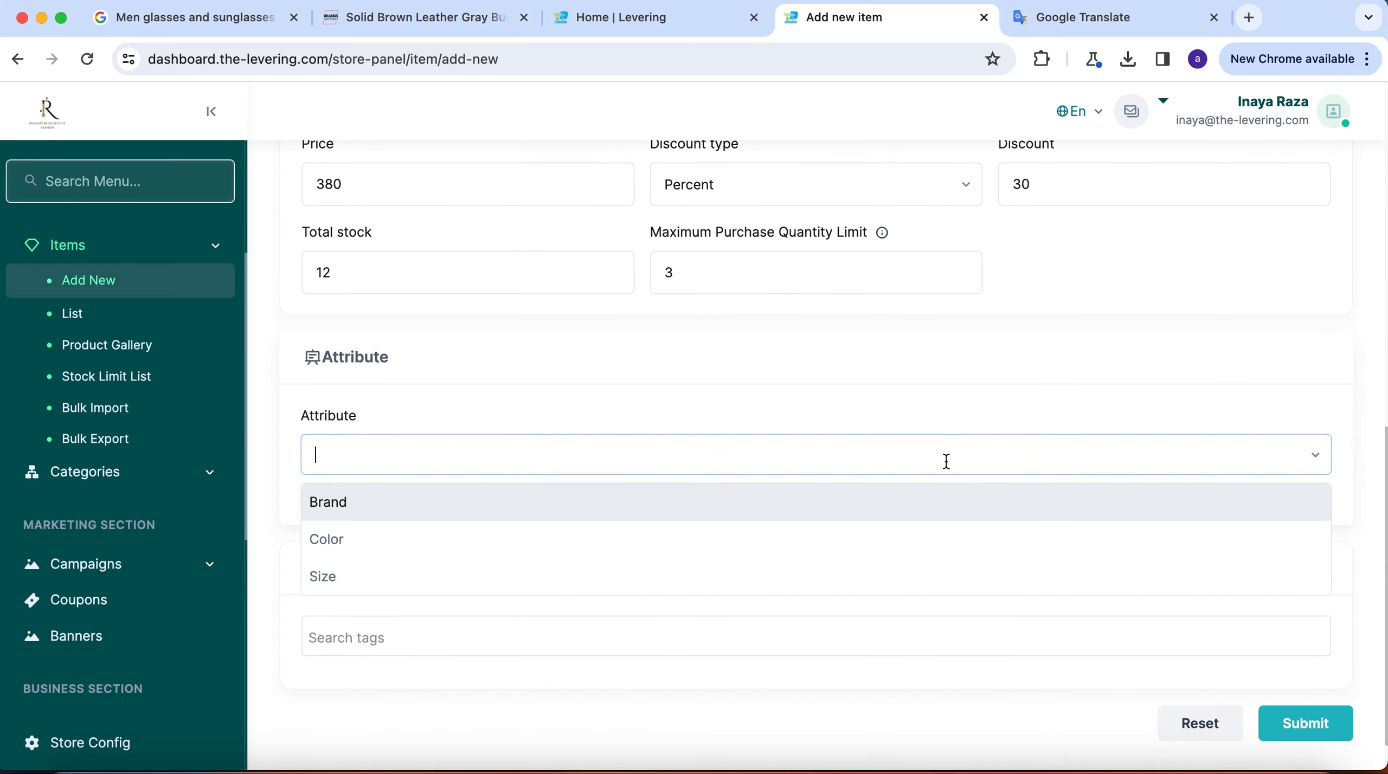
{"action": "left_click", "coordinate": [785, 504]}
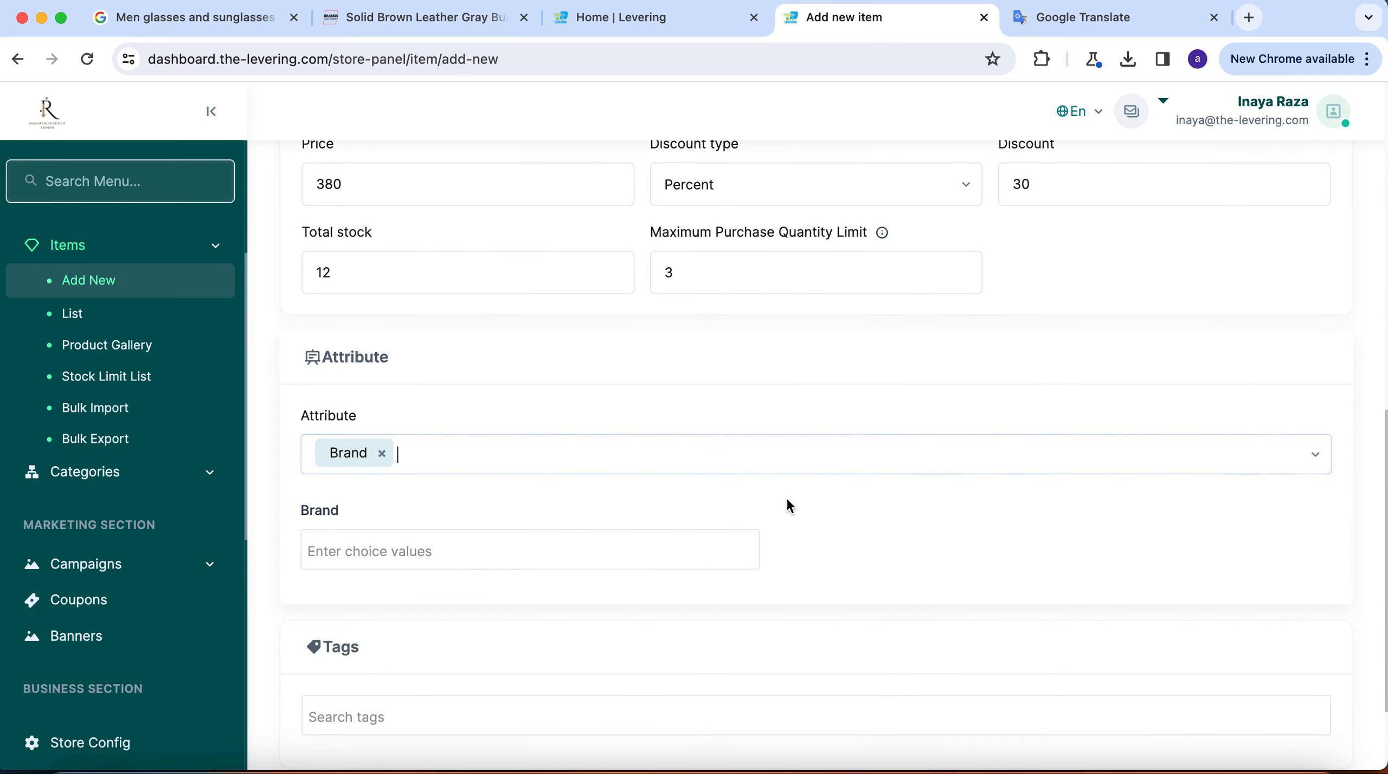
{"action": "left_click", "coordinate": [670, 547]}
Copy DOLCE & GABBANA from the item's default name and paste it as the Brand attribute's value.
{"action": "scroll", "coordinate": [671, 450], "scroll_direction": "up", "scroll_amount": 10}
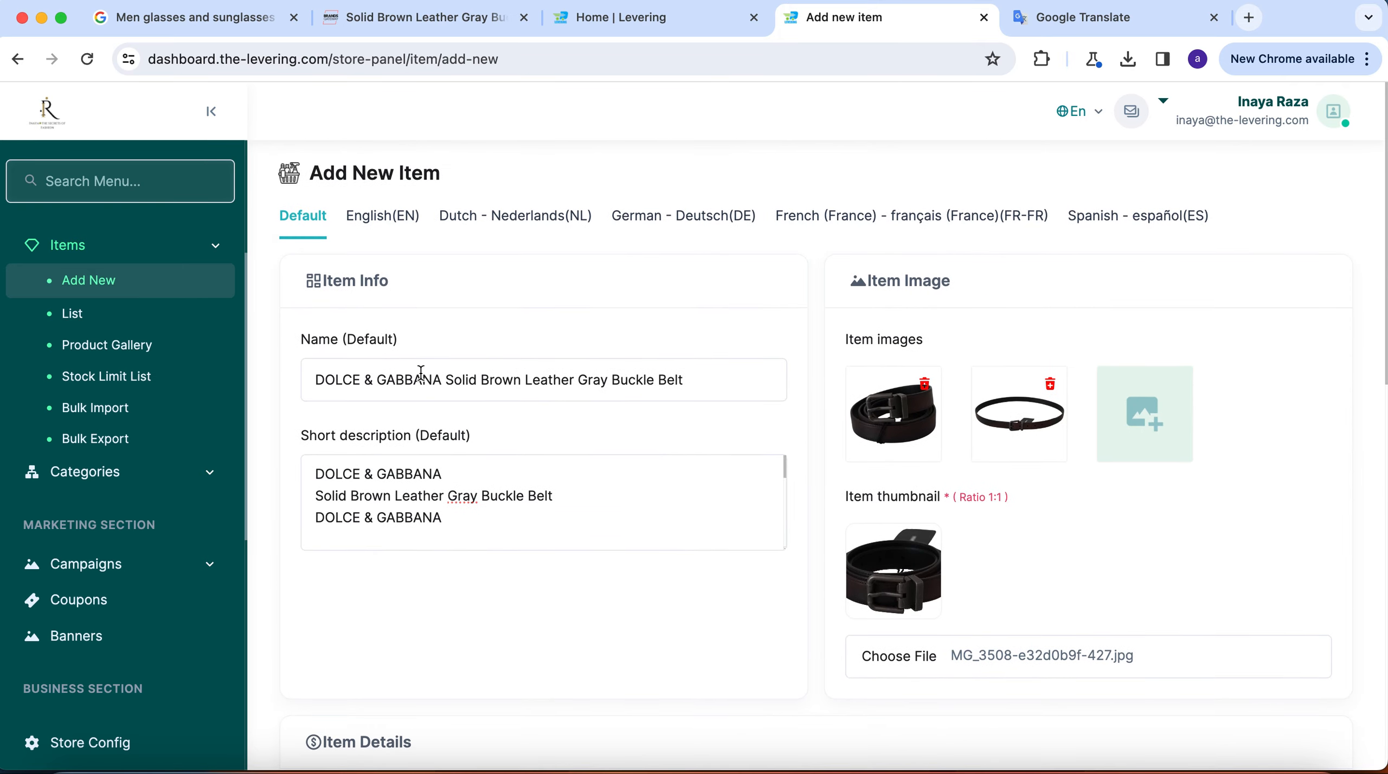
{"action": "left_click_drag", "start_coordinate": [440, 383], "coordinate": [305, 381]}
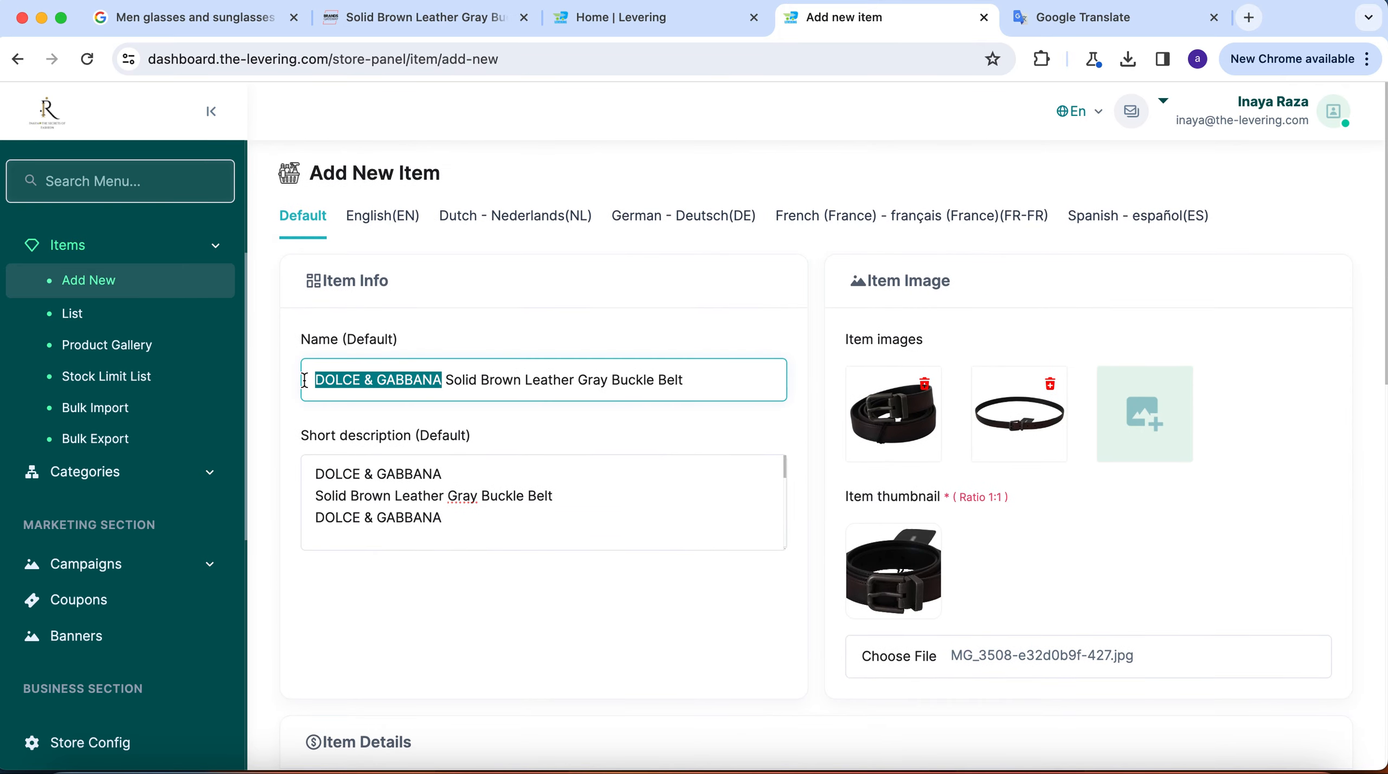
{"action": "right_click", "coordinate": [375, 382]}
{"action": "left_click", "coordinate": [559, 451]}
{"action": "scroll", "coordinate": [559, 459], "scroll_direction": "down", "scroll_amount": 10}
{"action": "scroll", "coordinate": [559, 465], "scroll_direction": "down", "scroll_amount": 8}
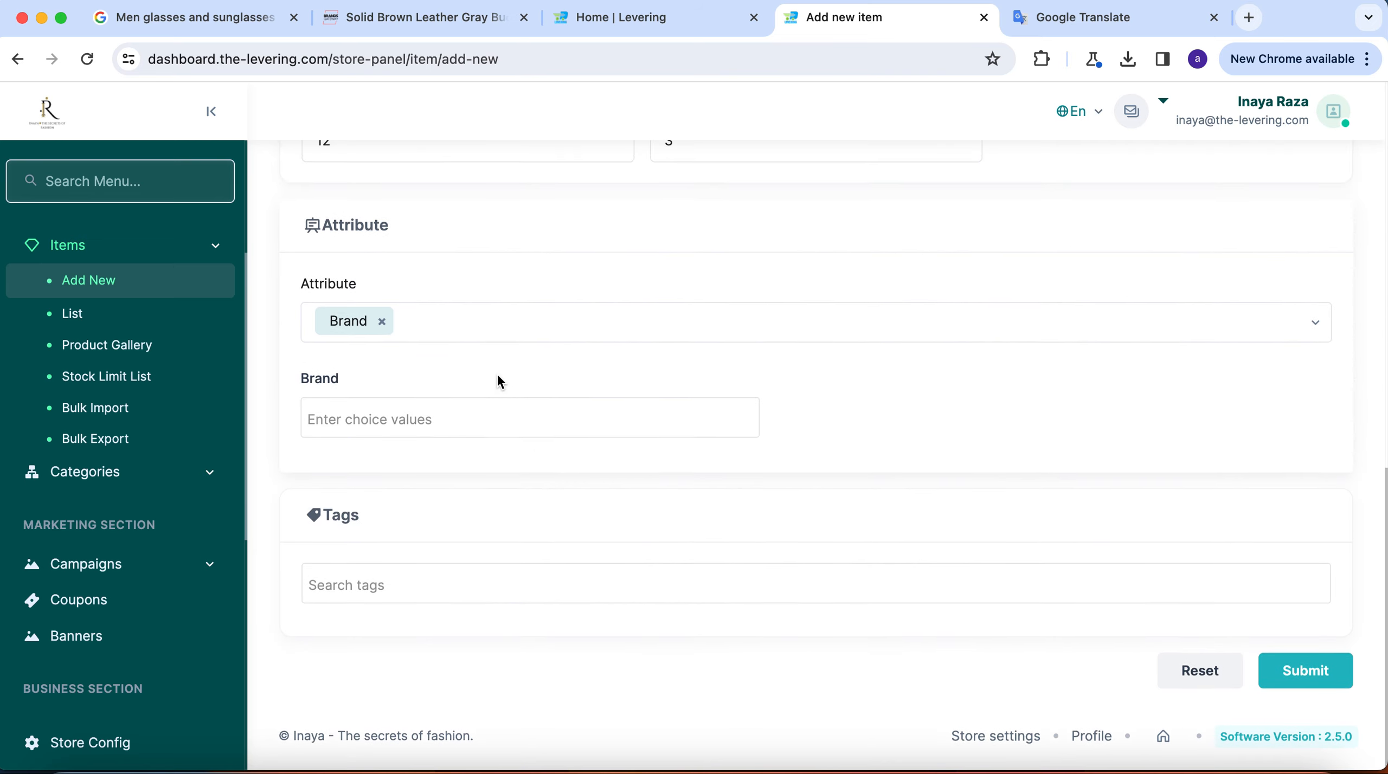
{"action": "left_click", "coordinate": [460, 419]}
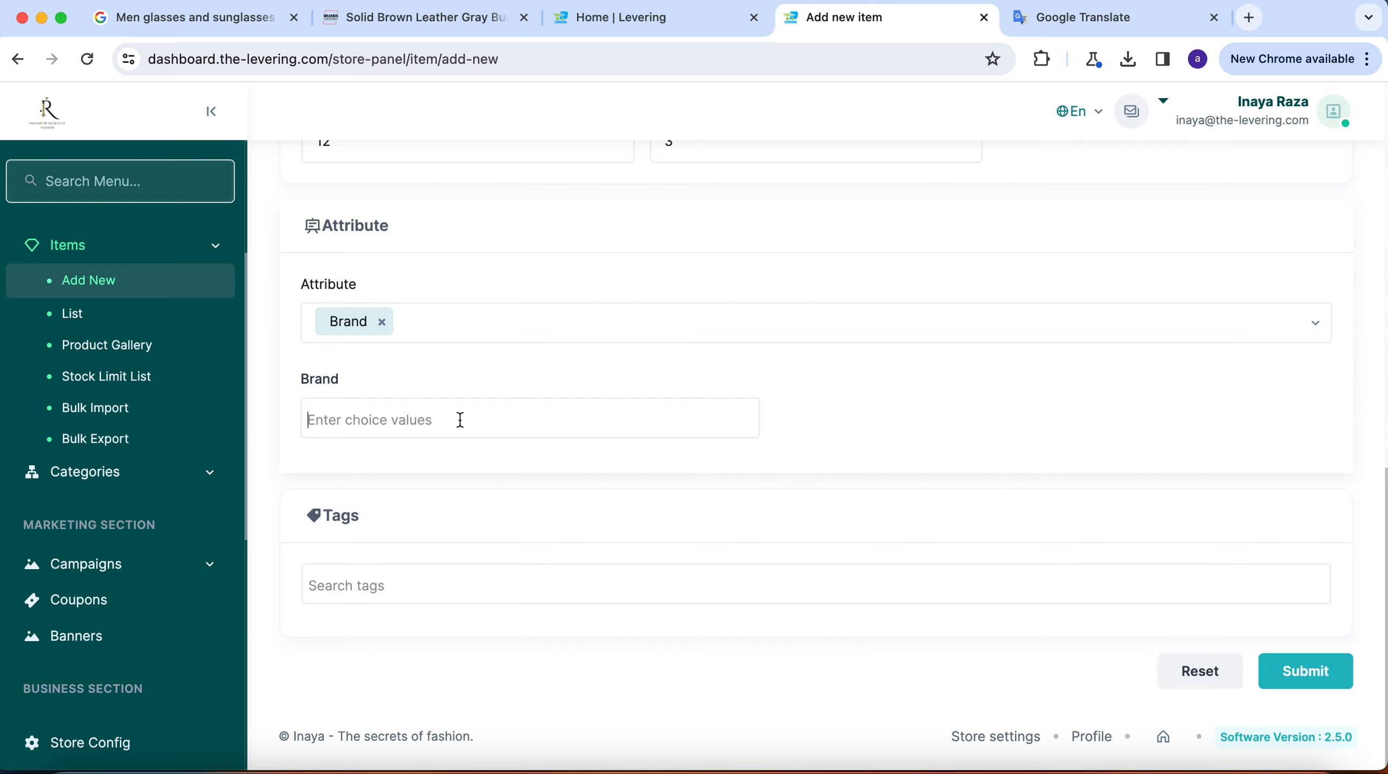
{"action": "key", "text": "super+v"}
Add the Size attribute to the item alongside Brand.
{"action": "left_click", "coordinate": [539, 325]}
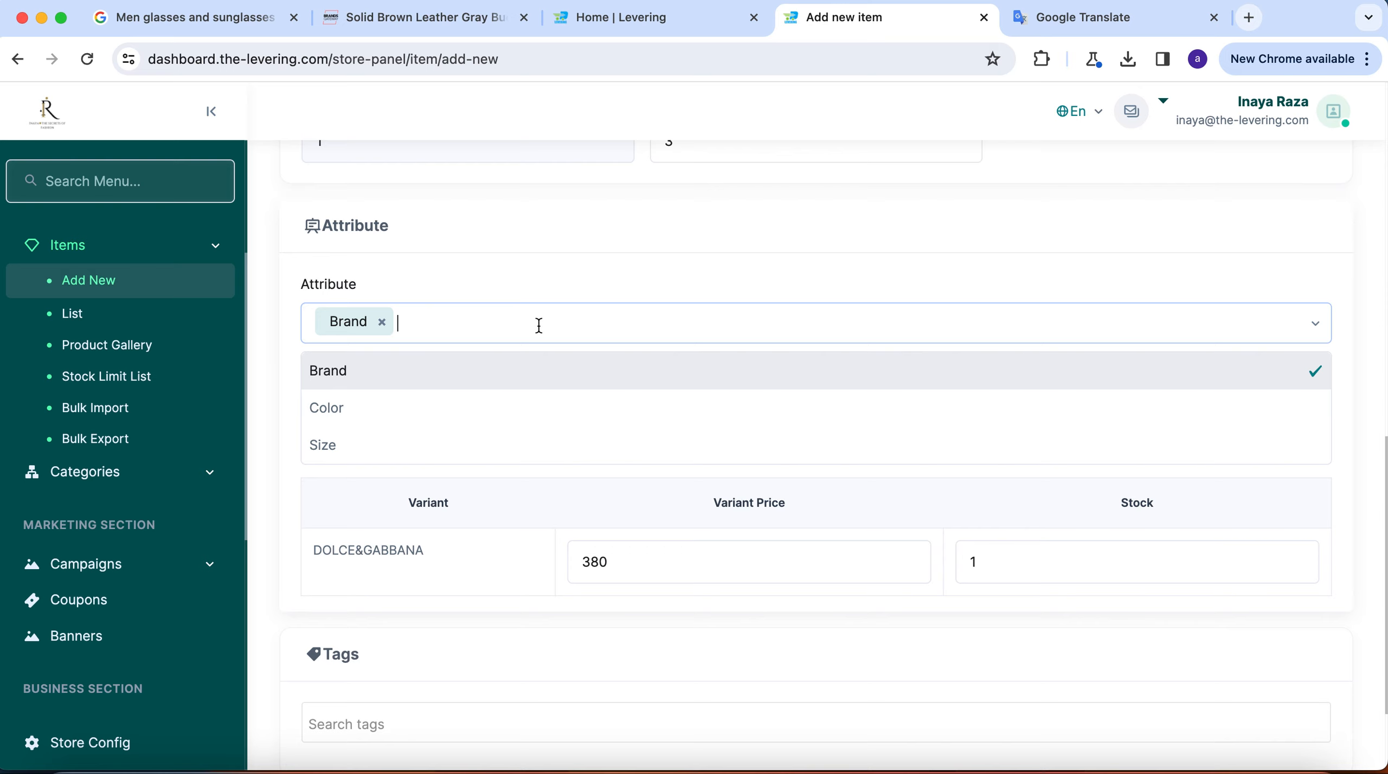
{"action": "left_click", "coordinate": [344, 445]}
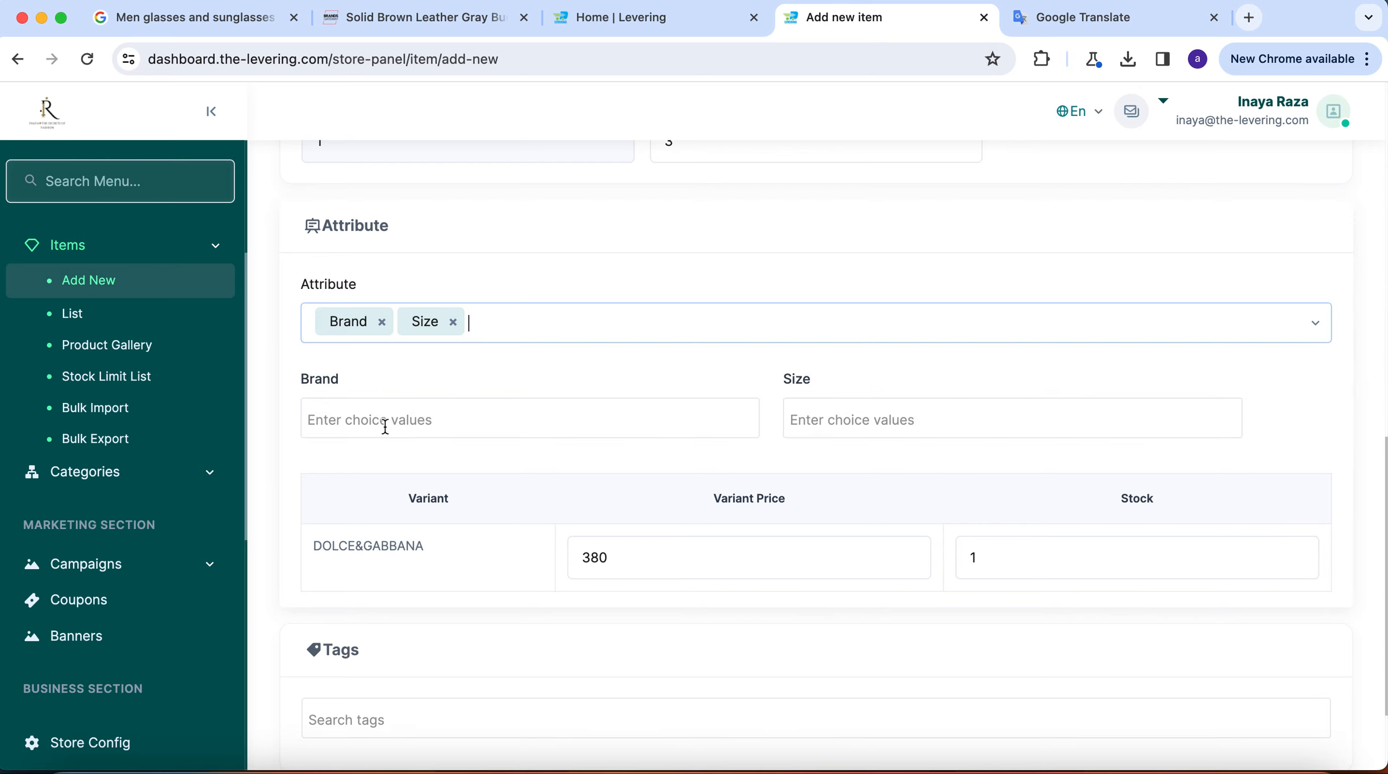
{"action": "left_click", "coordinate": [574, 426]}
{"action": "left_click", "coordinate": [803, 427]}
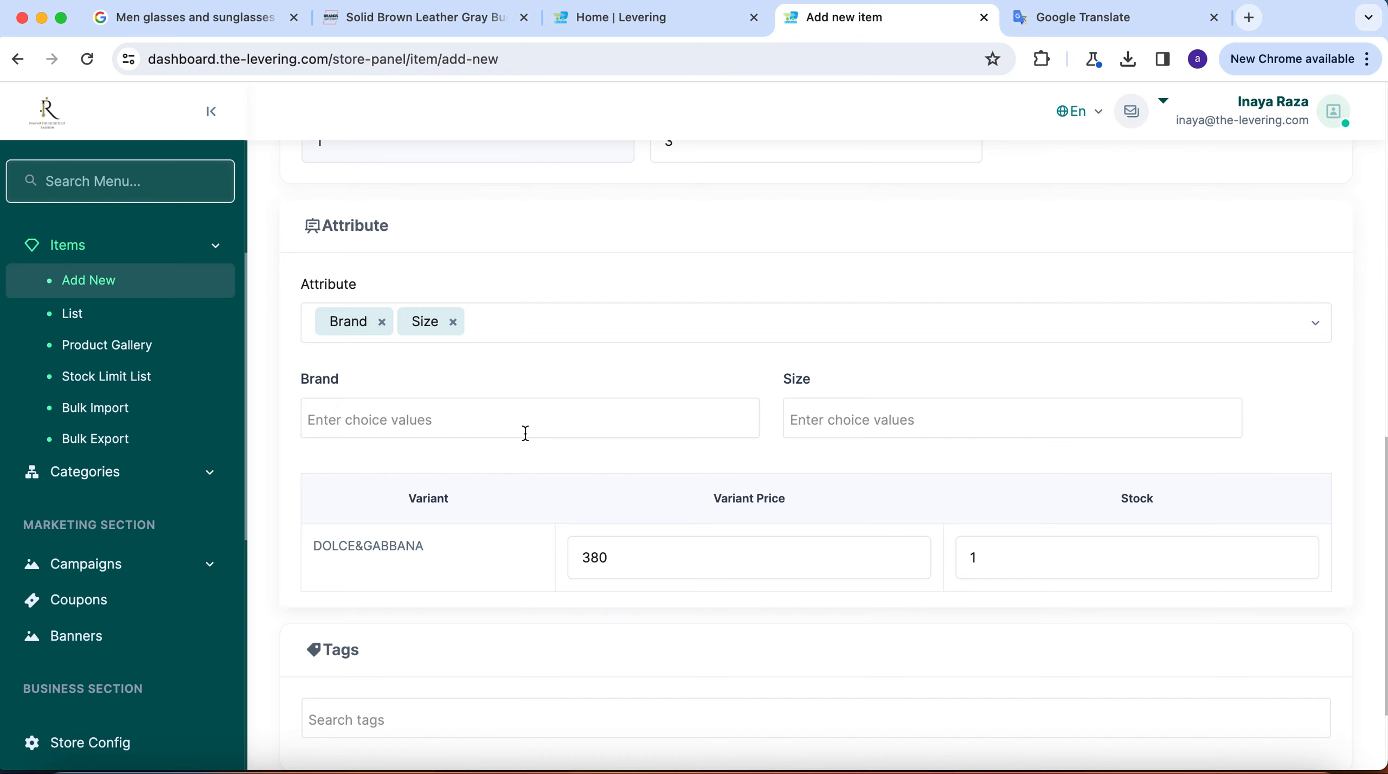
Enter Dolce & gabbana as the Brand attribute's choice value.
{"action": "type", "text": "D"}
{"action": "type", "text": "OLCE"}
{"action": "type", "text": " %"}
{"action": "key", "text": "BackSpace"}
{"action": "type", "text": "$"}
{"action": "key", "text": "BackSpace"}
{"action": "type", "text": "&"}
{"action": "key", "text": "BackSpace"}
{"action": "key", "text": "BackSpace"}
{"action": "key", "text": "BackSpace"}
{"action": "key", "text": "BackSpace"}
{"action": "key", "text": "BackSpace"}
{"action": "key", "text": "BackSpace"}
{"action": "key", "text": "BackSpace"}
{"action": "type", "text": "Dolce & G"}
{"action": "key", "text": "BackSpace"}
{"action": "type", "text": "gabbana"}
{"action": "left_click", "coordinate": [919, 426]}
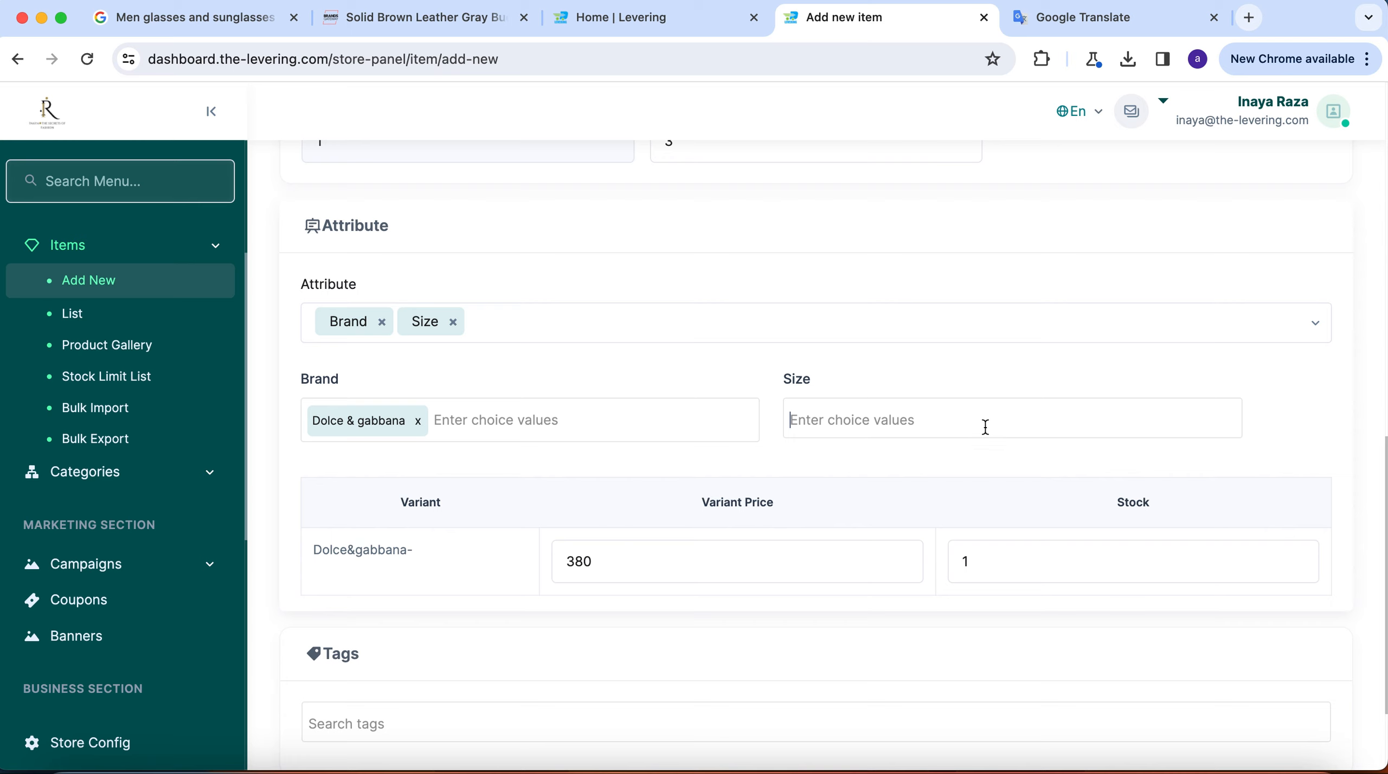
Copy the size 115 cm / 46 Inches from the BrandsGateway product page and add it as the item's Size value.
{"action": "left_click", "coordinate": [425, 17]}
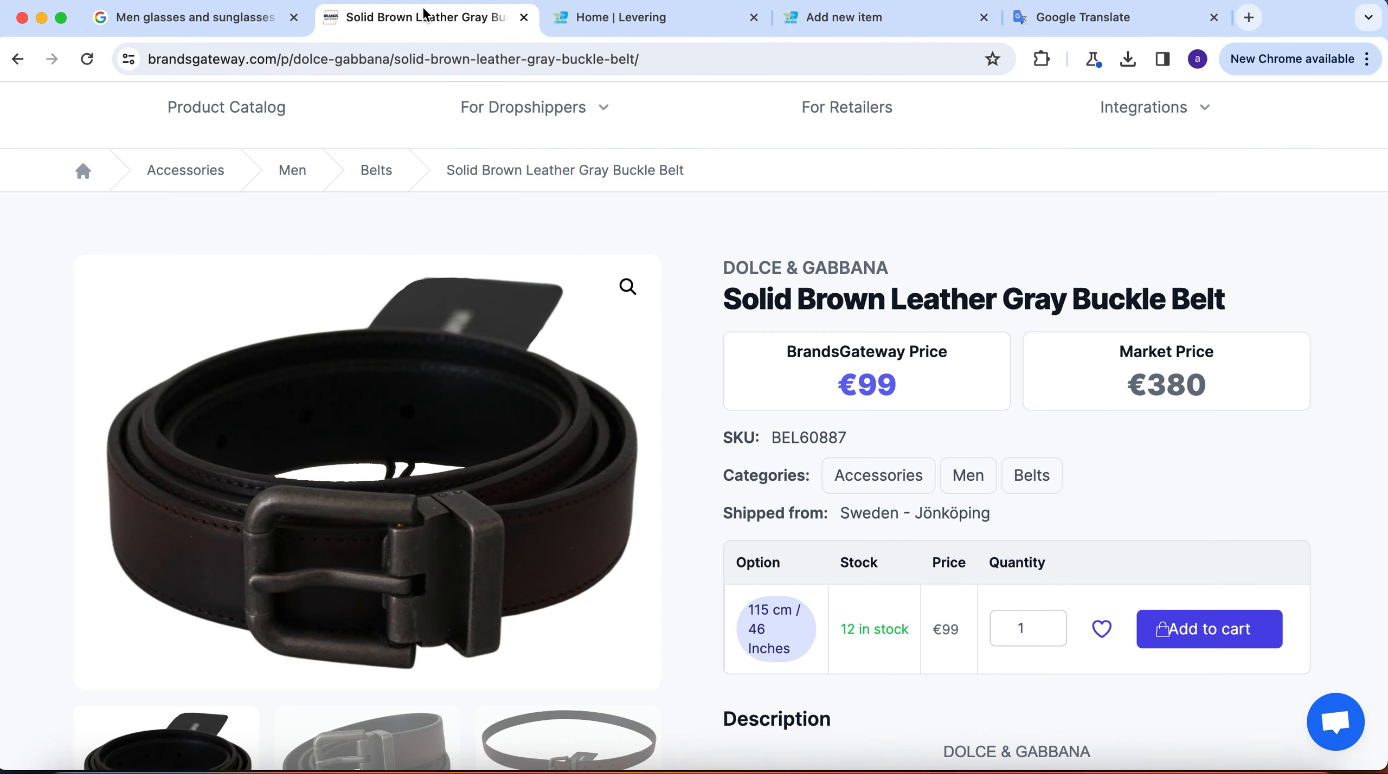
{"action": "scroll", "coordinate": [915, 485], "scroll_direction": "down", "scroll_amount": 5}
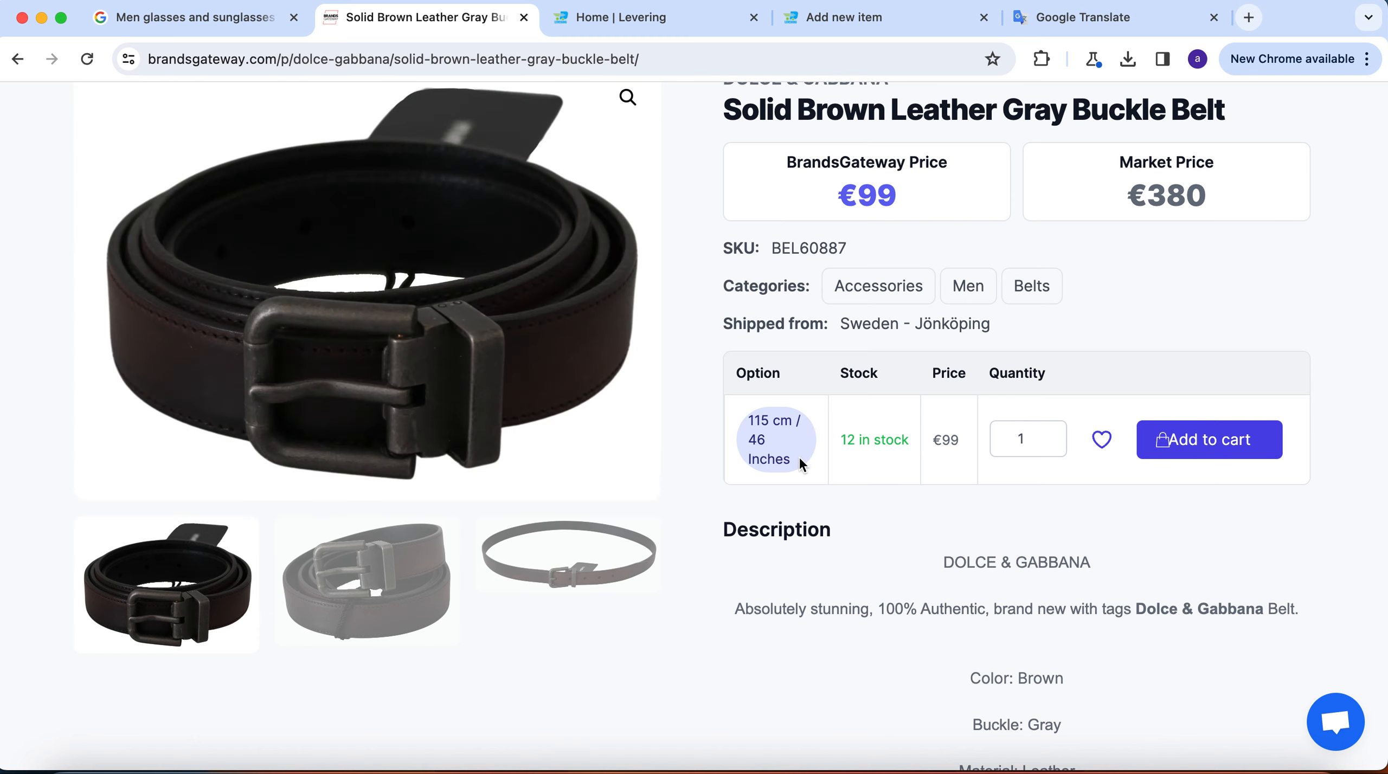
{"action": "left_click_drag", "start_coordinate": [800, 460], "coordinate": [748, 410]}
{"action": "right_click", "coordinate": [764, 421]}
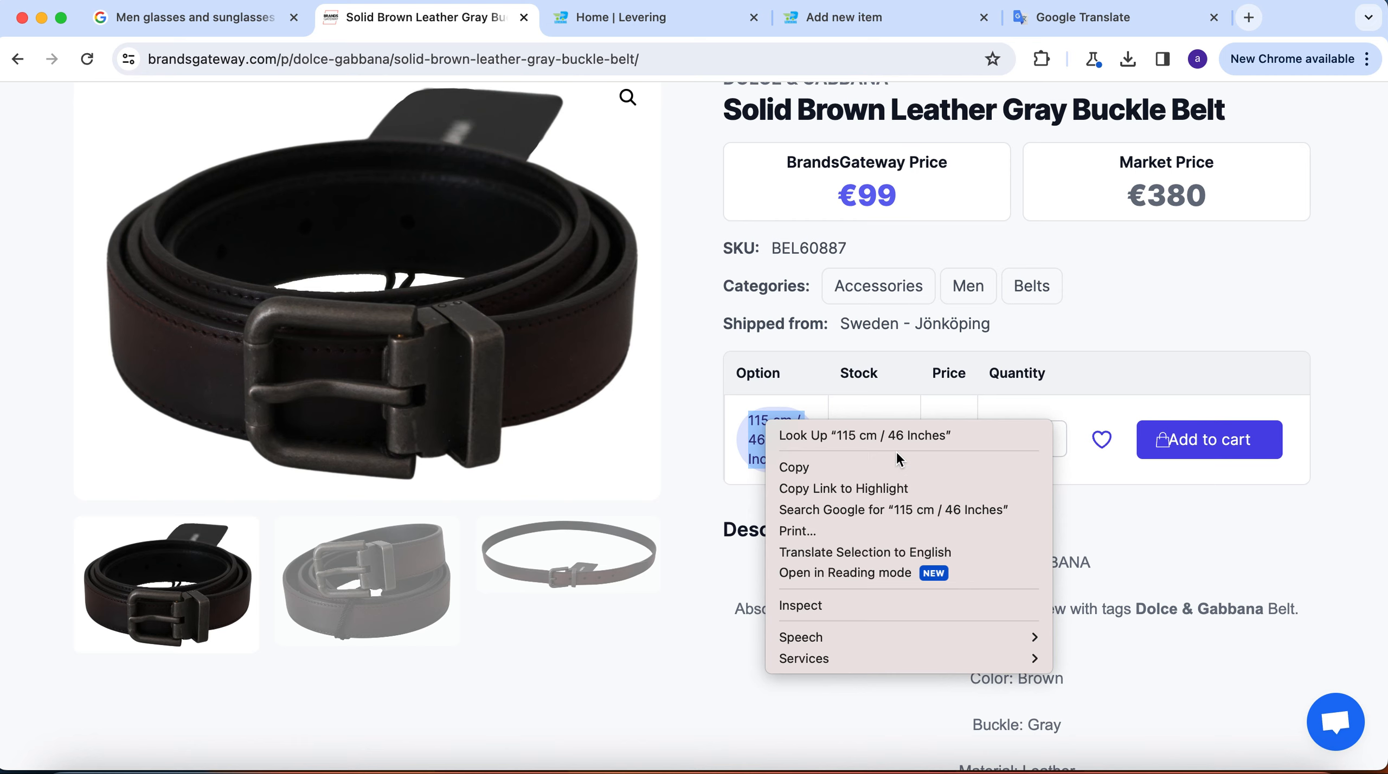
{"action": "left_click", "coordinate": [899, 469]}
{"action": "left_click", "coordinate": [892, 24]}
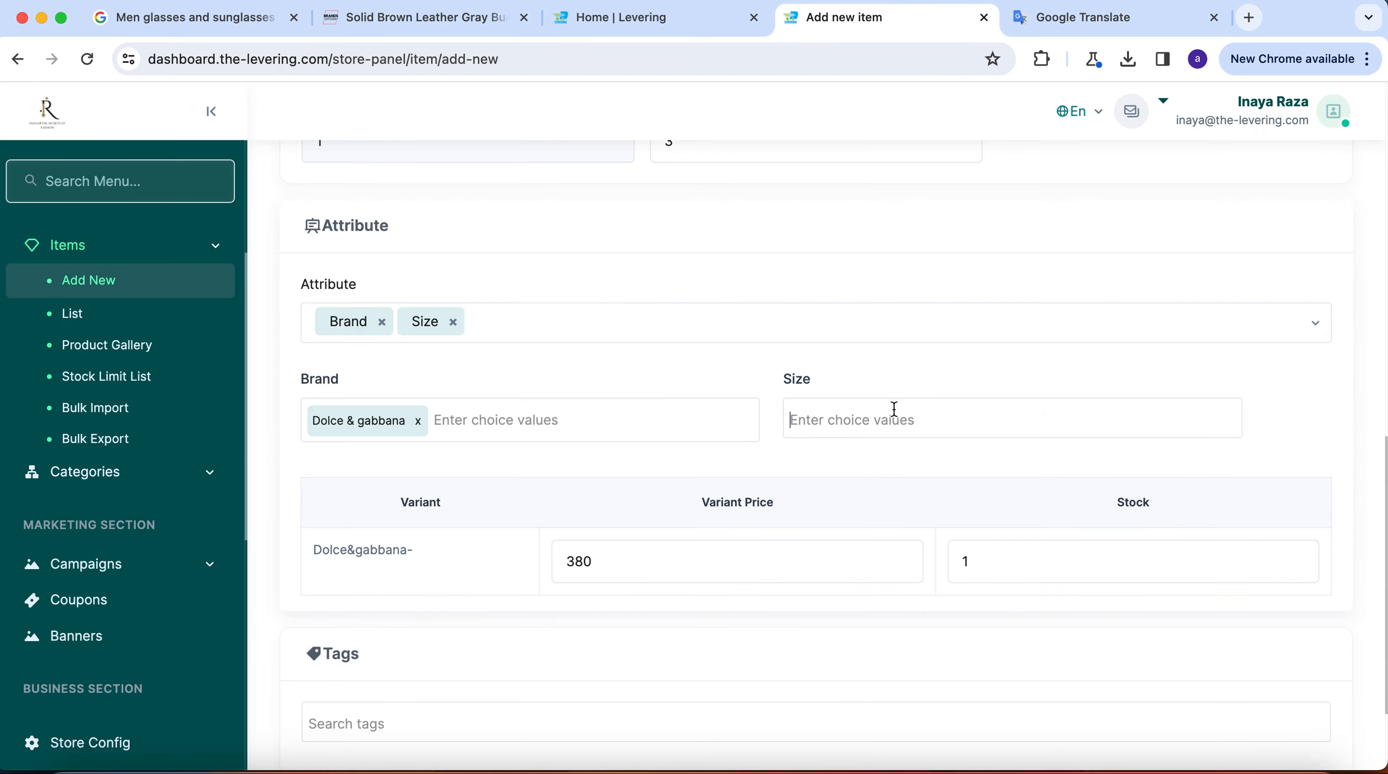
{"action": "key", "text": "super+v"}
{"action": "key", "text": "Return"}
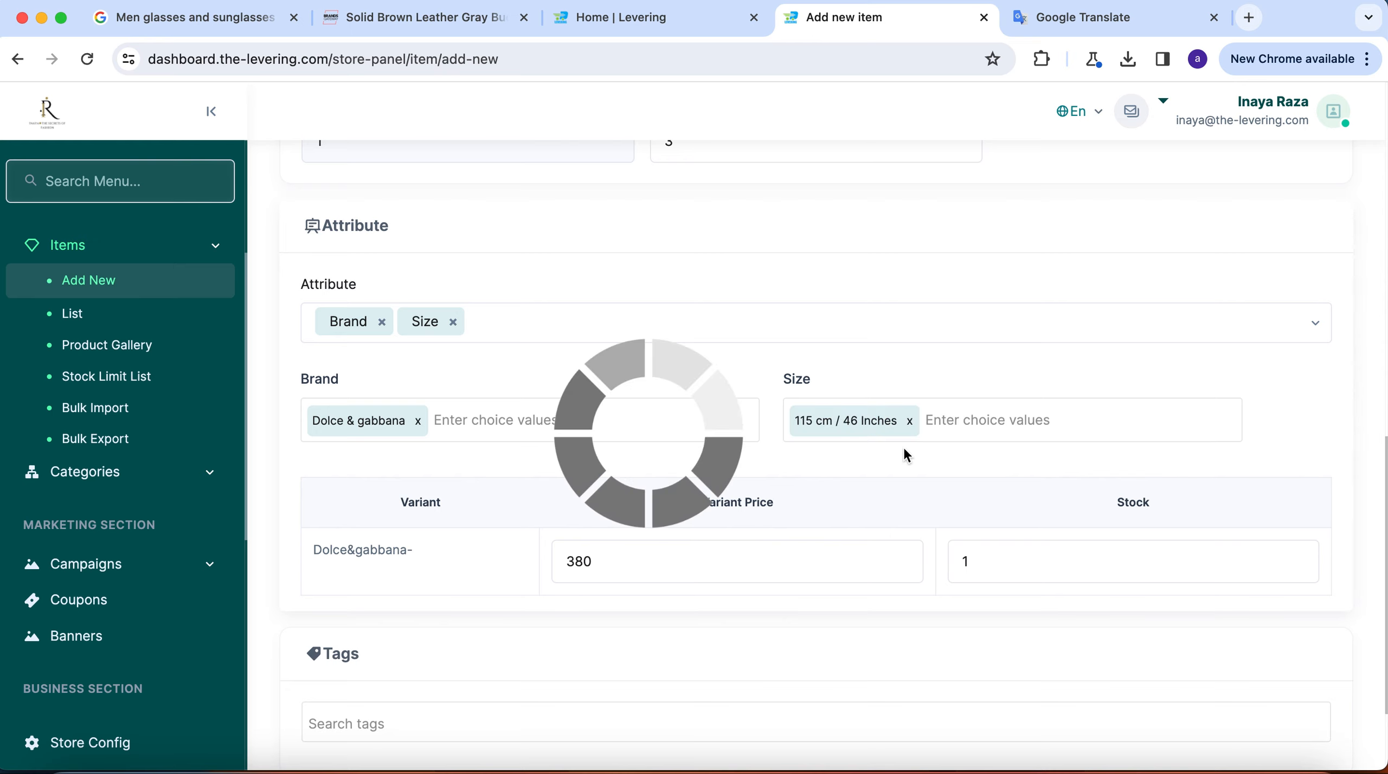
Check the belt's color on the BrandsGateway product page and add the Color attribute to the new item.
{"action": "left_click", "coordinate": [567, 320]}
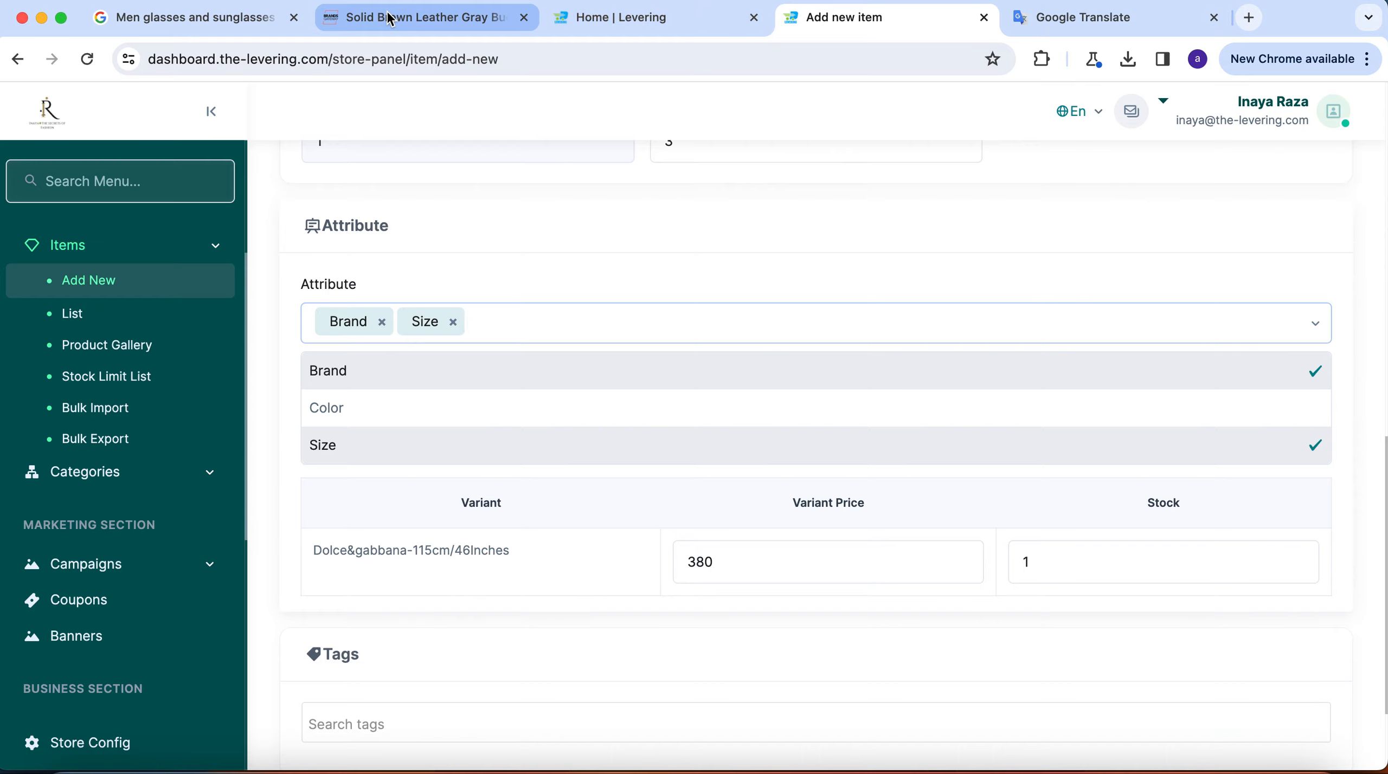
{"action": "left_click", "coordinate": [412, 17]}
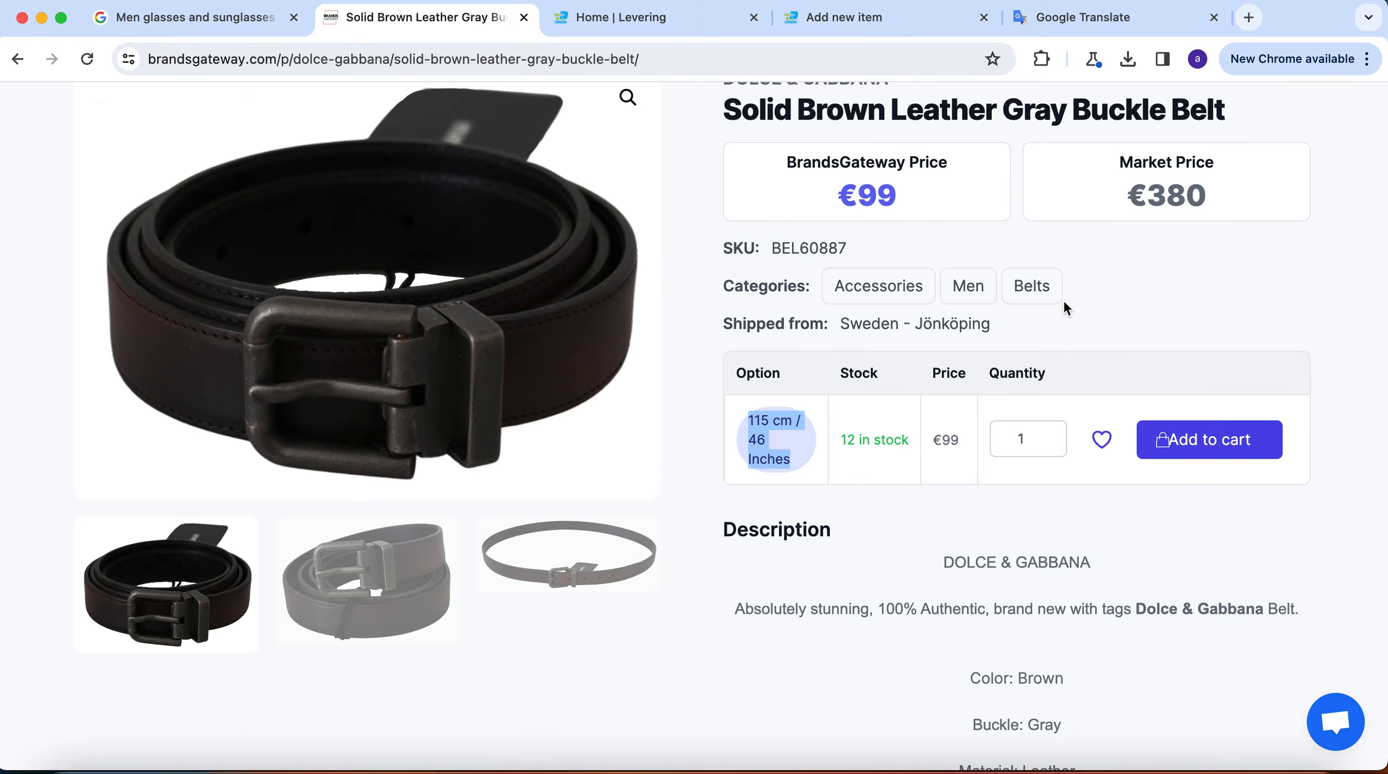
{"action": "scroll", "coordinate": [1130, 326], "scroll_direction": "up", "scroll_amount": 4}
{"action": "scroll", "coordinate": [1131, 328], "scroll_direction": "down", "scroll_amount": 12}
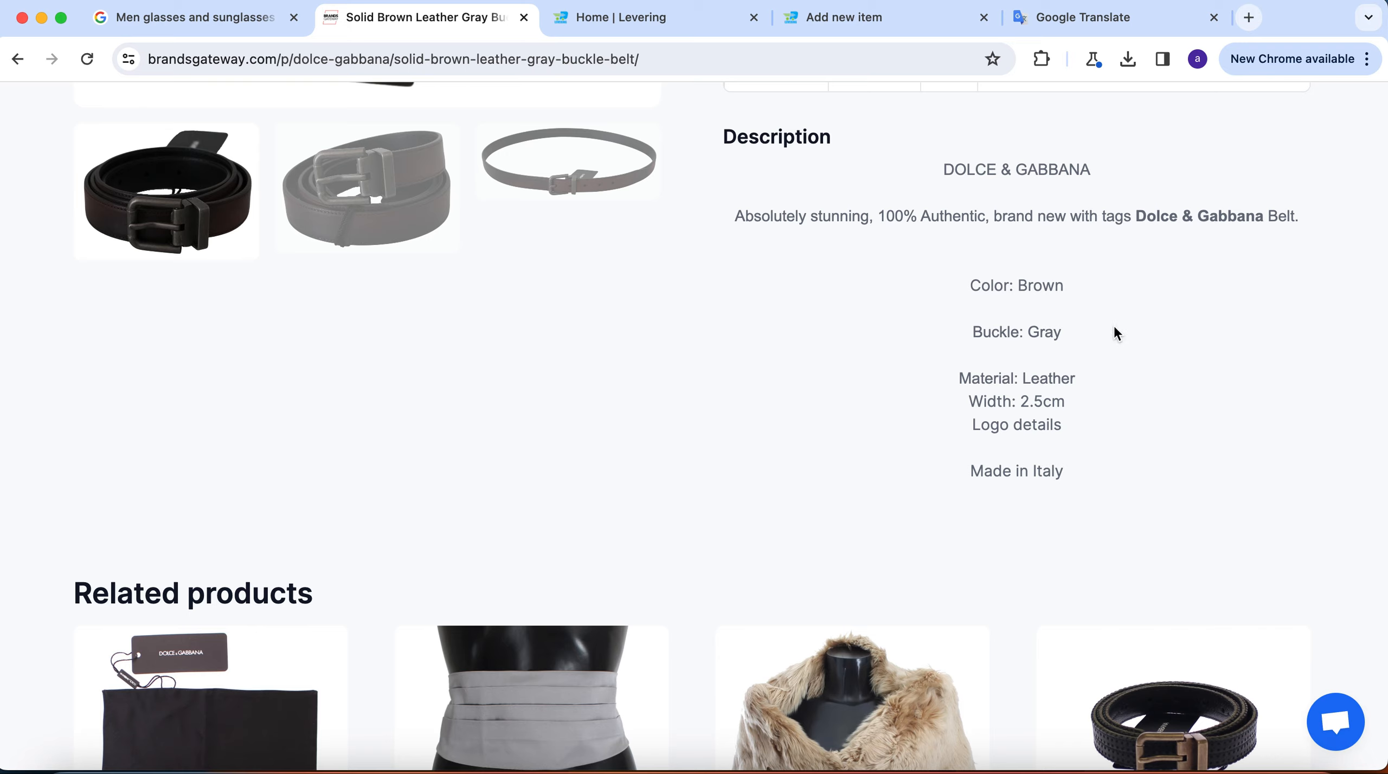
{"action": "scroll", "coordinate": [1124, 328], "scroll_direction": "up", "scroll_amount": 3}
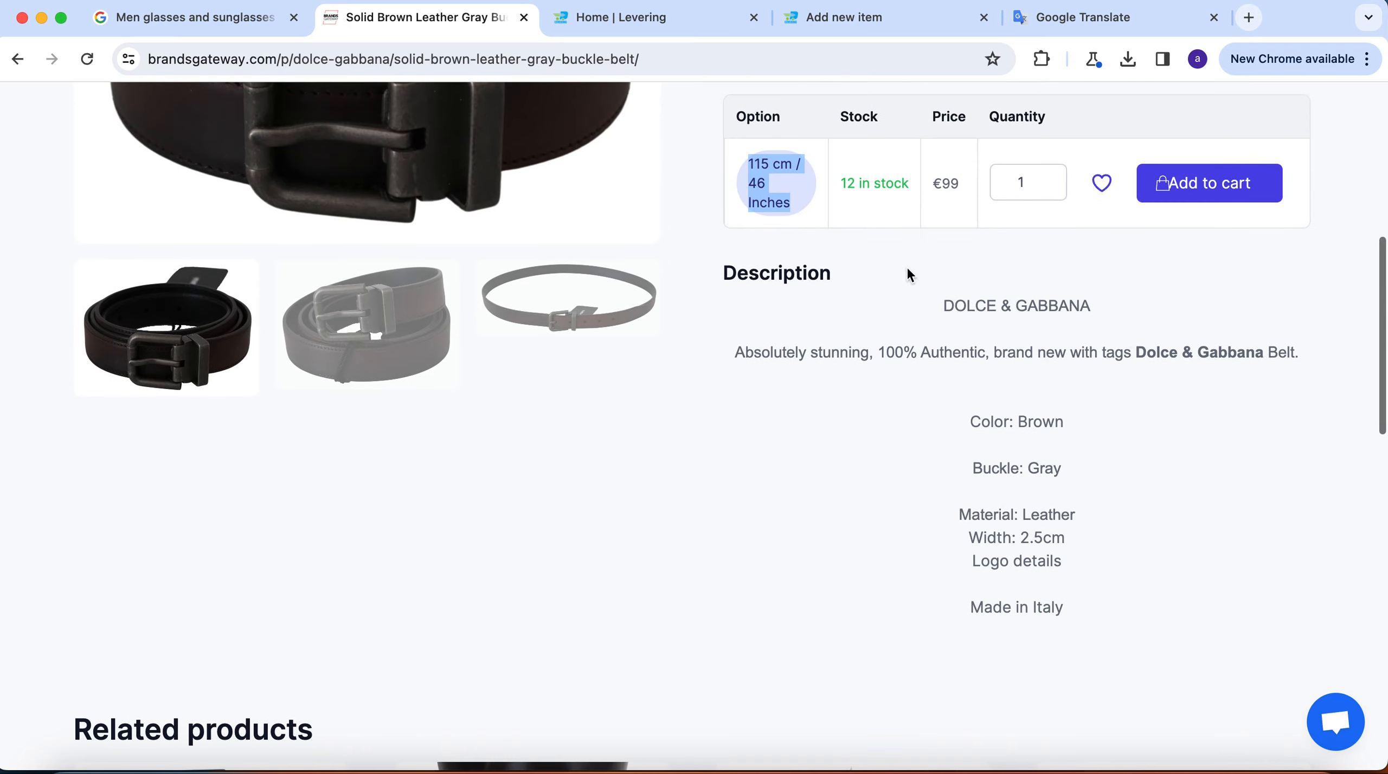
{"action": "left_click", "coordinate": [866, 20]}
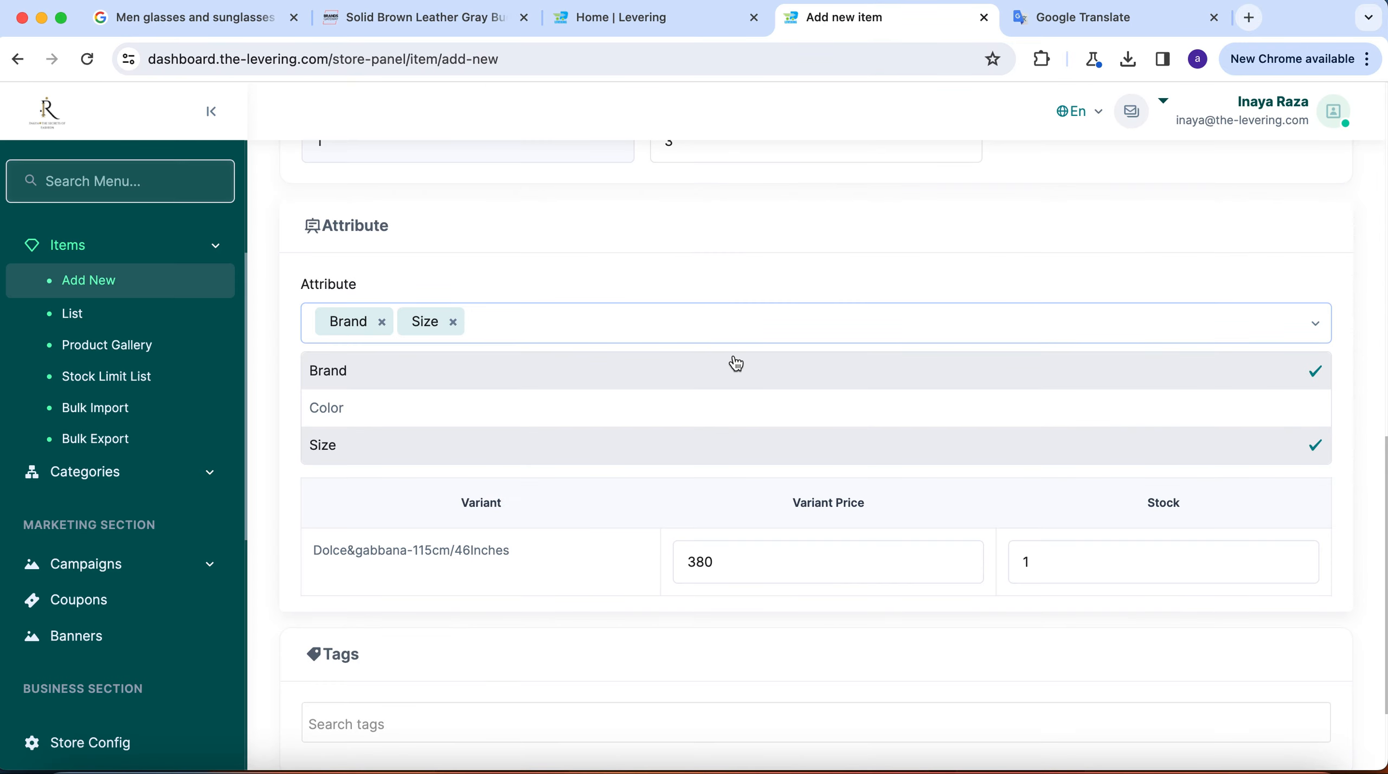
{"action": "type", "text": "color"}
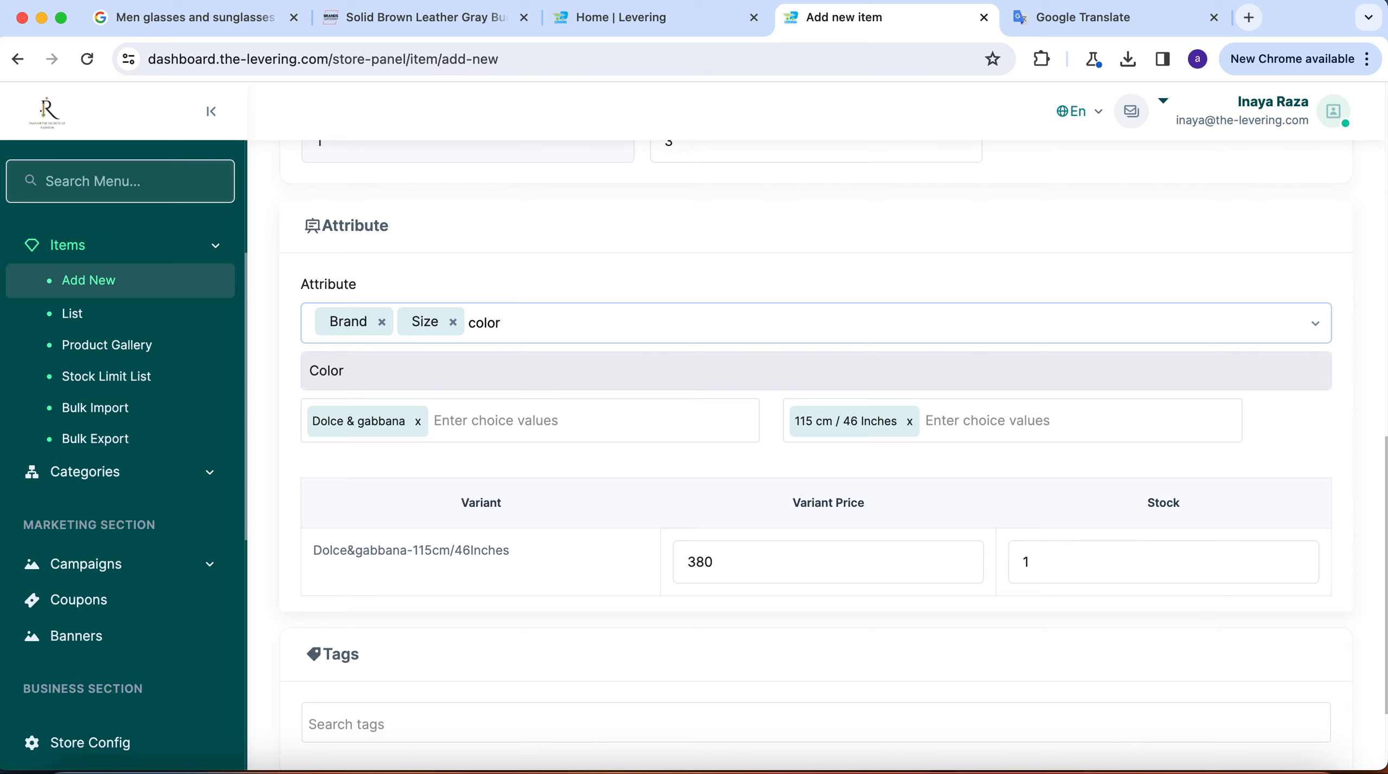
{"action": "key", "text": "BackSpace"}
{"action": "key", "text": "BackSpace"}
{"action": "key", "text": "BackSpace"}
{"action": "key", "text": "BackSpace"}
{"action": "key", "text": "BackSpace"}
{"action": "left_click", "coordinate": [635, 374]}
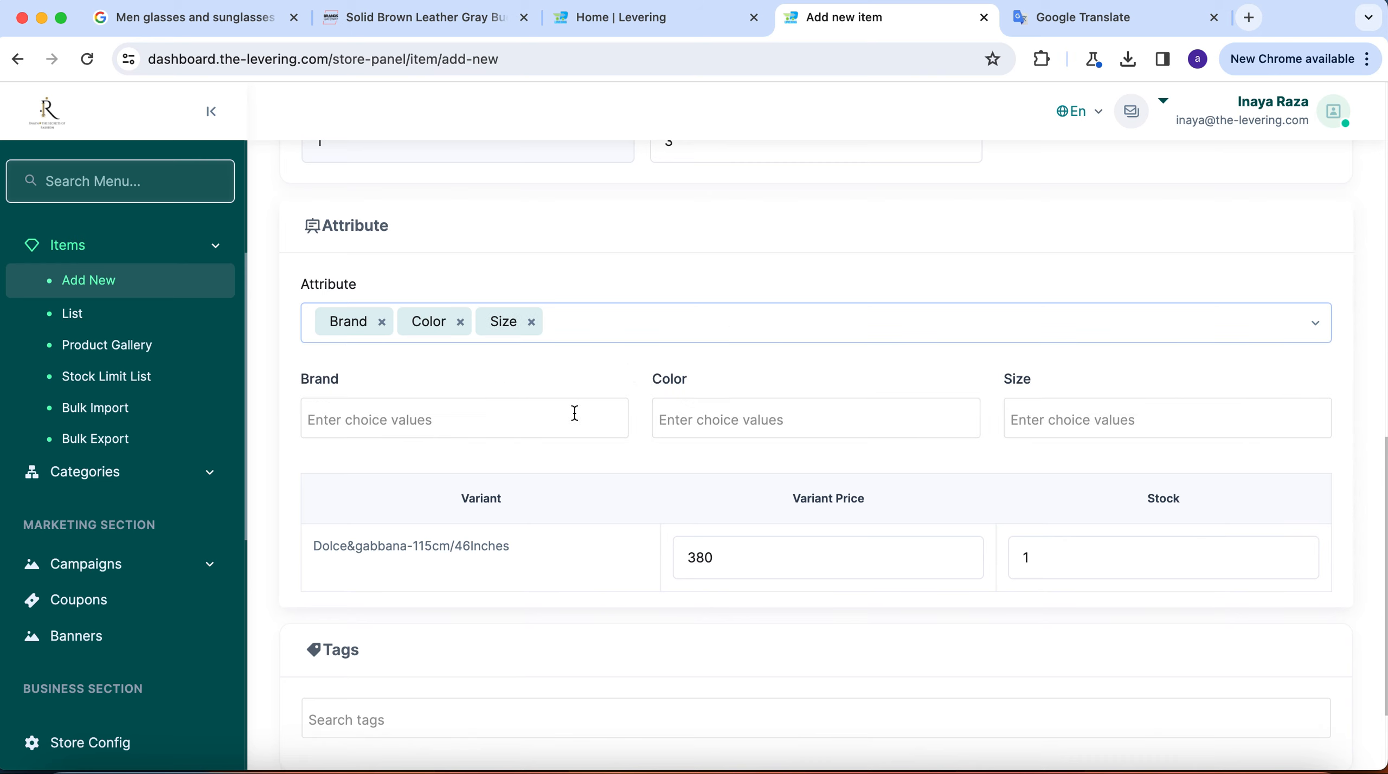
Enter Brown as the Color attribute's choice value for the new belt item.
{"action": "left_click", "coordinate": [758, 423]}
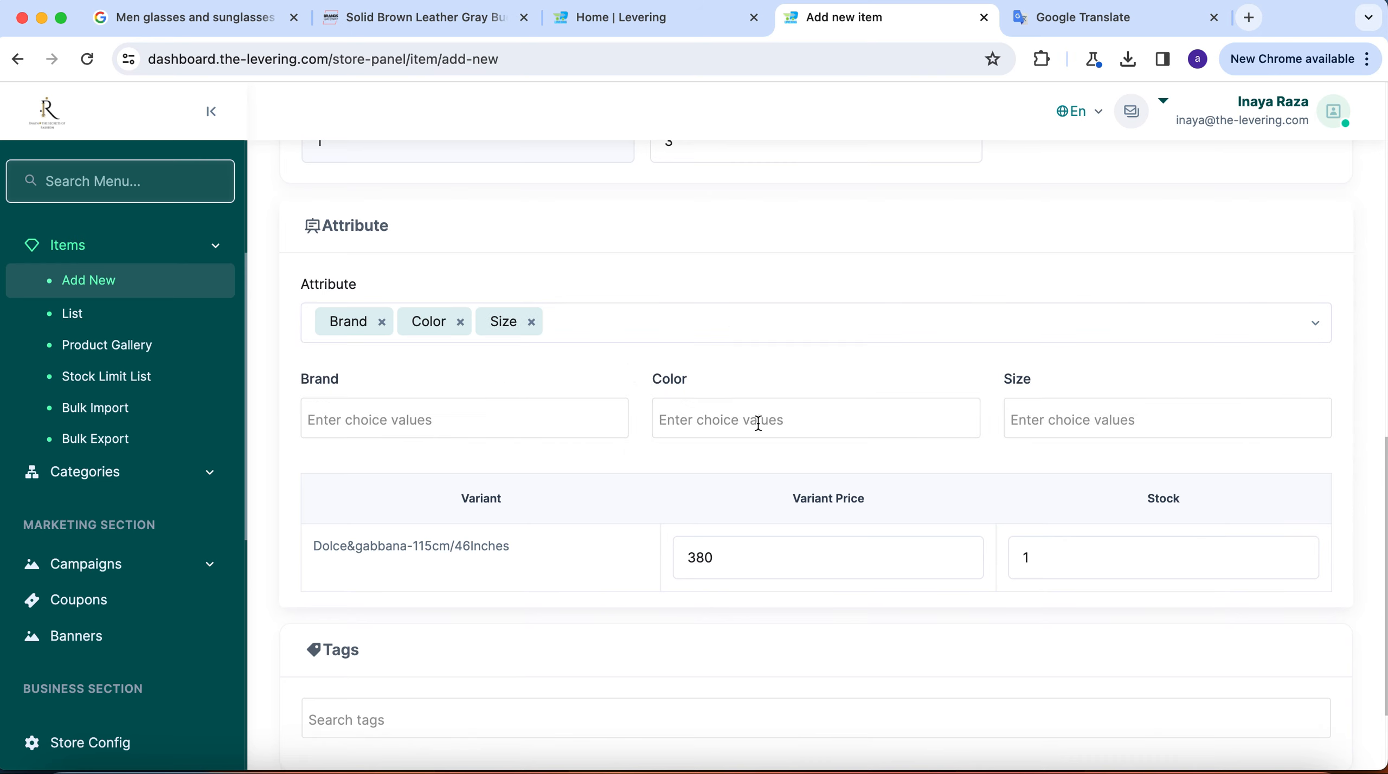
{"action": "type", "text": "Brown"}
{"action": "key", "text": "Return"}
{"action": "scroll", "coordinate": [924, 473], "scroll_direction": "down", "scroll_amount": 3}
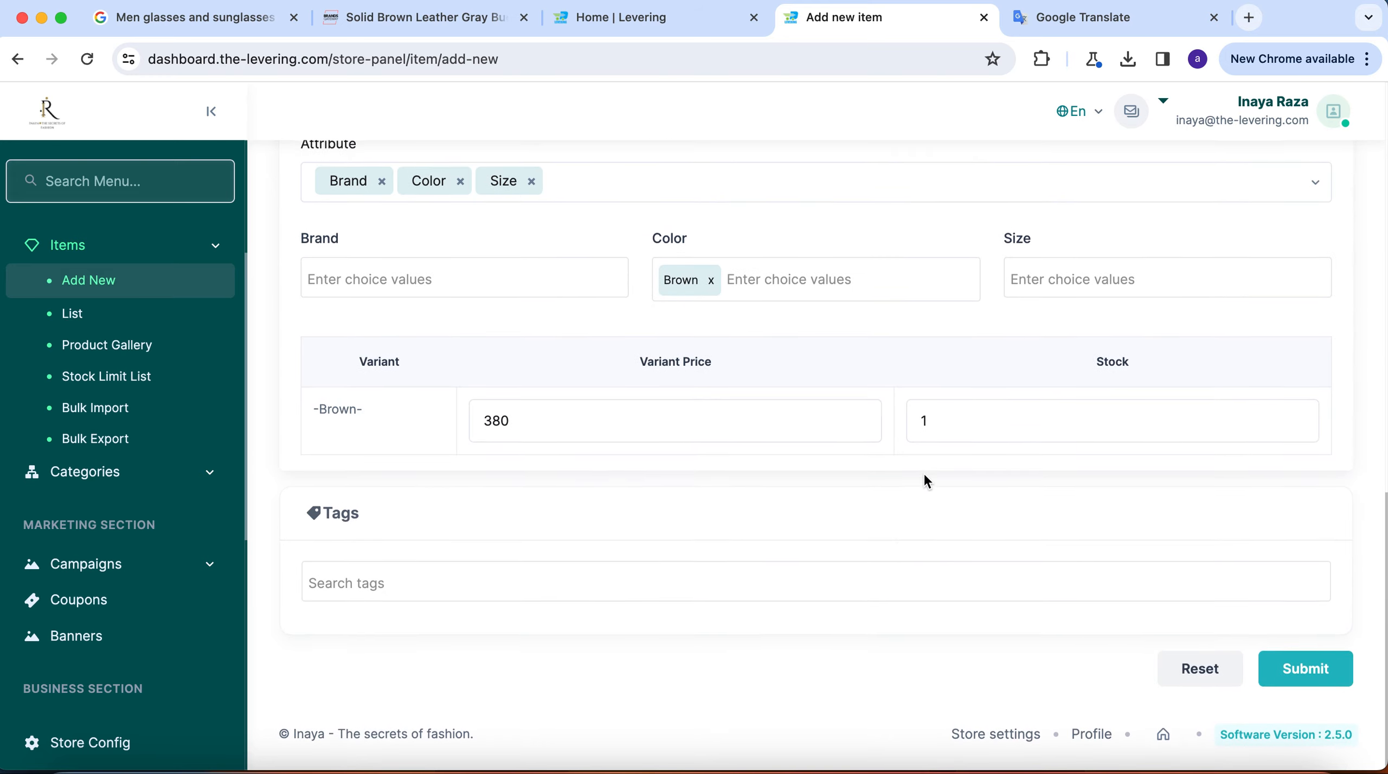
Set the Brown variant's stock to 12 and check the total stock in the item details.
{"action": "scroll", "coordinate": [924, 476], "scroll_direction": "up", "scroll_amount": 3}
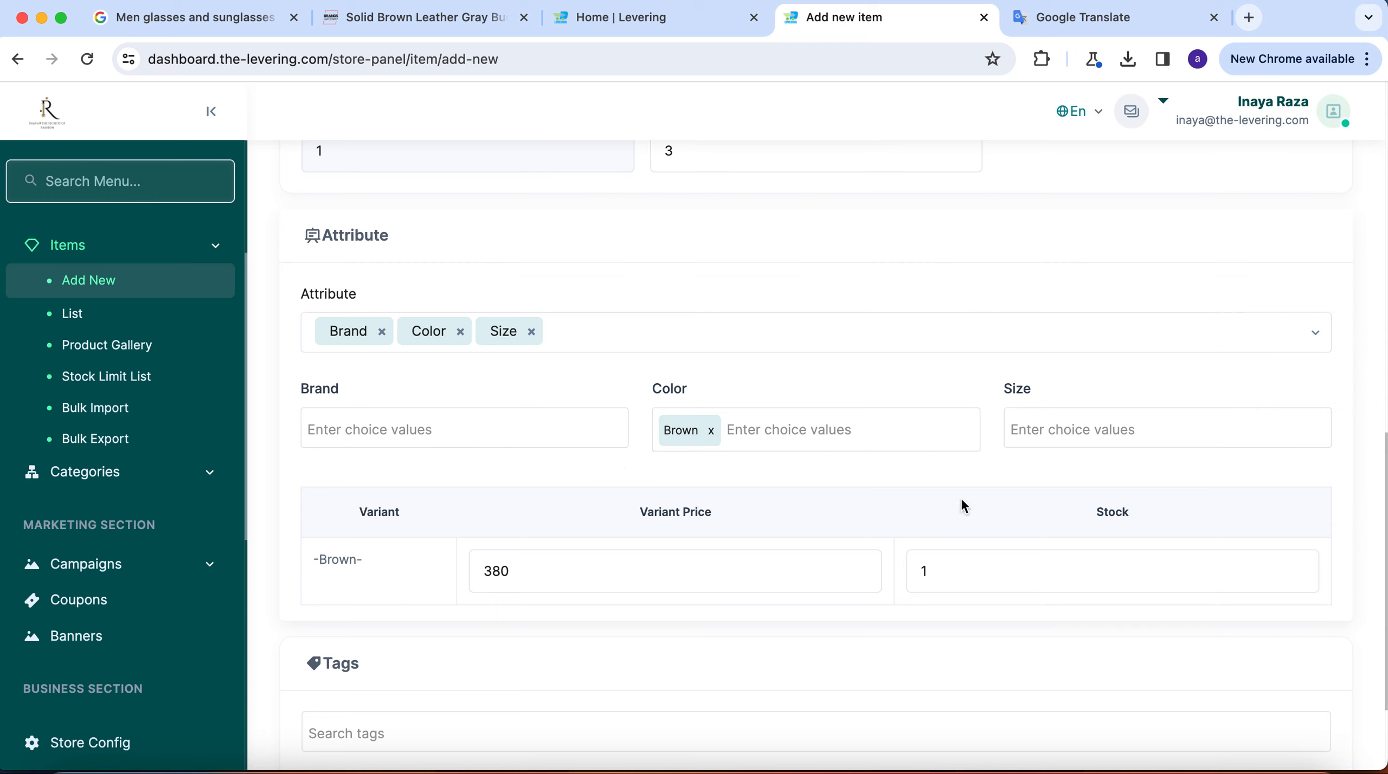
{"action": "double_click", "coordinate": [1064, 569]}
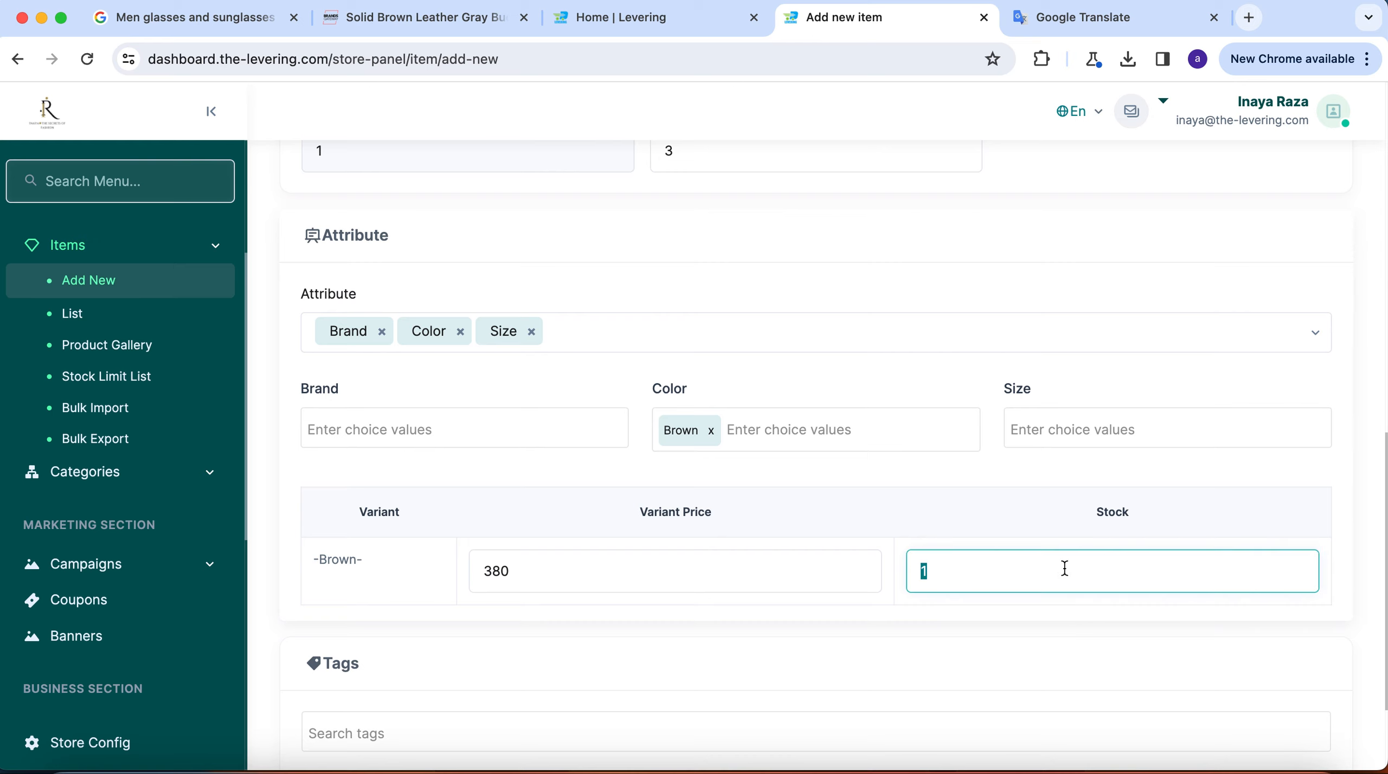
{"action": "type", "text": "12"}
{"action": "left_click", "coordinate": [931, 498]}
{"action": "left_click", "coordinate": [1011, 567]}
{"action": "scroll", "coordinate": [766, 507], "scroll_direction": "up", "scroll_amount": 5}
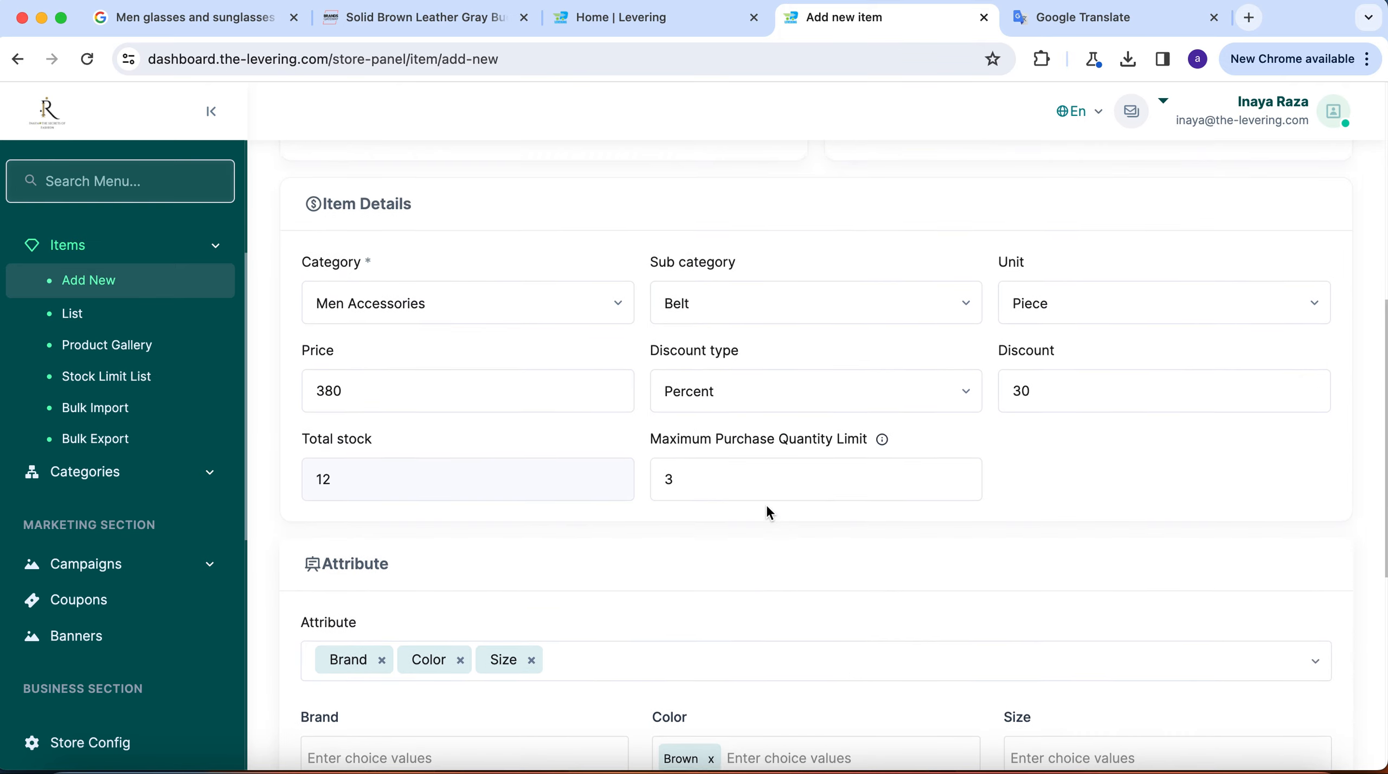
{"action": "scroll", "coordinate": [767, 506], "scroll_direction": "down", "scroll_amount": 5}
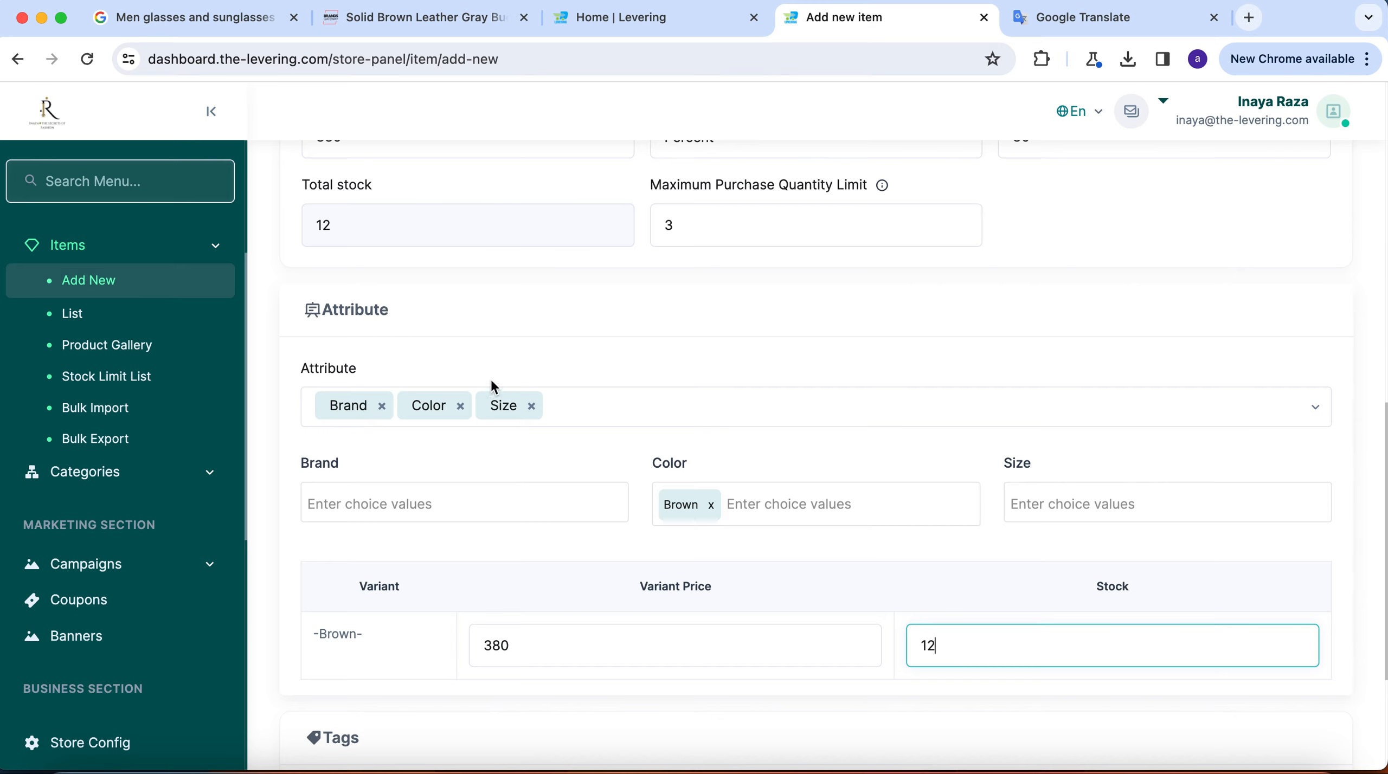
{"action": "left_click", "coordinate": [634, 401]}
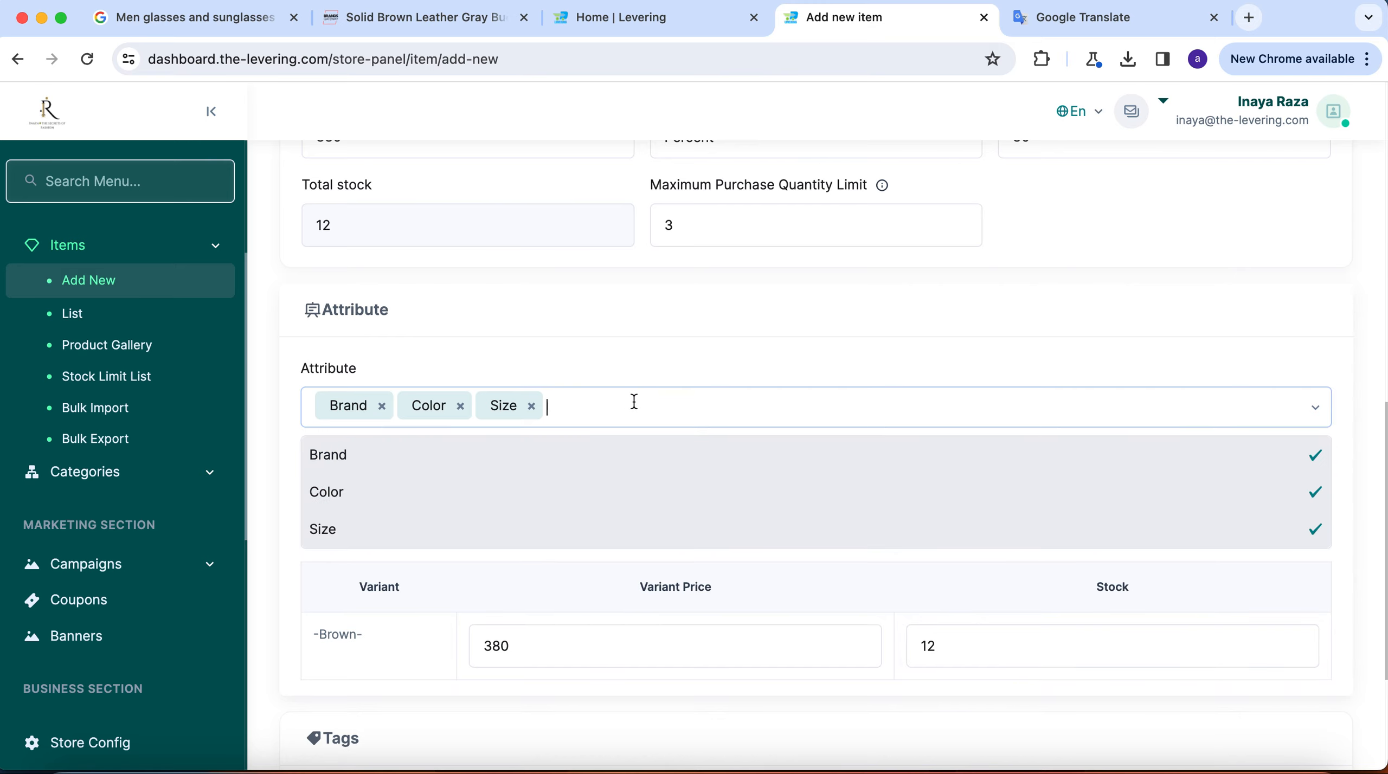
{"action": "type", "text": "s"}
{"action": "key", "text": "BackSpace"}
{"action": "type", "text": "s"}
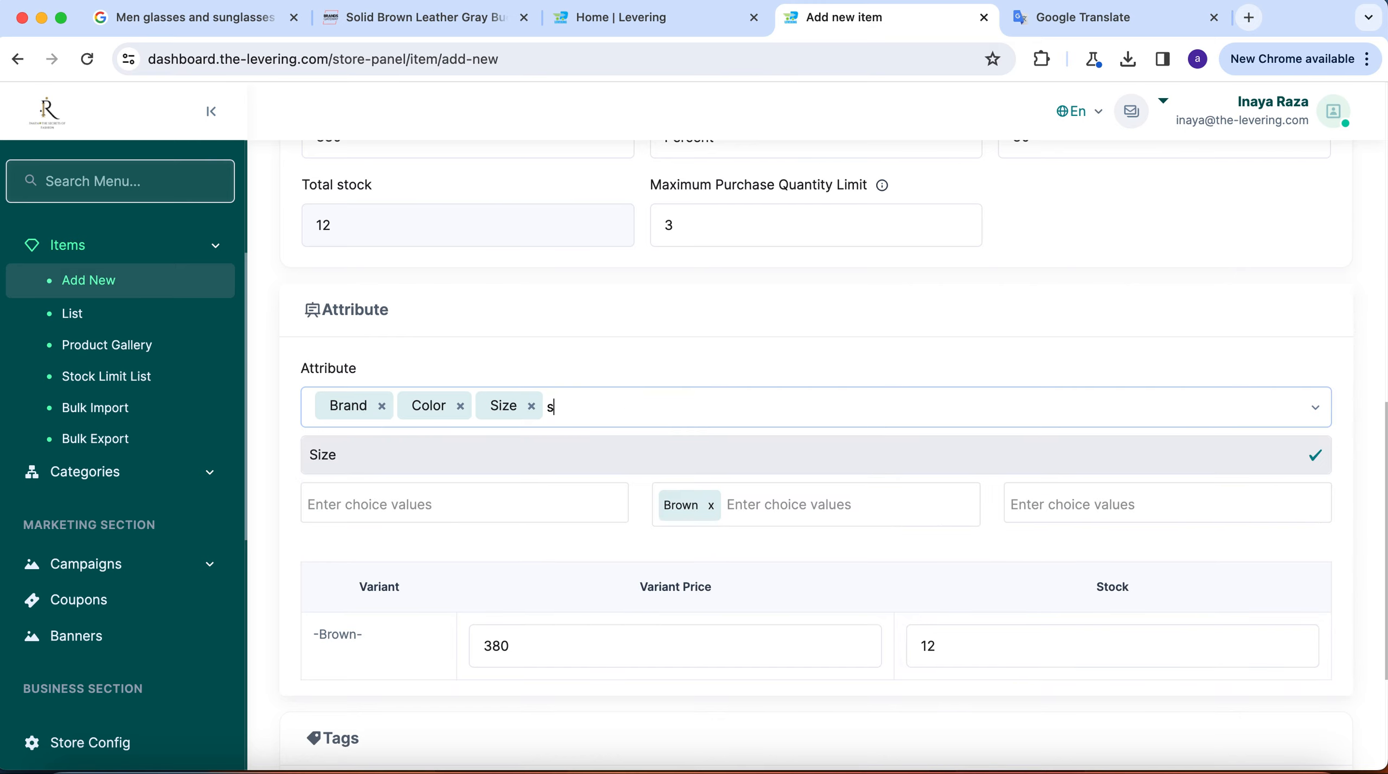
{"action": "key", "text": "BackSpace"}
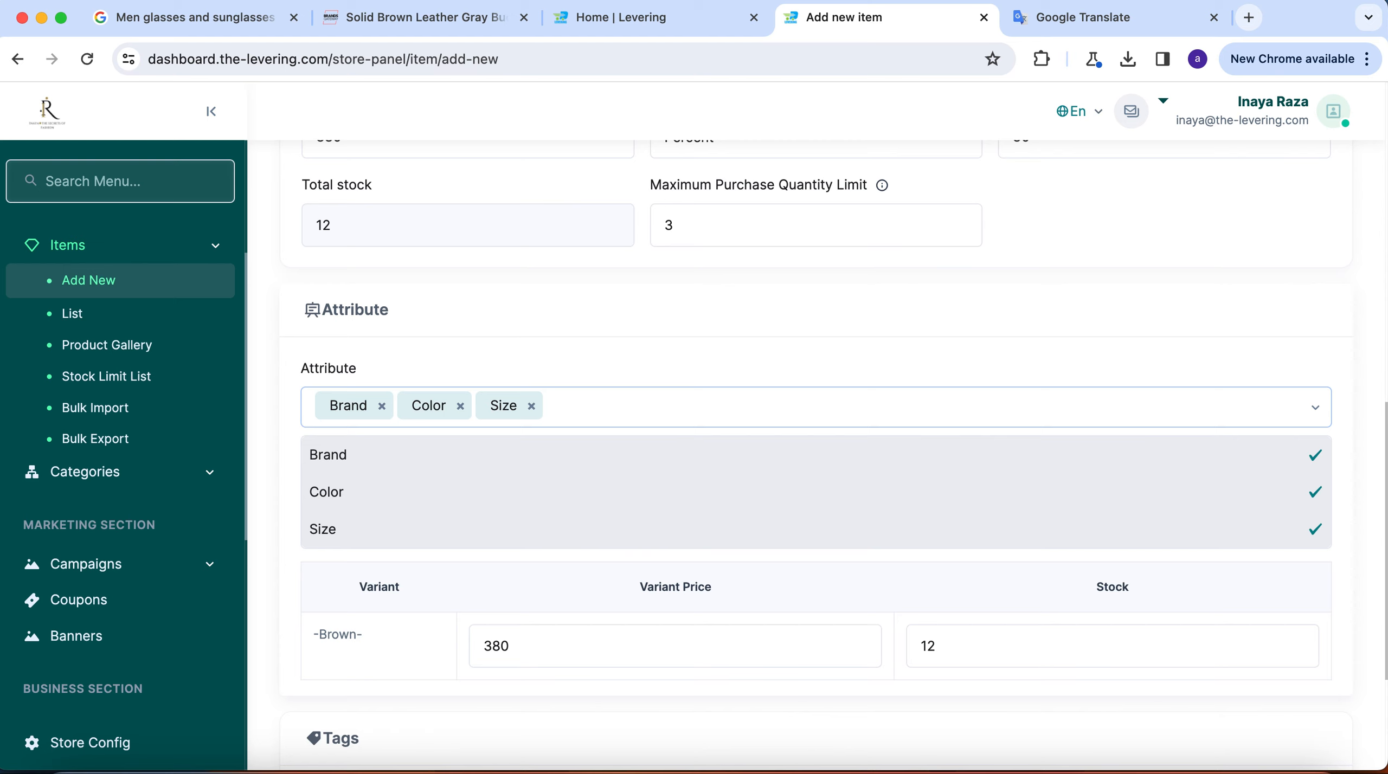
{"action": "left_click", "coordinate": [672, 348]}
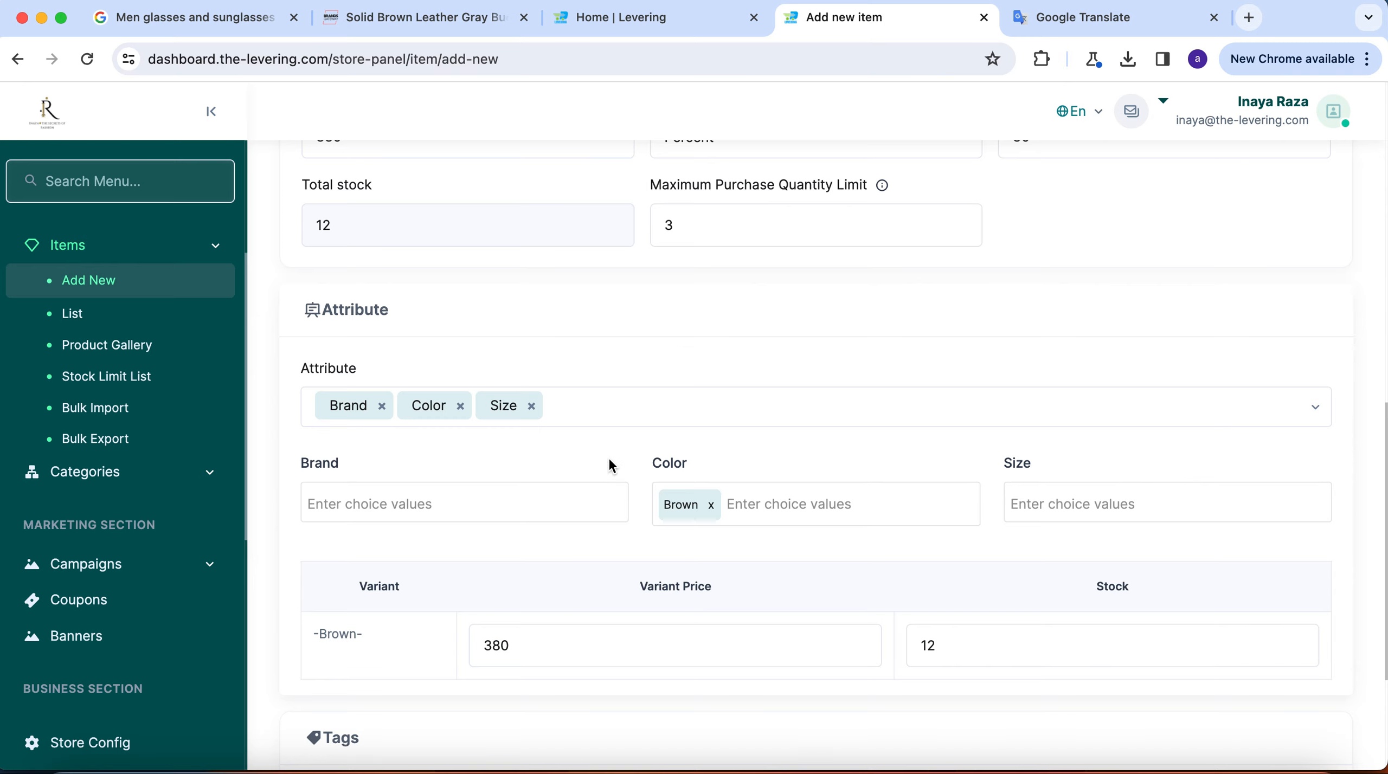
{"action": "left_click", "coordinate": [593, 405]}
{"action": "left_click", "coordinate": [620, 358]}
Review the belt's item details and try to submit the new item.
{"action": "scroll", "coordinate": [623, 362], "scroll_direction": "down", "scroll_amount": 4}
{"action": "scroll", "coordinate": [864, 512], "scroll_direction": "up", "scroll_amount": 10}
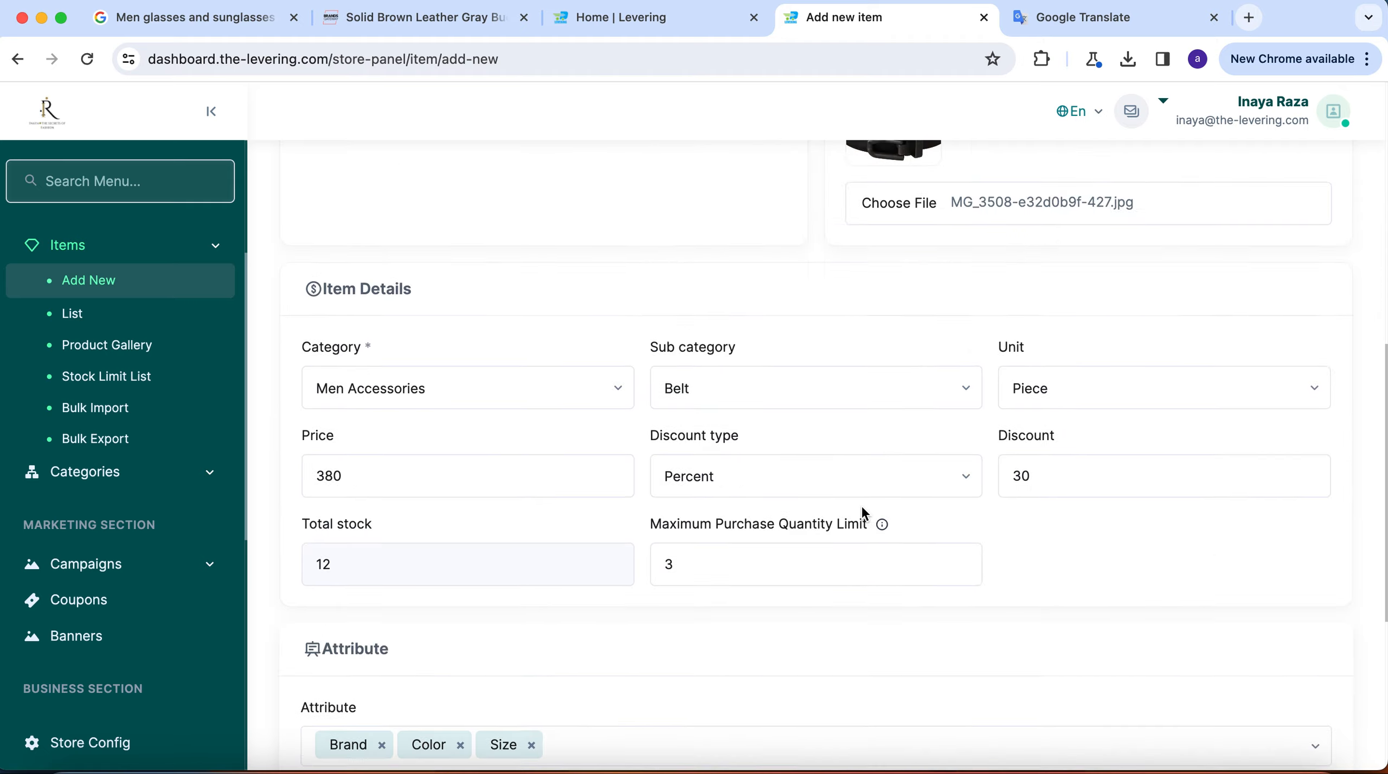
{"action": "scroll", "coordinate": [861, 505], "scroll_direction": "up", "scroll_amount": 5}
{"action": "scroll", "coordinate": [861, 504], "scroll_direction": "down", "scroll_amount": 6}
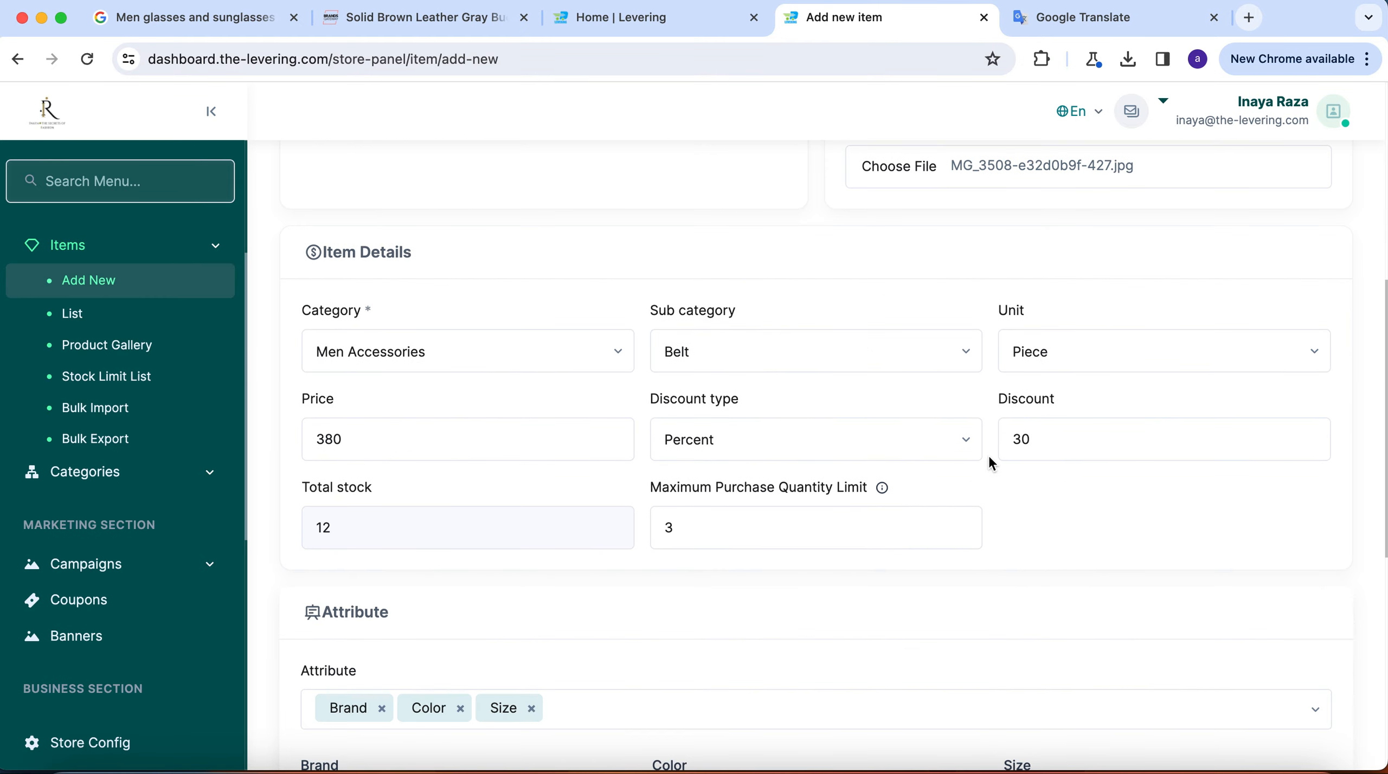
{"action": "scroll", "coordinate": [989, 453], "scroll_direction": "down", "scroll_amount": 10}
{"action": "scroll", "coordinate": [1138, 542], "scroll_direction": "up", "scroll_amount": 1}
{"action": "left_click", "coordinate": [1305, 688]}
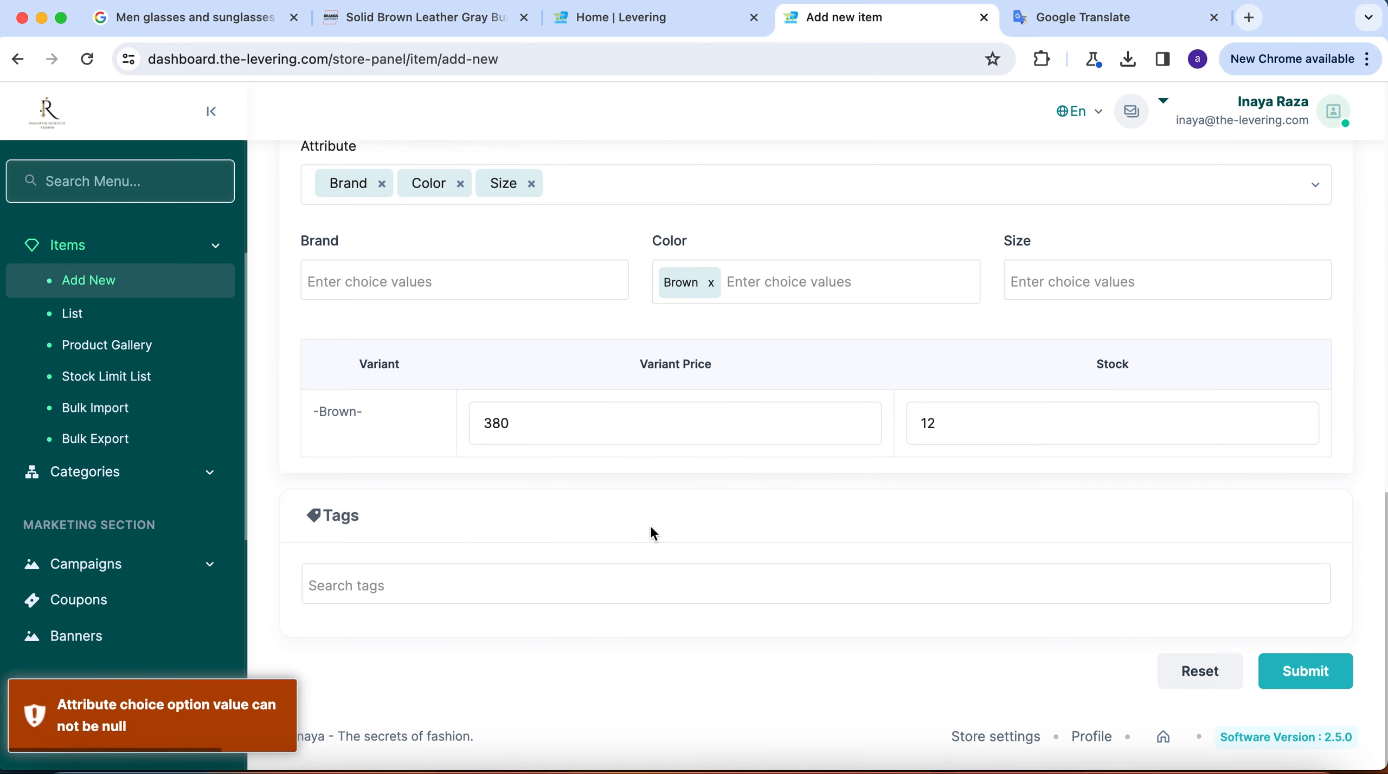
Enter Dolce & gabbana as the Brand attribute's choice value, checking the spelling against the item name.
{"action": "scroll", "coordinate": [787, 457], "scroll_direction": "up", "scroll_amount": 3}
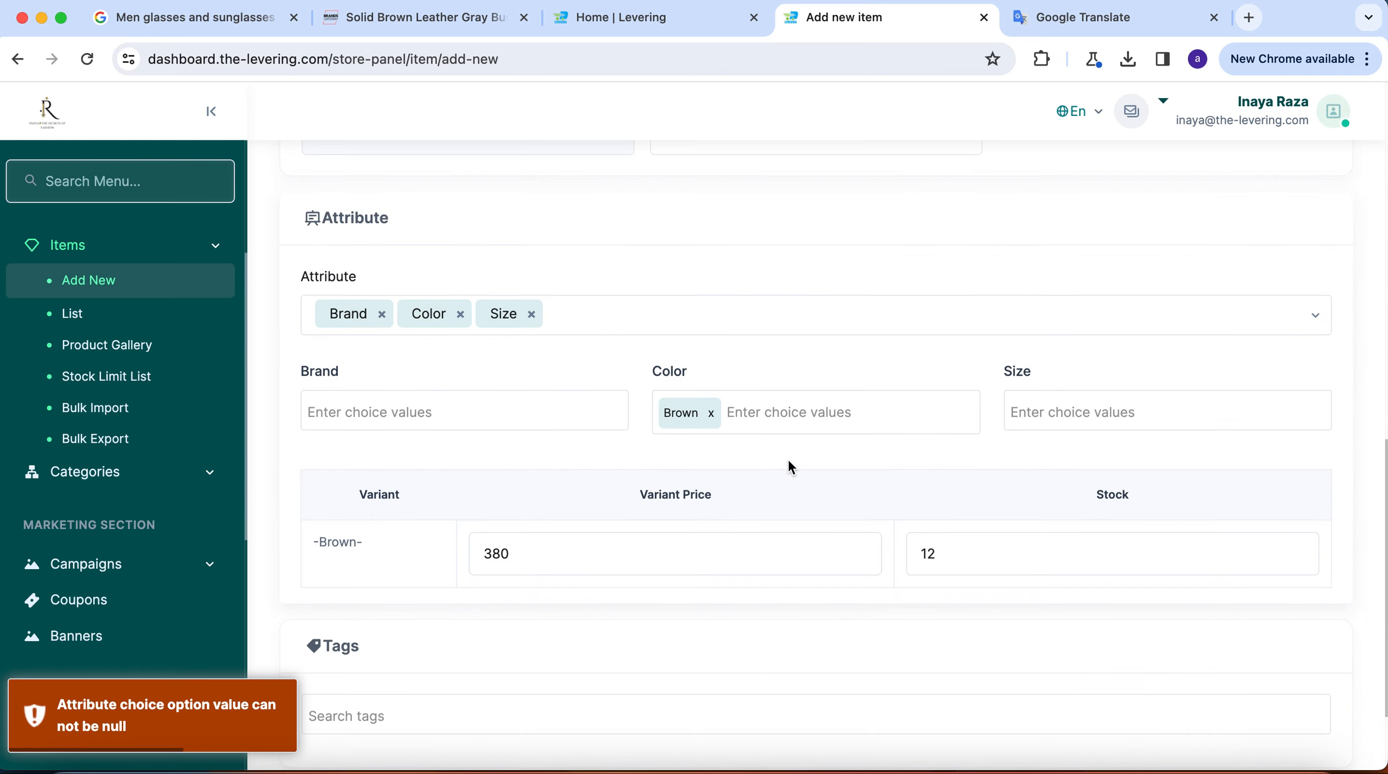
{"action": "left_click", "coordinate": [437, 418]}
{"action": "type", "text": "d"}
{"action": "key", "text": "BackSpace"}
{"action": "type", "text": "Do"}
{"action": "type", "text": "lce & gab"}
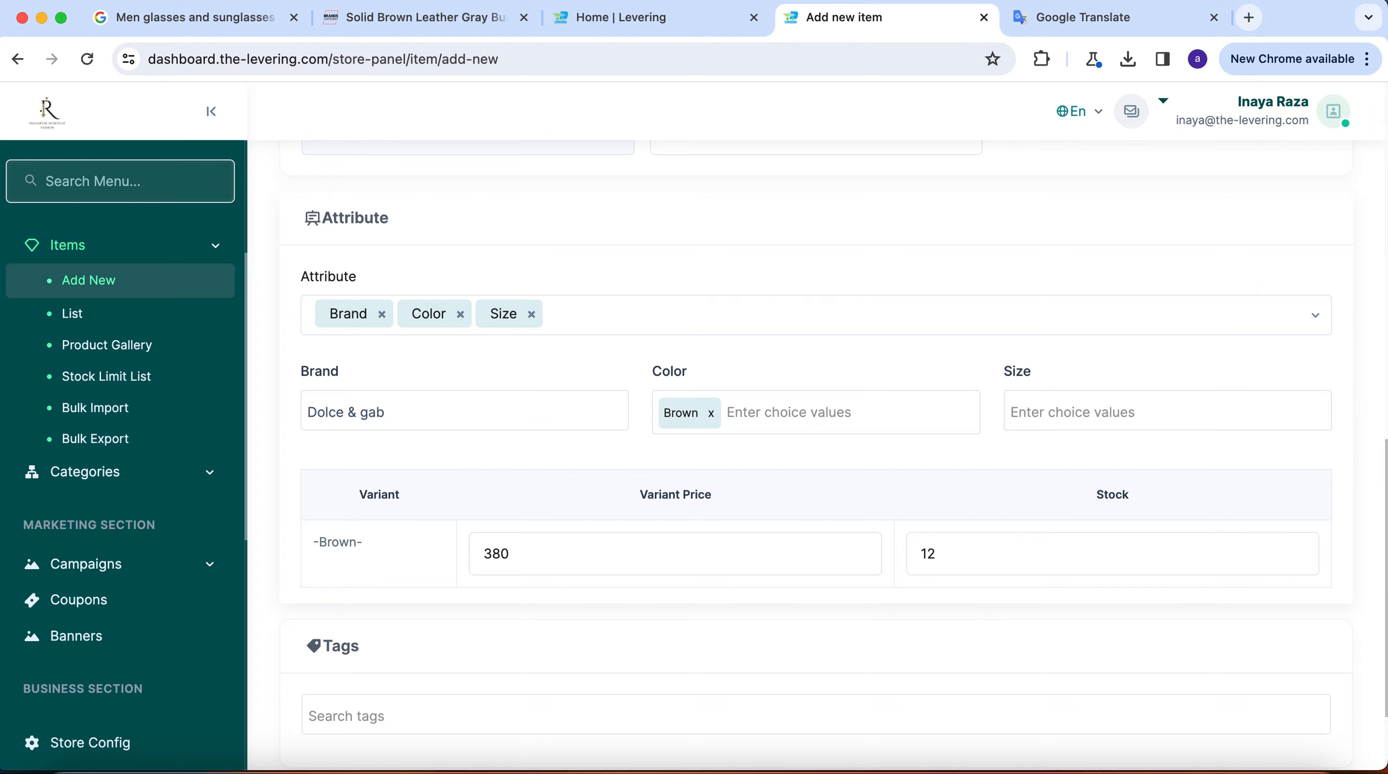
{"action": "scroll", "coordinate": [613, 371], "scroll_direction": "up", "scroll_amount": 15}
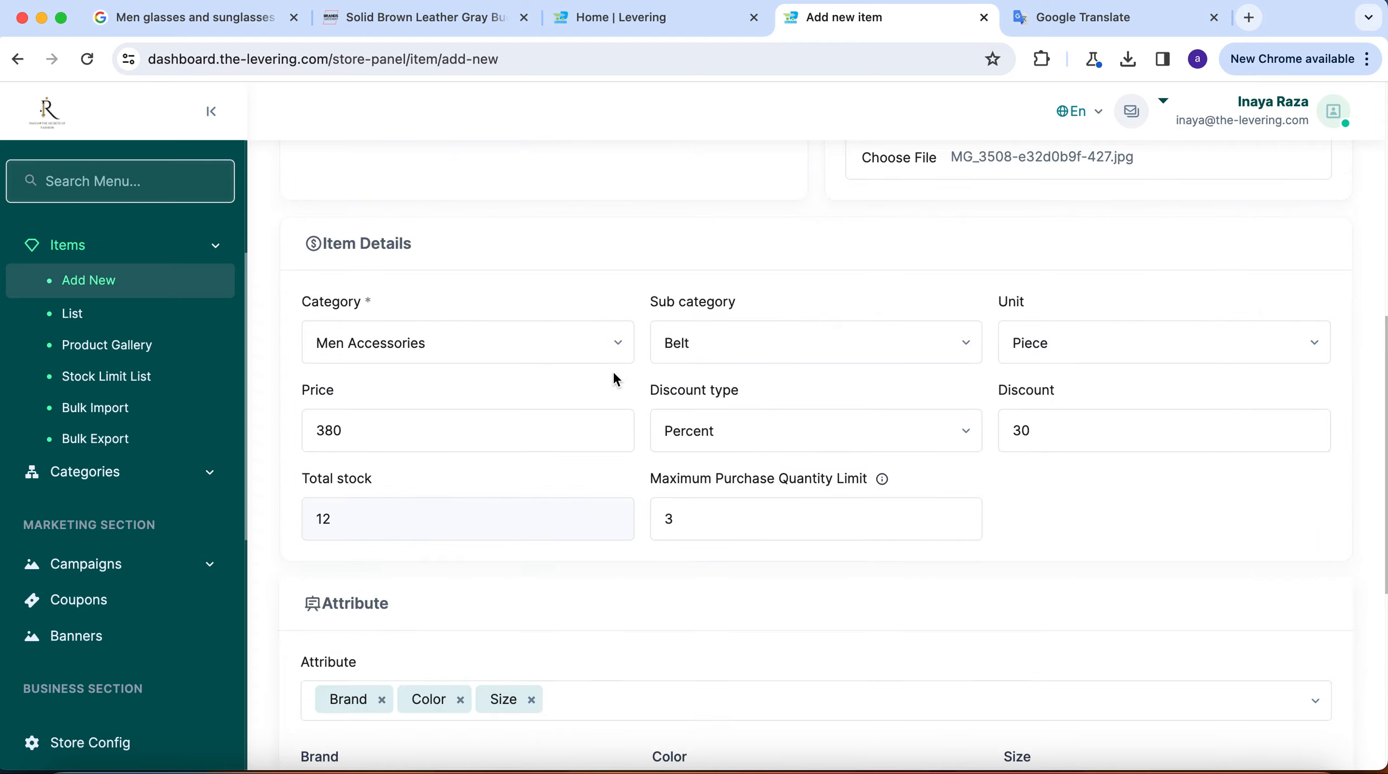
{"action": "scroll", "coordinate": [613, 371], "scroll_direction": "down", "scroll_amount": 3}
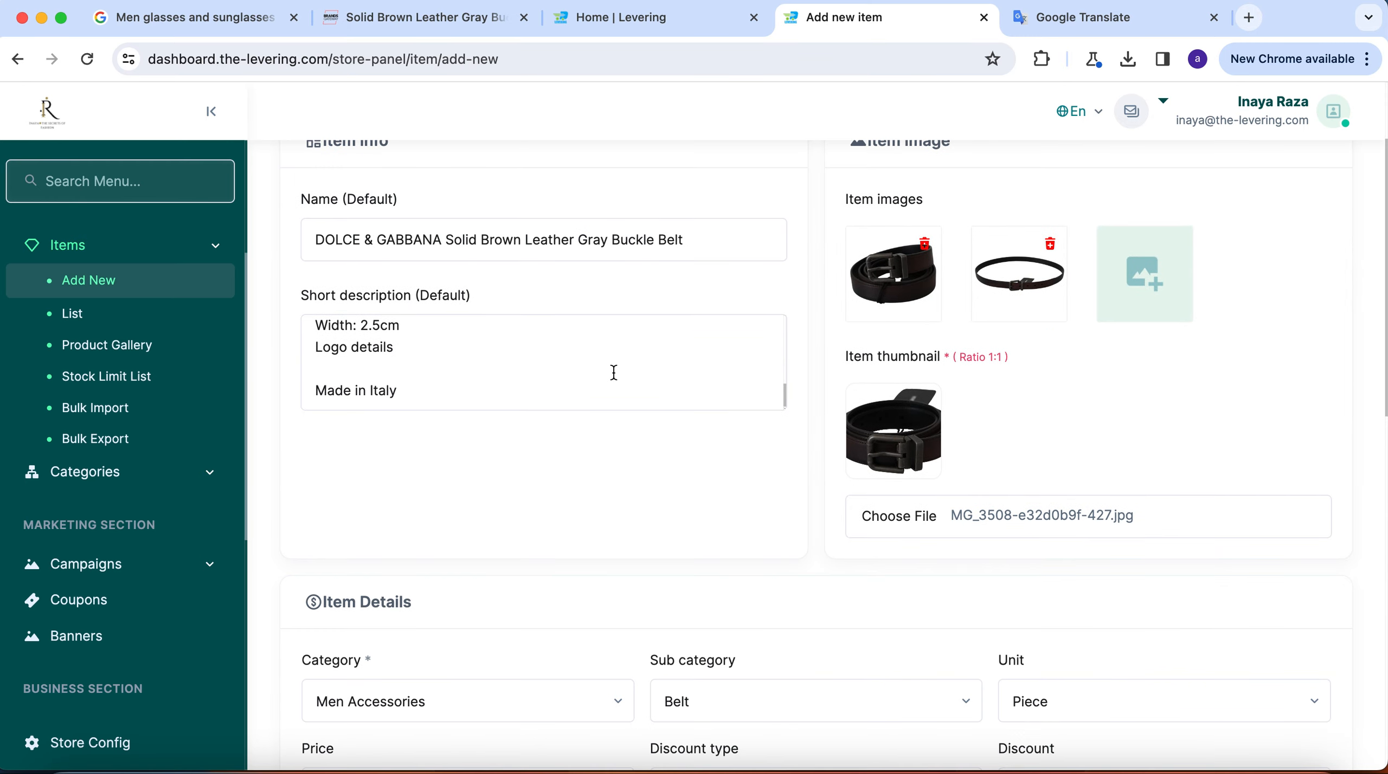
{"action": "scroll", "coordinate": [614, 372], "scroll_direction": "down", "scroll_amount": 10}
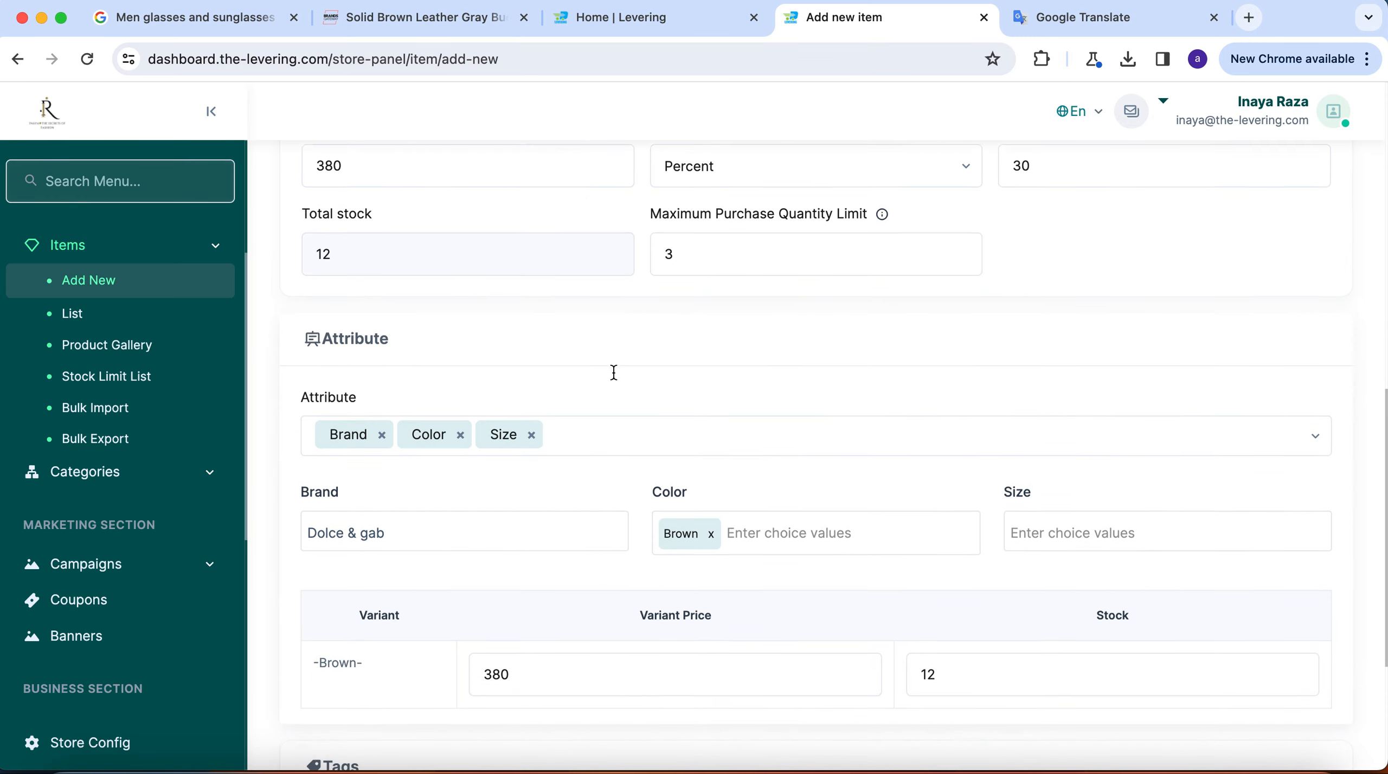
{"action": "type", "text": "bana"}
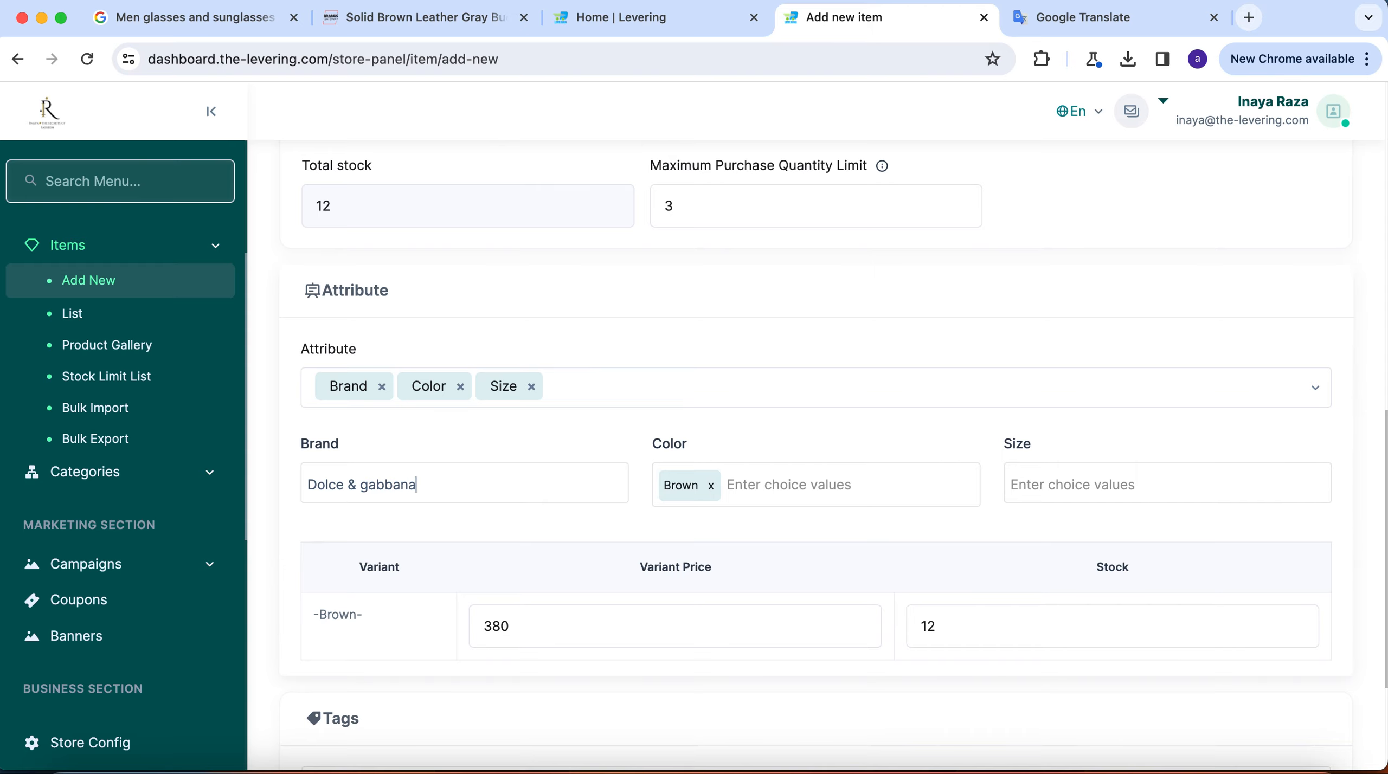
{"action": "scroll", "coordinate": [622, 315], "scroll_direction": "up", "scroll_amount": 15}
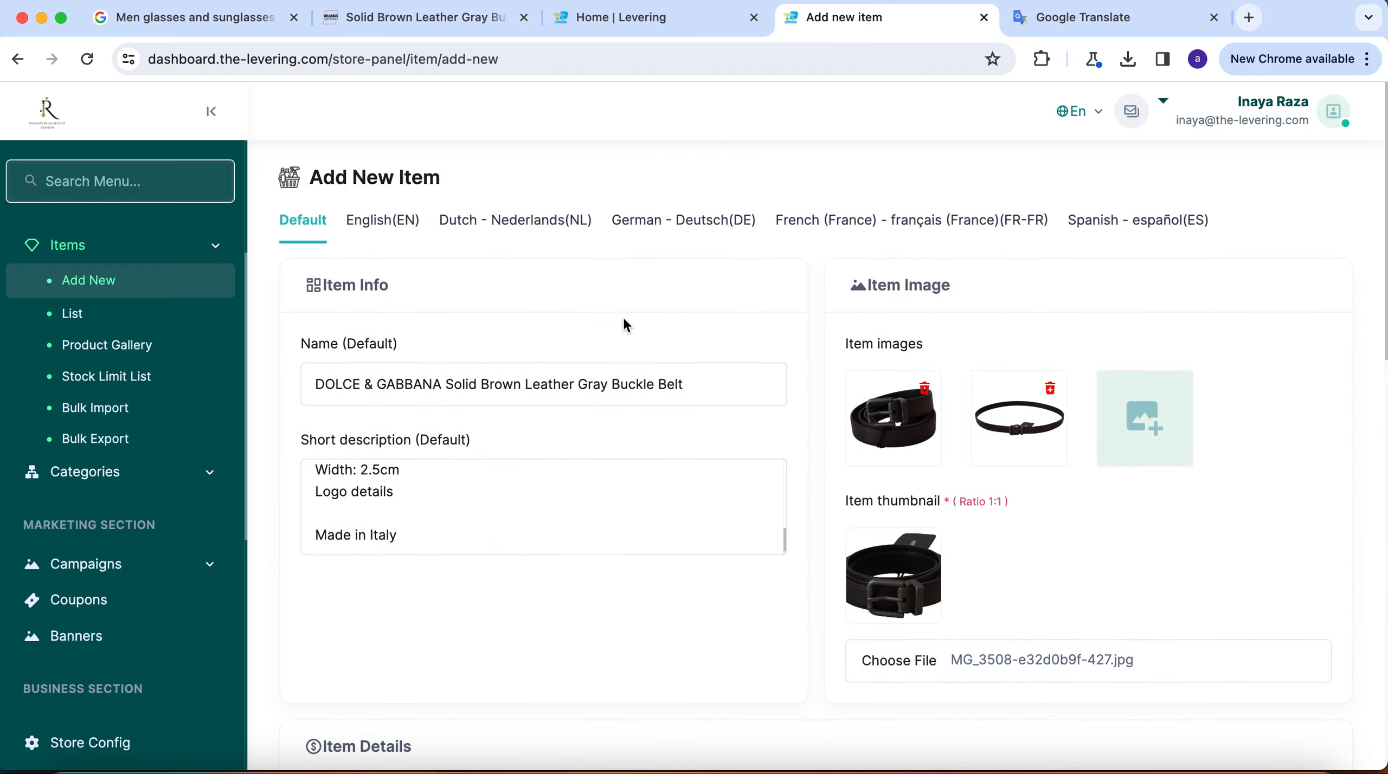
{"action": "scroll", "coordinate": [622, 316], "scroll_direction": "down", "scroll_amount": 15}
{"action": "scroll", "coordinate": [622, 316], "scroll_direction": "up", "scroll_amount": 1}
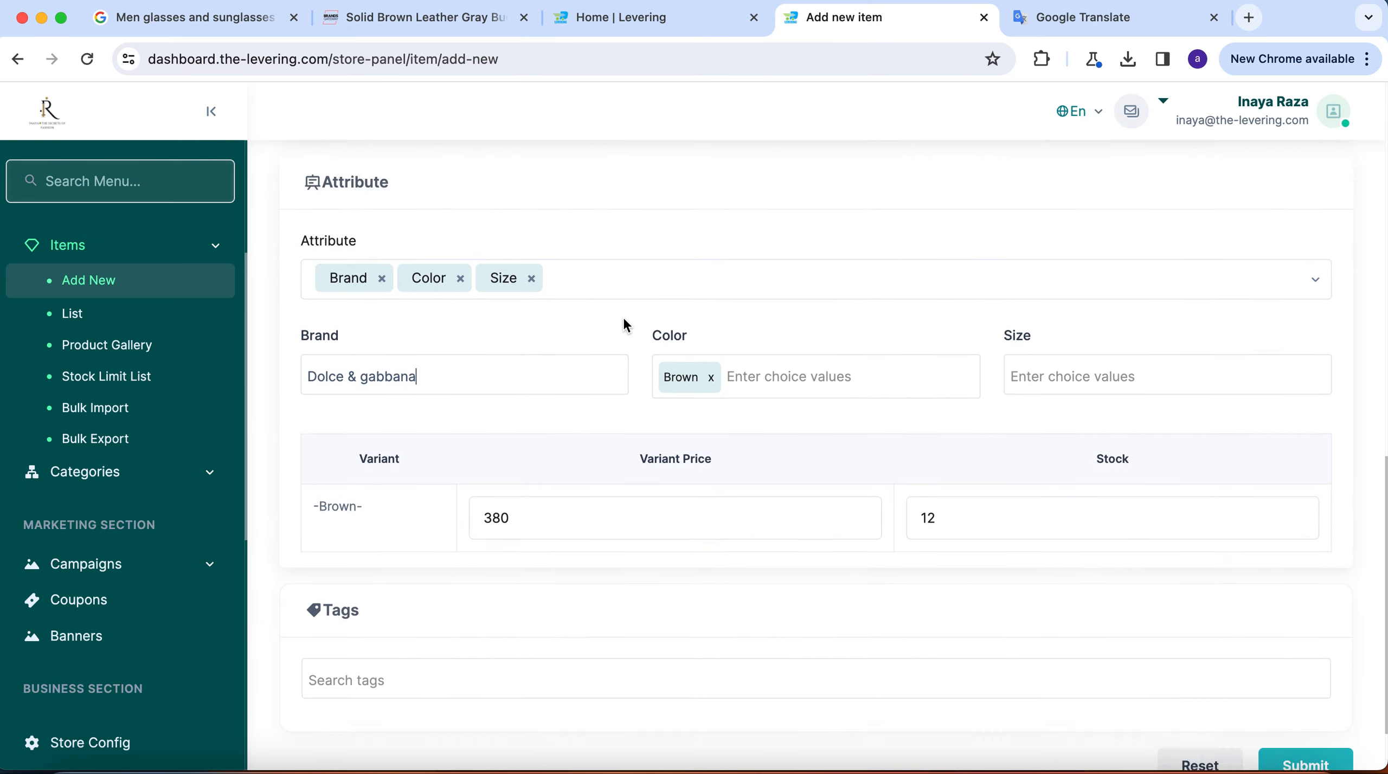
{"action": "key", "text": "Return"}
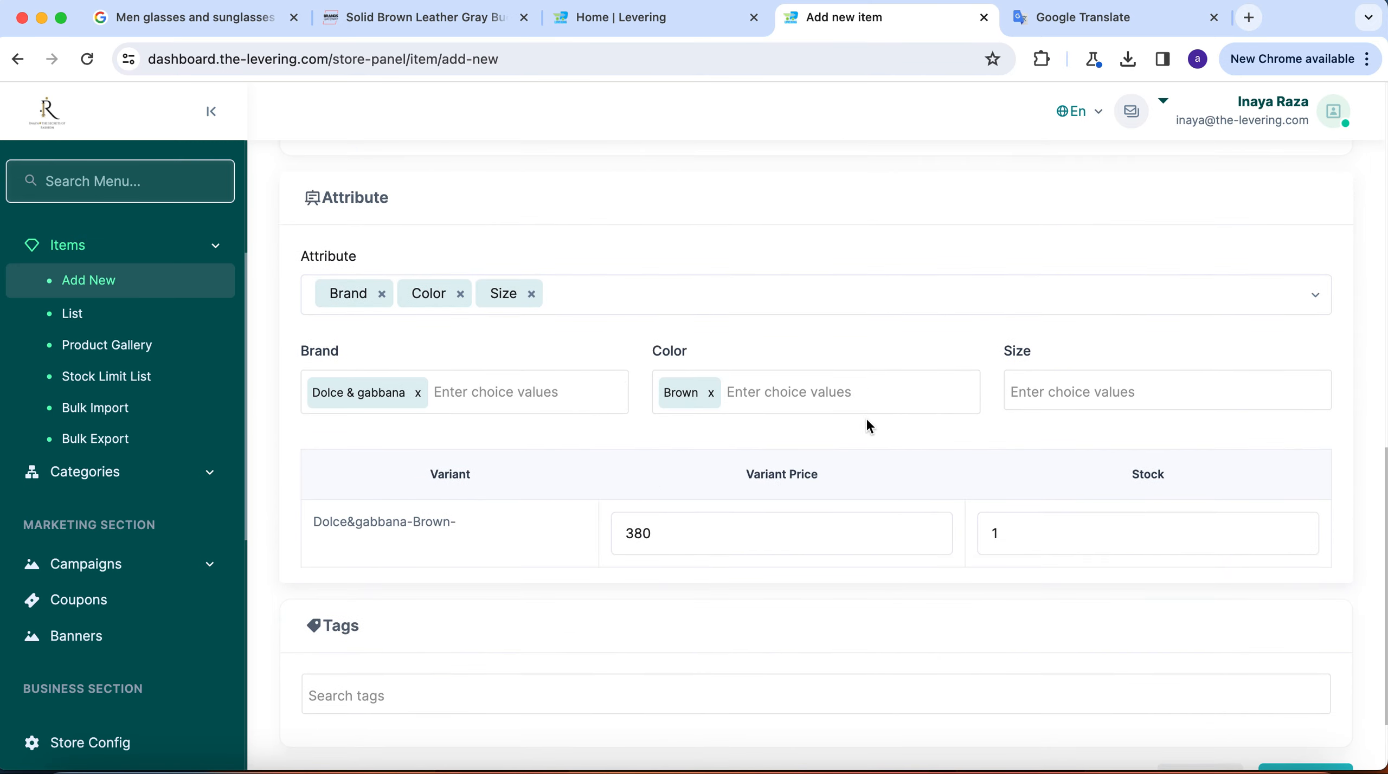
Add 115 cm / 46 Inches as the Size attribute's choice value.
{"action": "left_click", "coordinate": [1081, 406]}
{"action": "type", "text": "115 cm / 46 Inches"}
{"action": "key", "text": "Return"}
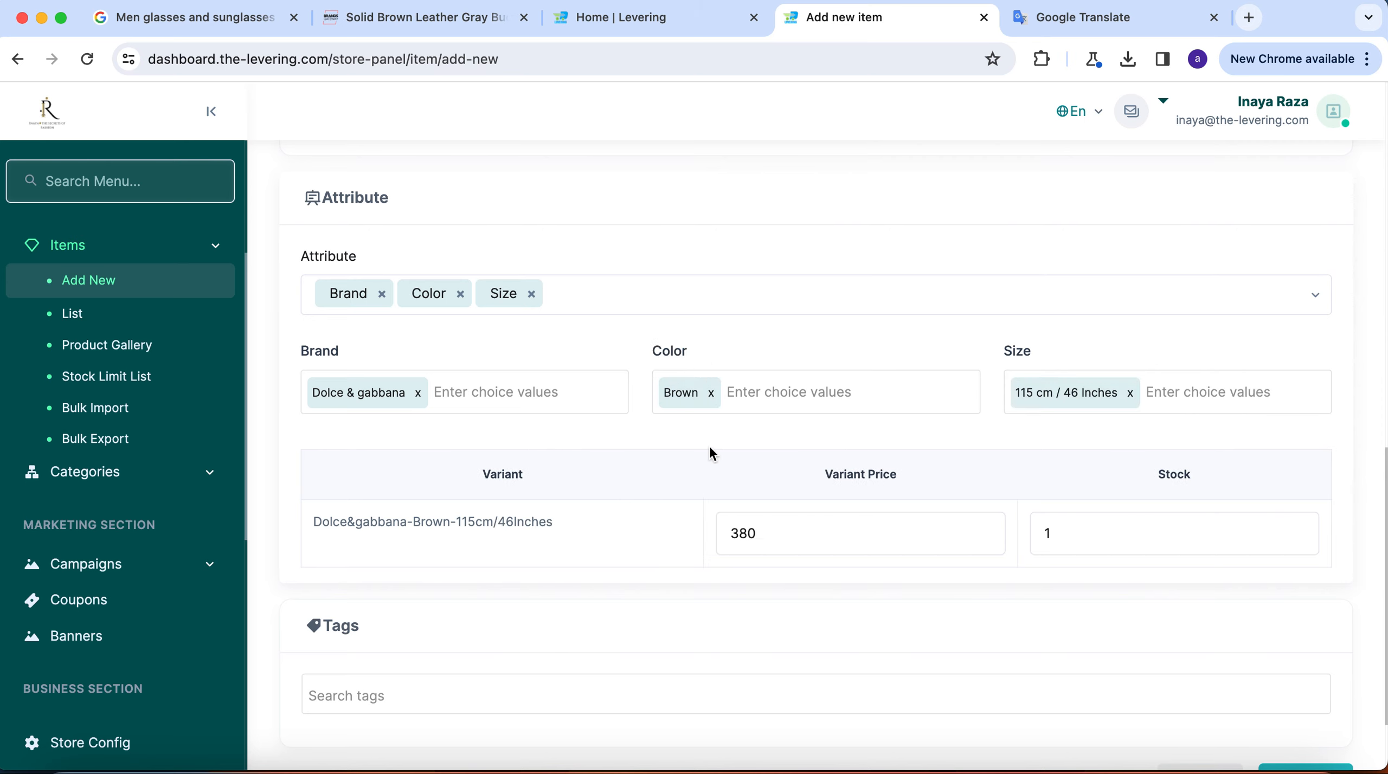
Set the Dolce & gabbana Brown belt variant's stock to 12 and submit the new item.
{"action": "scroll", "coordinate": [713, 452], "scroll_direction": "down", "scroll_amount": 3}
{"action": "left_click", "coordinate": [1123, 416]}
{"action": "type", "text": "2"}
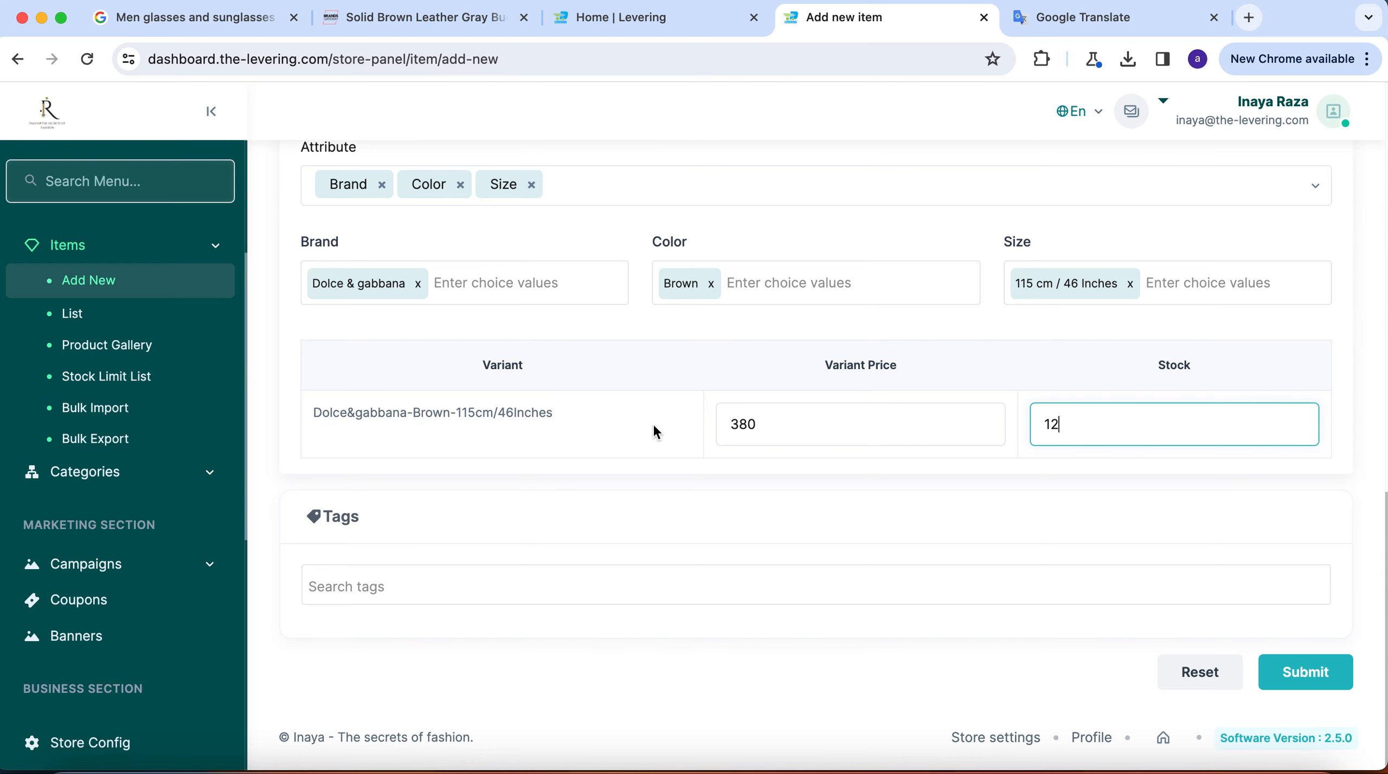
{"action": "scroll", "coordinate": [655, 425], "scroll_direction": "down", "scroll_amount": 1}
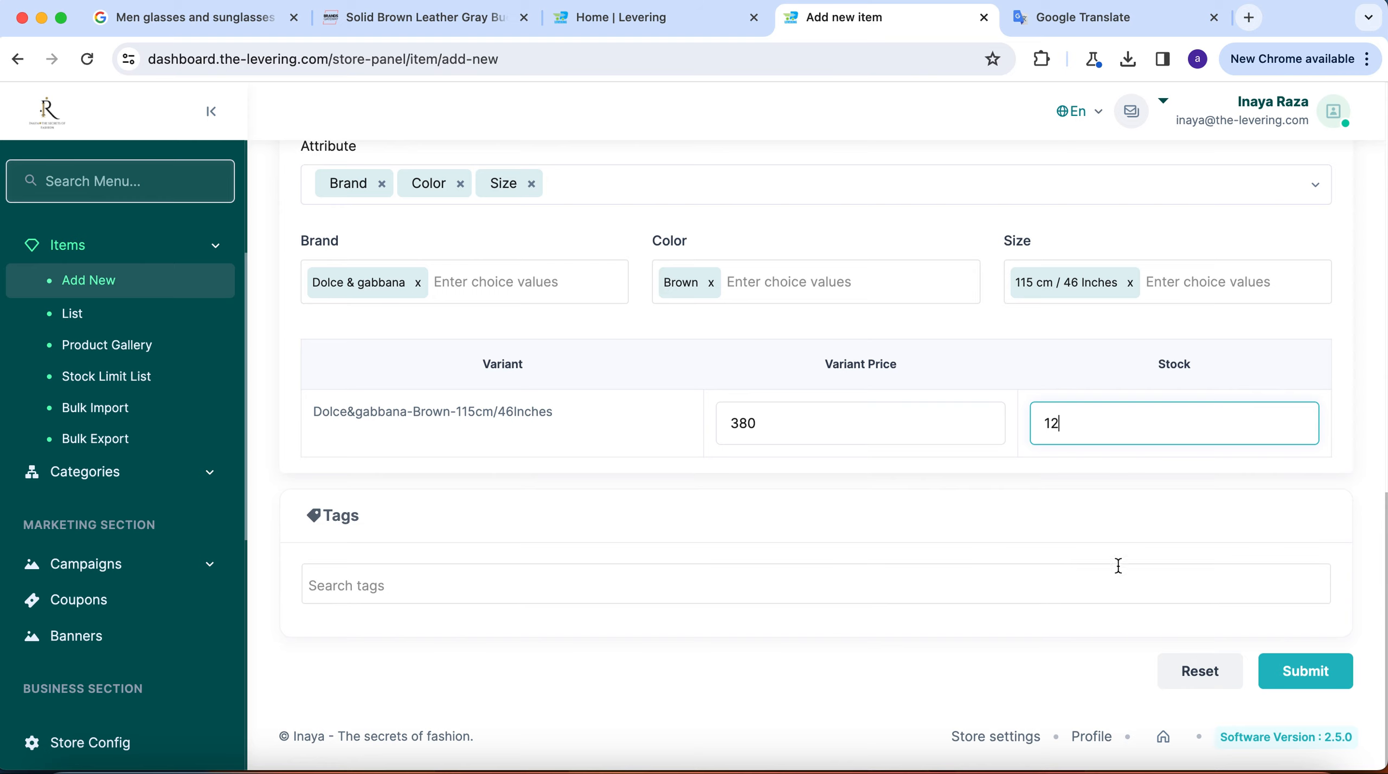
{"action": "left_click", "coordinate": [1307, 673]}
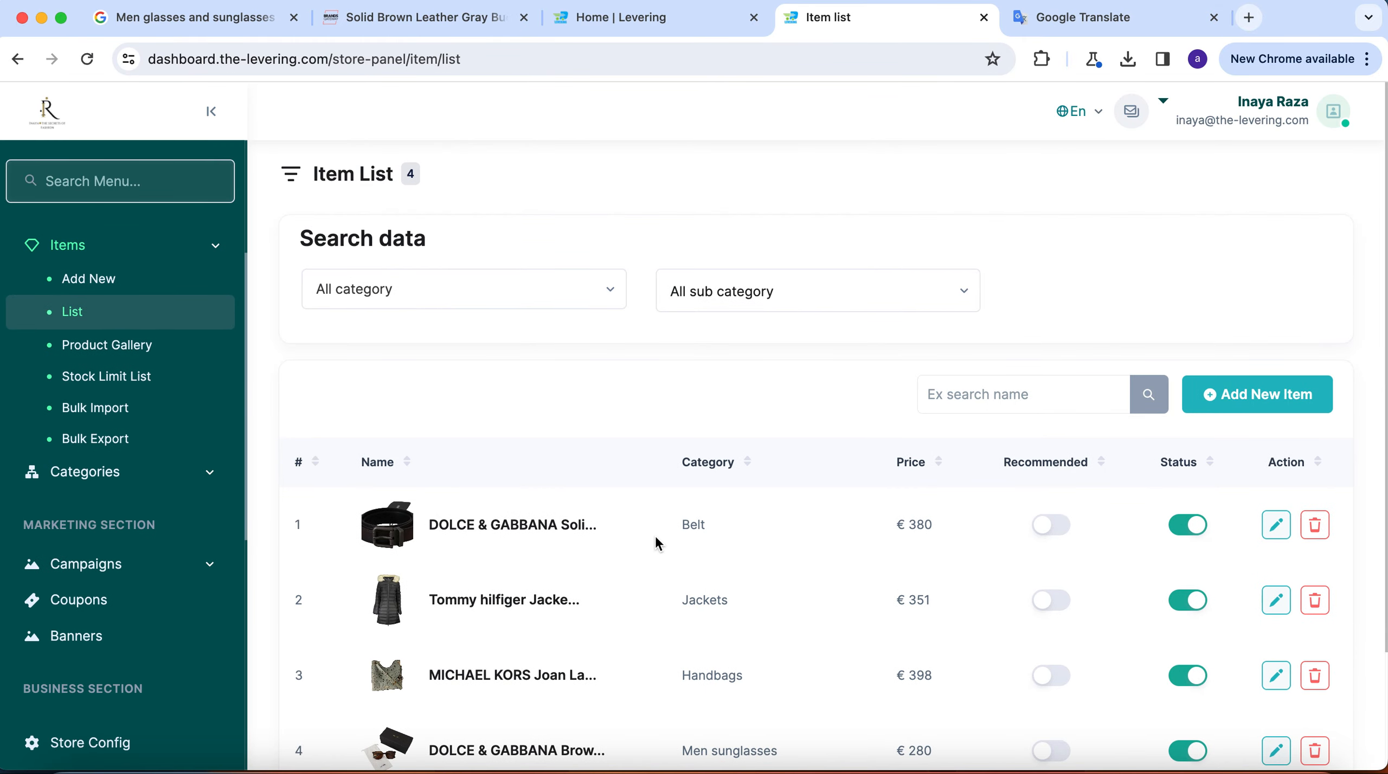
Reload the Levering storefront home page and look for the new belt among the most popular products.
{"action": "left_click", "coordinate": [649, 26]}
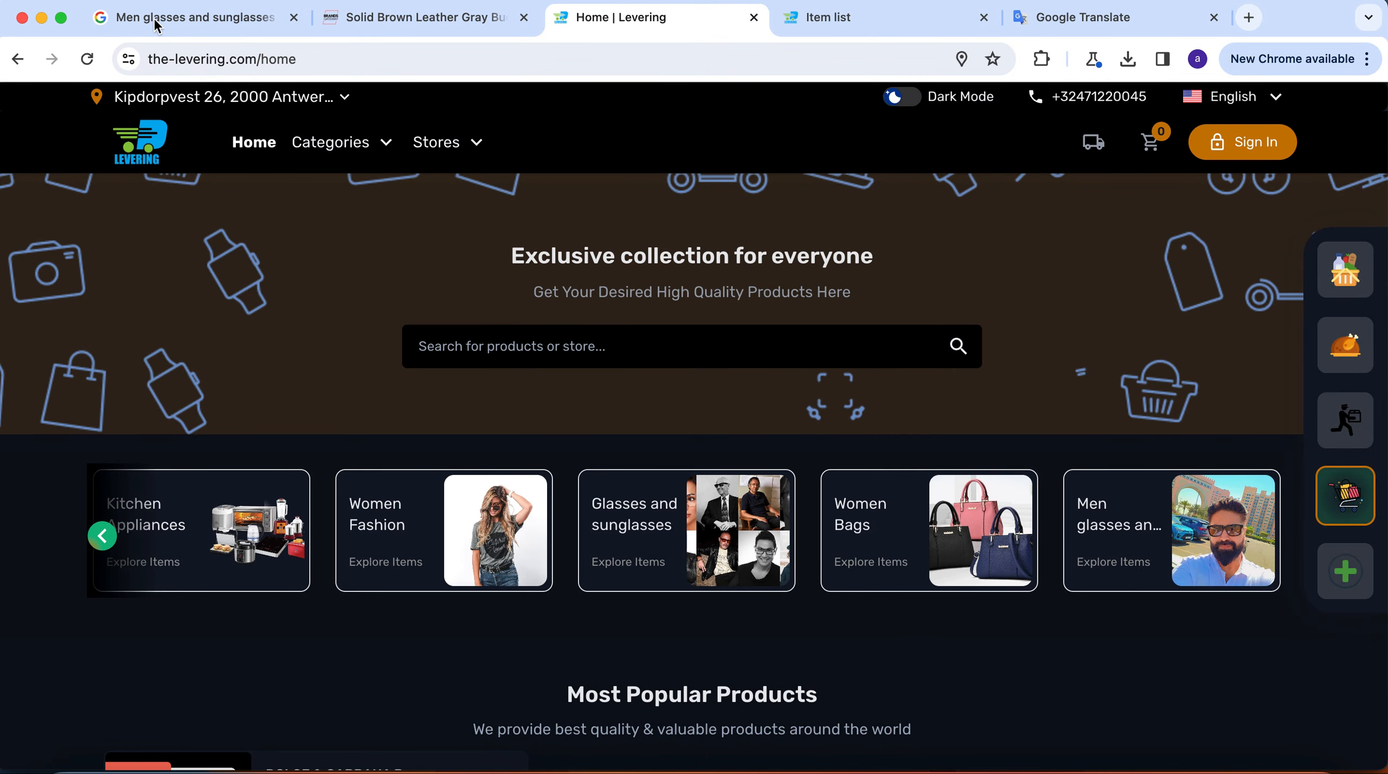
{"action": "left_click", "coordinate": [87, 58]}
{"action": "scroll", "coordinate": [718, 226], "scroll_direction": "down", "scroll_amount": 10}
{"action": "scroll", "coordinate": [718, 227], "scroll_direction": "up", "scroll_amount": 10}
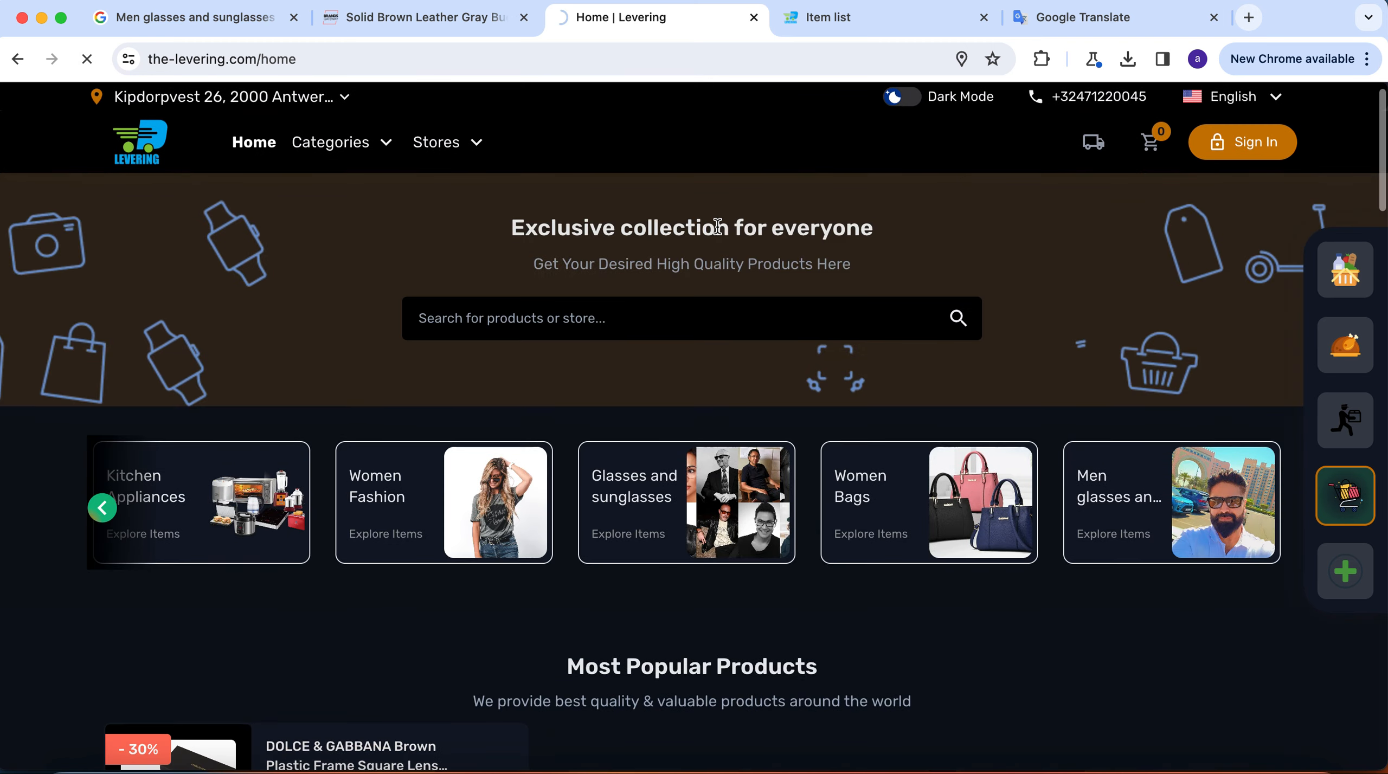
{"action": "scroll", "coordinate": [718, 226], "scroll_direction": "down", "scroll_amount": 12}
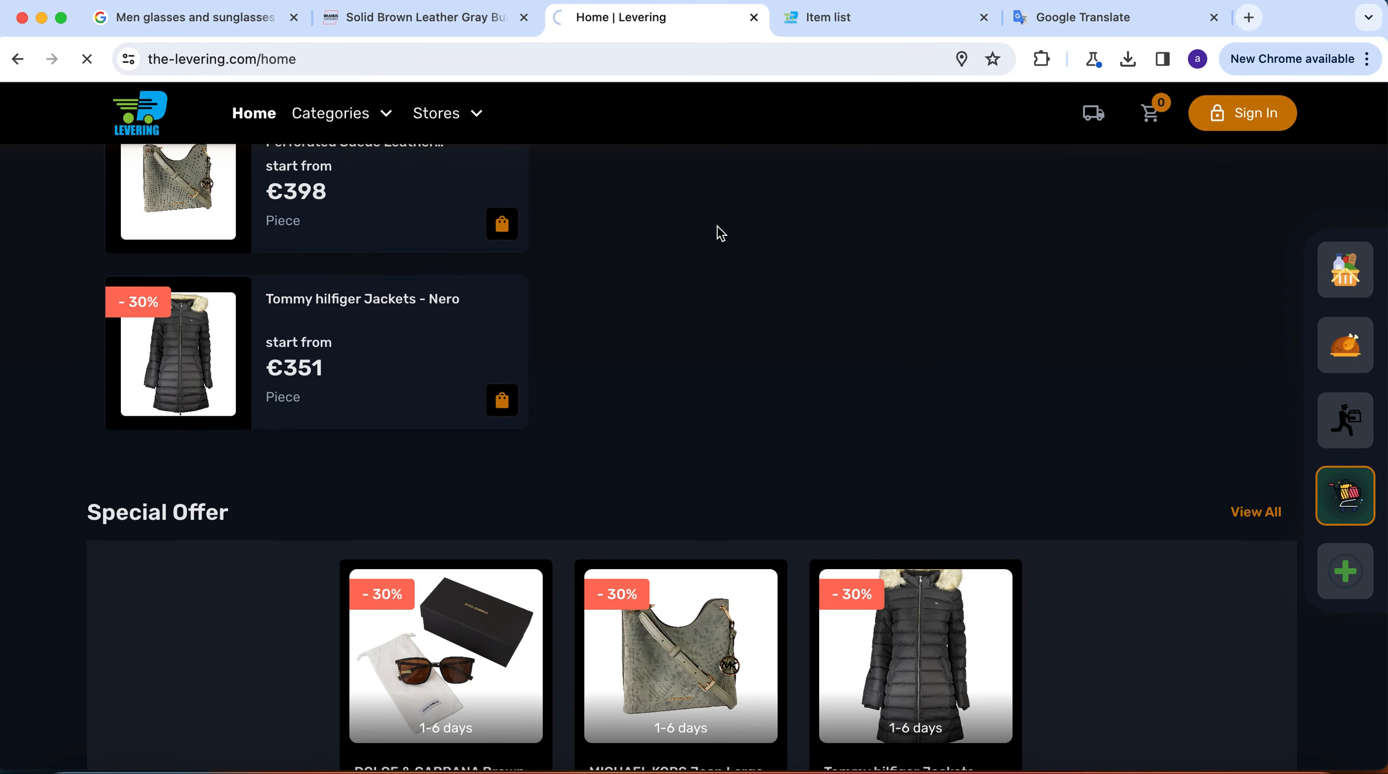
{"action": "scroll", "coordinate": [721, 233], "scroll_direction": "up", "scroll_amount": 12}
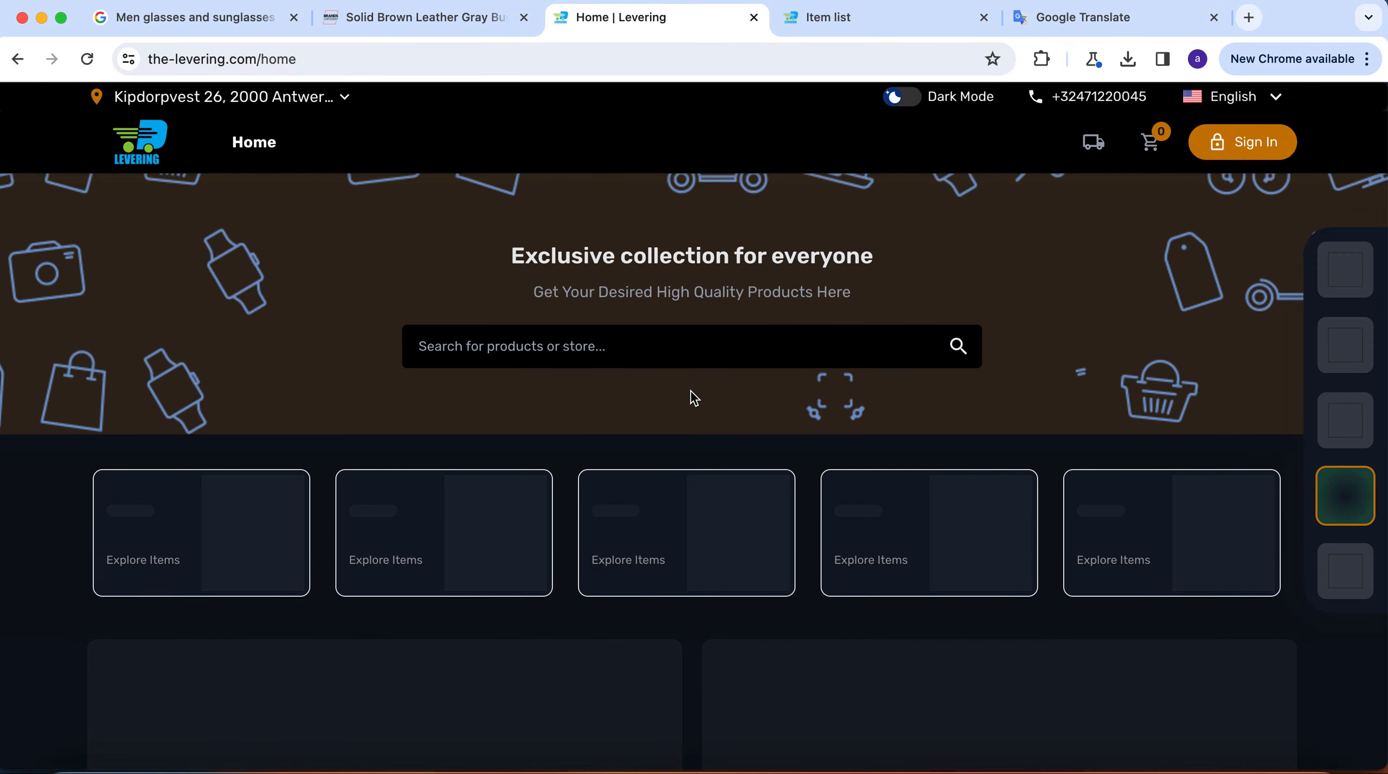
{"action": "scroll", "coordinate": [694, 399], "scroll_direction": "down", "scroll_amount": 9}
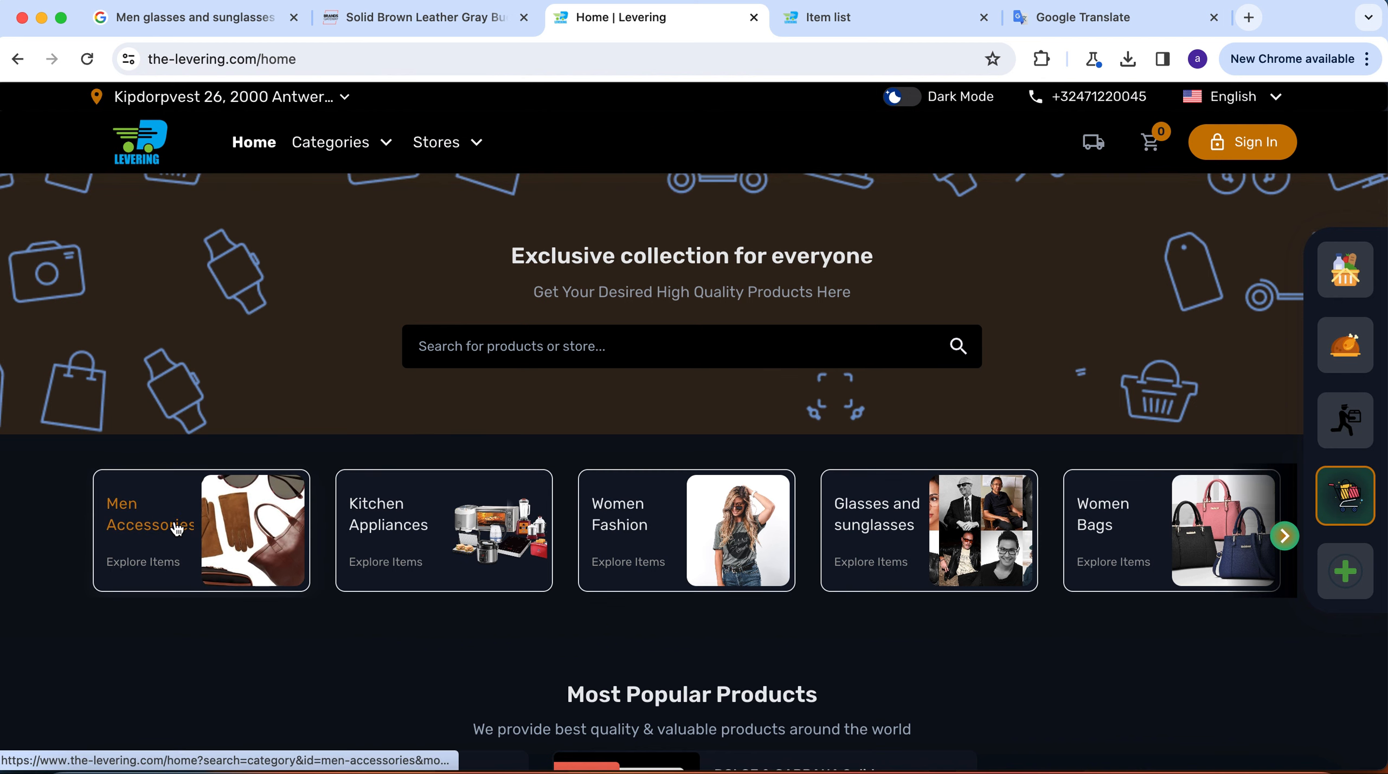
{"action": "scroll", "coordinate": [720, 574], "scroll_direction": "down", "scroll_amount": 5}
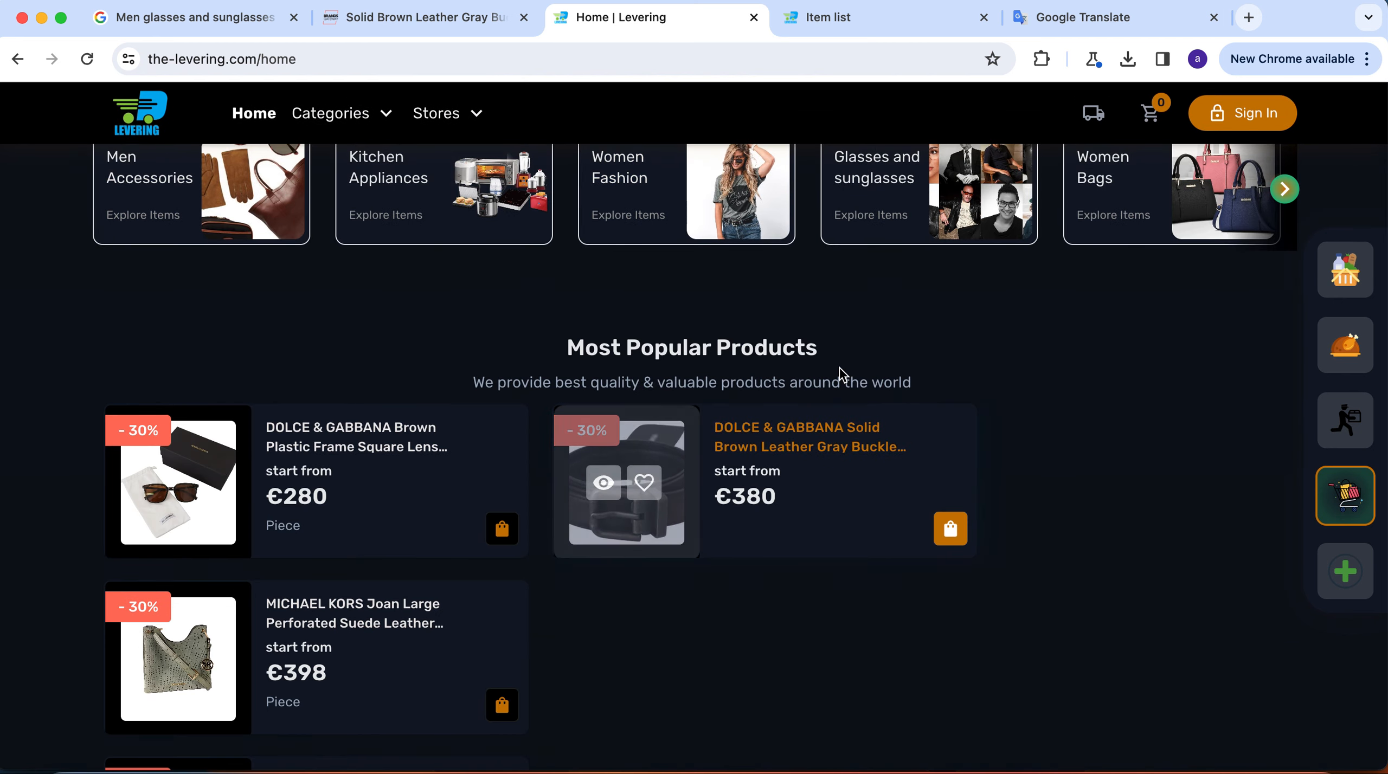
Open the Men Accessories category on the Levering storefront.
{"action": "scroll", "coordinate": [913, 334], "scroll_direction": "up", "scroll_amount": 3}
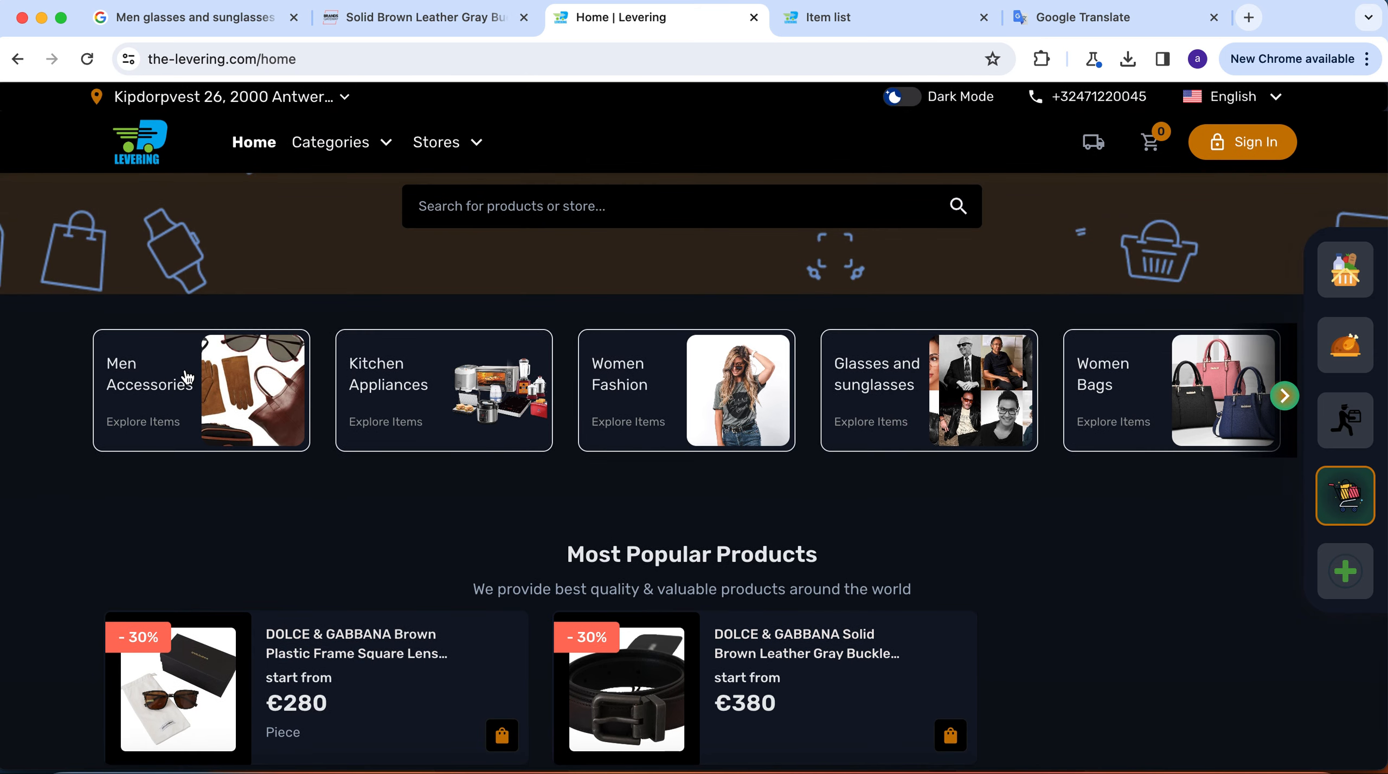
{"action": "left_click", "coordinate": [147, 396]}
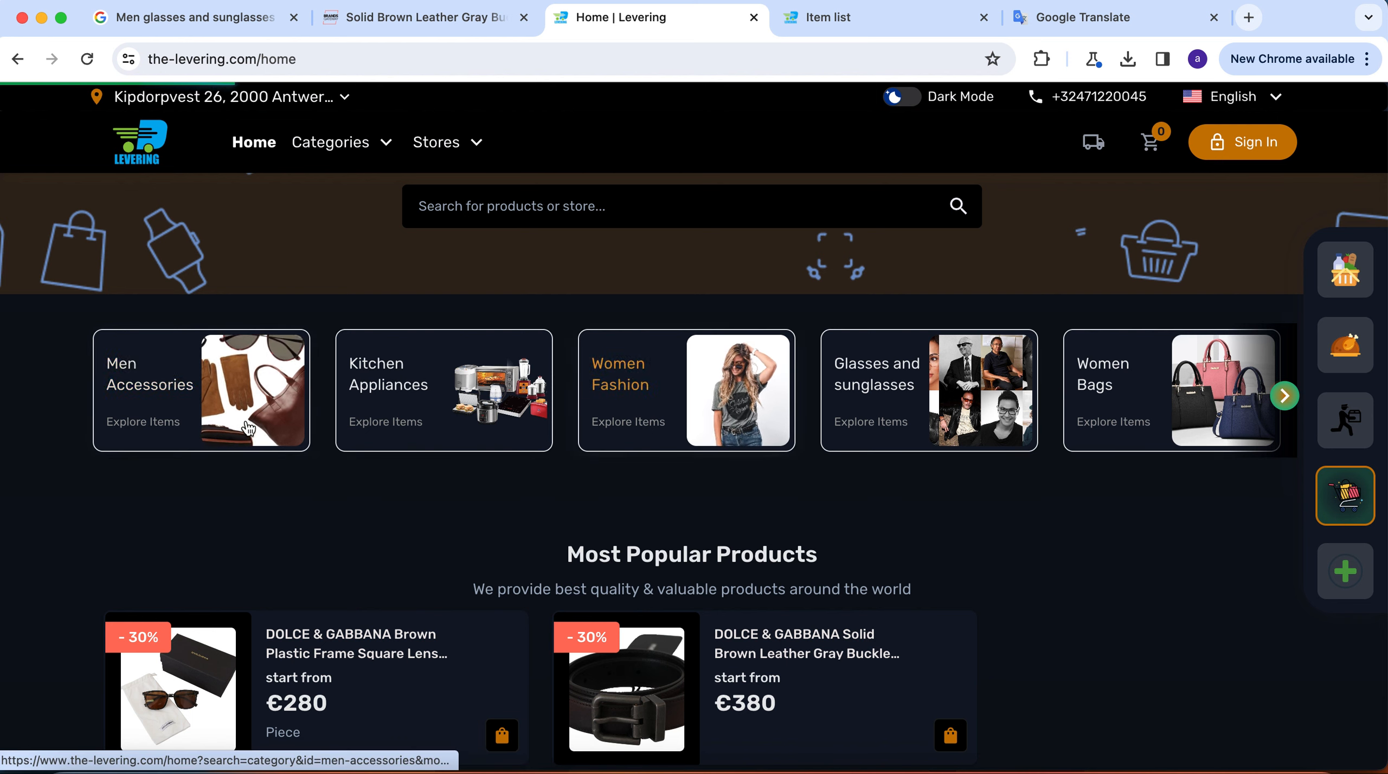
{"action": "left_click", "coordinate": [150, 394]}
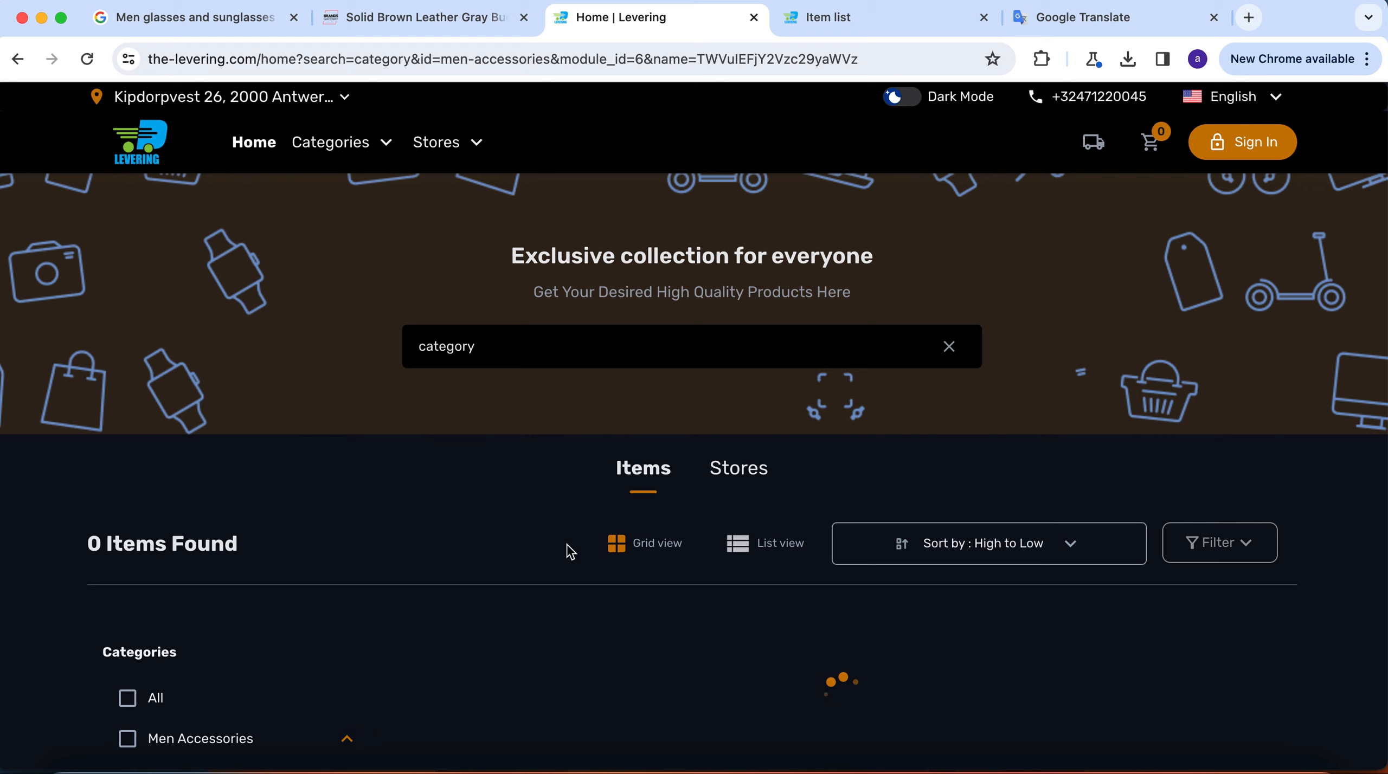
Check the Men Accessories category results for items and stores.
{"action": "scroll", "coordinate": [810, 473], "scroll_direction": "down", "scroll_amount": 2}
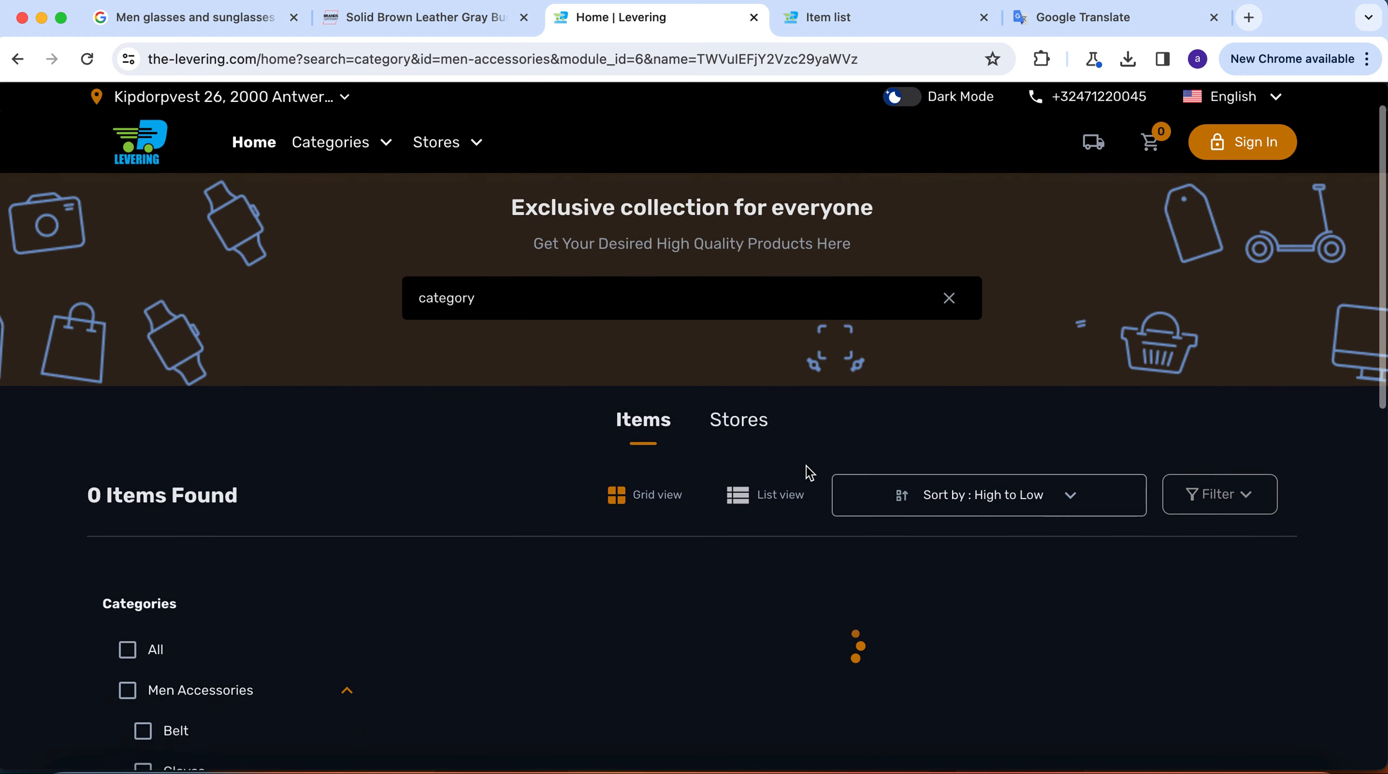
{"action": "scroll", "coordinate": [809, 473], "scroll_direction": "down", "scroll_amount": 10}
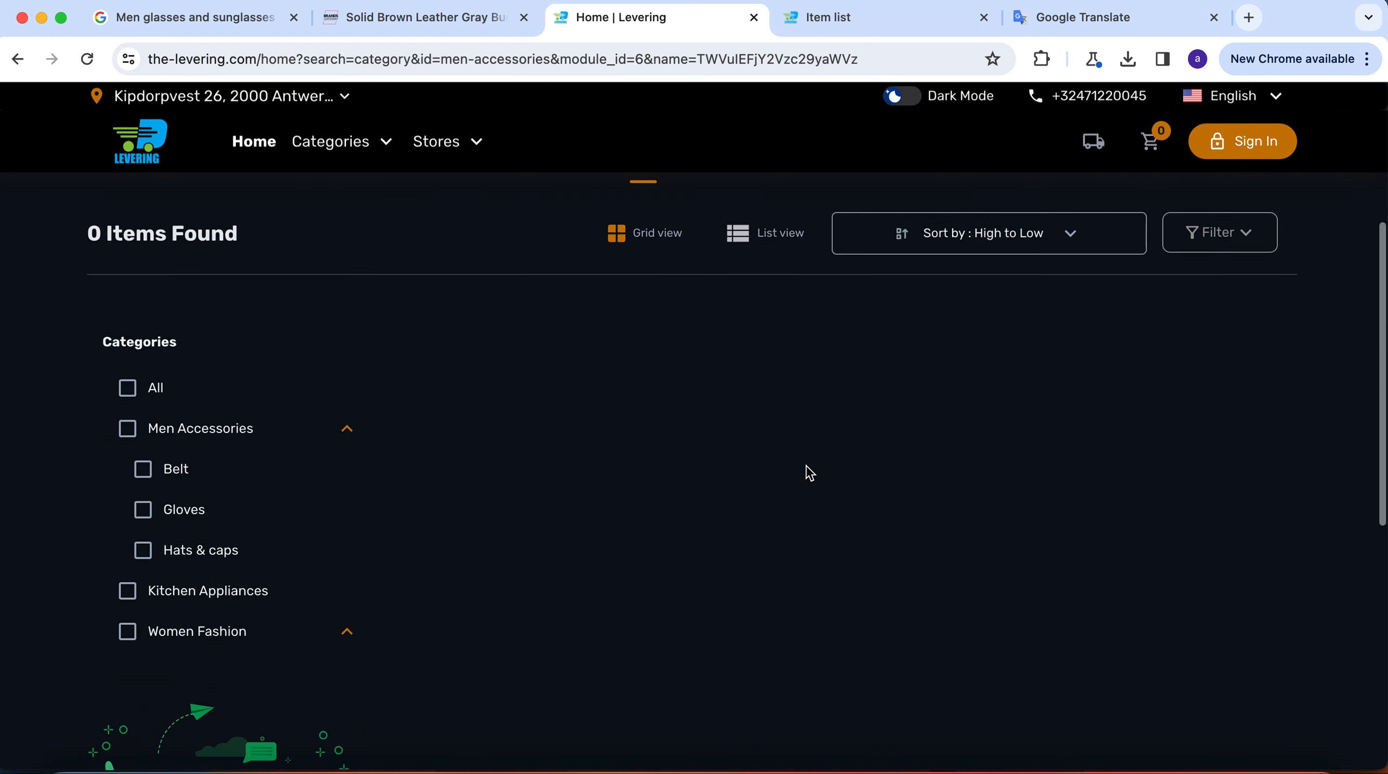
{"action": "scroll", "coordinate": [808, 472], "scroll_direction": "up", "scroll_amount": 10}
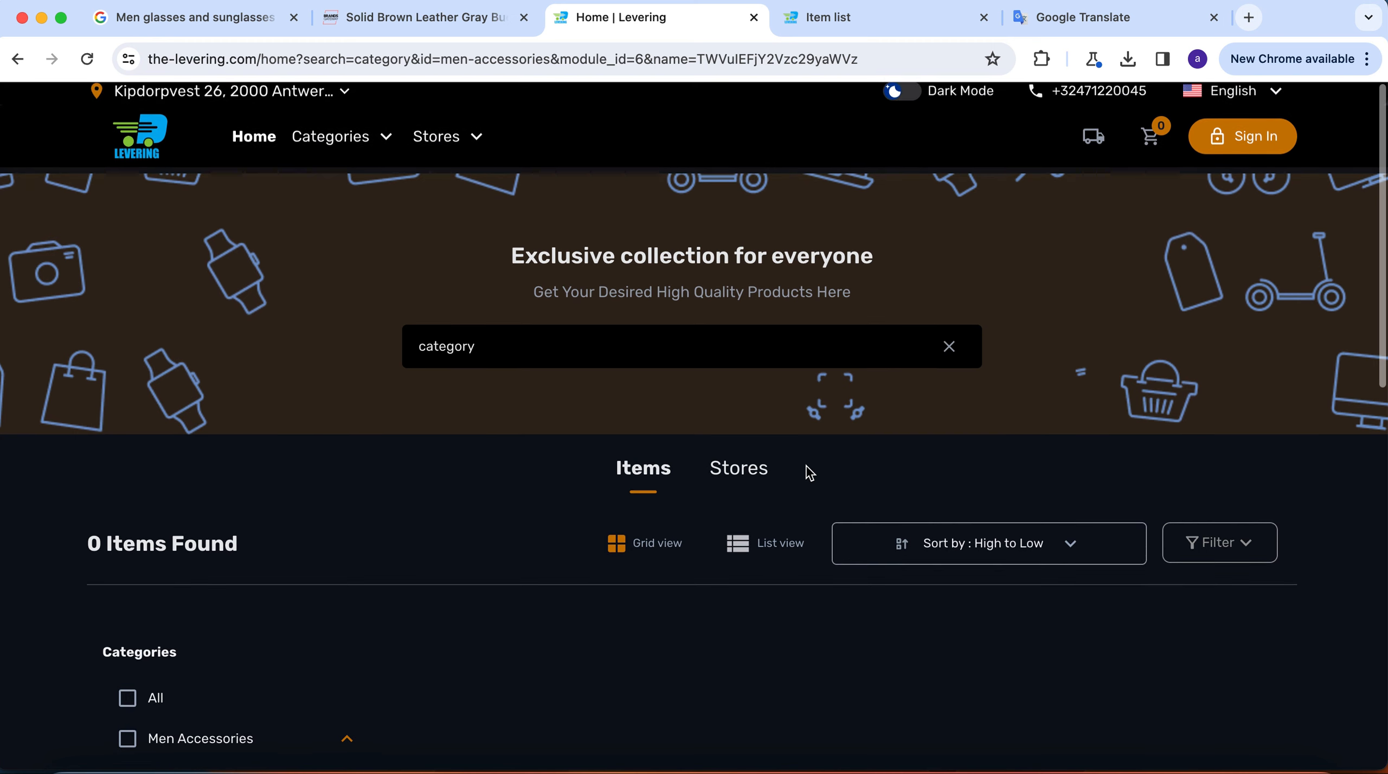
{"action": "left_click", "coordinate": [740, 470]}
{"action": "scroll", "coordinate": [353, 438], "scroll_direction": "up", "scroll_amount": 1}
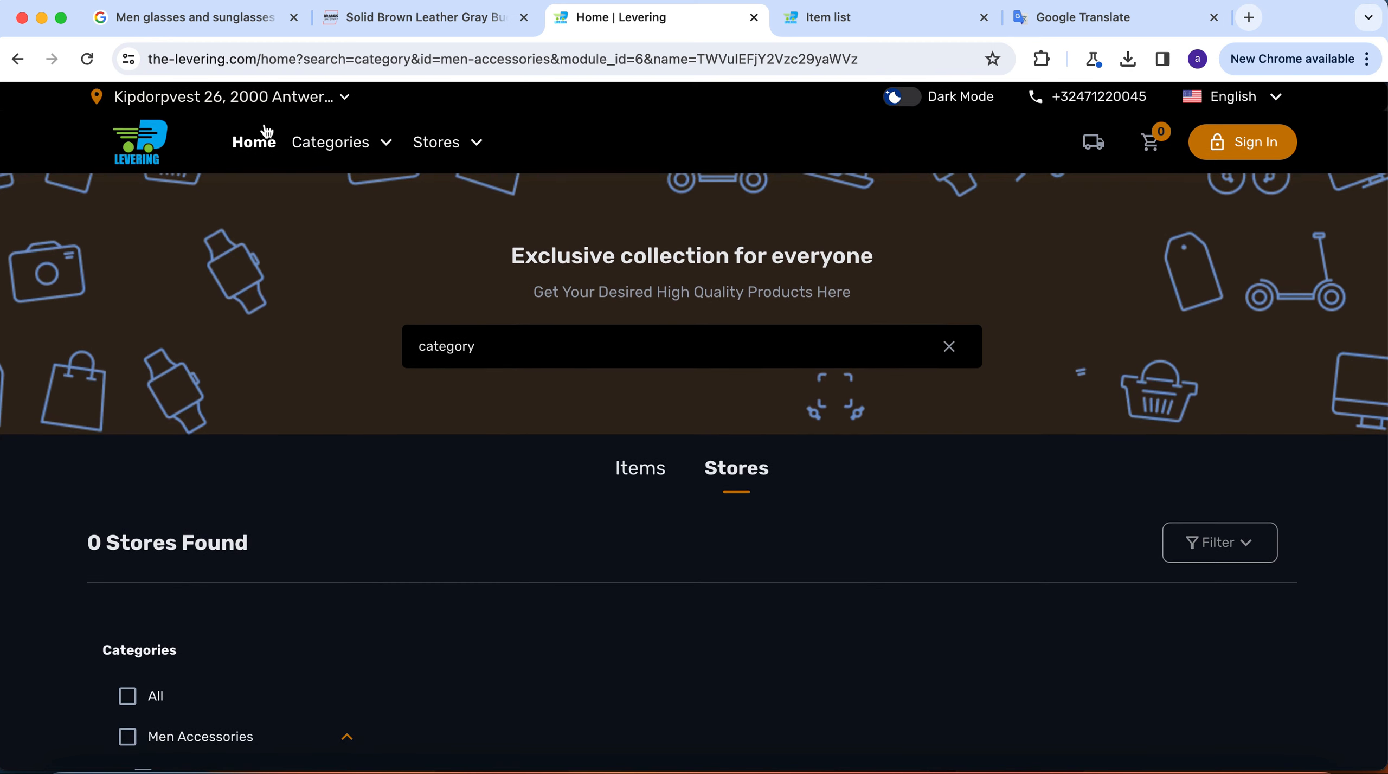
Return to the storefront home page and open the DOLCE & GABBANA Solid Brown Leather Gray Buckle Belt from the most popular products.
{"action": "left_click", "coordinate": [19, 61]}
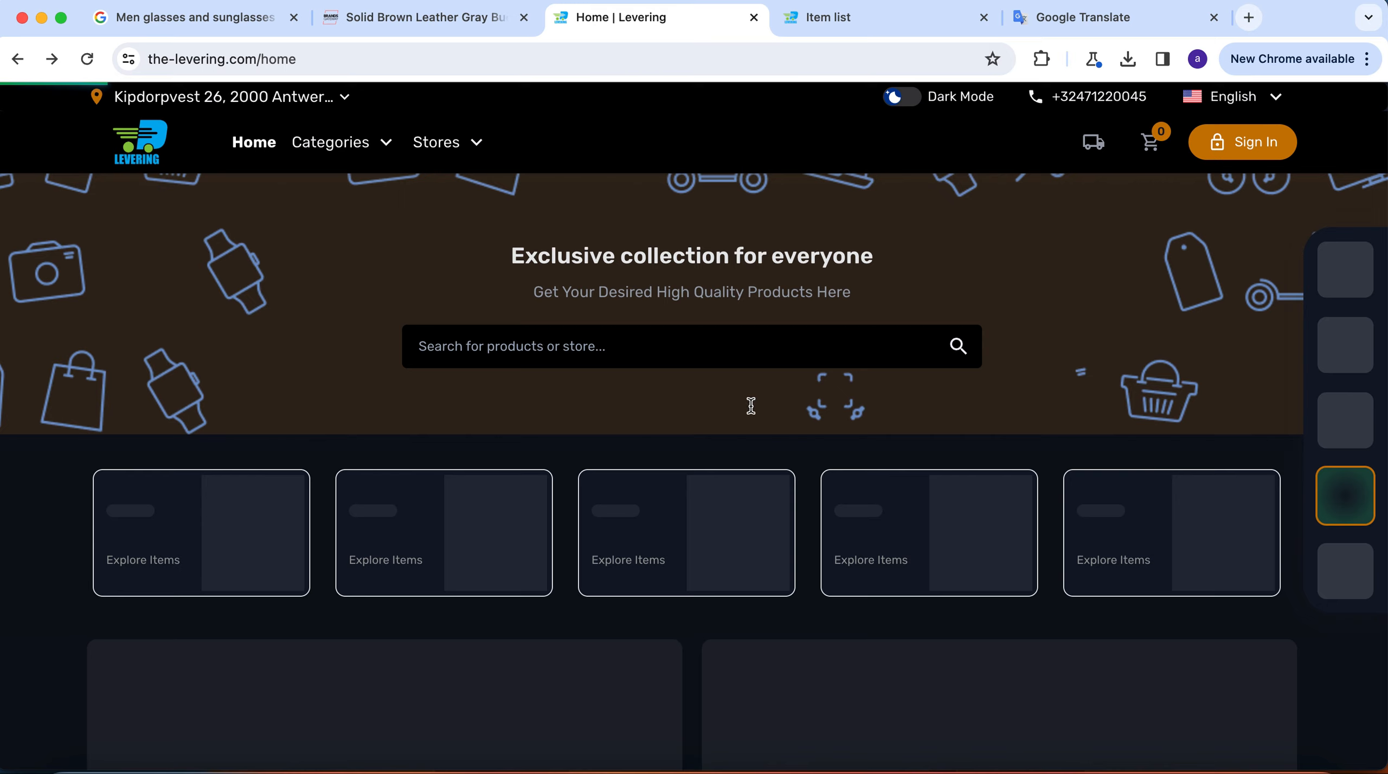
{"action": "scroll", "coordinate": [838, 422], "scroll_direction": "down", "scroll_amount": 5}
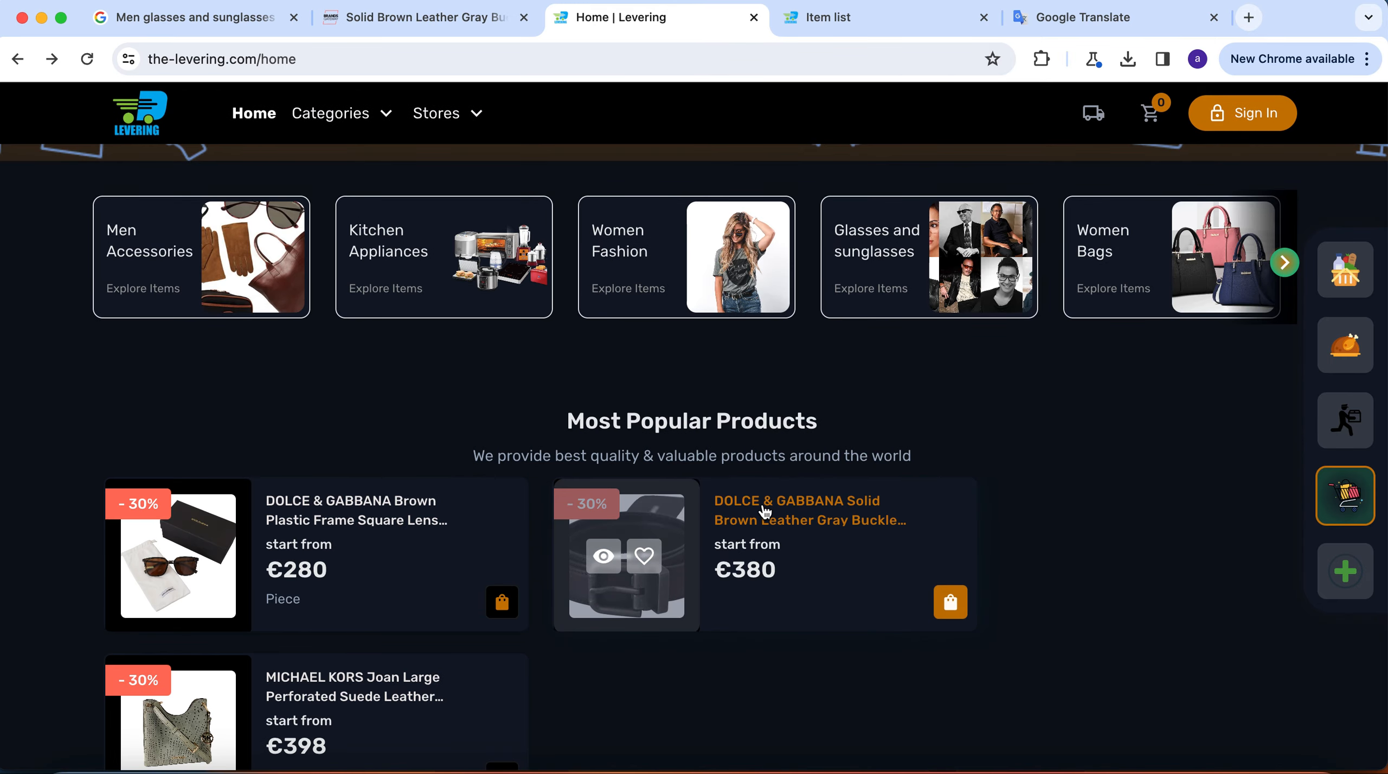
{"action": "left_click", "coordinate": [764, 512]}
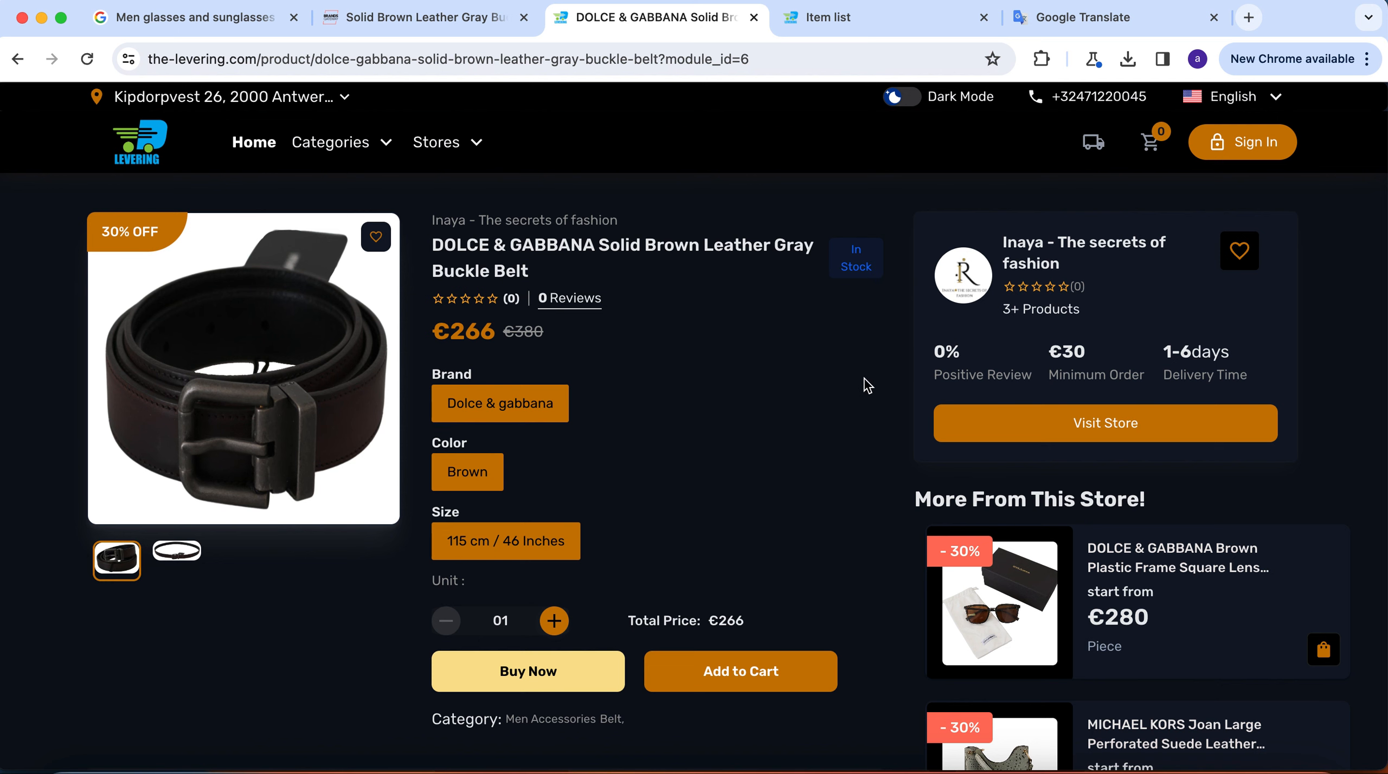
Examine the belt's product page, including its images, price, brand, color and size options, description and related store products.
{"action": "scroll", "coordinate": [869, 385], "scroll_direction": "down", "scroll_amount": 4}
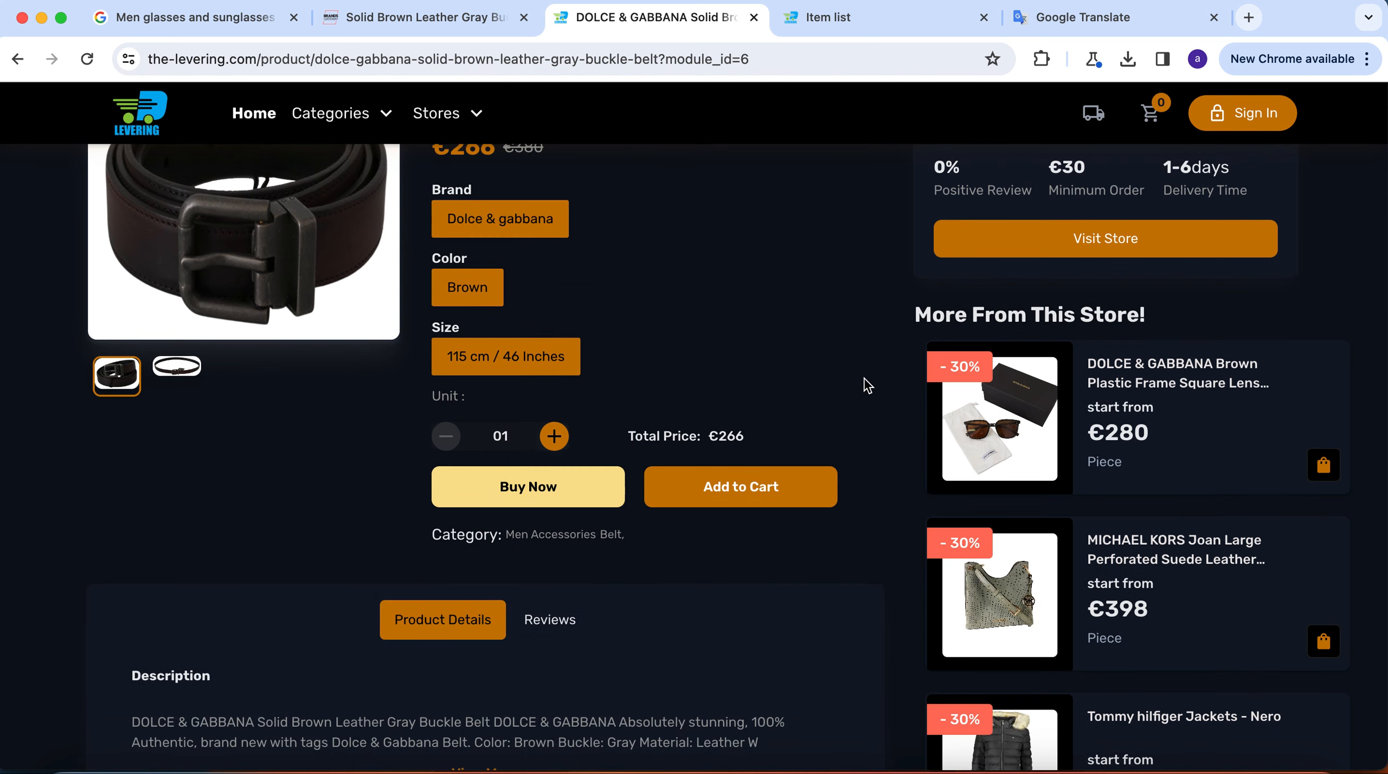
{"action": "scroll", "coordinate": [868, 385], "scroll_direction": "down", "scroll_amount": 15}
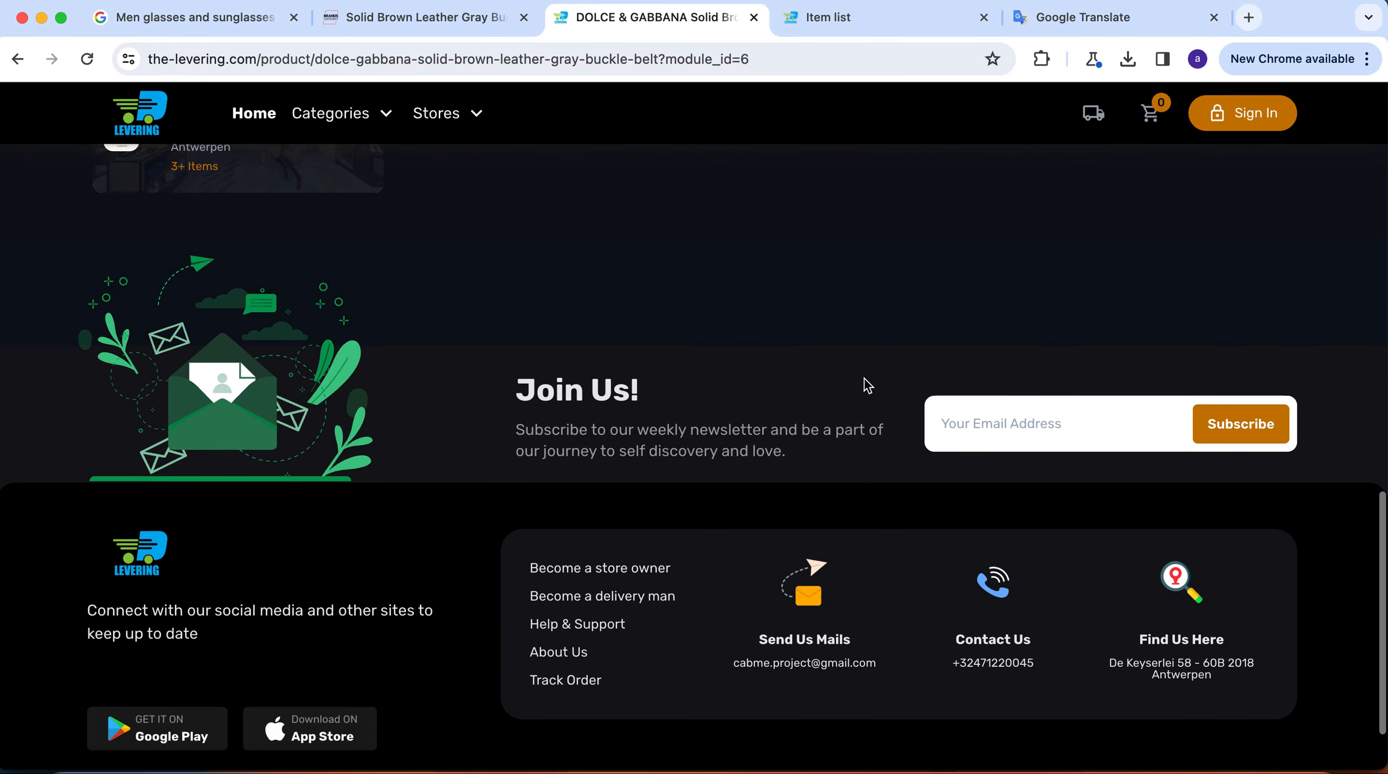
{"action": "scroll", "coordinate": [868, 386], "scroll_direction": "up", "scroll_amount": 15}
{"action": "scroll", "coordinate": [869, 386], "scroll_direction": "down", "scroll_amount": 14}
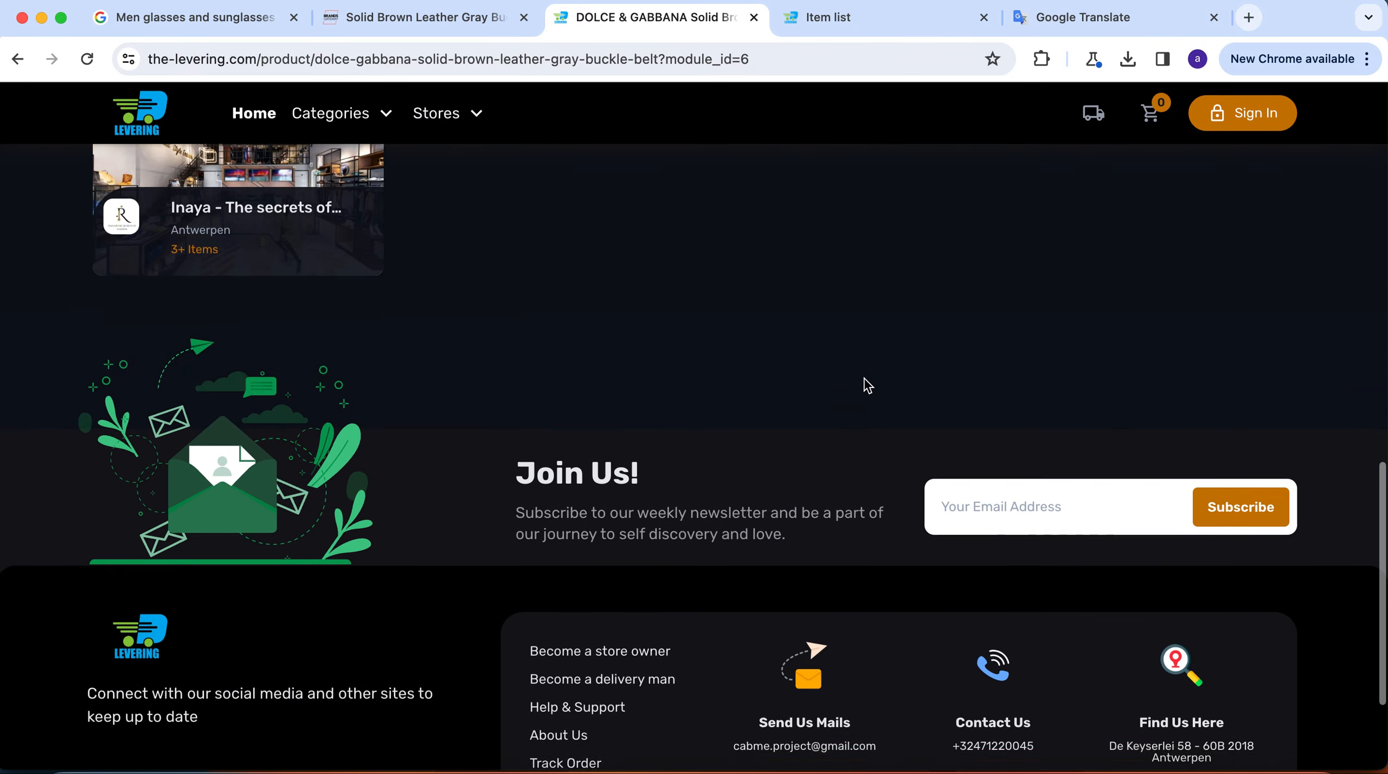
{"action": "scroll", "coordinate": [868, 386], "scroll_direction": "down", "scroll_amount": 4}
{"action": "scroll", "coordinate": [869, 386], "scroll_direction": "up", "scroll_amount": 15}
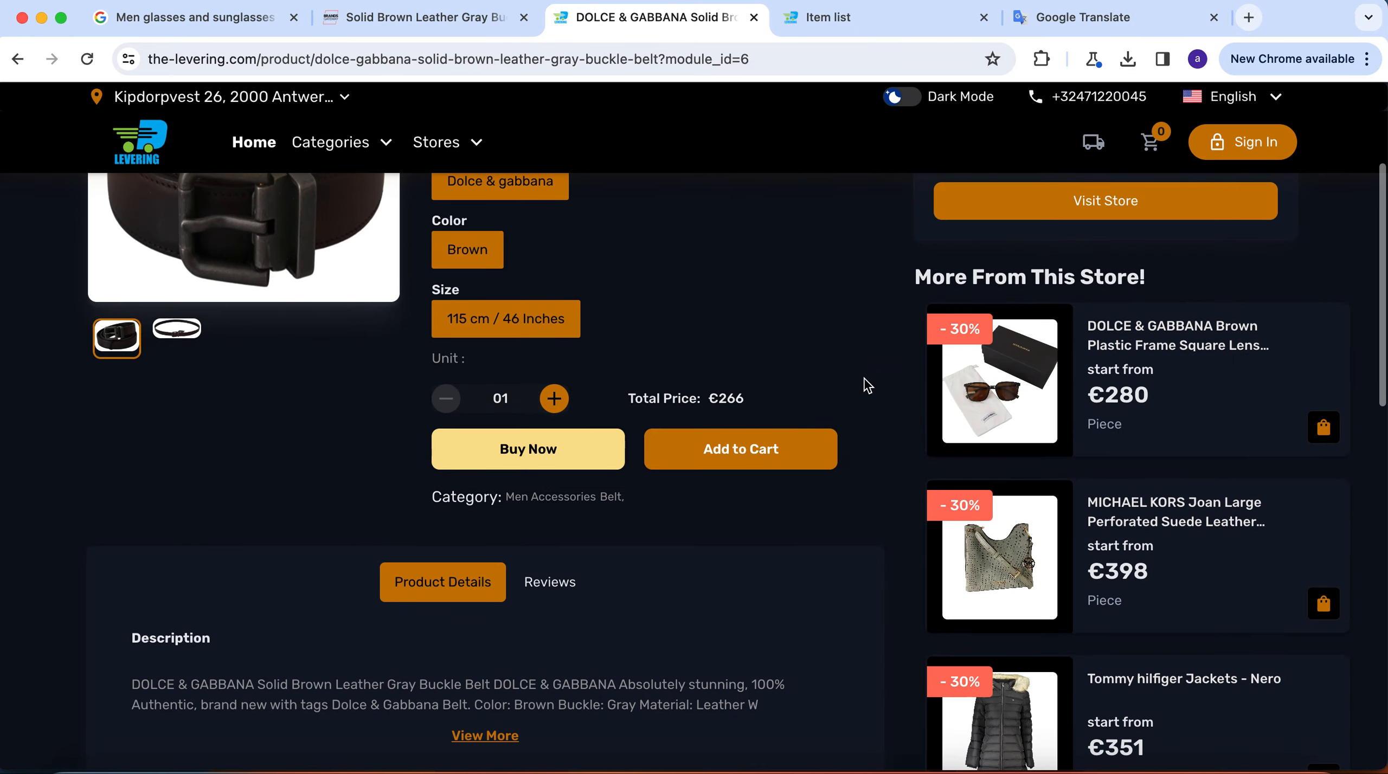
{"action": "scroll", "coordinate": [868, 386], "scroll_direction": "up", "scroll_amount": 4}
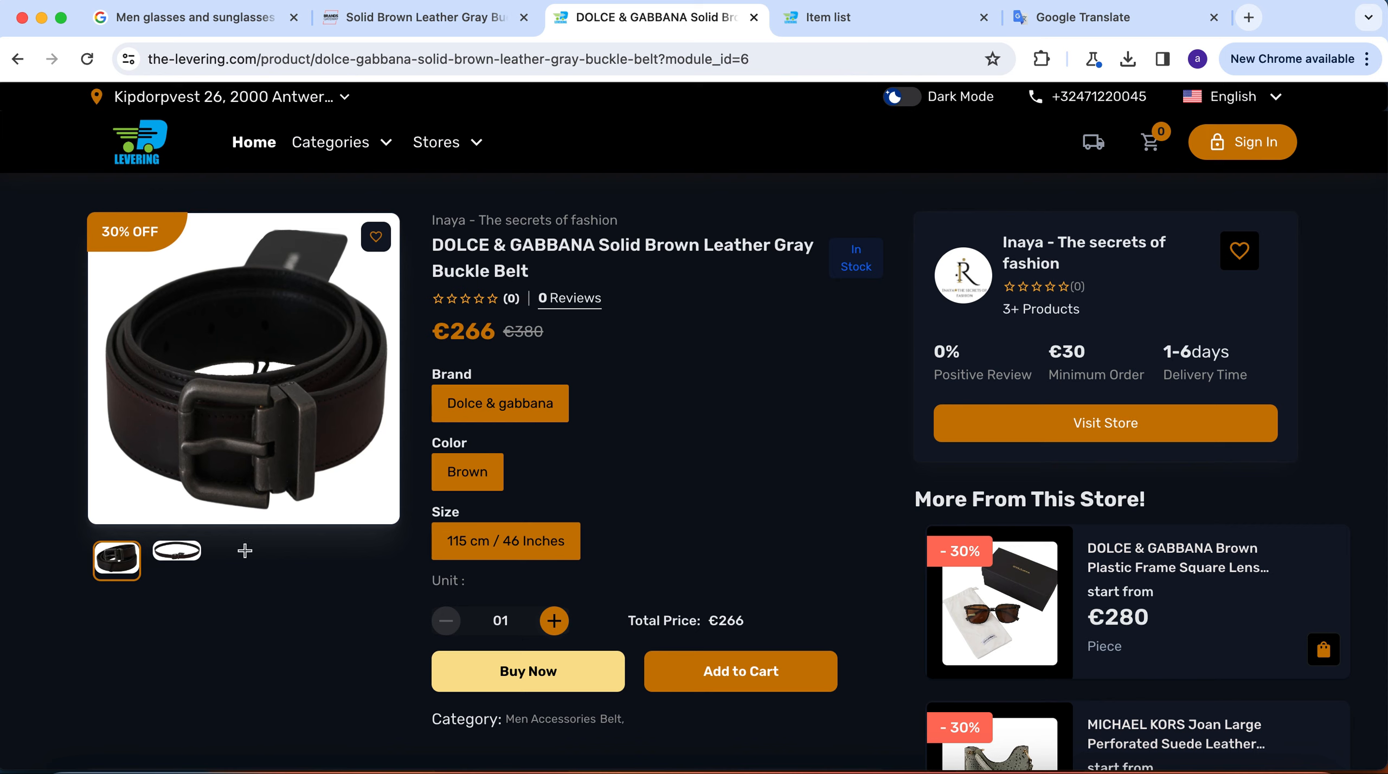
{"action": "mouse_move", "coordinate": [279, 471]}
{"action": "scroll", "coordinate": [898, 422], "scroll_direction": "down", "scroll_amount": 10}
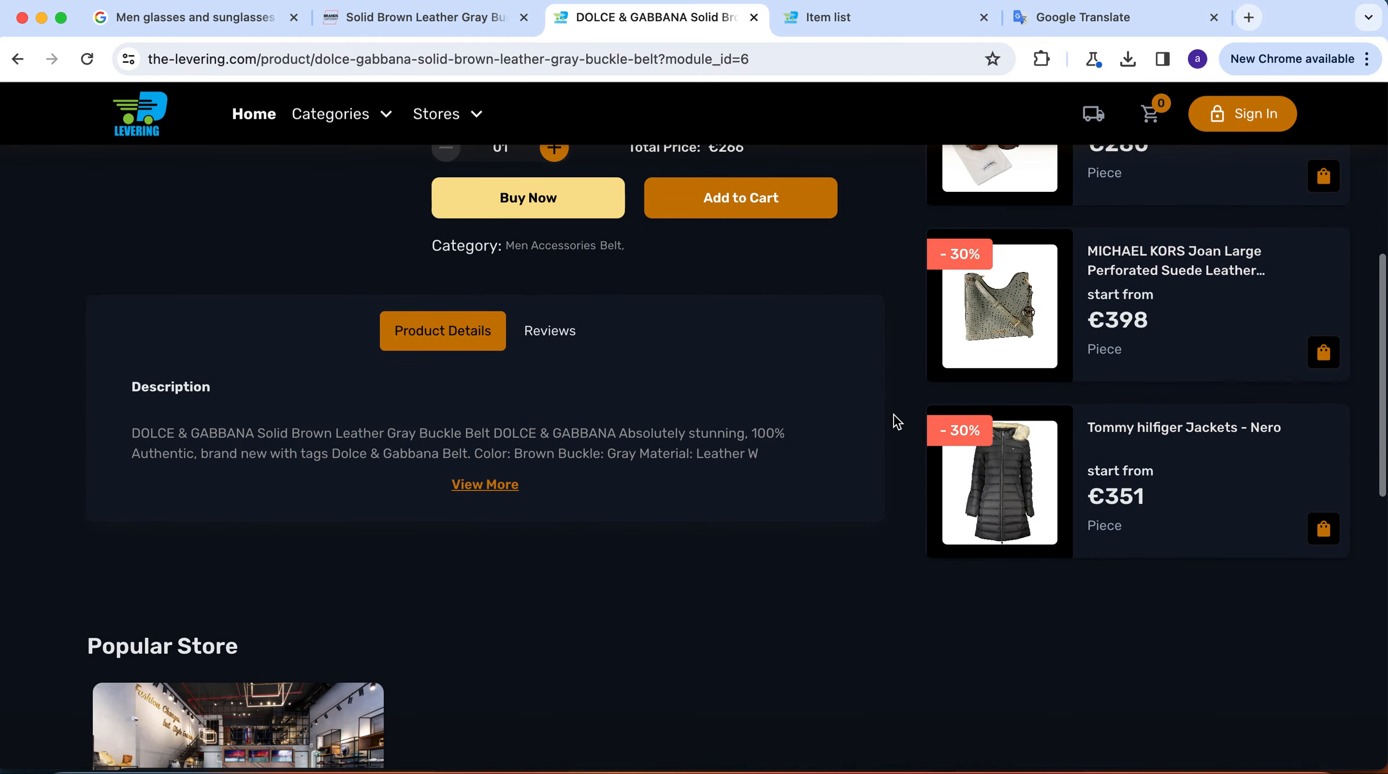
{"action": "scroll", "coordinate": [898, 422], "scroll_direction": "up", "scroll_amount": 7}
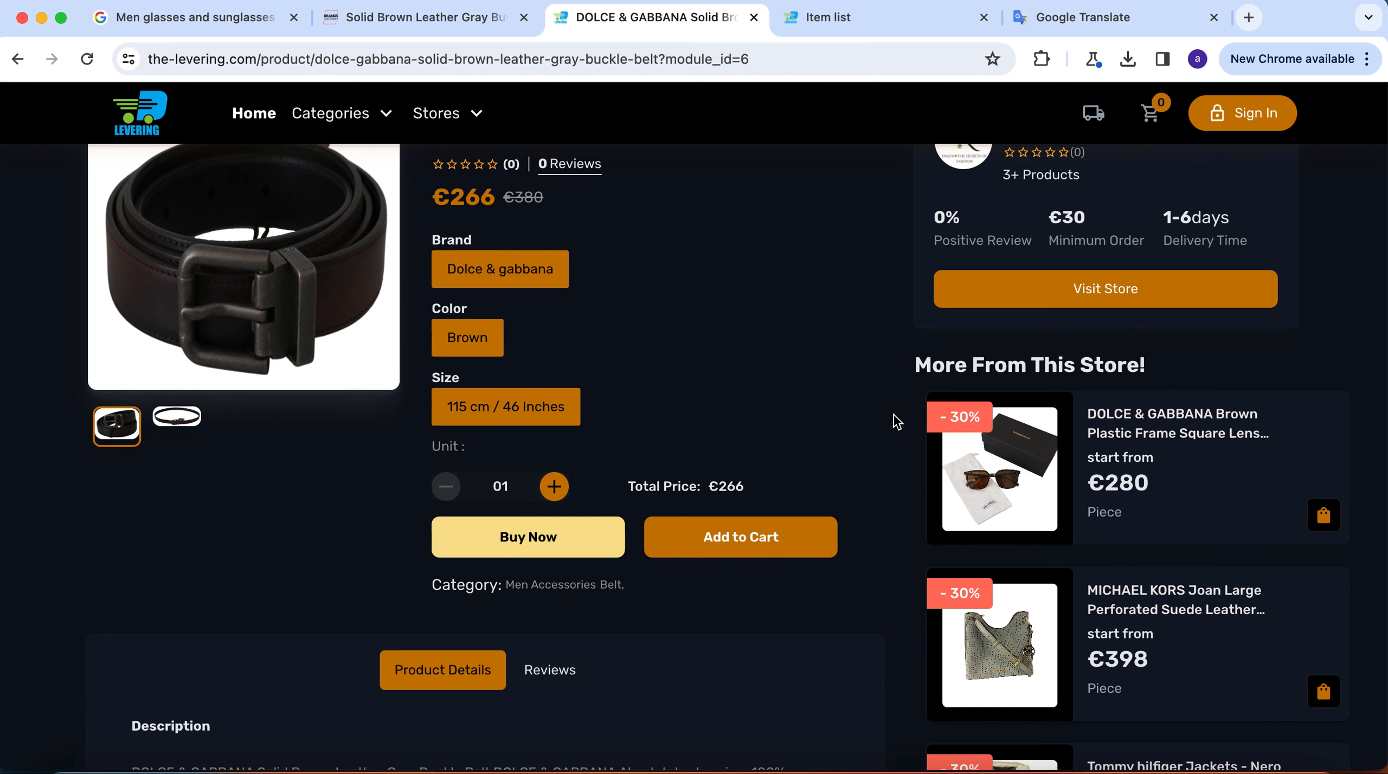
{"action": "scroll", "coordinate": [898, 422], "scroll_direction": "up", "scroll_amount": 3}
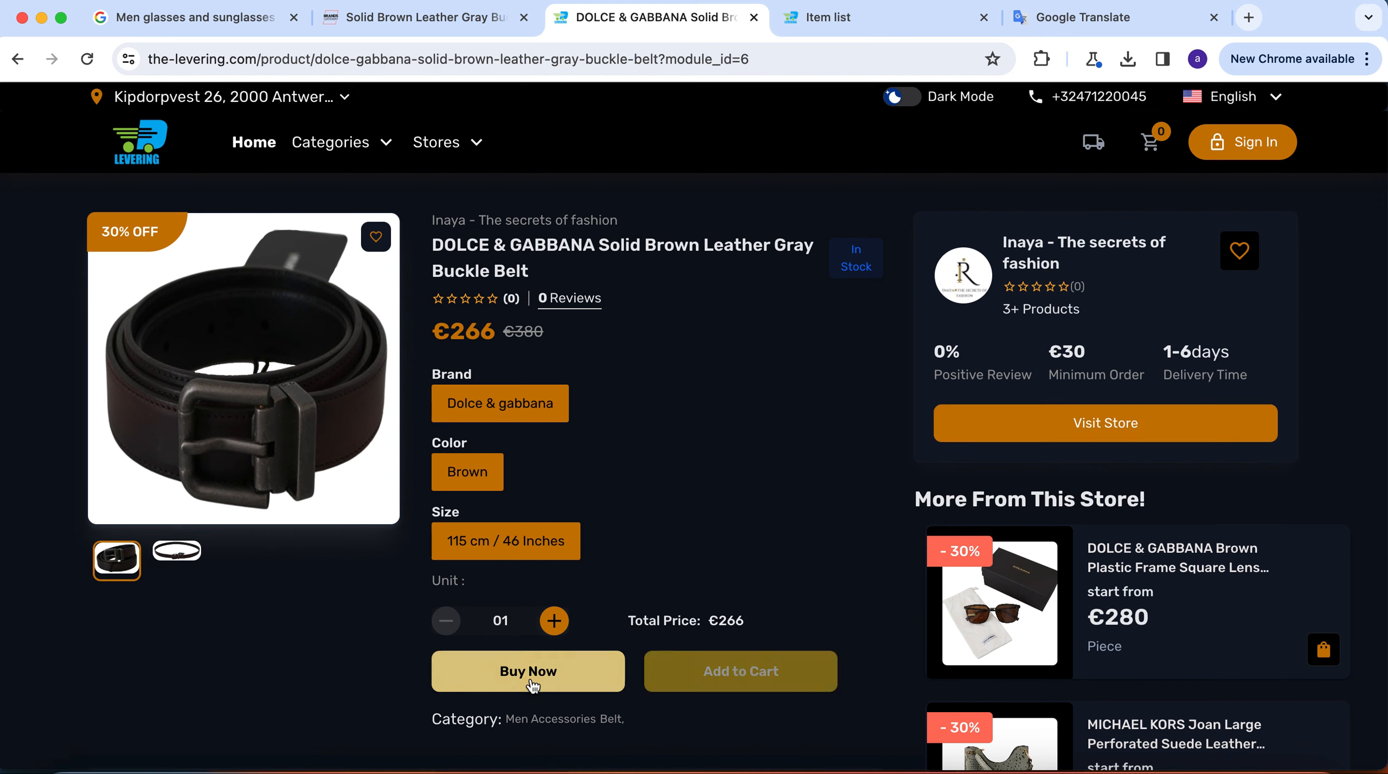
Add one Dolce & Gabbana belt to the cart and open the shopping cart.
{"action": "left_click", "coordinate": [747, 678]}
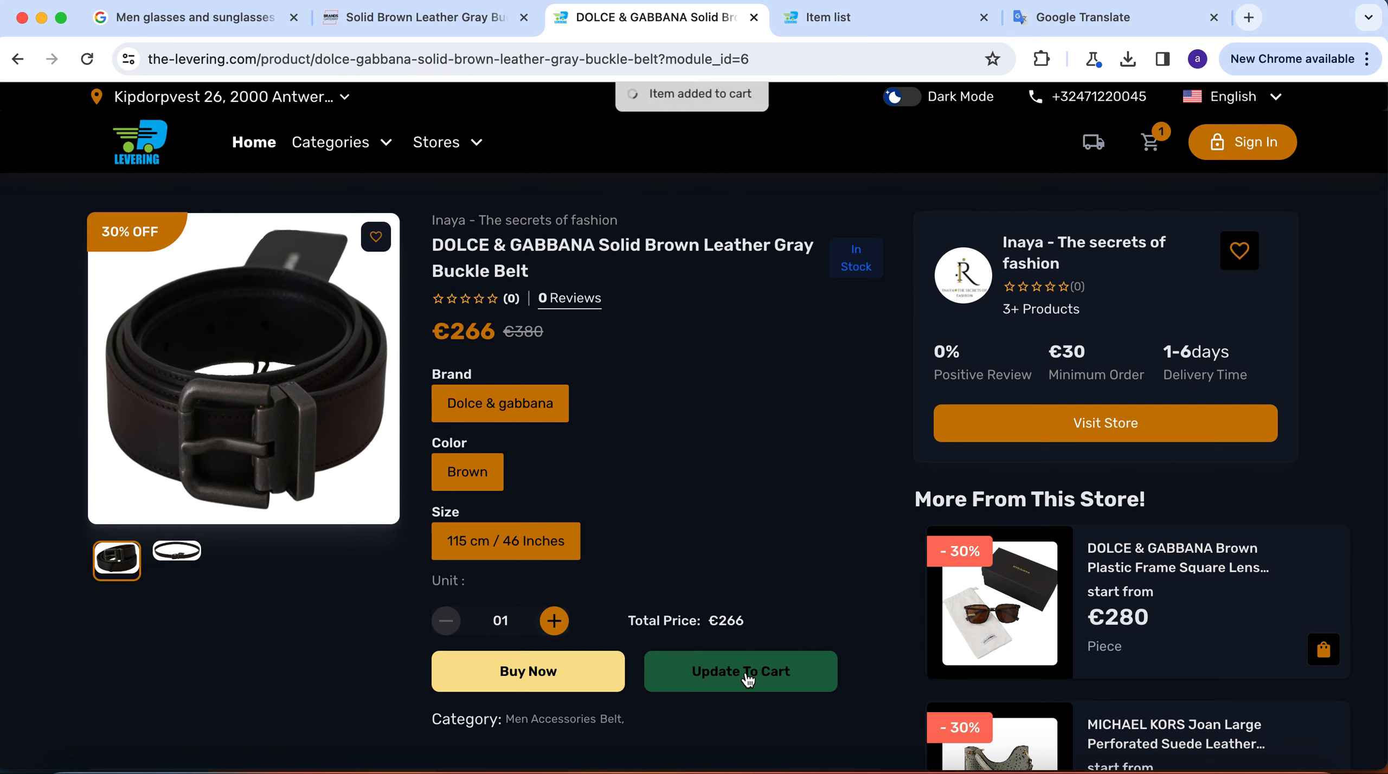
{"action": "left_click", "coordinate": [1150, 142]}
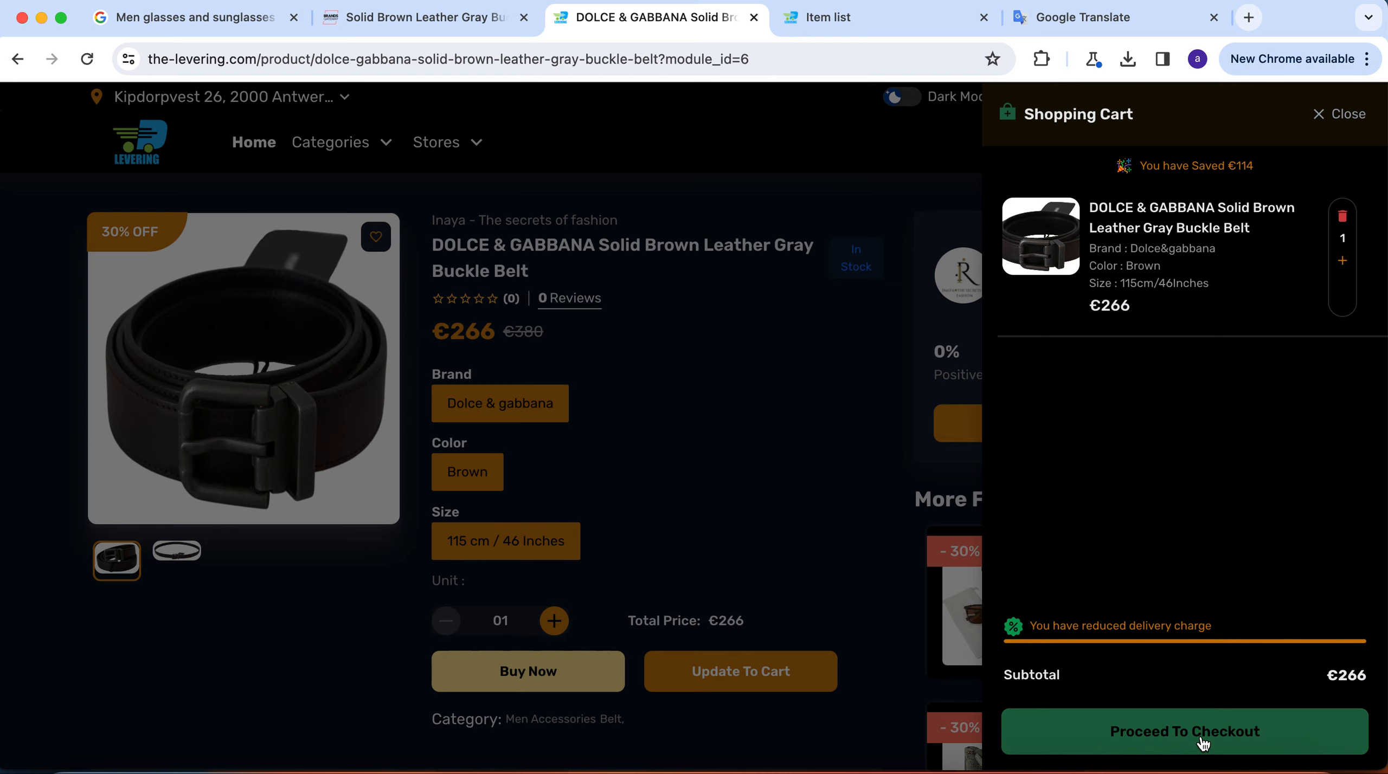
Compare the belt's BrandsGateway price and market price with the price in the Levering cart.
{"action": "left_click", "coordinate": [412, 17]}
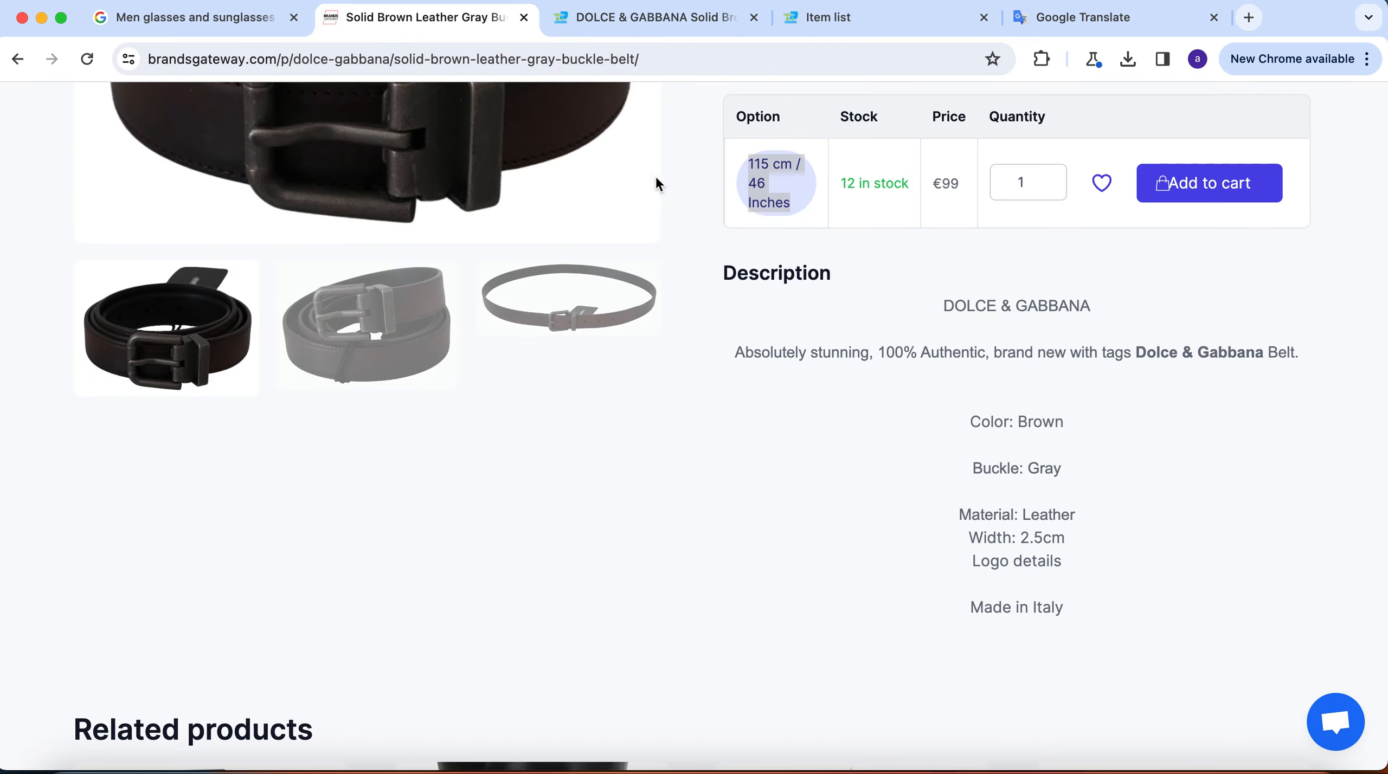
{"action": "scroll", "coordinate": [867, 321], "scroll_direction": "up", "scroll_amount": 10}
{"action": "scroll", "coordinate": [867, 324], "scroll_direction": "down", "scroll_amount": 2}
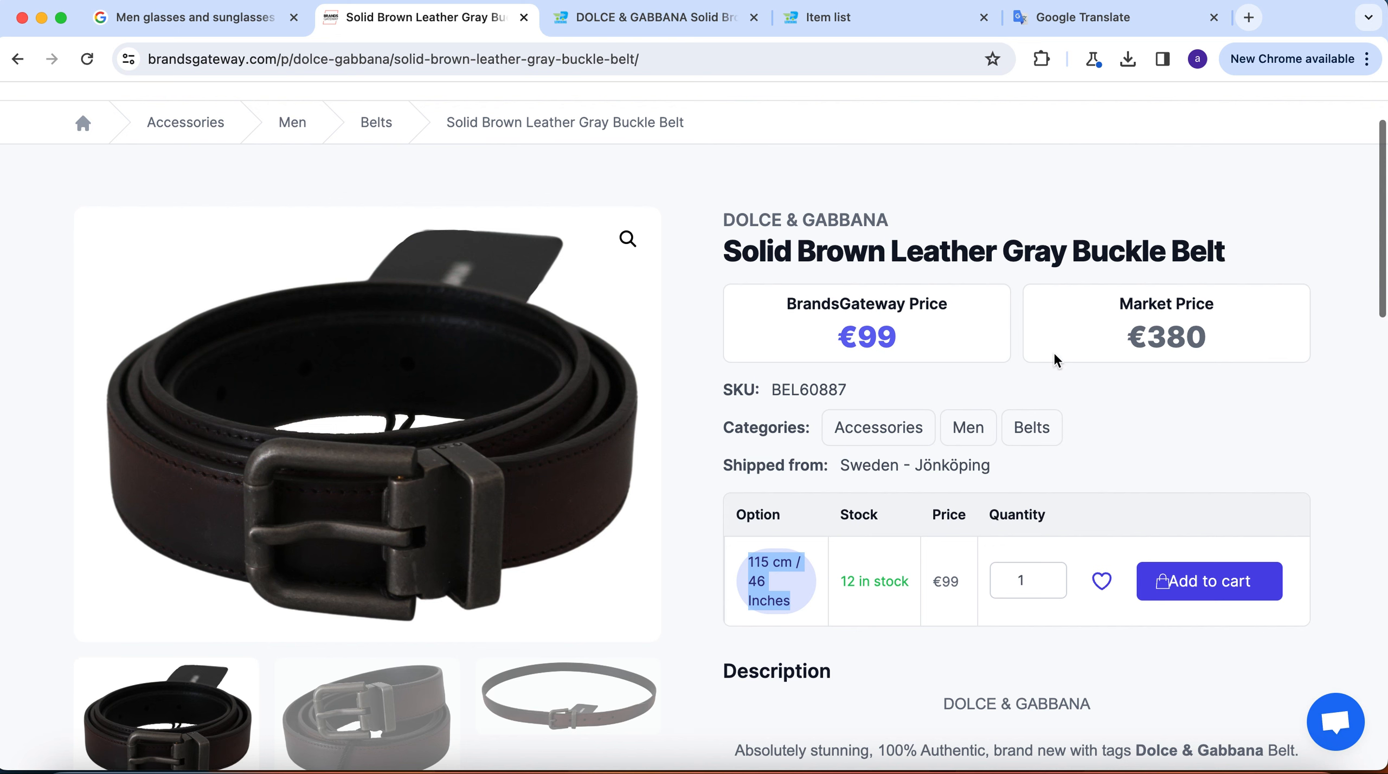
{"action": "left_click", "coordinate": [646, 21]}
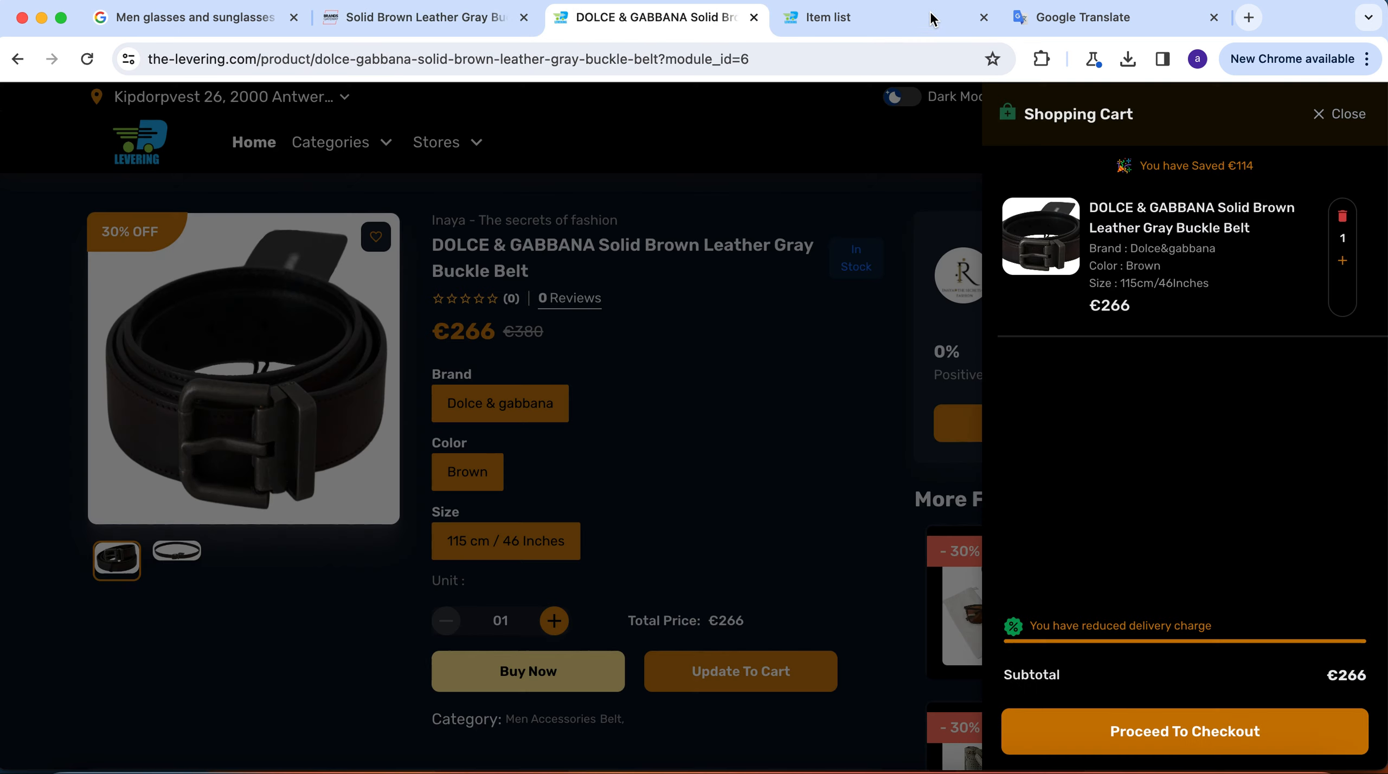
Proceed to checkout as a guest and review the order summary, payment method and delivery sections.
{"action": "left_click", "coordinate": [1242, 743]}
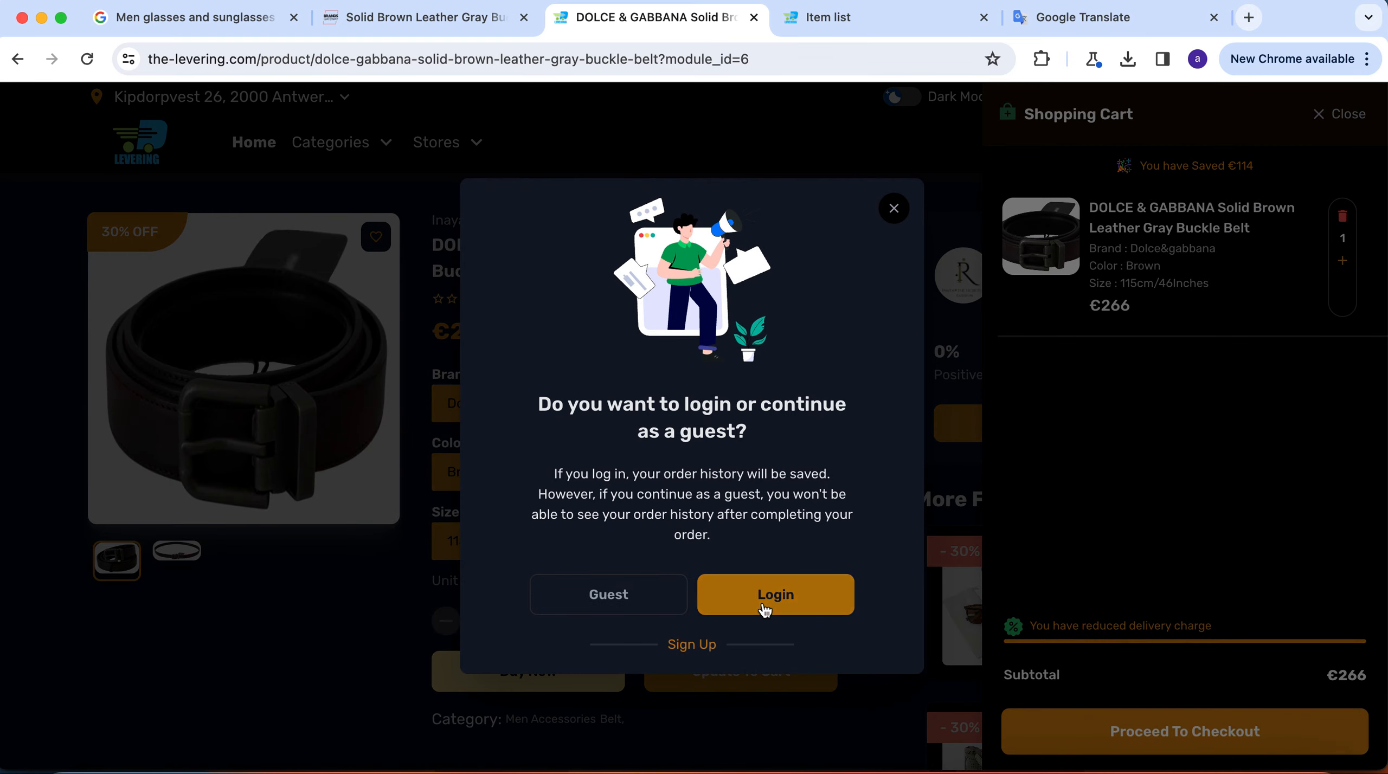
{"action": "left_click", "coordinate": [618, 592]}
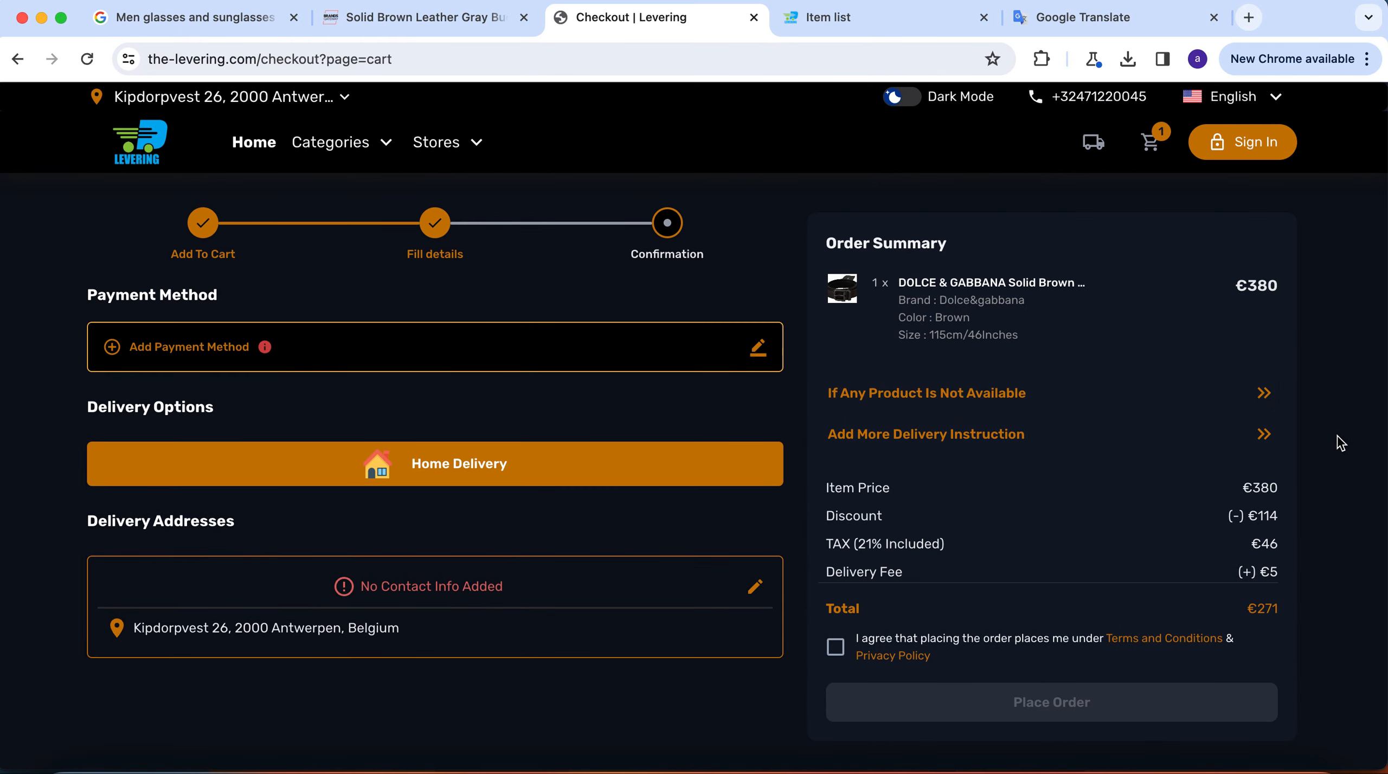
{"action": "scroll", "coordinate": [1327, 469], "scroll_direction": "down", "scroll_amount": 2}
{"action": "scroll", "coordinate": [1327, 469], "scroll_direction": "down", "scroll_amount": 1}
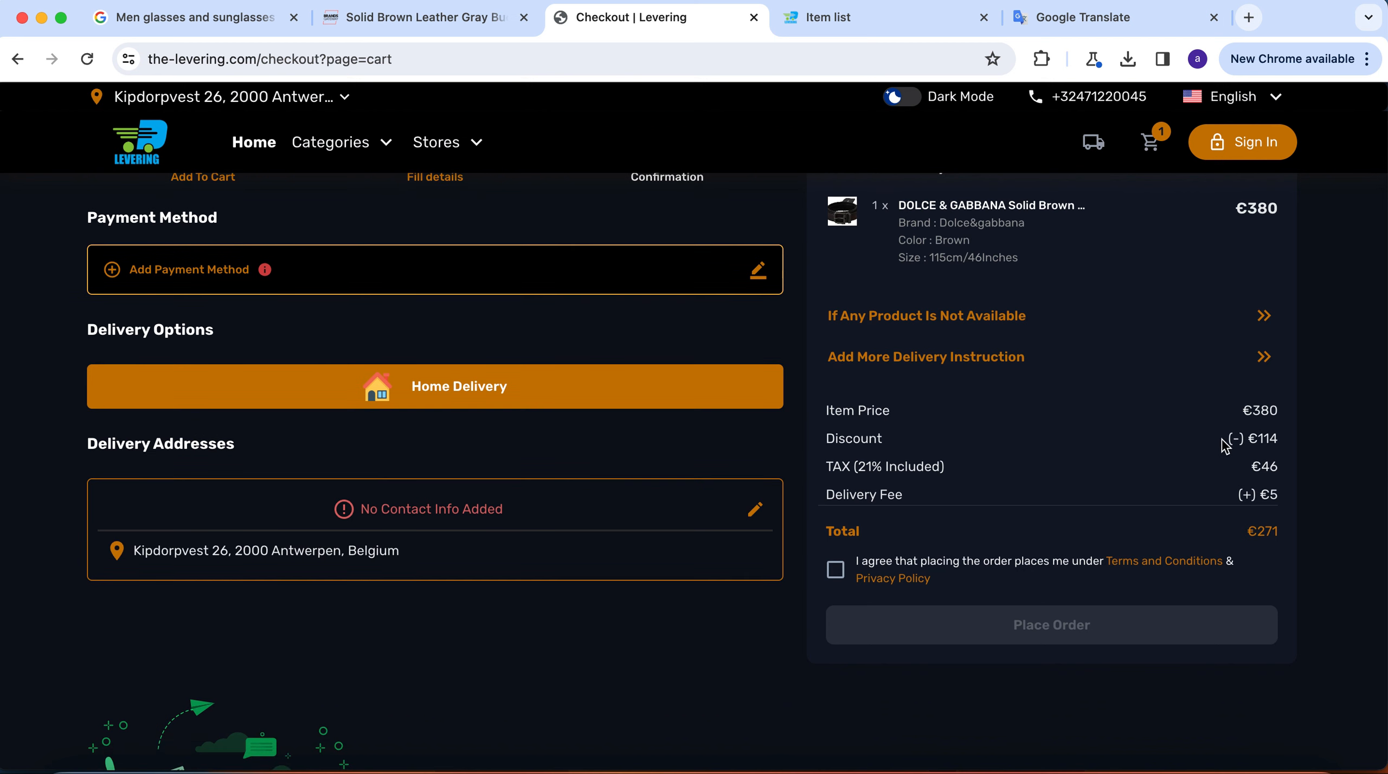
{"action": "scroll", "coordinate": [793, 431], "scroll_direction": "up", "scroll_amount": 3}
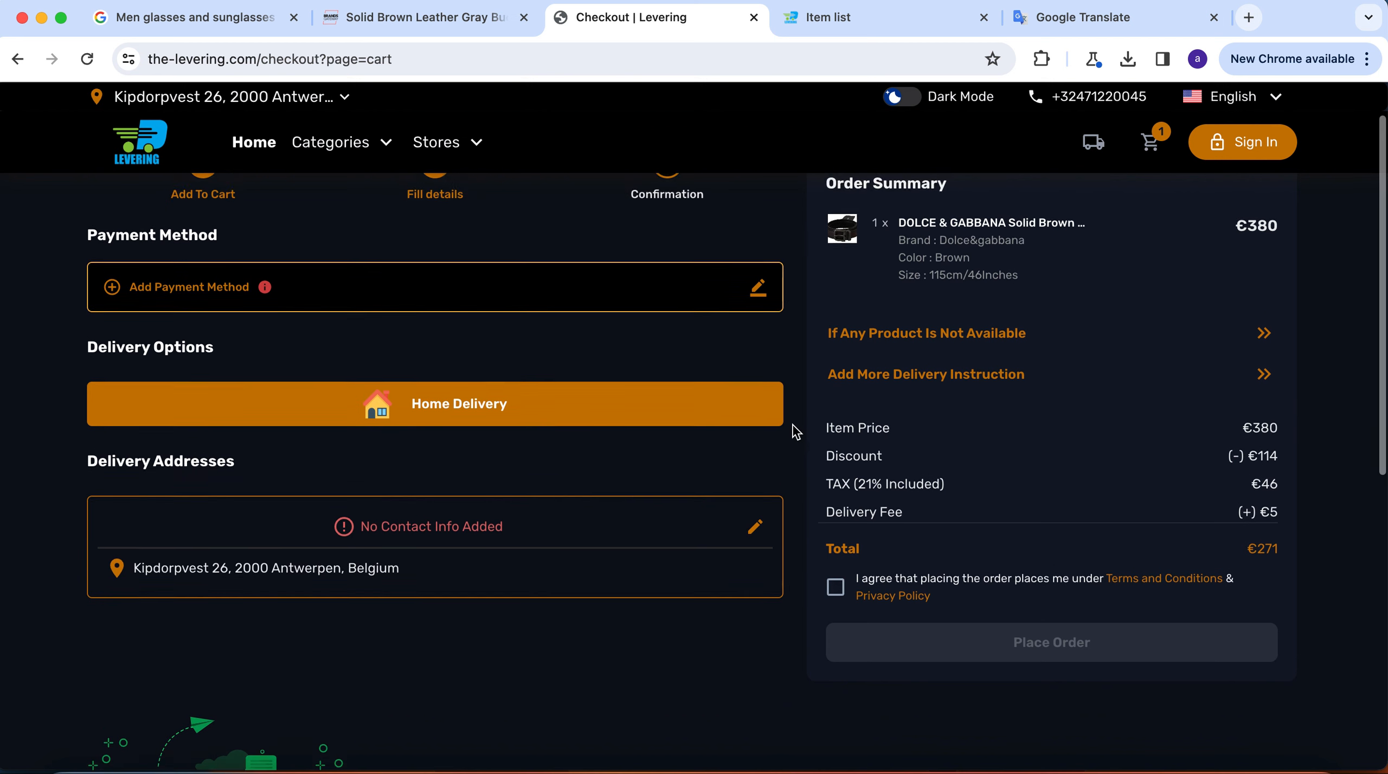
{"action": "scroll", "coordinate": [555, 277], "scroll_direction": "up", "scroll_amount": 1}
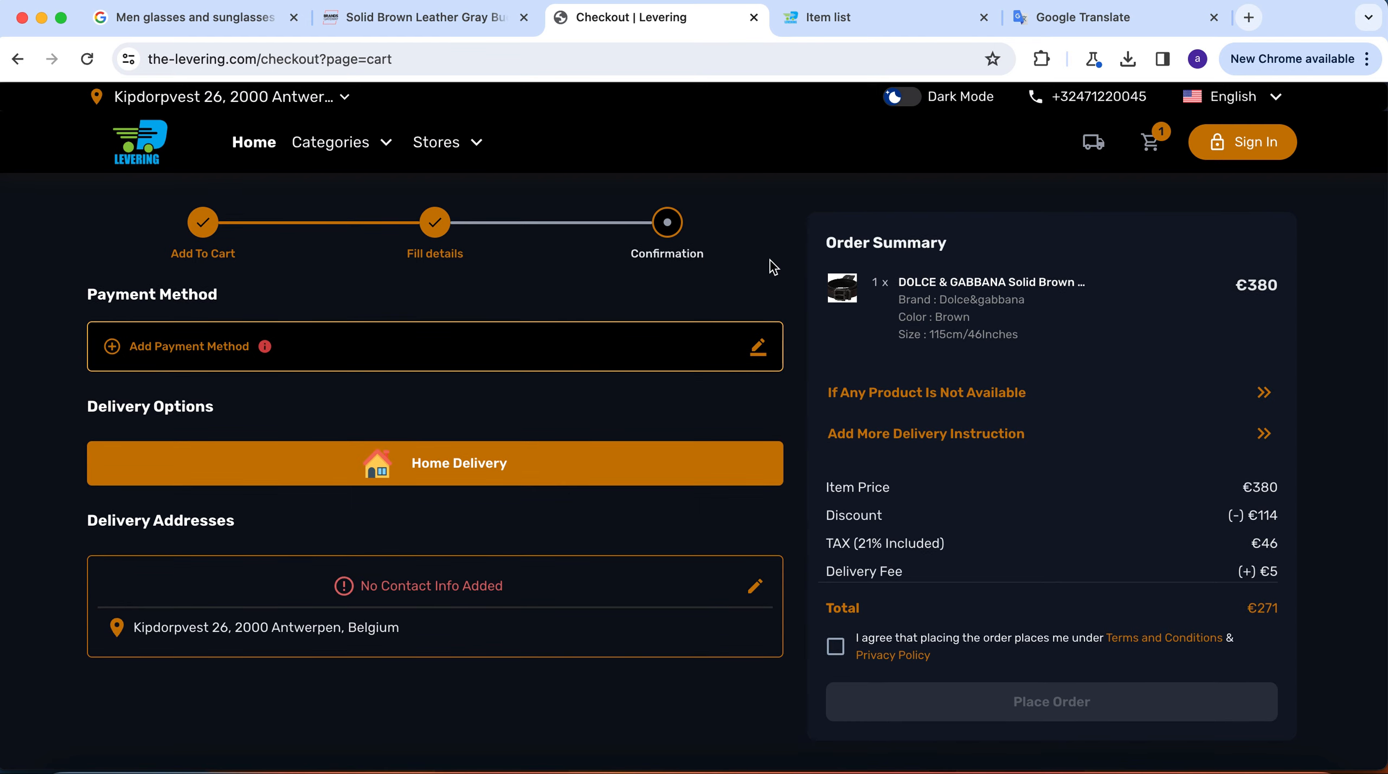
{"action": "scroll", "coordinate": [773, 266], "scroll_direction": "down", "scroll_amount": 10}
{"action": "scroll", "coordinate": [772, 266], "scroll_direction": "up", "scroll_amount": 10}
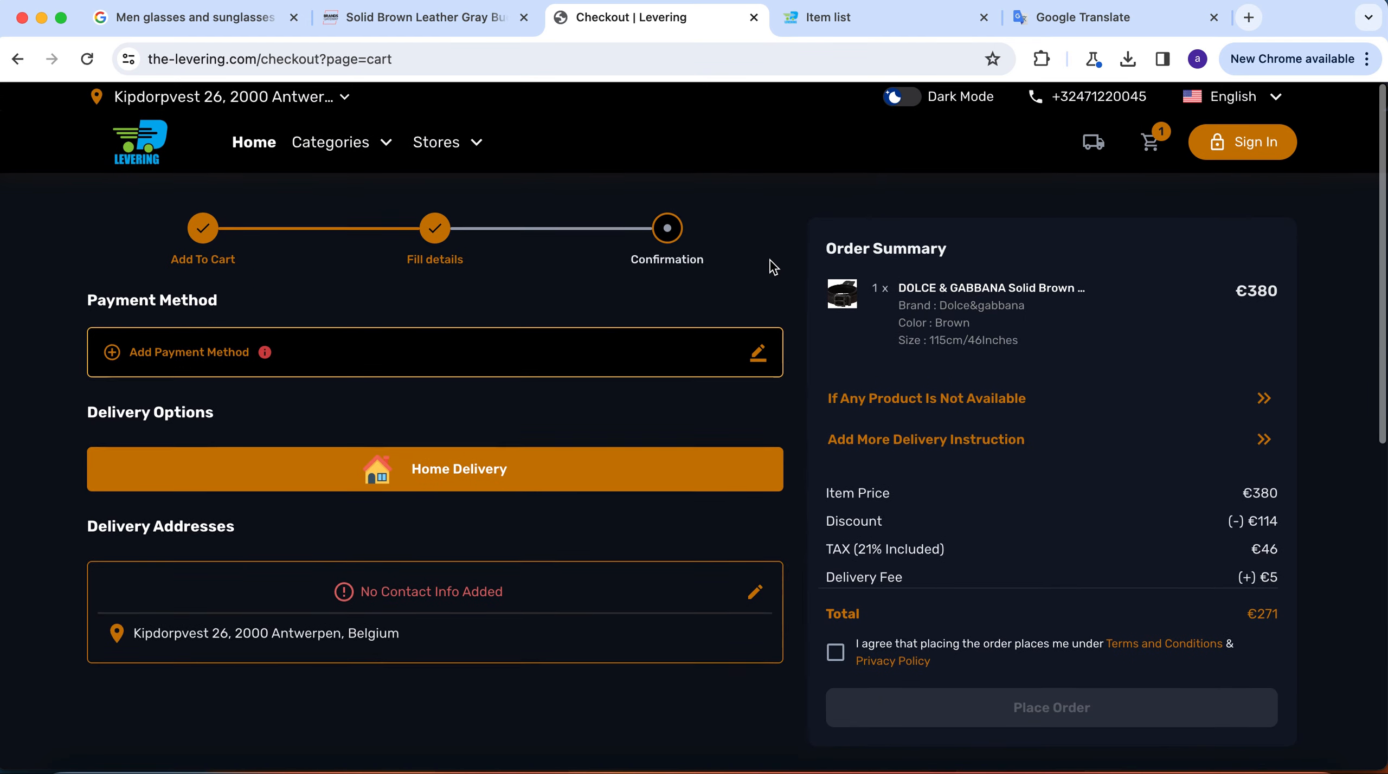